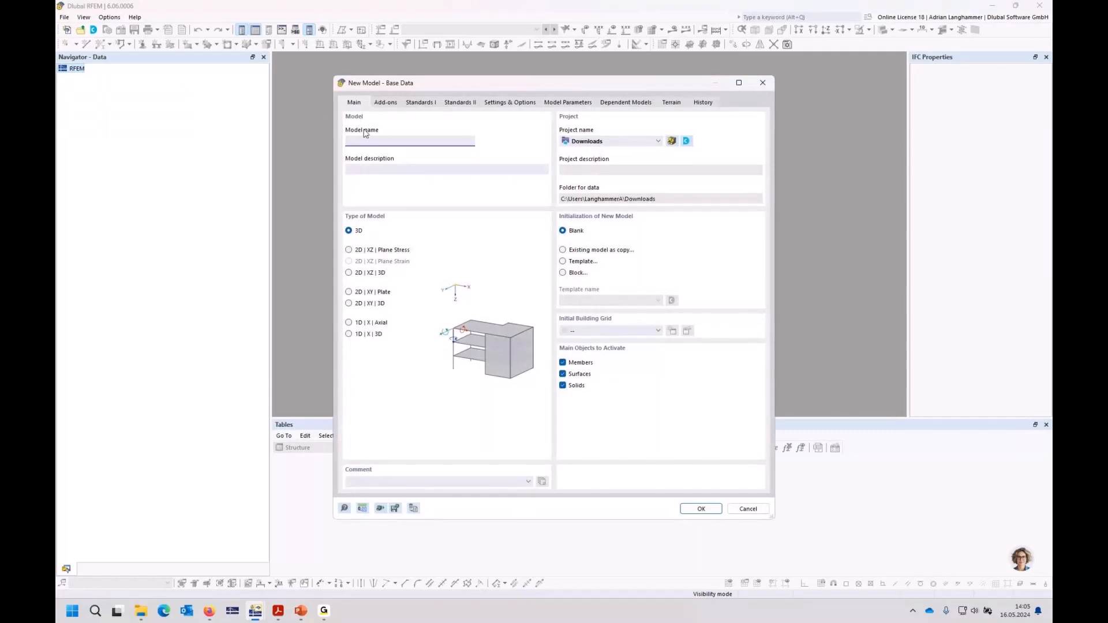
Step: Create a 3D model named webinar_en with the Construction Stages Analysis (CSA) and Time-Dependent Analysis (TDA) add-ons activated
text(webinar_en)
click(386, 103)
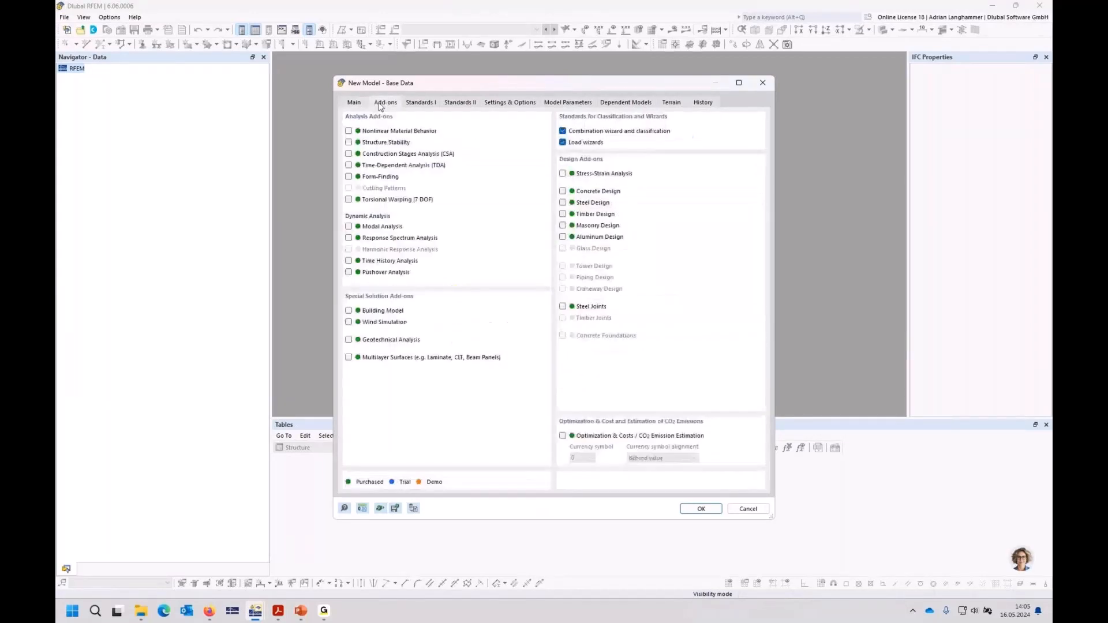
drag(412, 87, 406, 80)
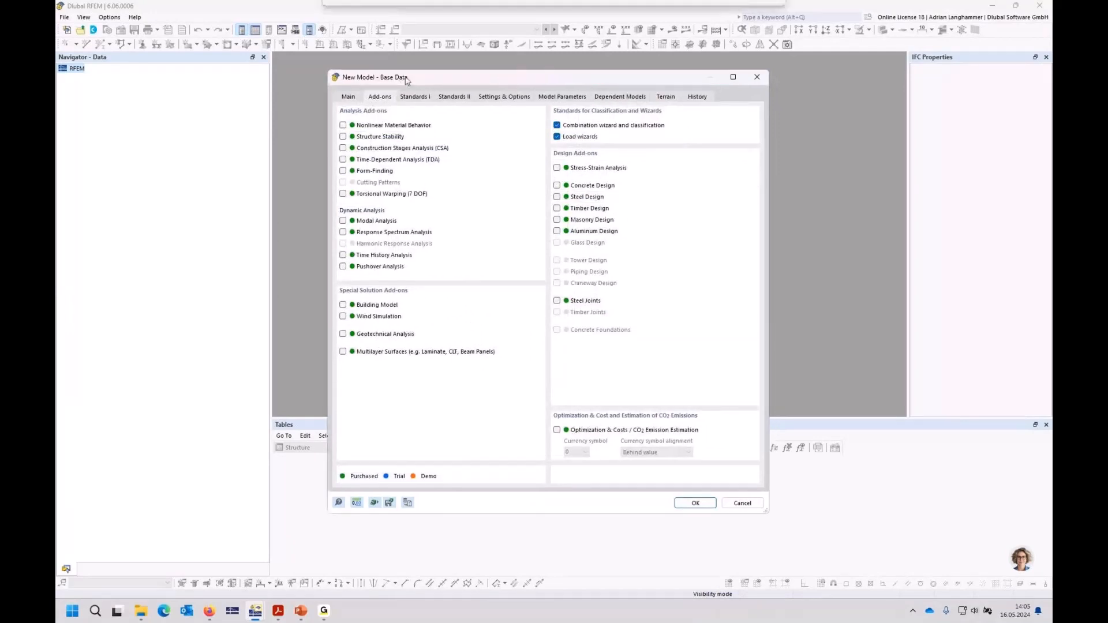
click(343, 148)
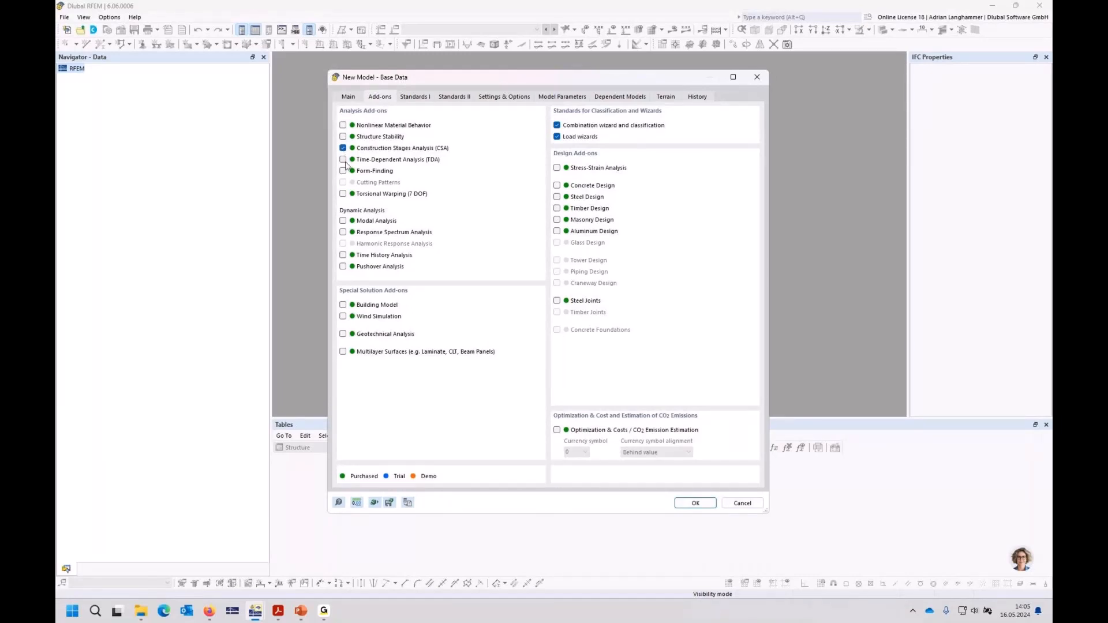
click(343, 160)
click(695, 504)
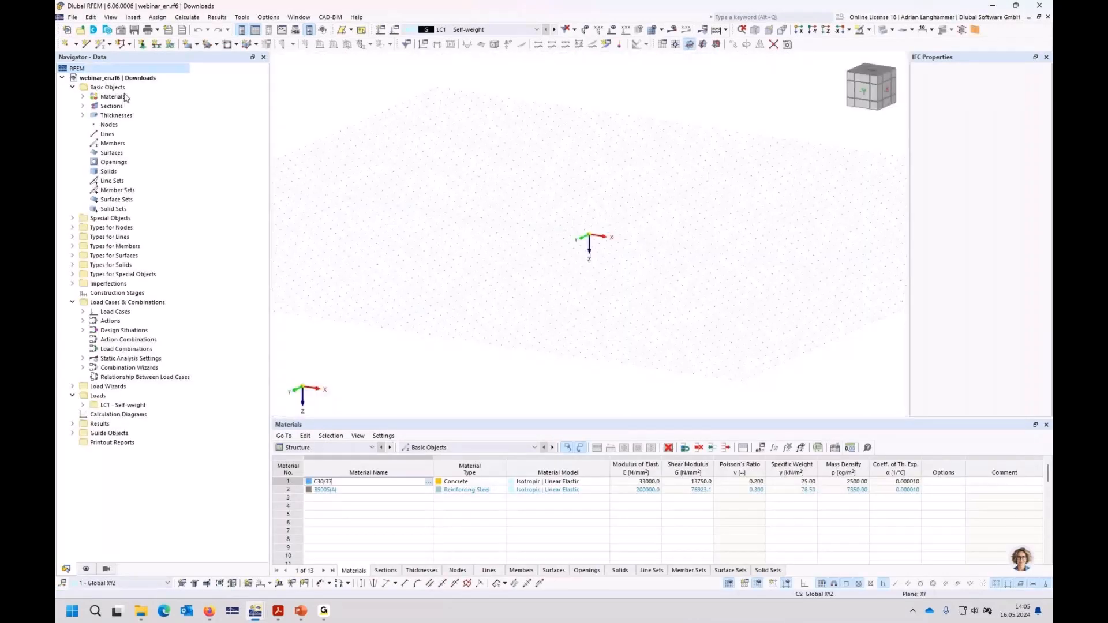
Step: Set up a new beam member with a new rectangular C30/37 section R_M1 1000/200
middle_drag(464, 223, 492, 224)
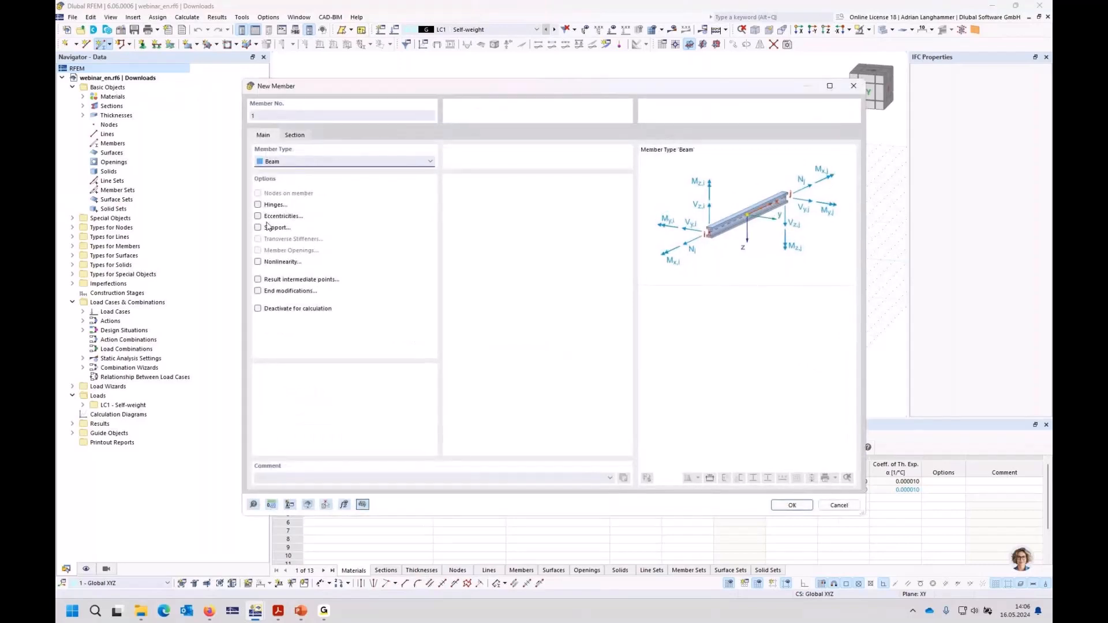
click(295, 135)
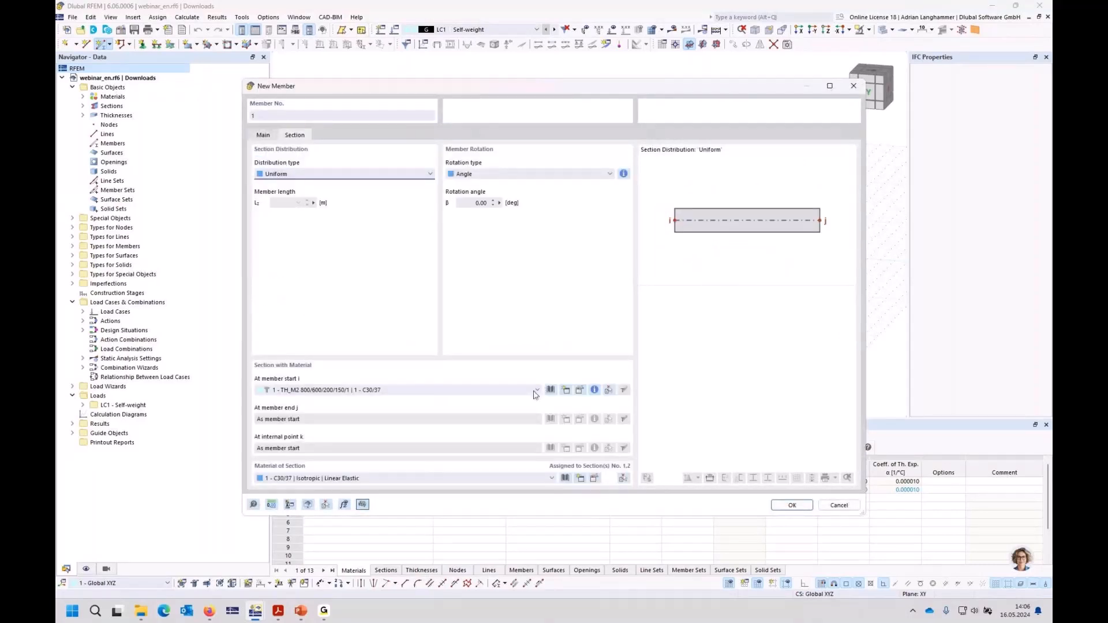
click(535, 391)
click(527, 389)
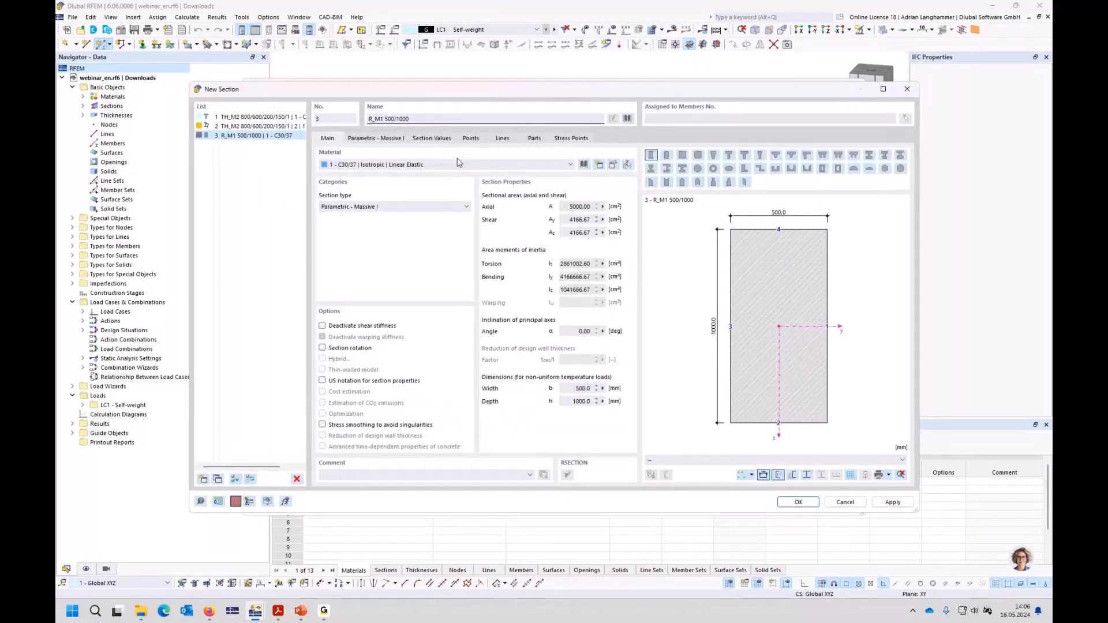
double_click(389, 119)
text(1000)
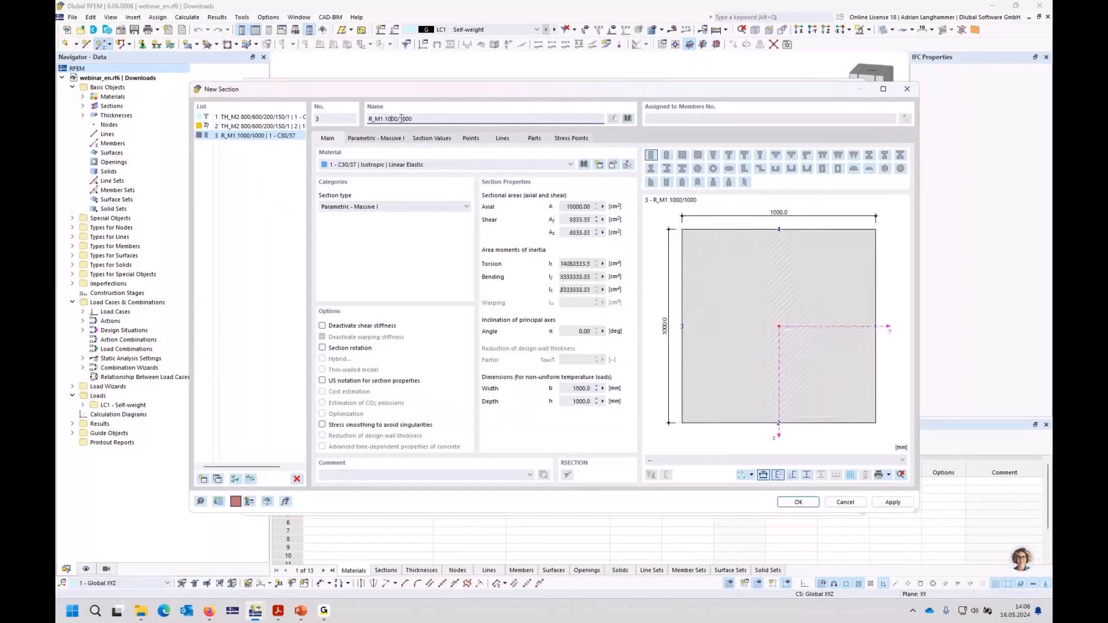
drag(403, 119, 406, 119)
text(2)
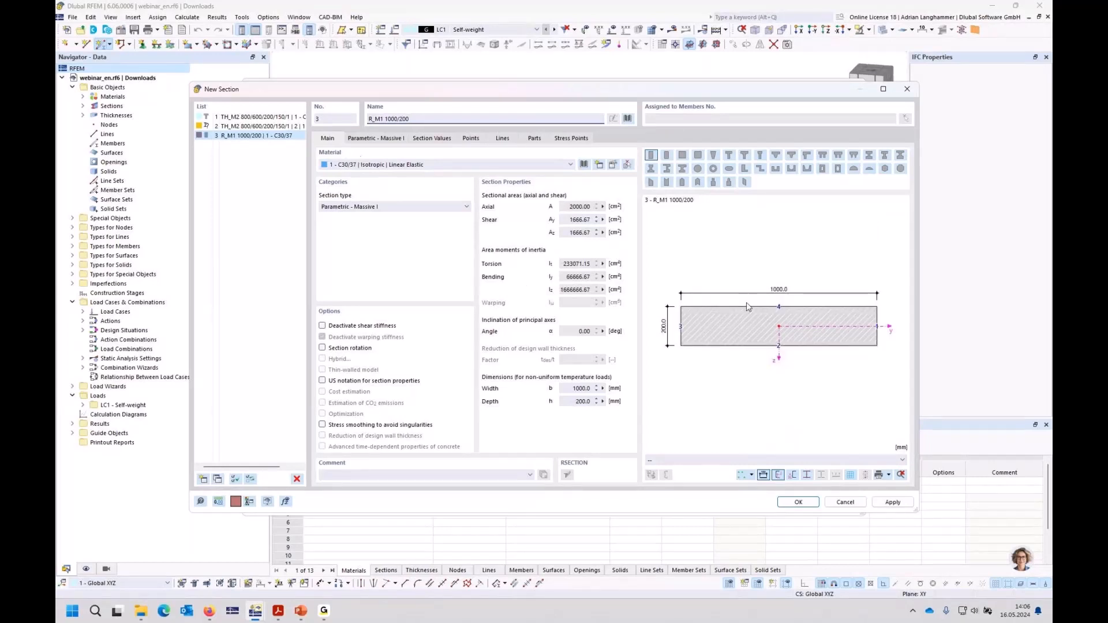
click(802, 503)
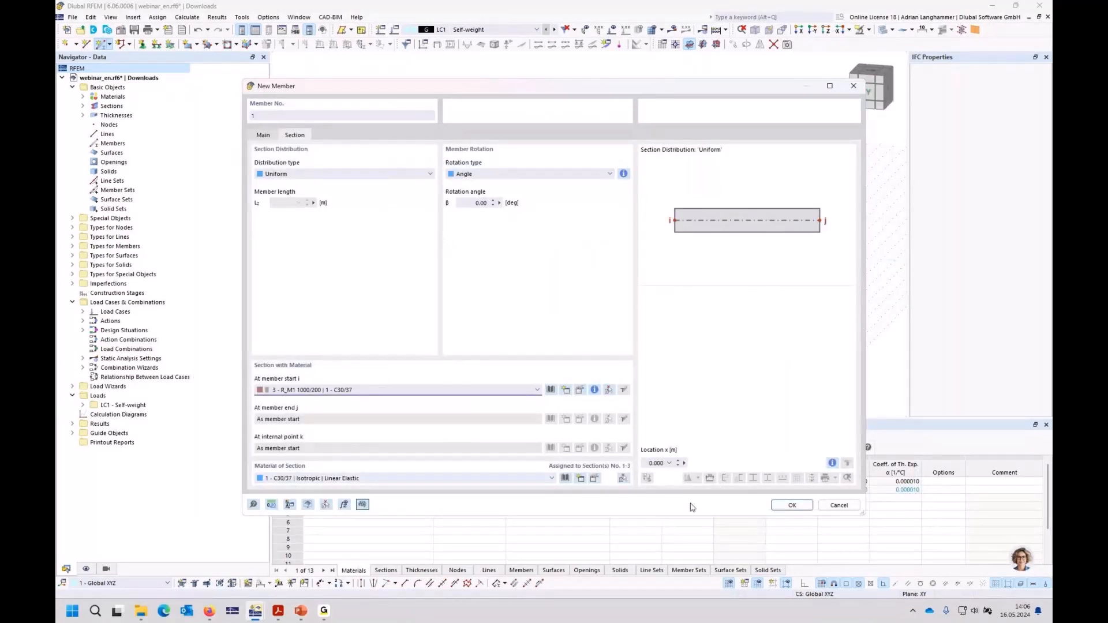
click(793, 506)
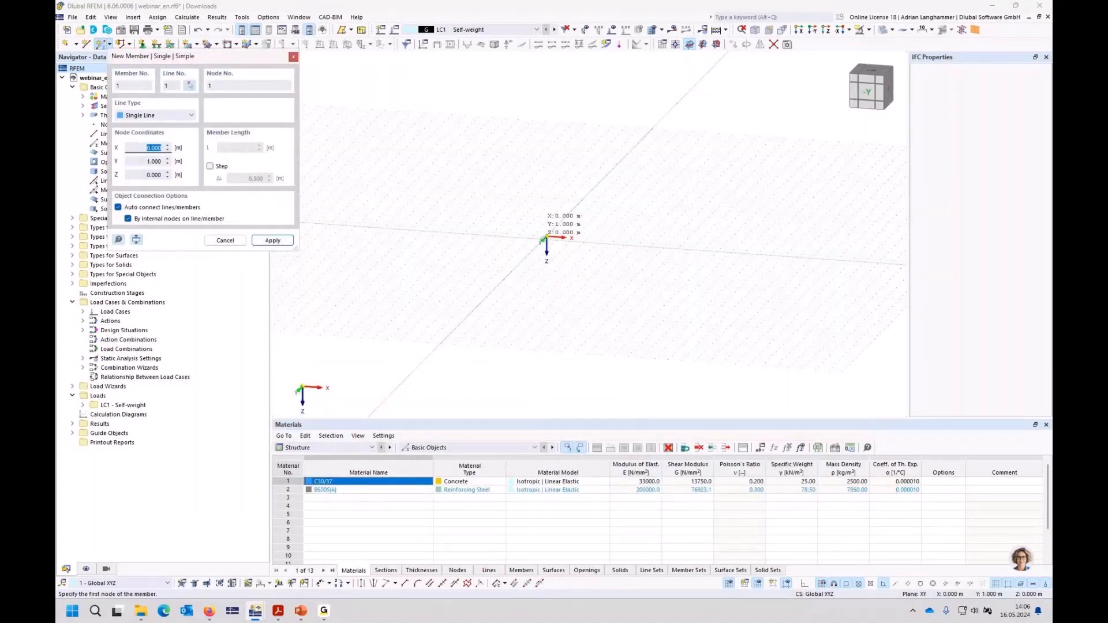
Step: Draw two consecutive 5 m members along the X axis, from the origin through X = 5 m to X = 10 m
click(546, 237)
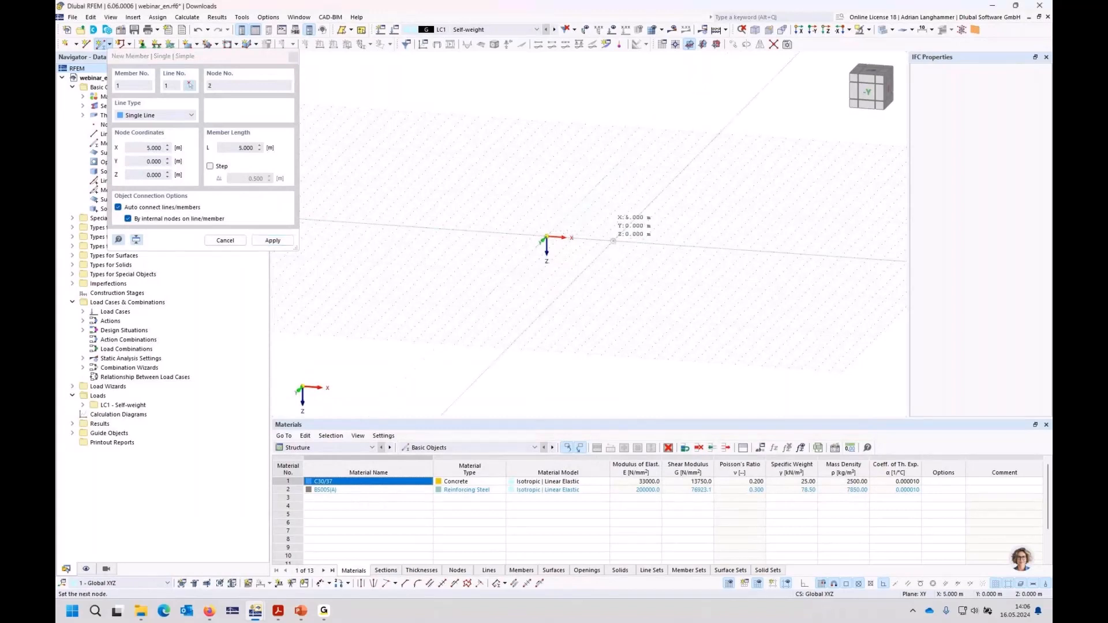
click(614, 241)
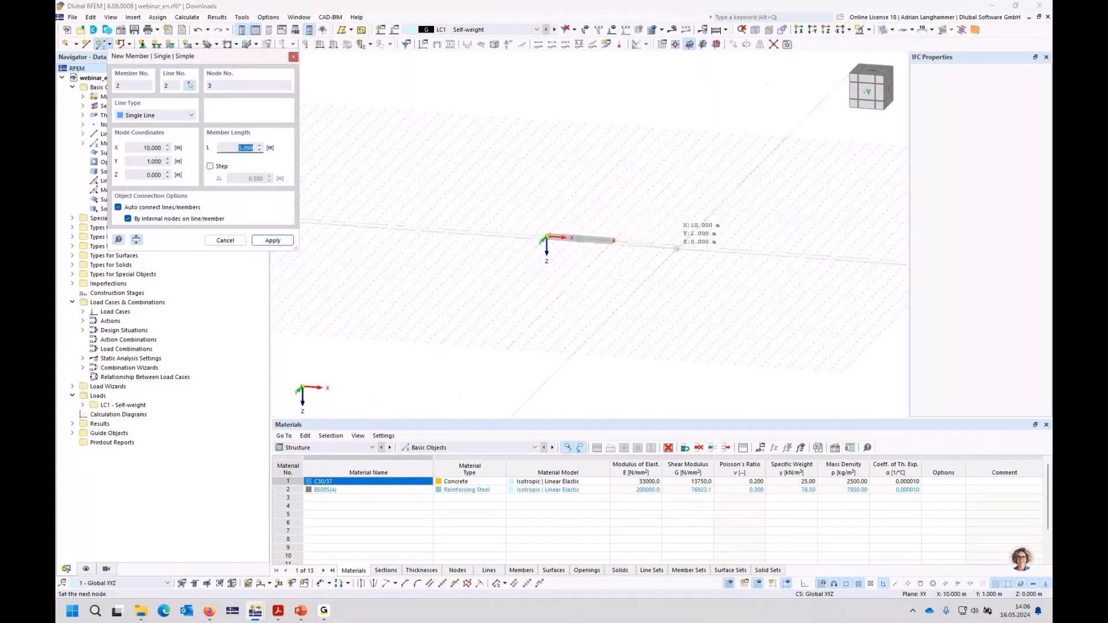
key(Escape)
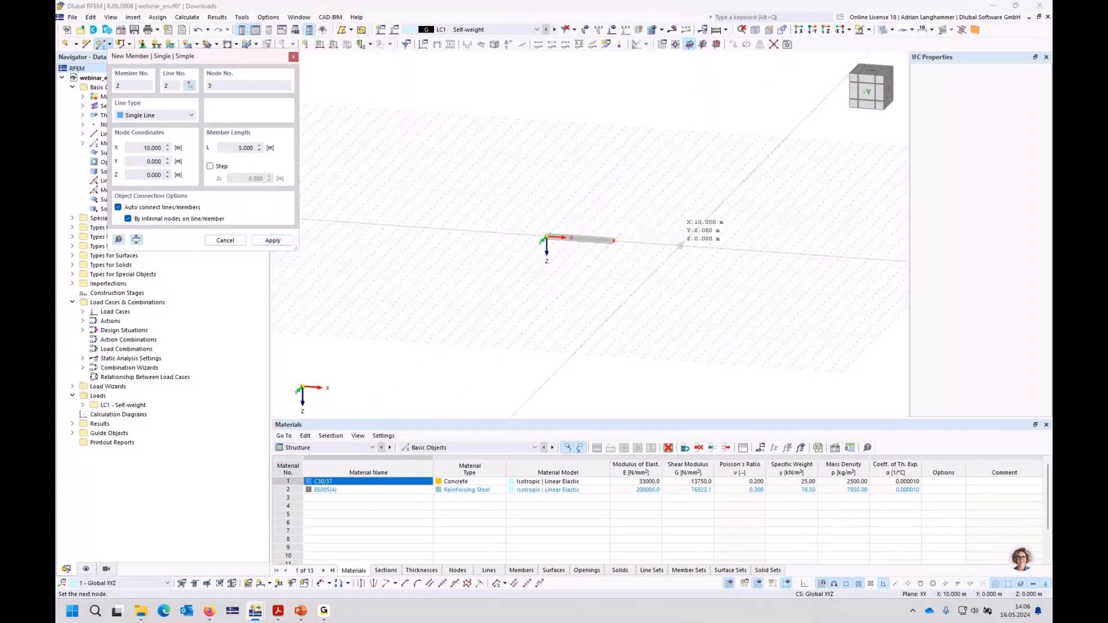
key(Return)
key(Escape)
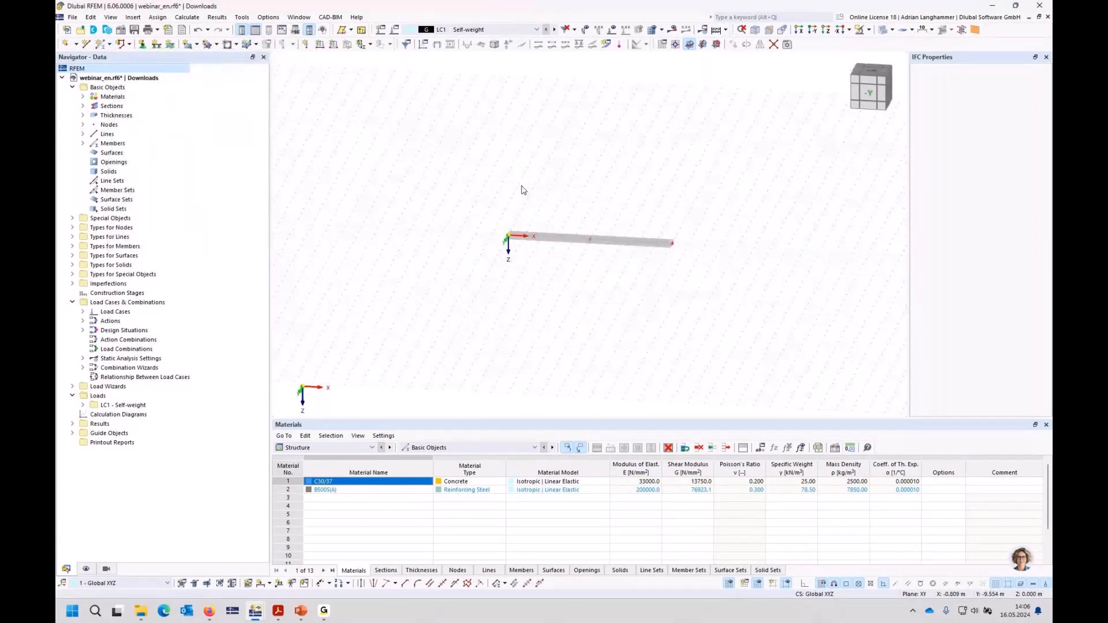
Step: Assign the beam's start node at the origin a new nodal support that also restrains rotation φX
middle_drag(531, 215, 482, 210)
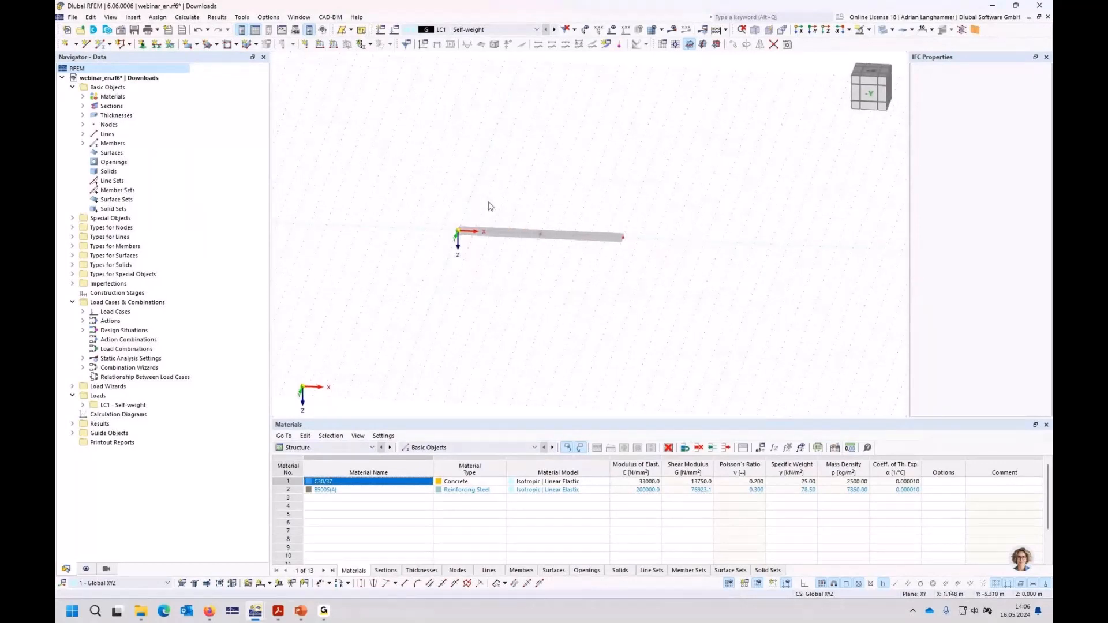
scroll(490, 206, up, 2)
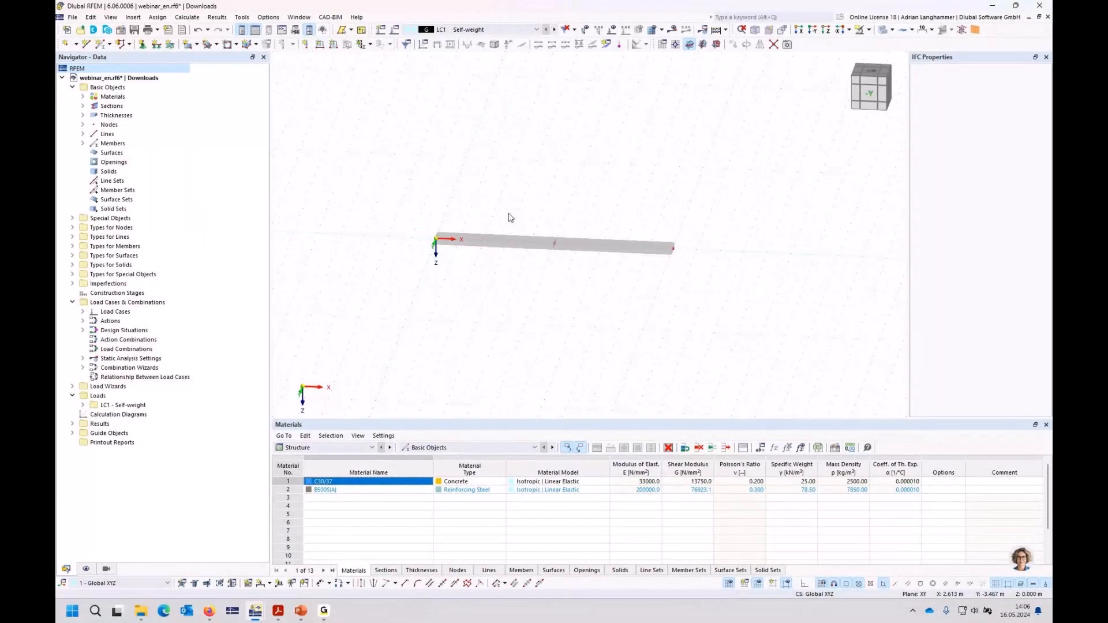
click(142, 44)
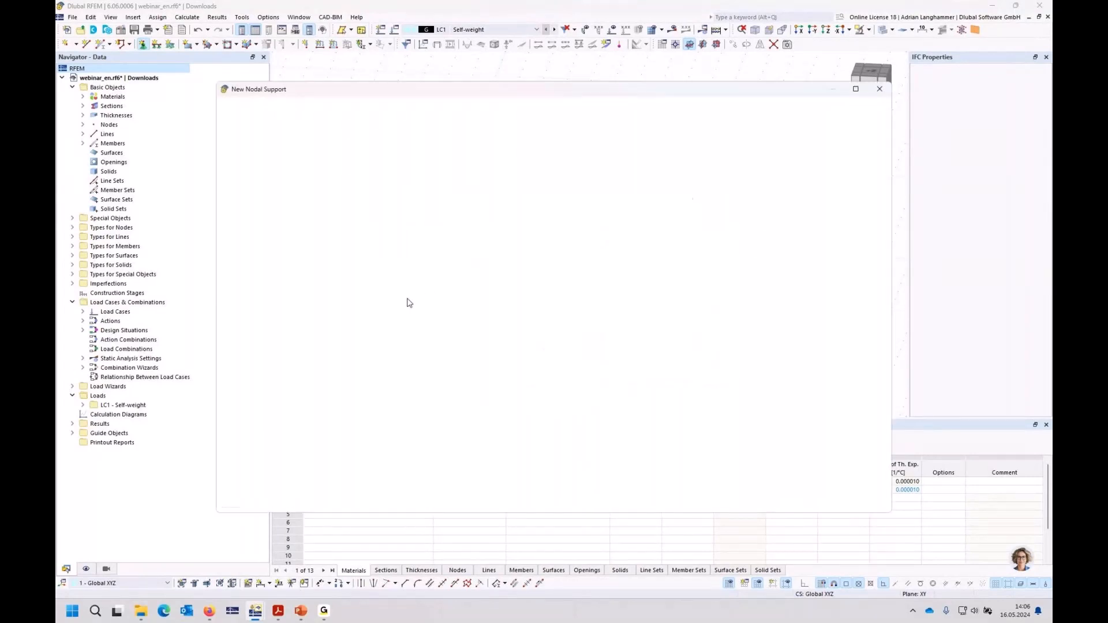
click(347, 262)
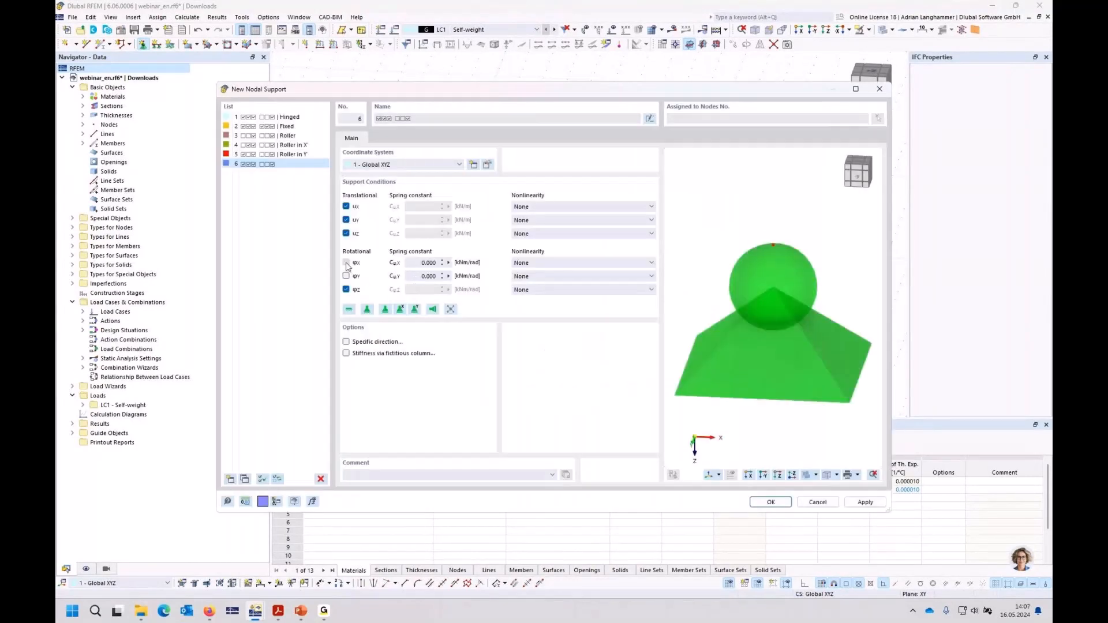
click(758, 503)
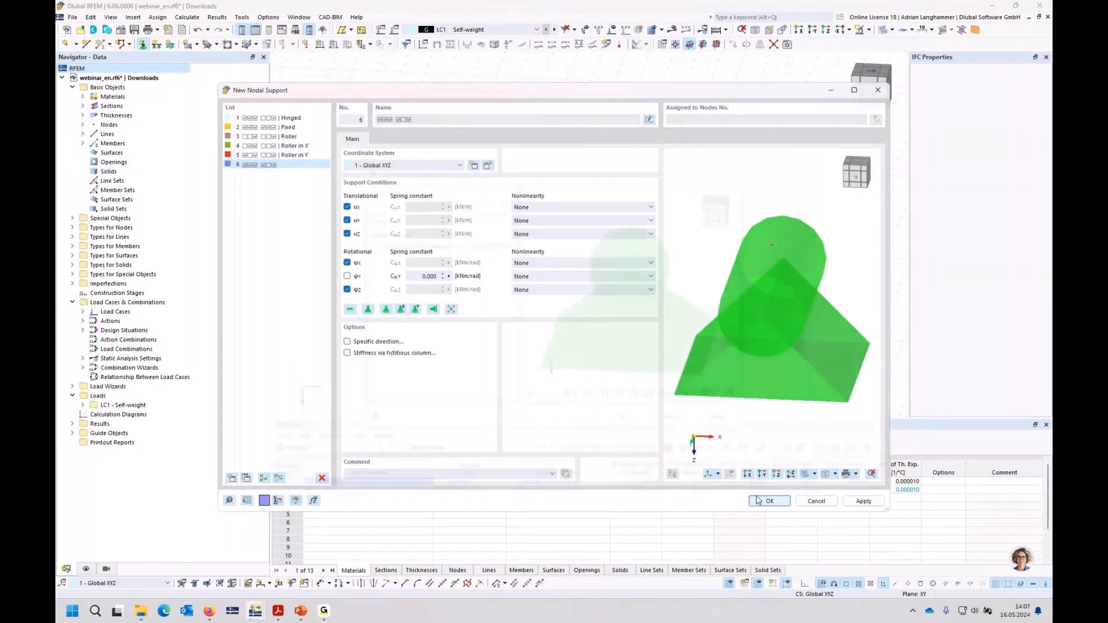
click(622, 417)
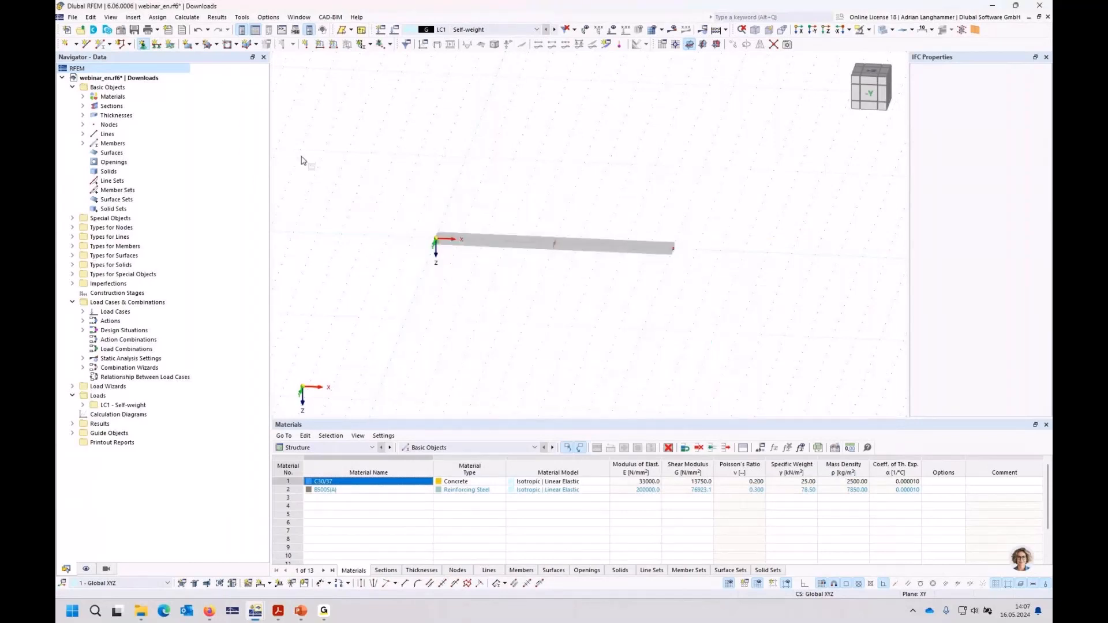
Step: Assign the middle and end nodes a new nodal support with φX restrained and translation uX released
click(143, 45)
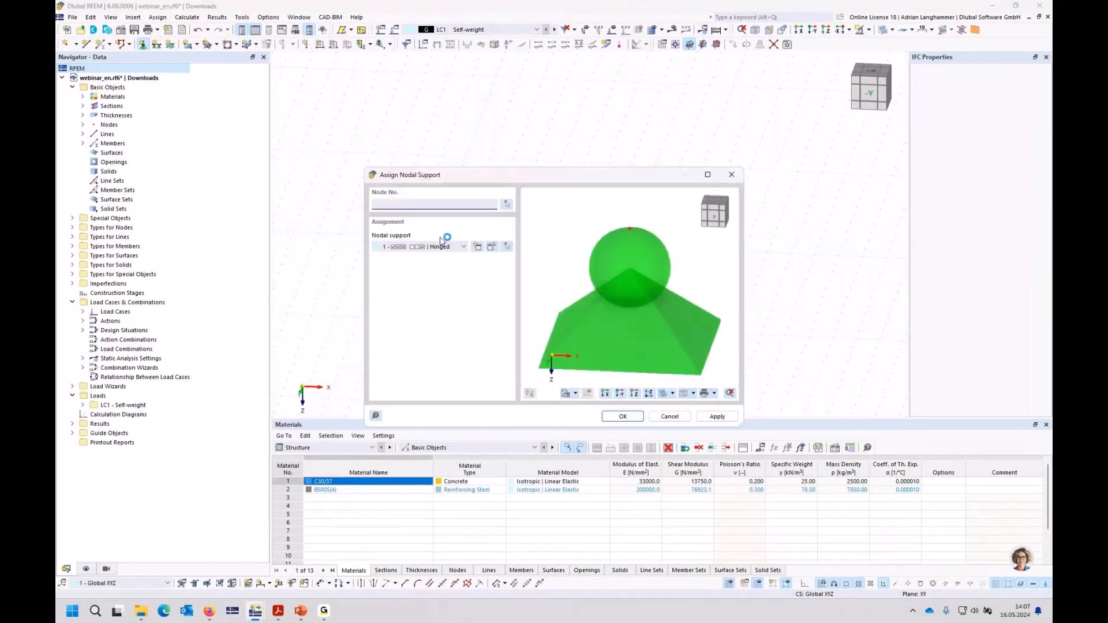
click(479, 247)
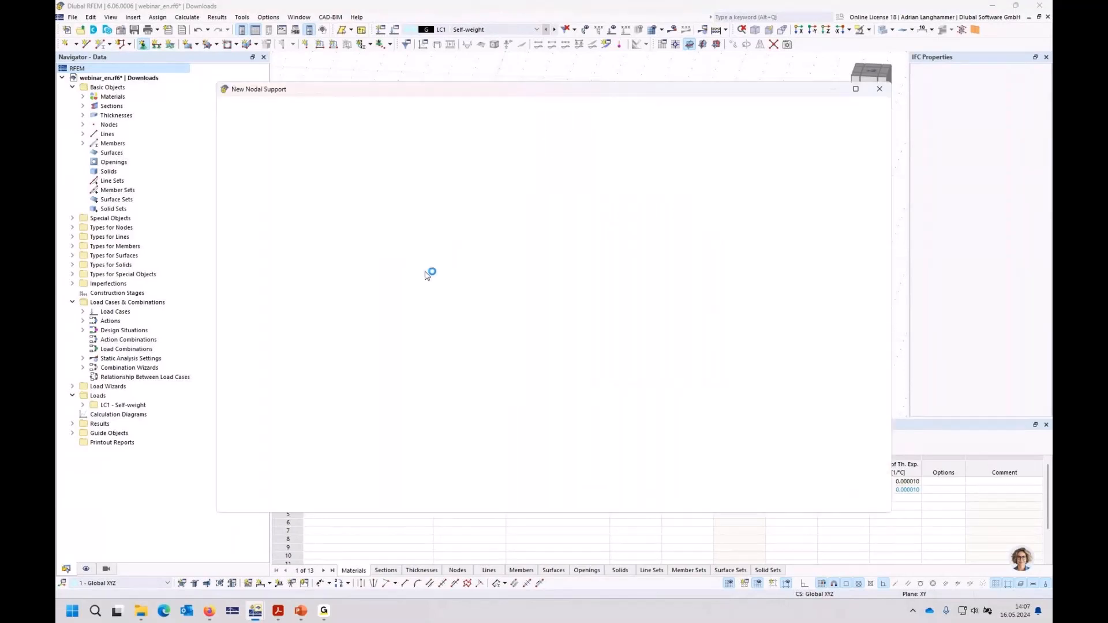
click(350, 263)
click(347, 207)
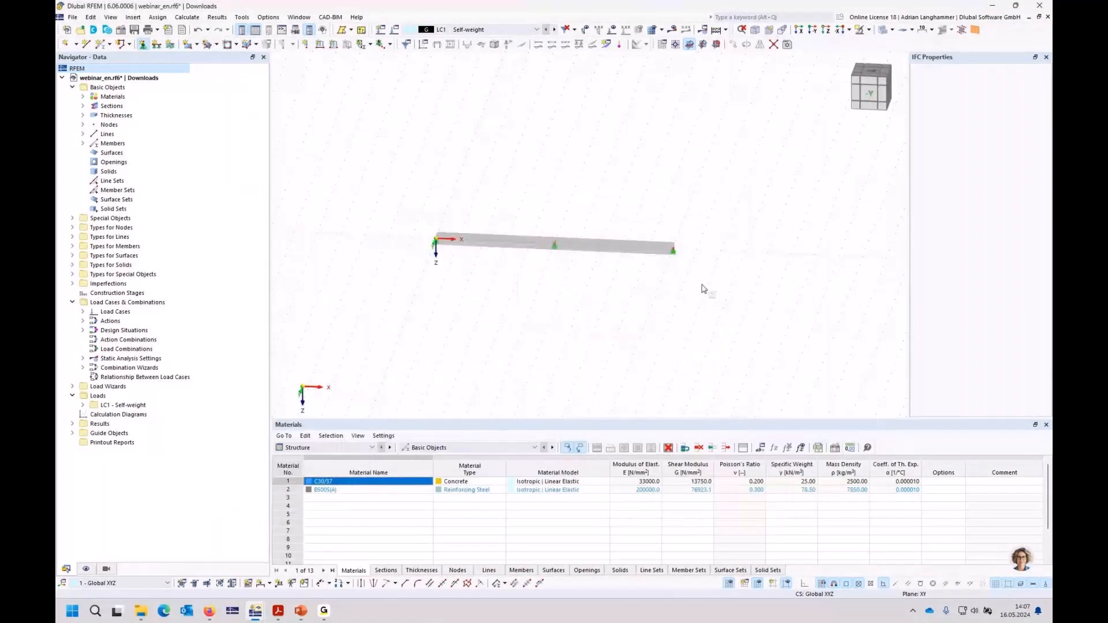
Step: Enlarge the displayed size of the nodal support symbols on the beam
scroll(678, 281, up, 5)
right_click(668, 237)
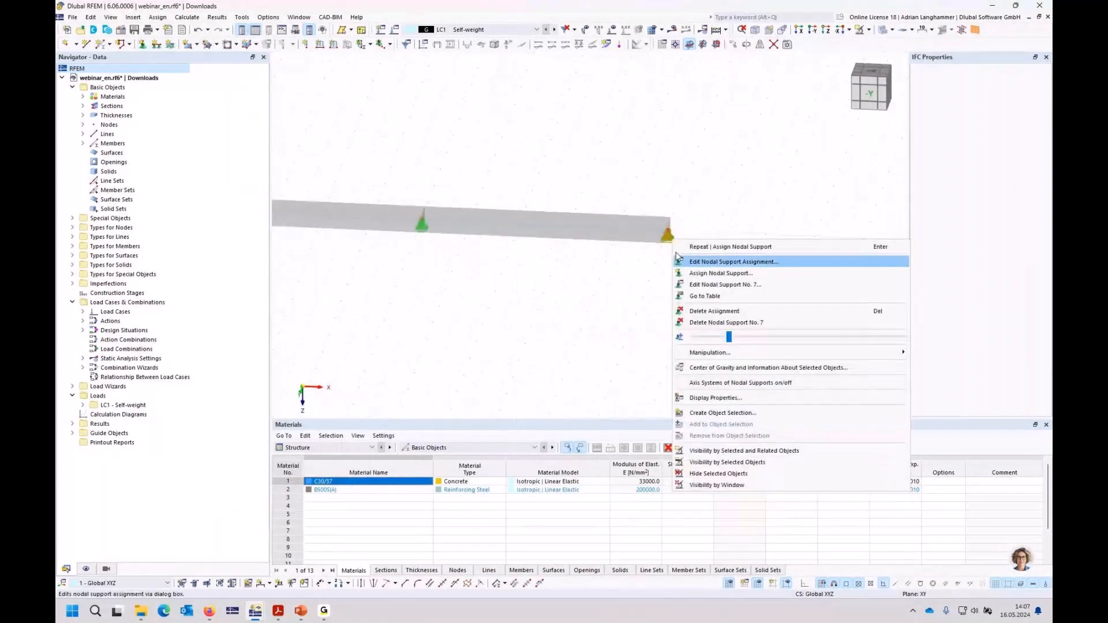
drag(733, 339, 776, 338)
click(594, 349)
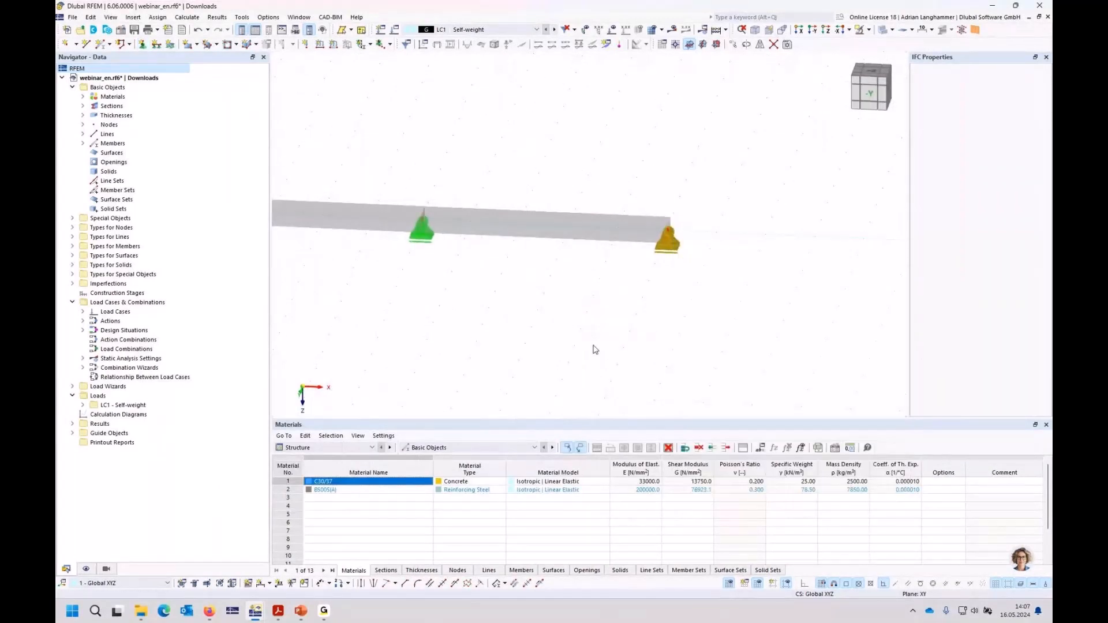
middle_drag(538, 329, 662, 299)
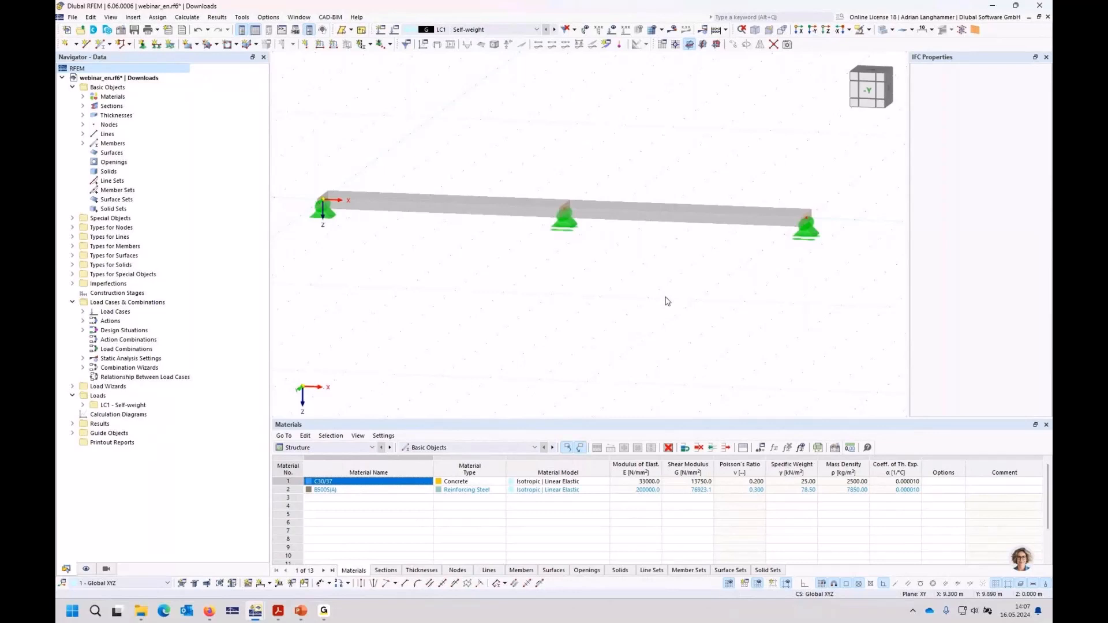
Step: Activate creep for the C30/37 concrete and show its creep coefficient diagram for section 3 - R_M1 1000/200
click(84, 97)
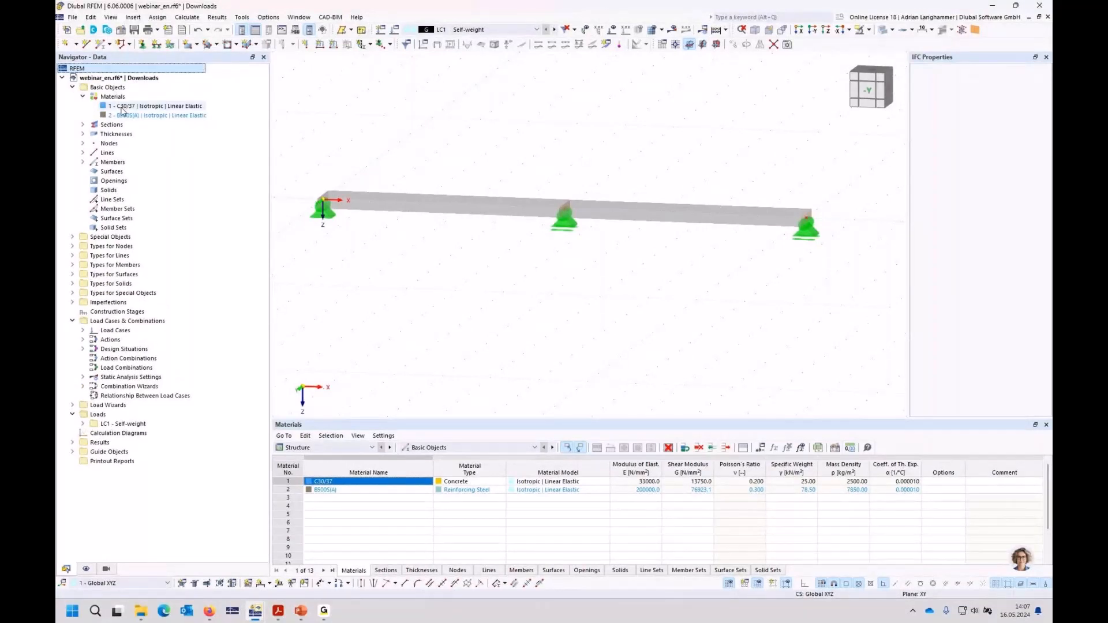
double_click(121, 107)
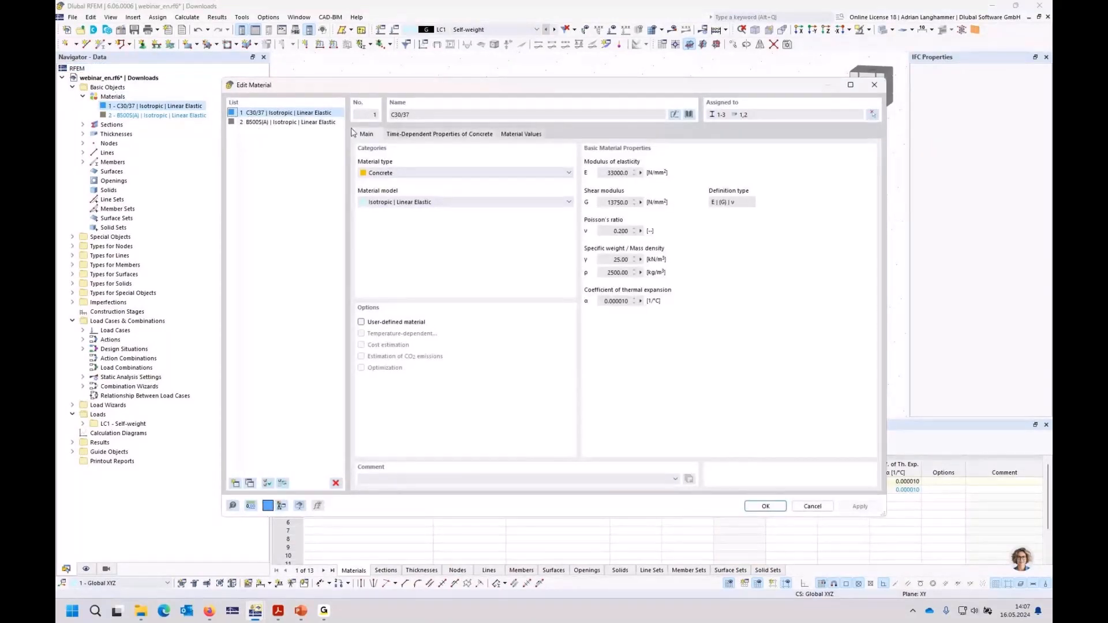
click(400, 136)
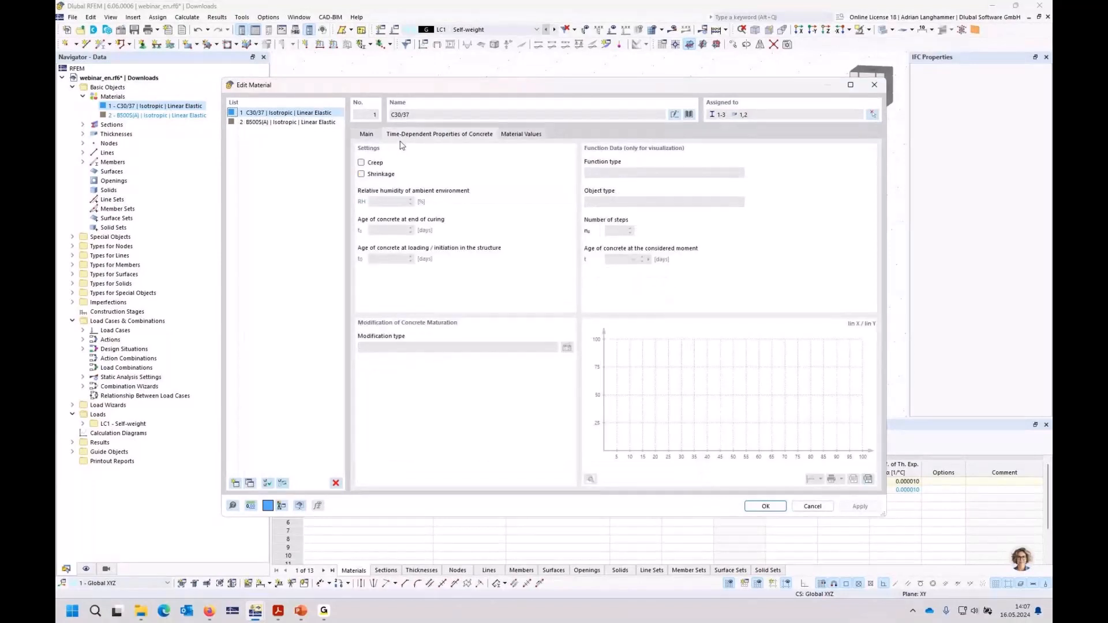
click(376, 163)
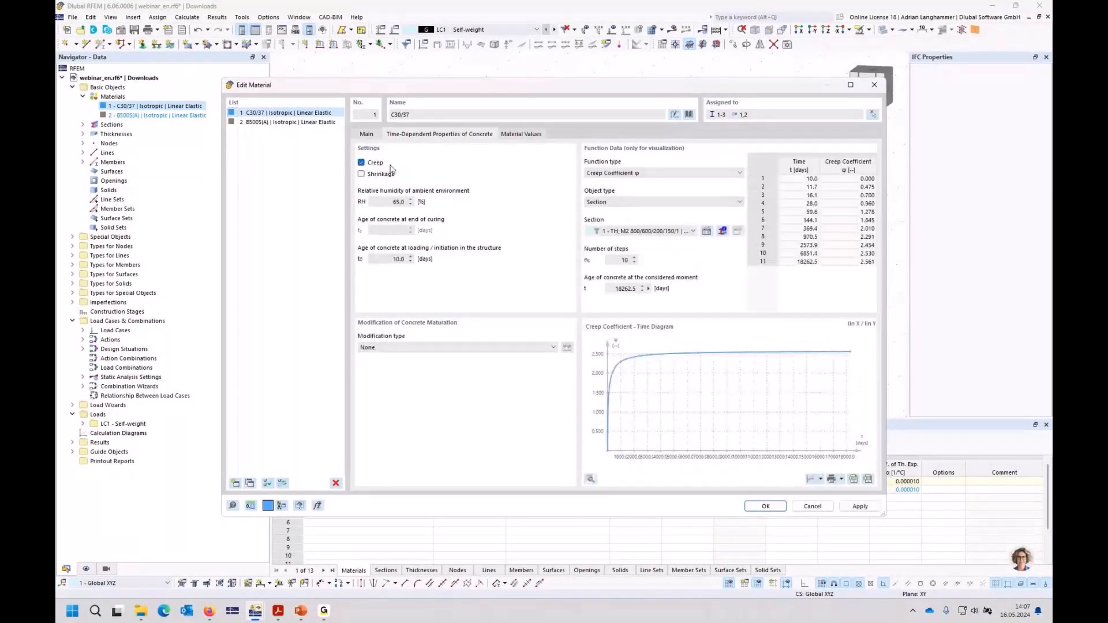
click(664, 230)
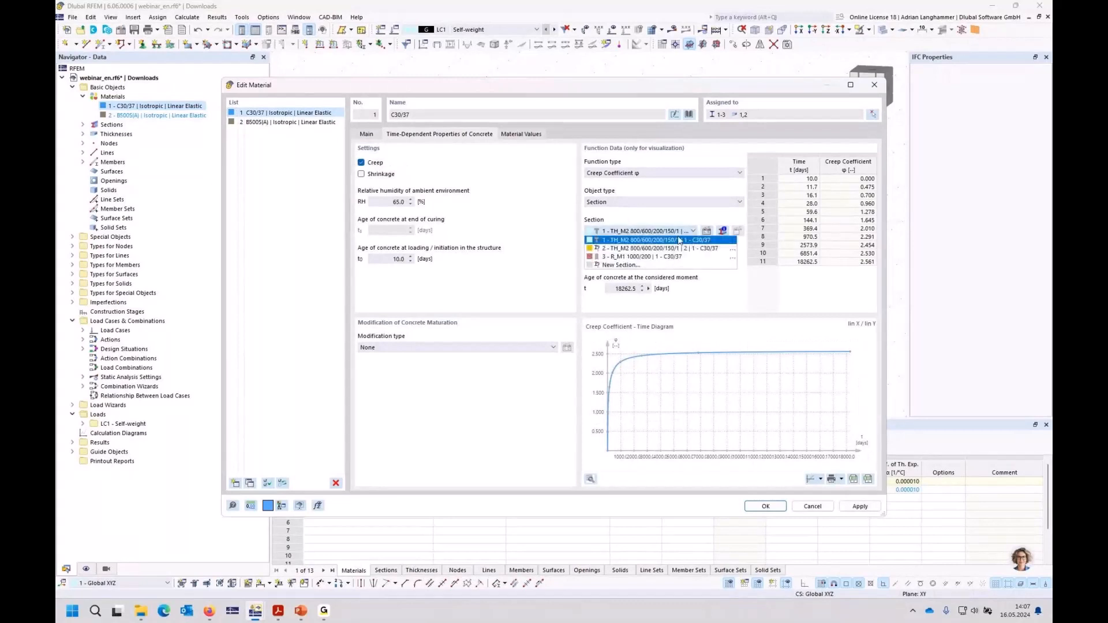
click(629, 257)
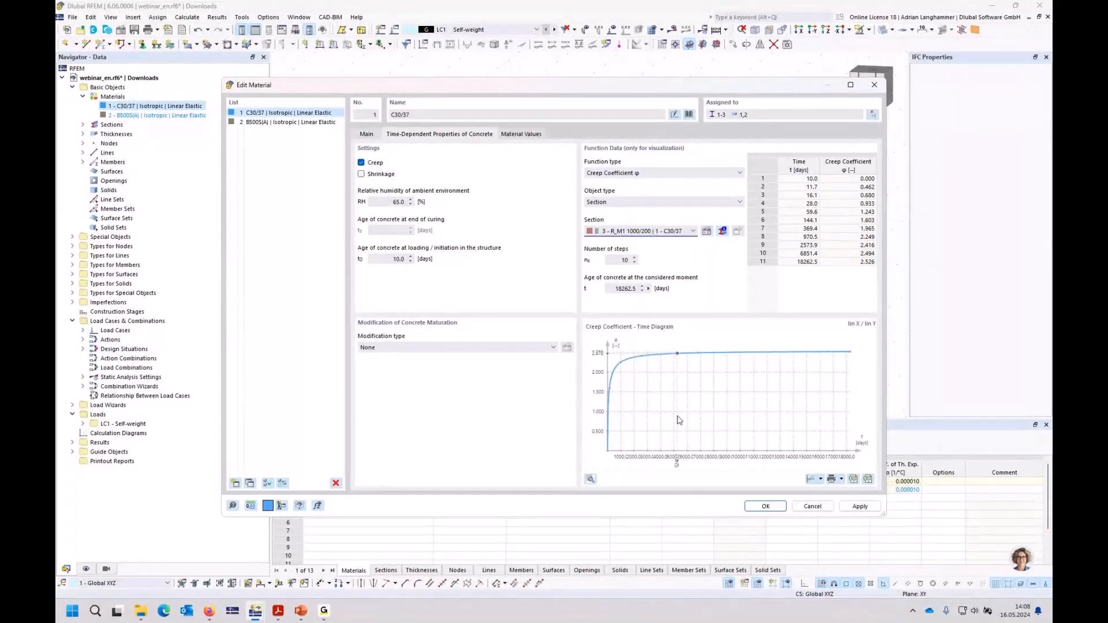
mouse_move(610, 432)
mouse_move(833, 360)
click(768, 507)
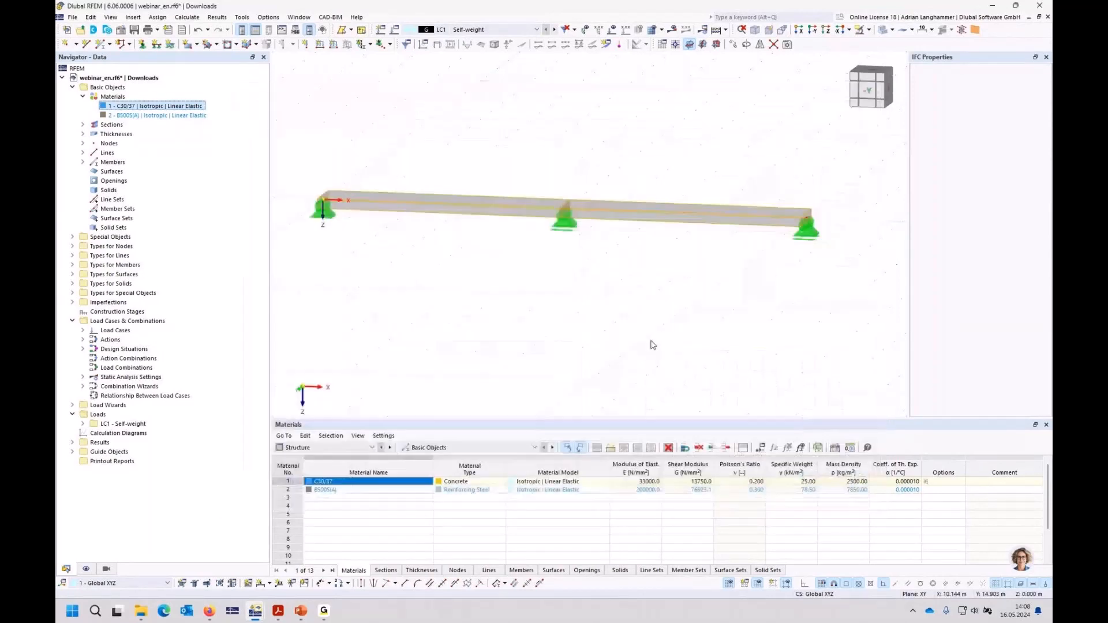
middle_drag(555, 306, 562, 300)
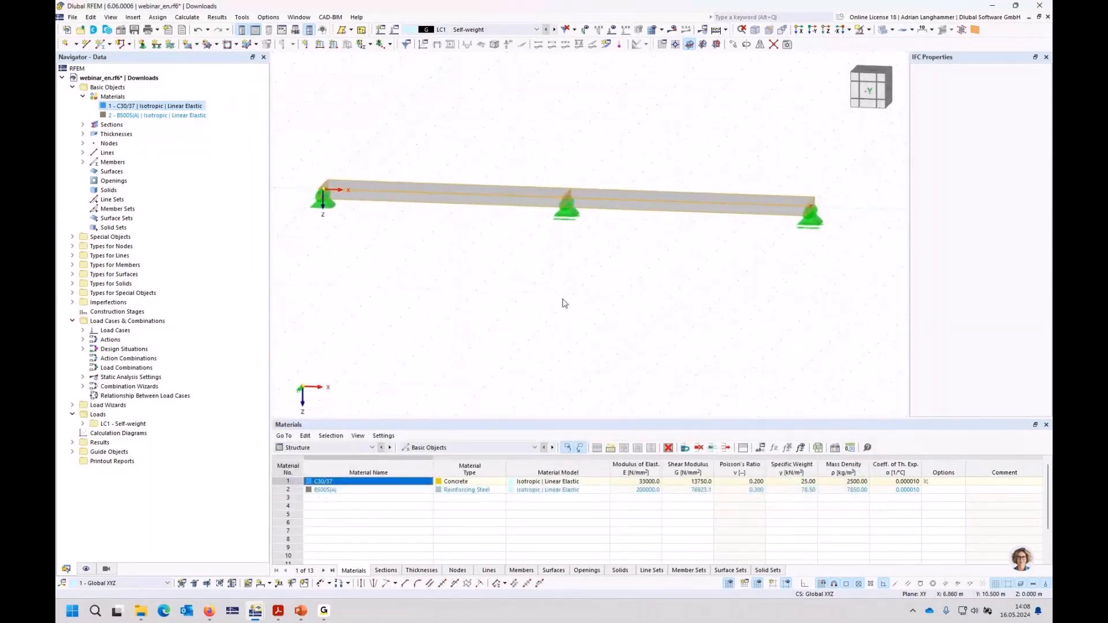
click(497, 29)
click(508, 41)
Step: Create a first construction stage CS1 continuing from Start and add all members to it
click(111, 313)
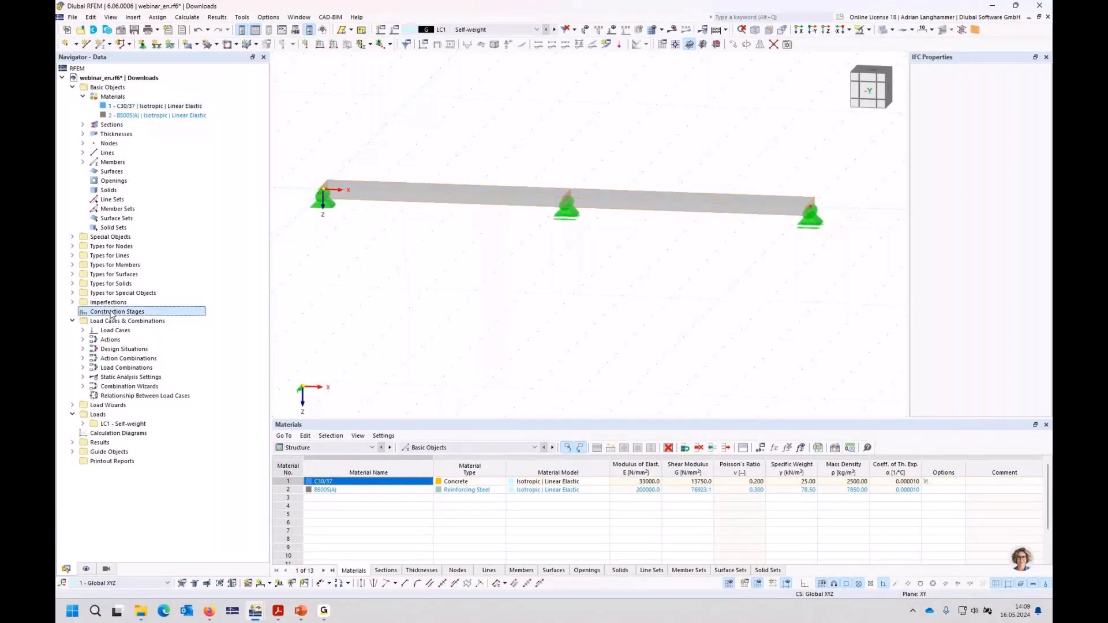
right_click(111, 314)
click(139, 322)
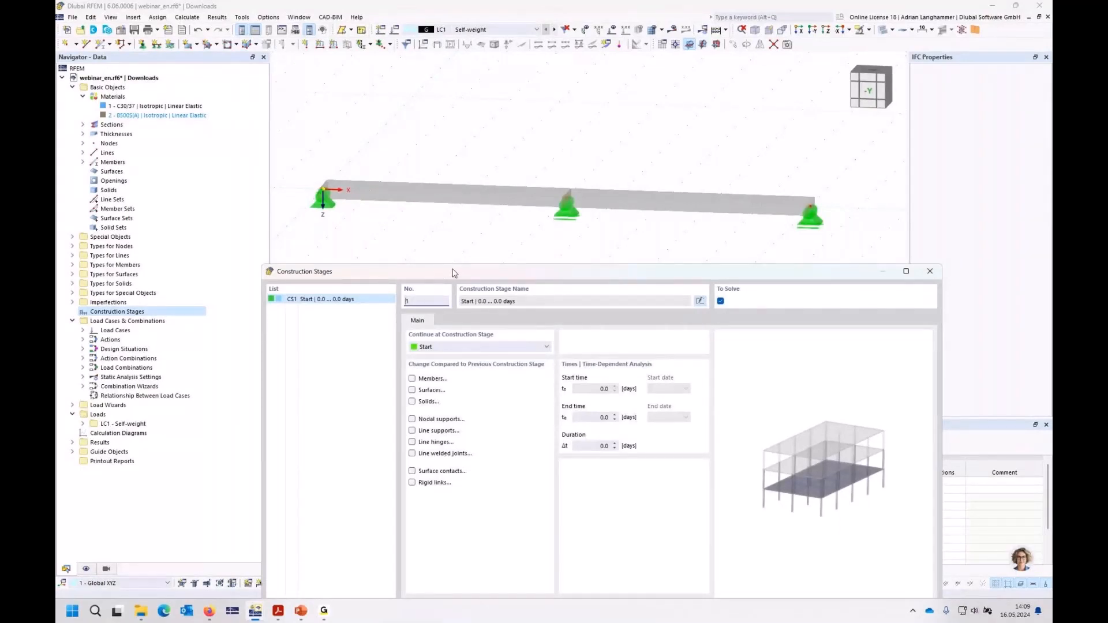
drag(455, 272, 430, 246)
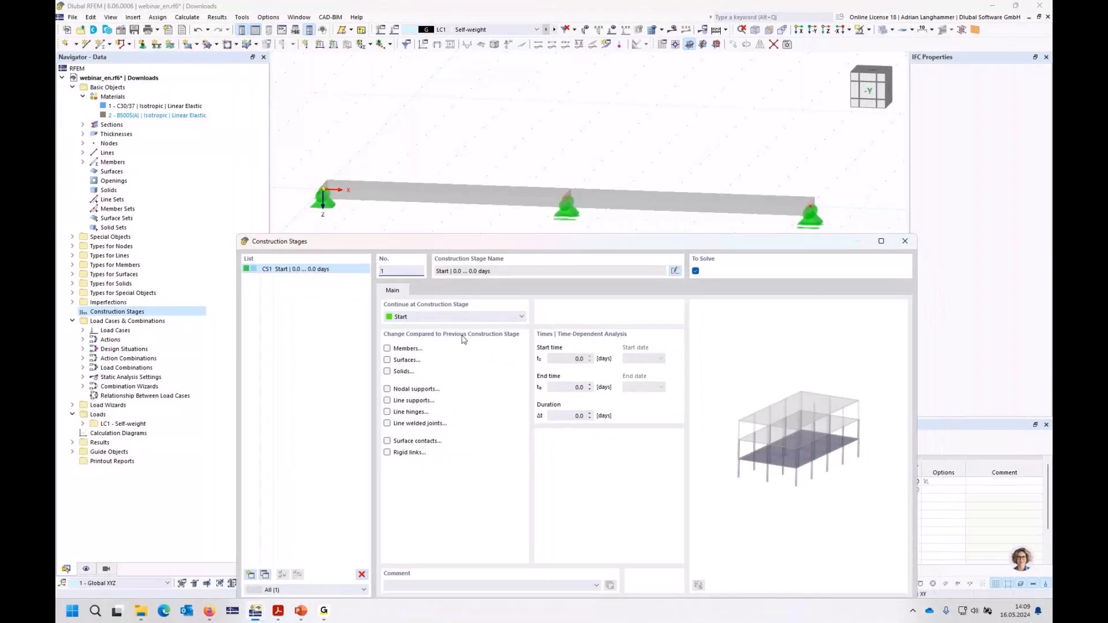
click(387, 348)
click(425, 290)
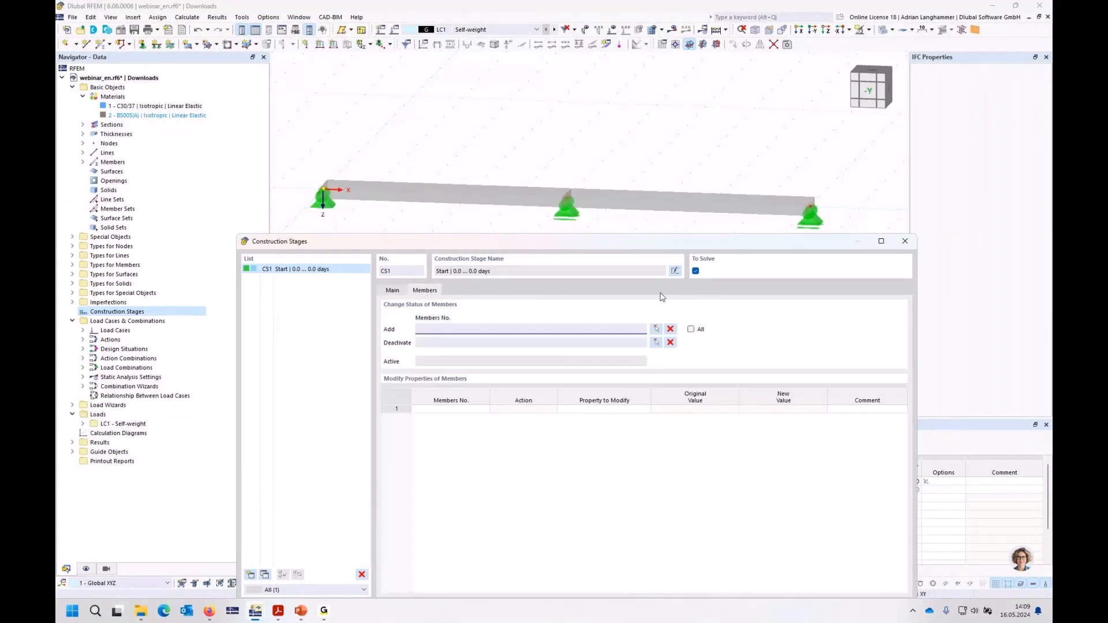
click(692, 331)
click(692, 331)
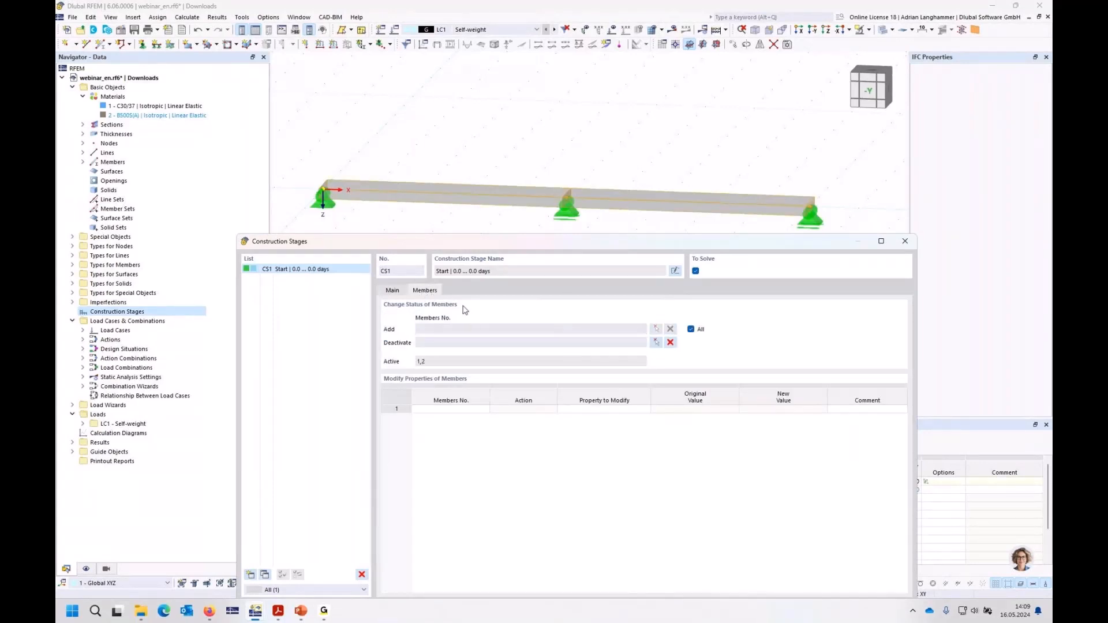
Step: Include nodal support changes in CS1, adding all supports but deactivating those at end nodes 1 and 3
click(393, 292)
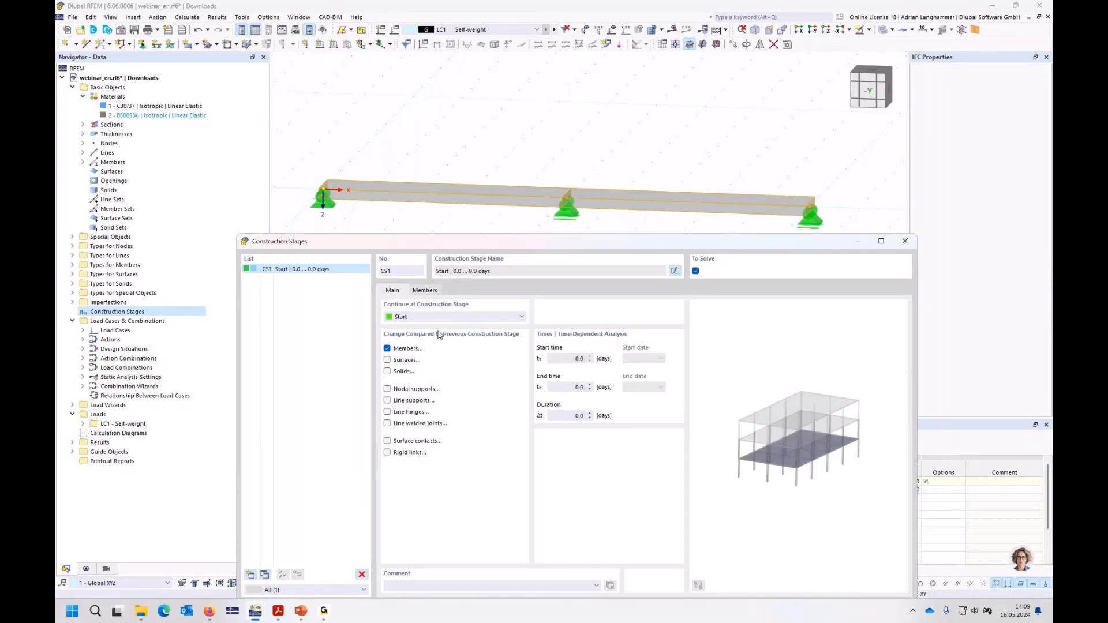
click(388, 389)
click(425, 291)
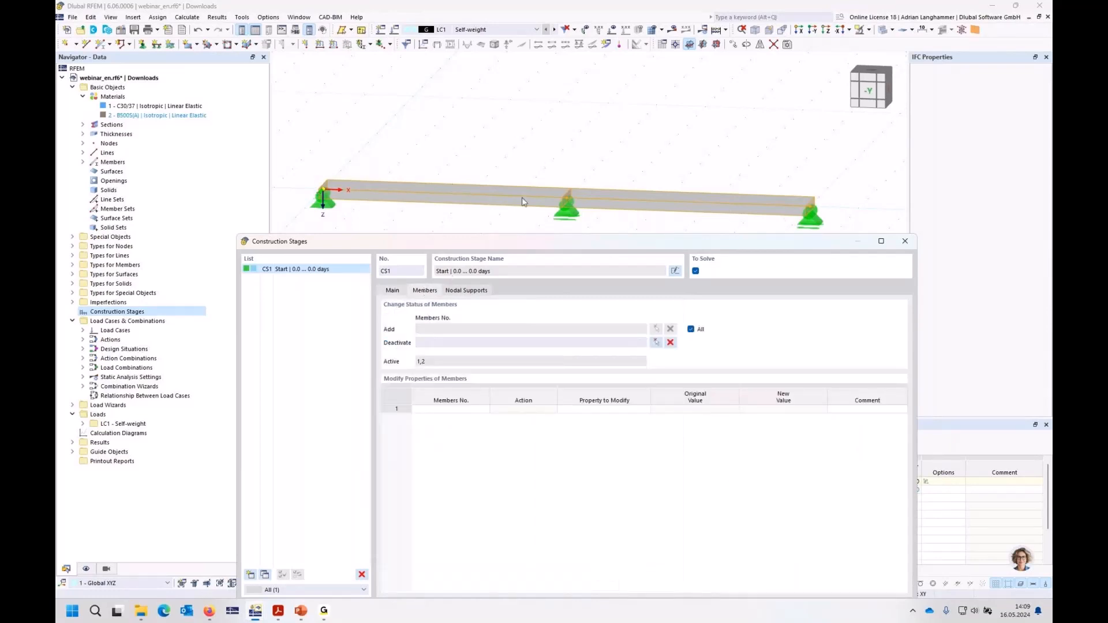
click(467, 291)
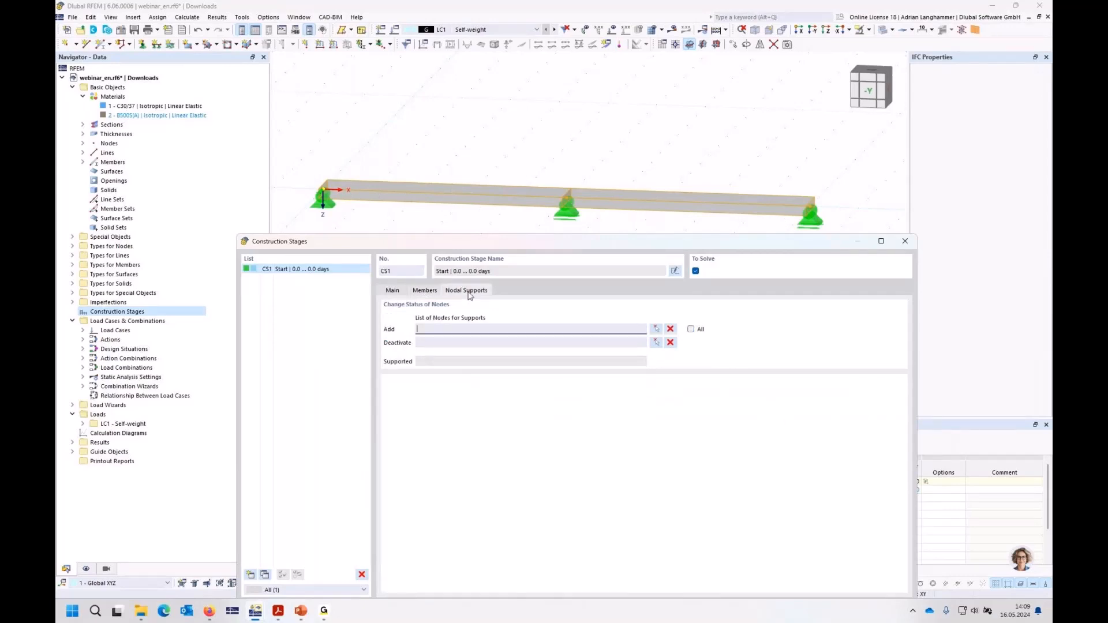
click(692, 330)
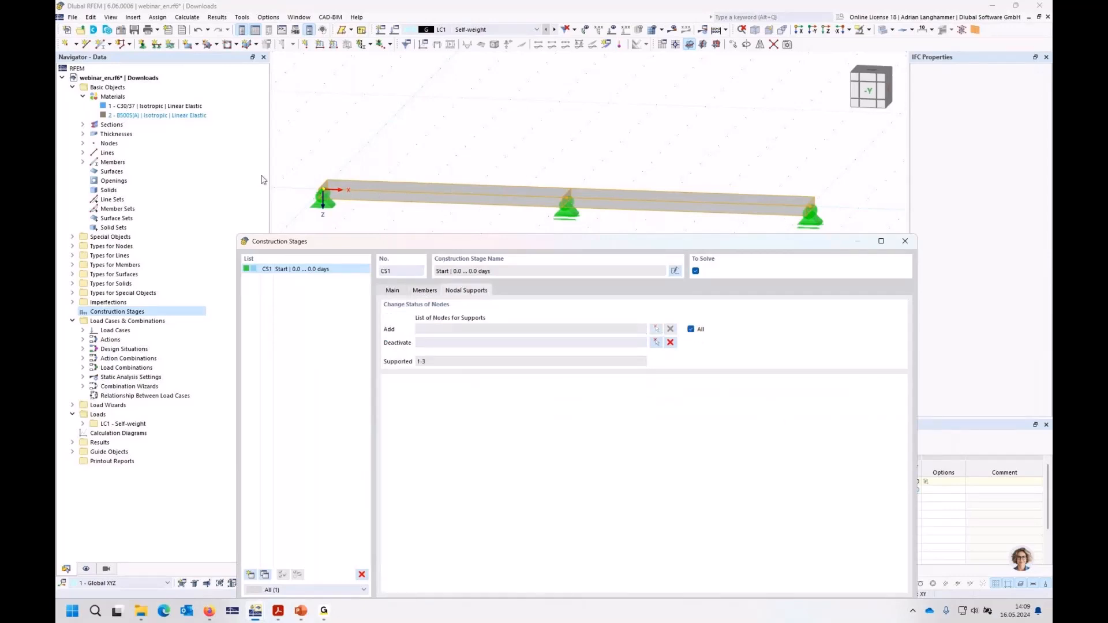
click(656, 343)
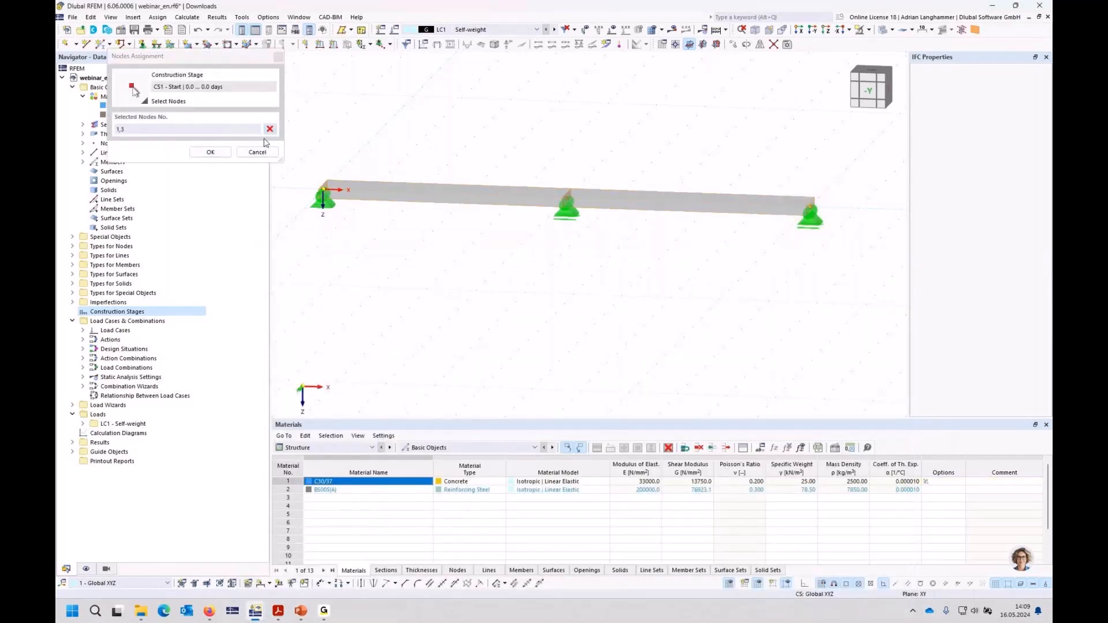
click(221, 153)
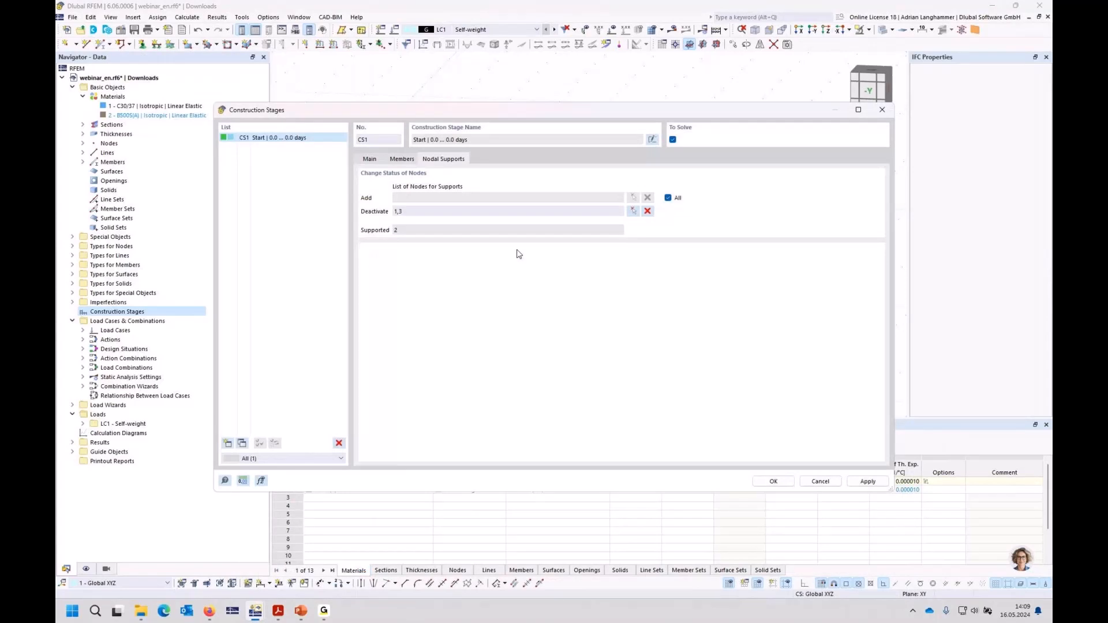
Step: Add a second construction stage following CS1 and activate the nodal supports at all nodes in it
click(373, 163)
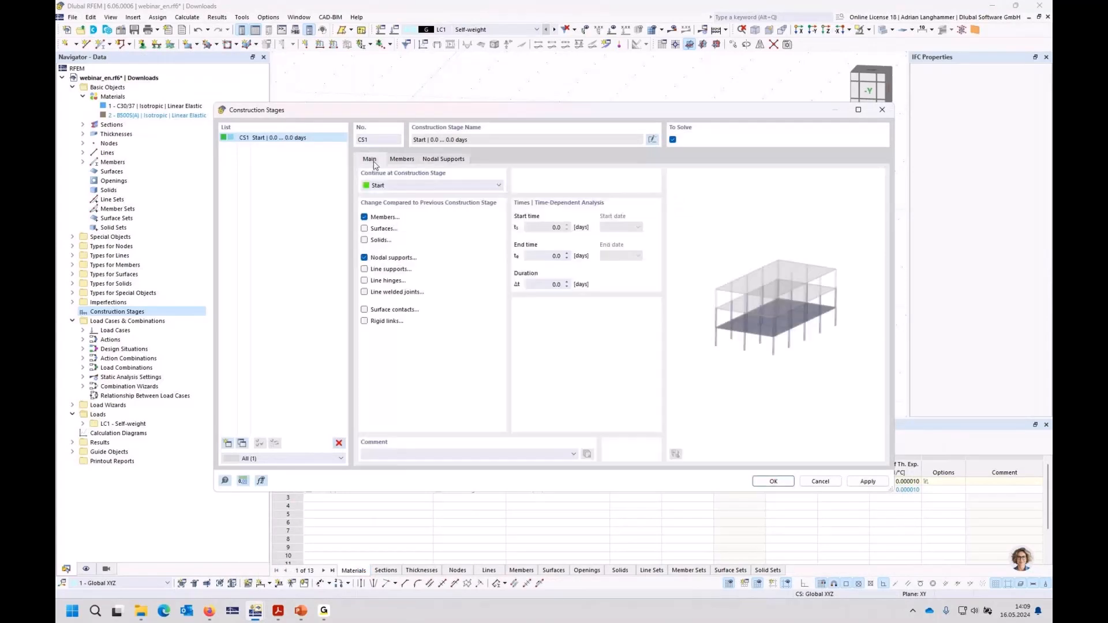
click(227, 443)
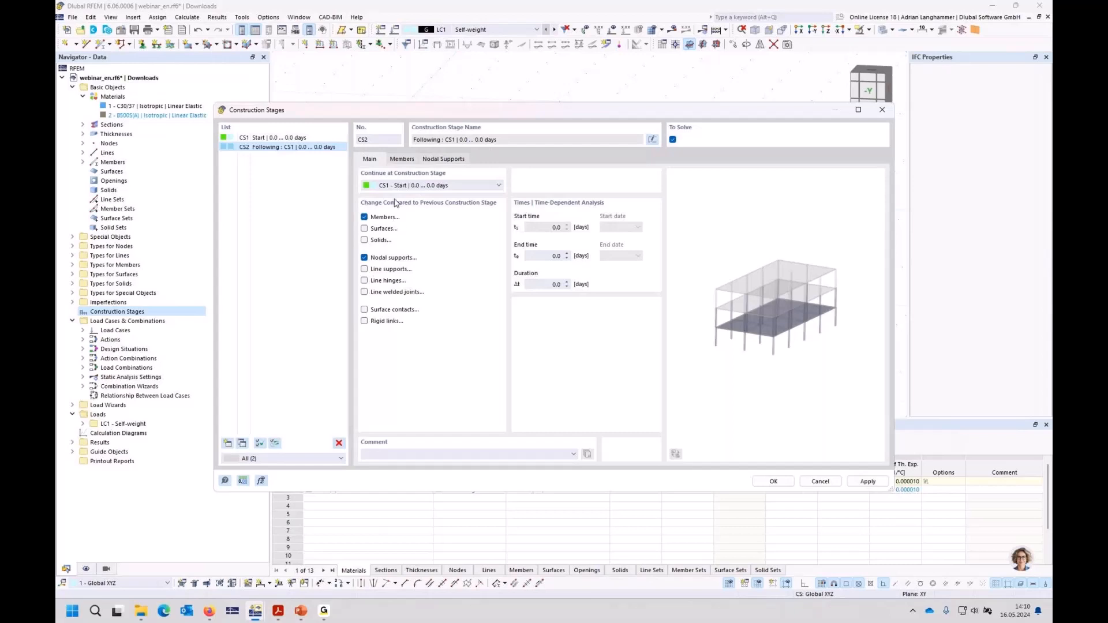
click(437, 160)
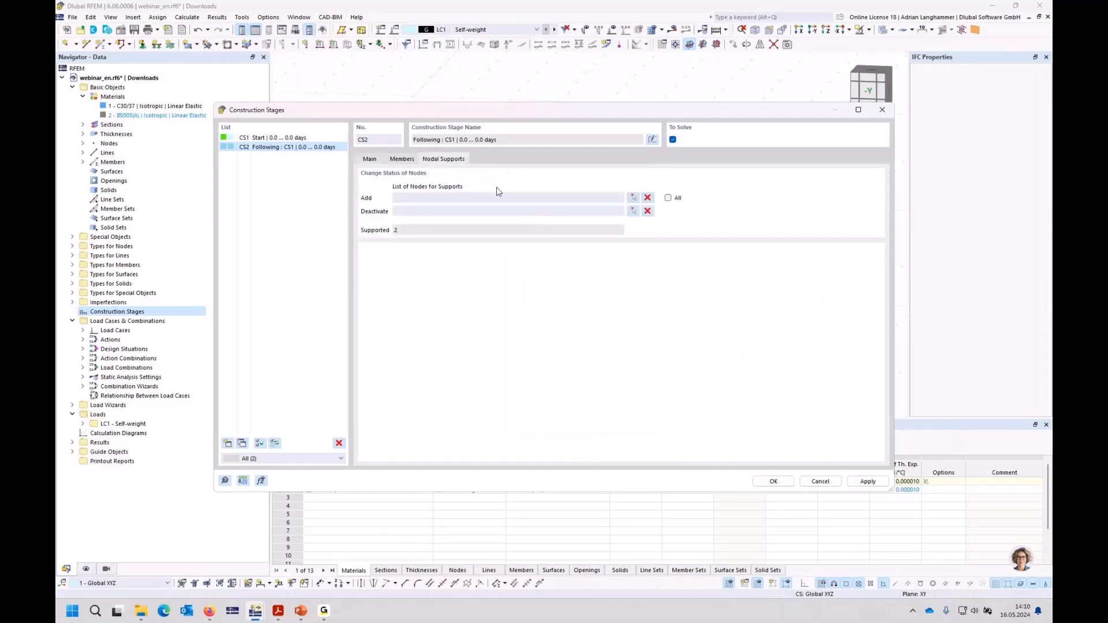
click(668, 197)
Step: Add a third construction stage following CS2 with an end time of 18250 days, and accept the construction stages
click(228, 444)
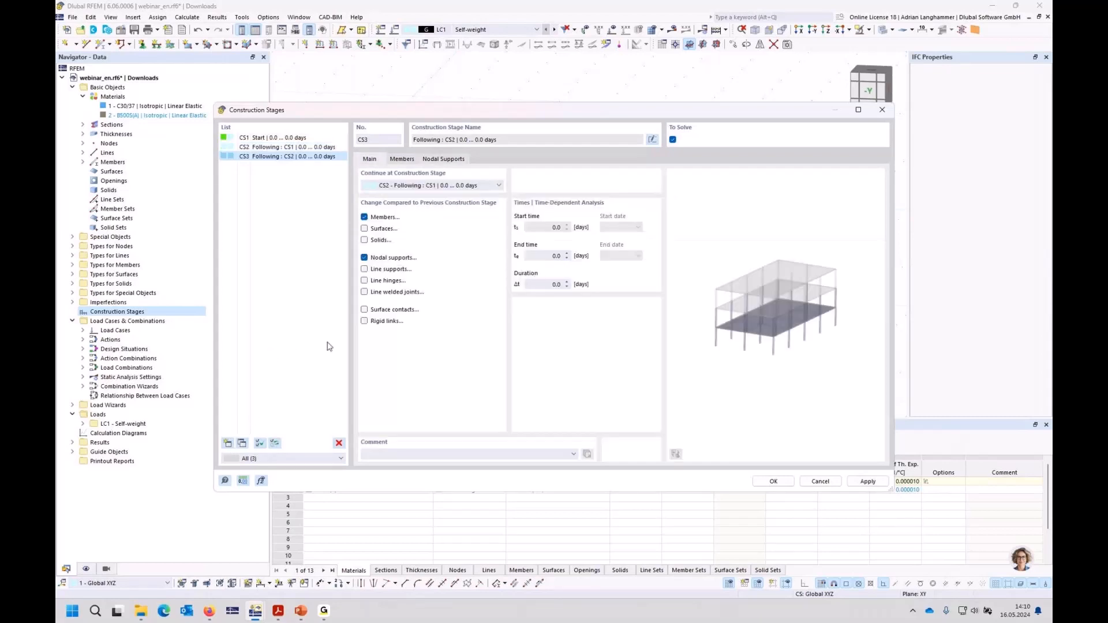
click(550, 255)
drag(550, 256, 595, 256)
text(18250)
click(541, 284)
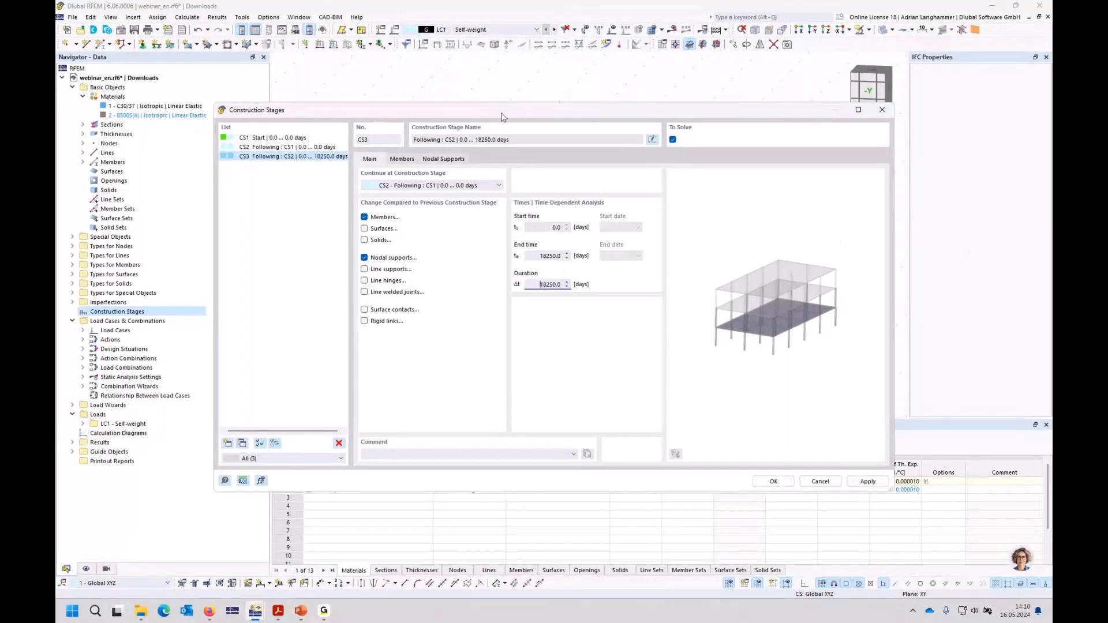
click(265, 148)
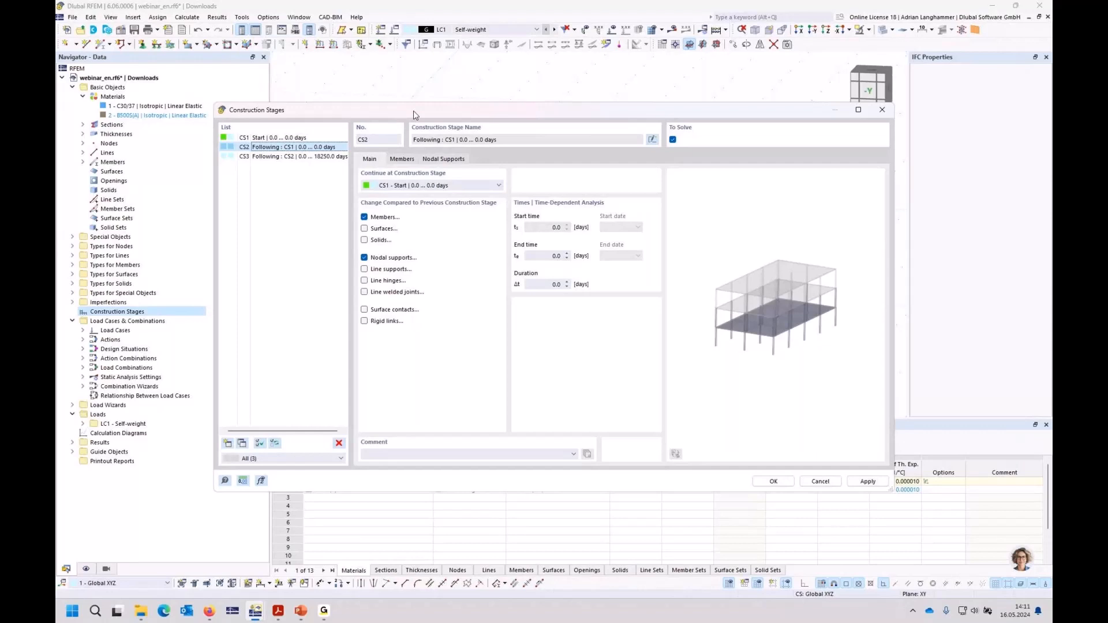
drag(413, 114, 393, 307)
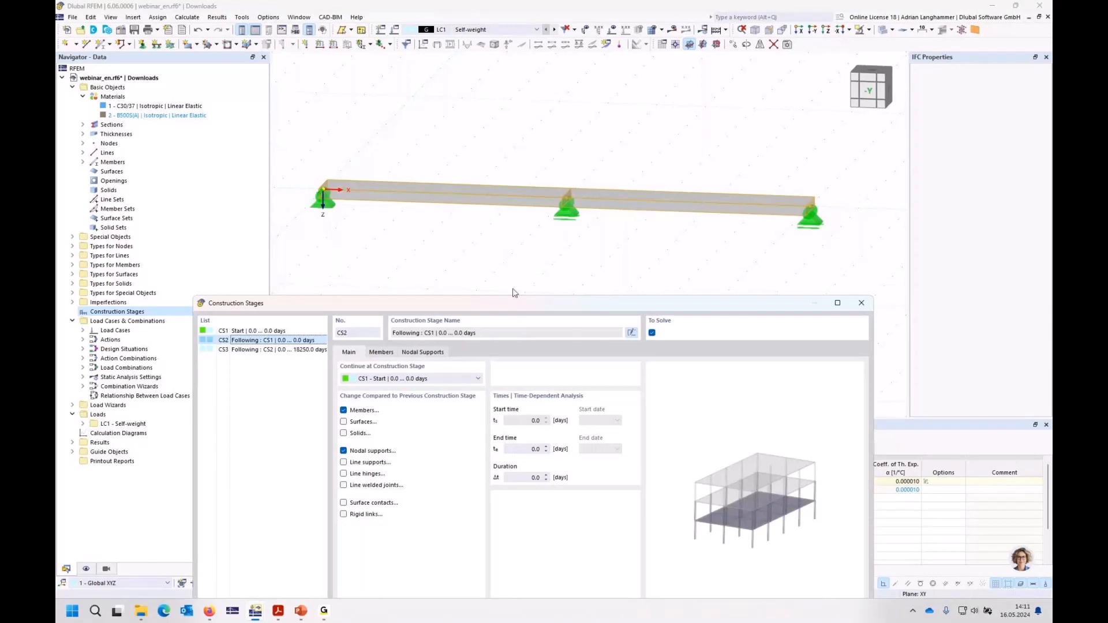
drag(513, 303, 485, 59)
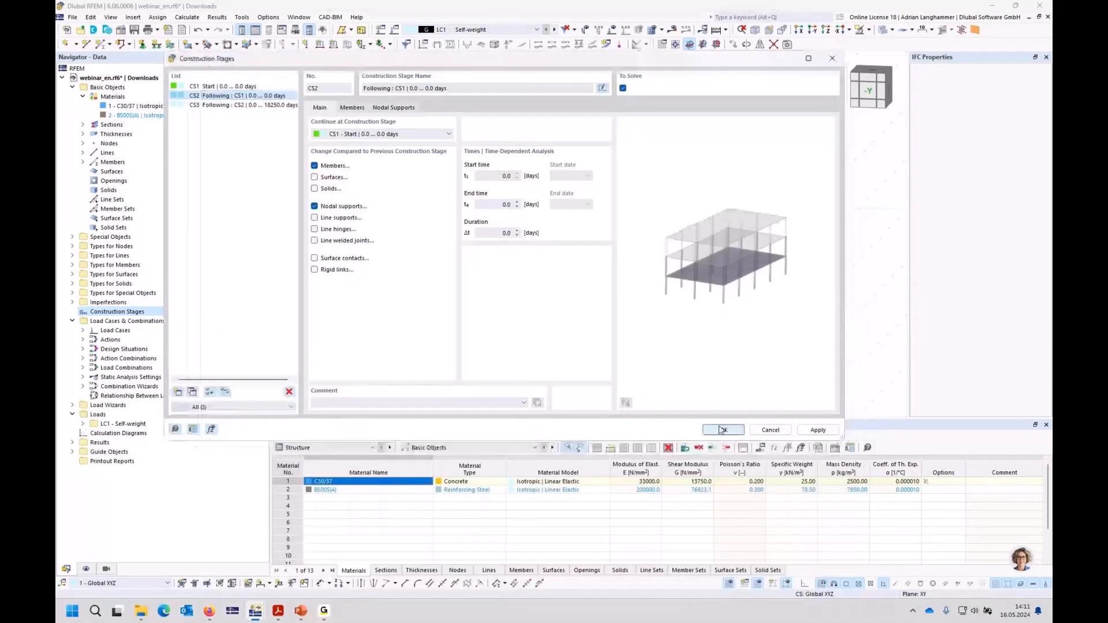
click(722, 431)
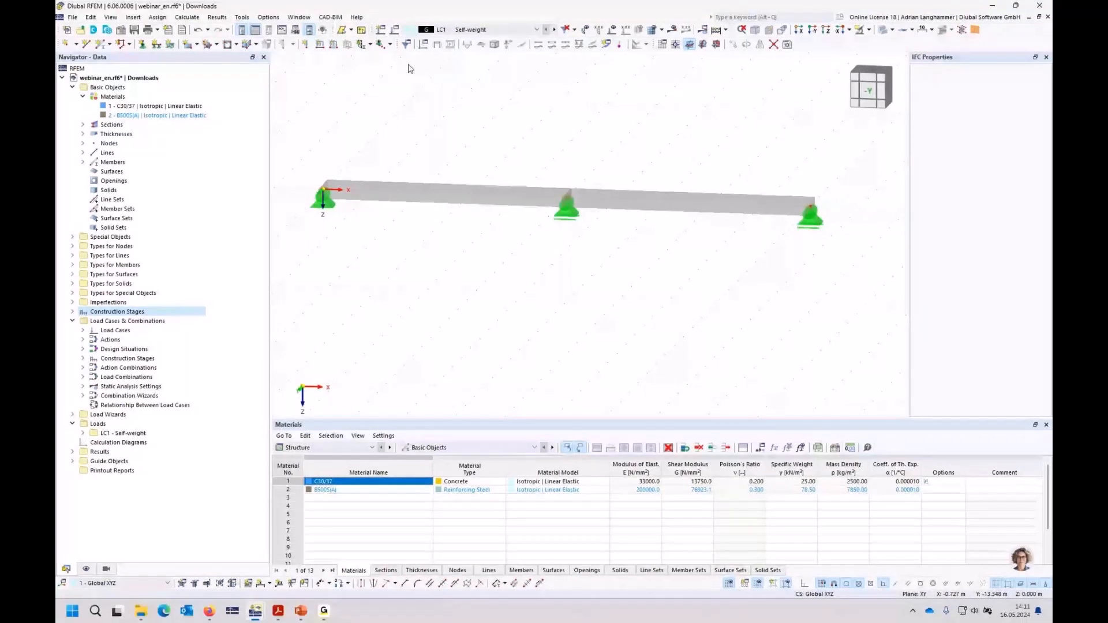
Step: Display construction stage CS1 and assign the Self-weight load case LC1 to it
click(461, 29)
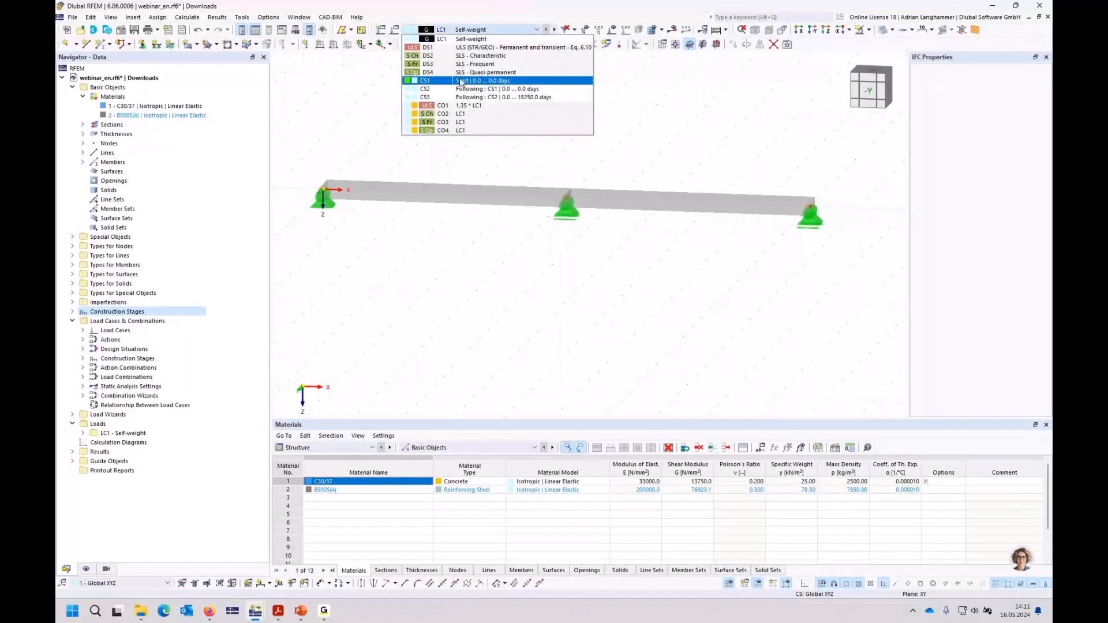
click(461, 82)
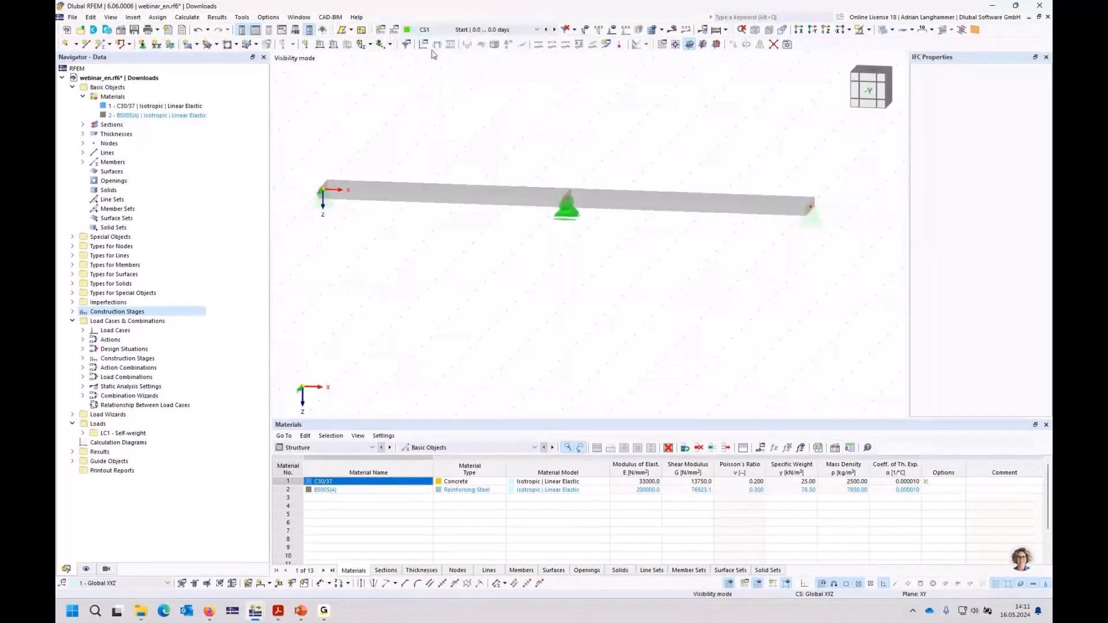
click(394, 32)
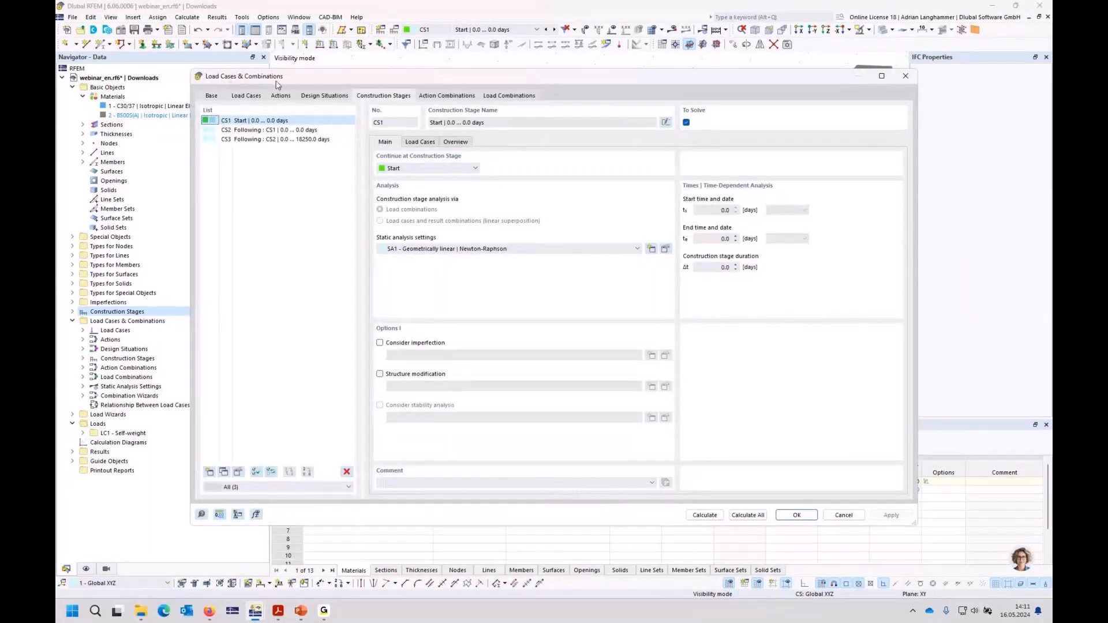
click(248, 130)
click(247, 120)
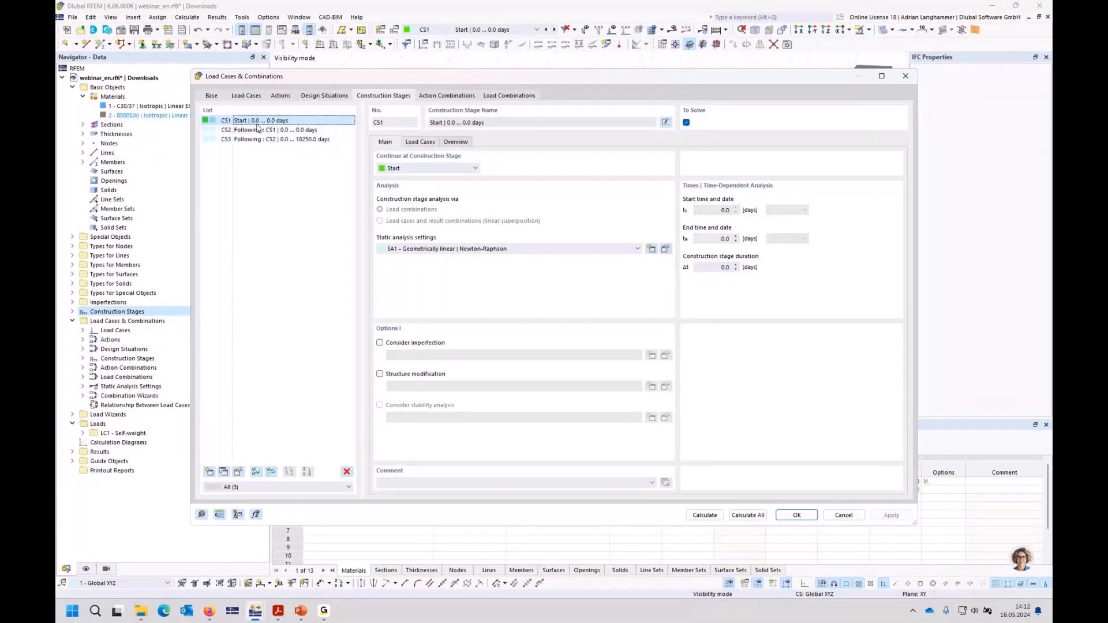
click(419, 143)
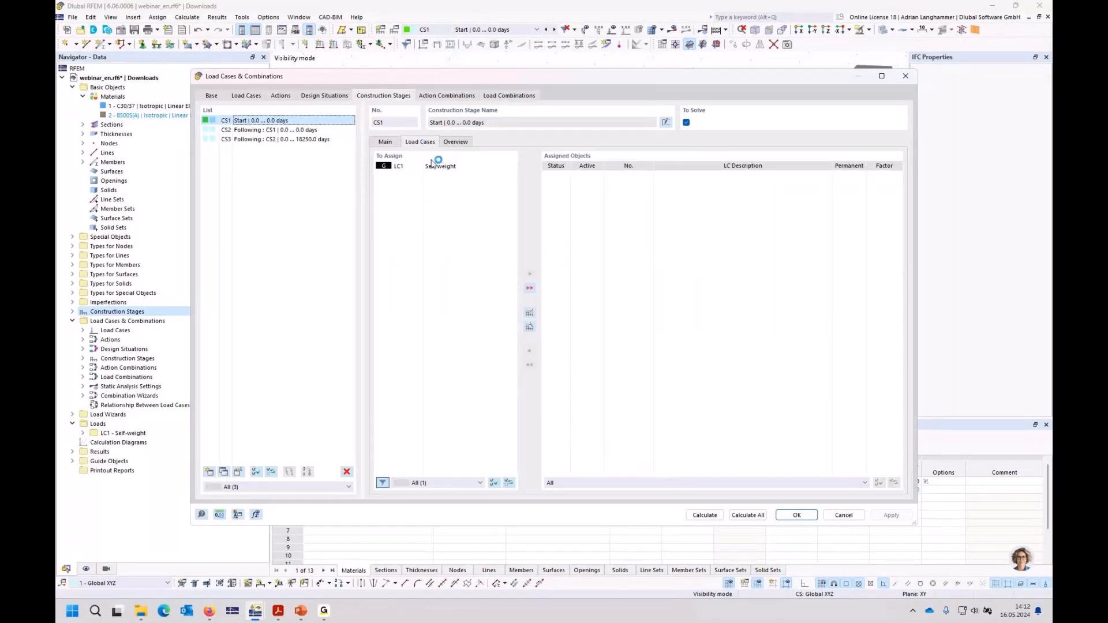
click(439, 168)
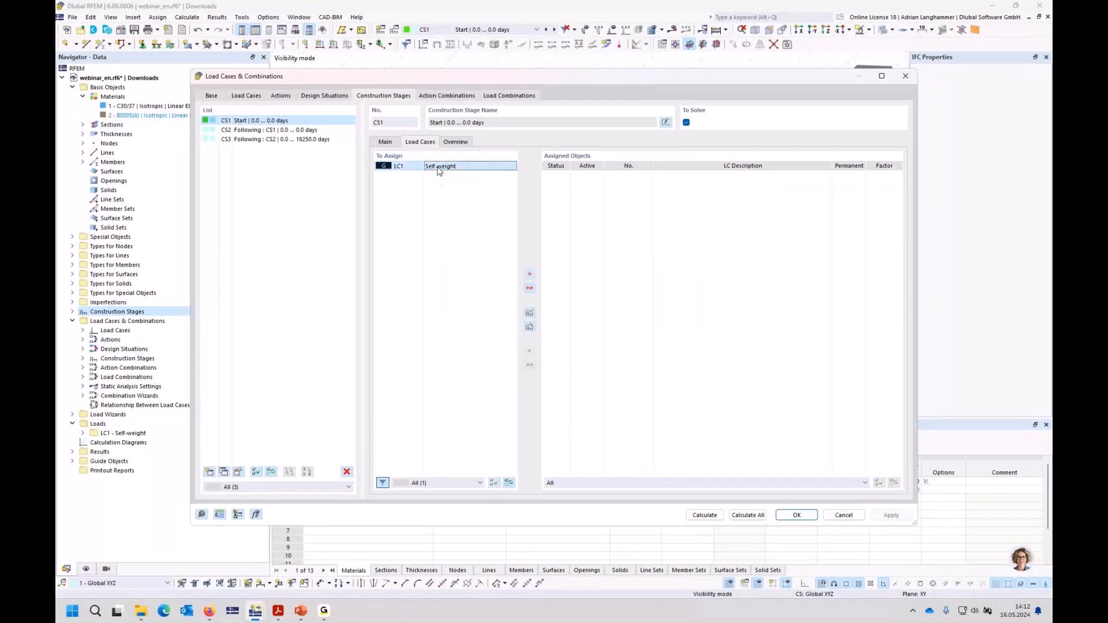
double_click(440, 167)
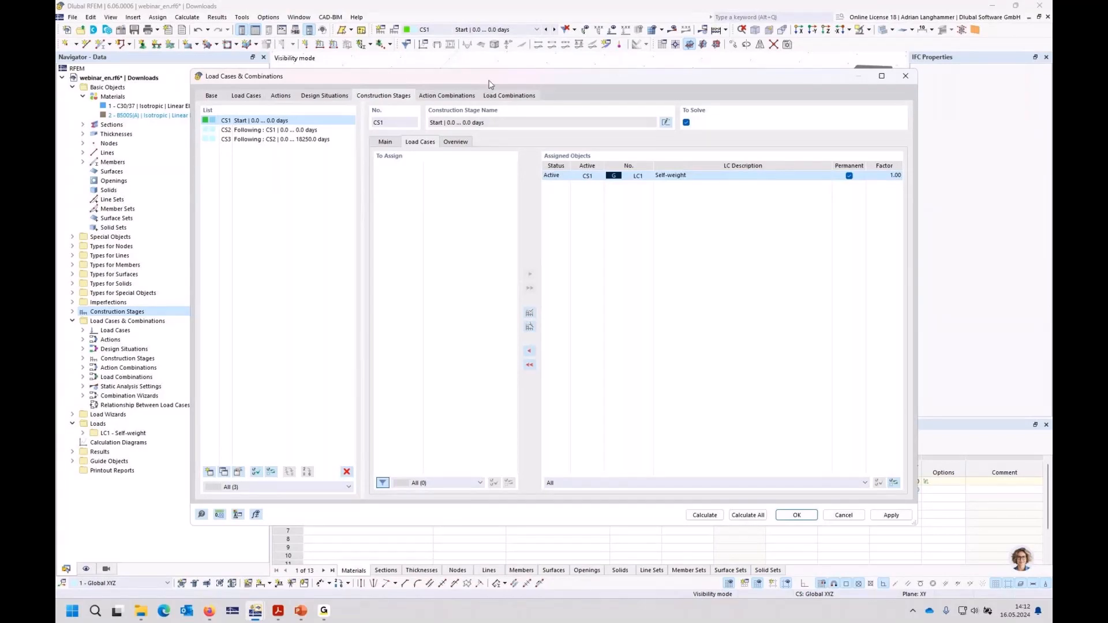
mouse_move(489, 84)
mouse_down()
mouse_move(505, 95)
mouse_move(501, 82)
mouse_up()
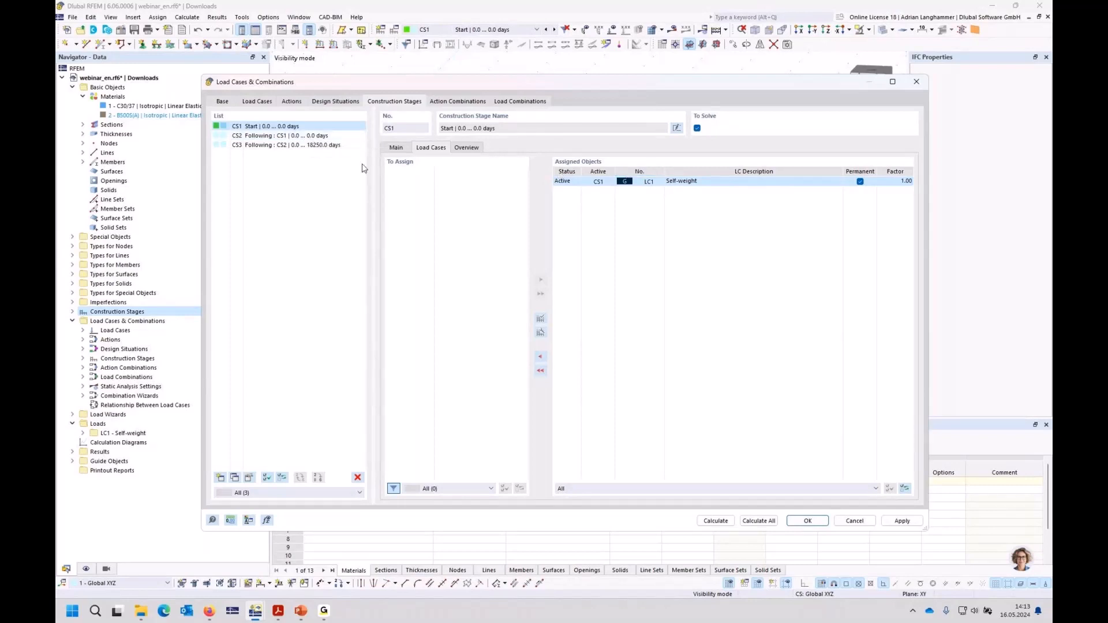
Step: Check the load cases assigned to stages CS2 and CS3, and accept the load case and combination settings
click(312, 136)
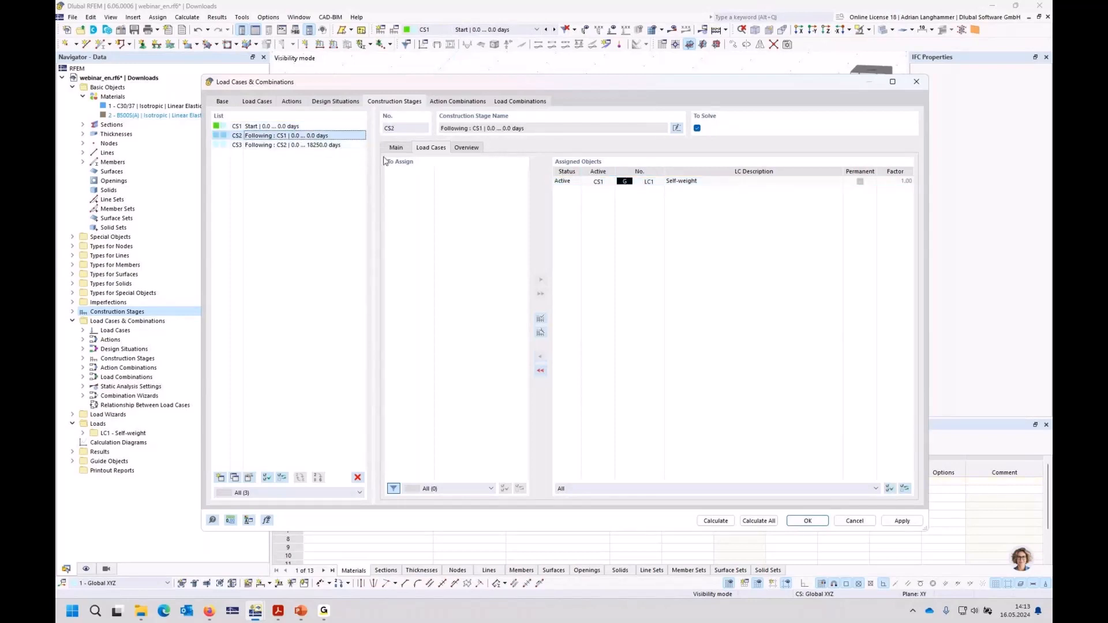
click(282, 146)
click(306, 129)
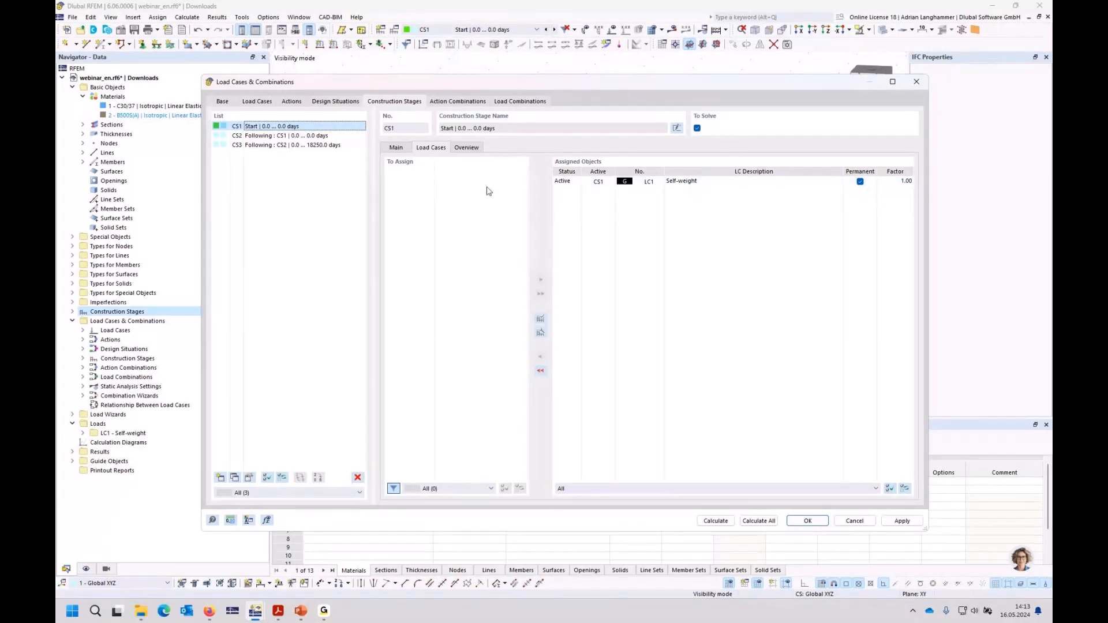
click(807, 521)
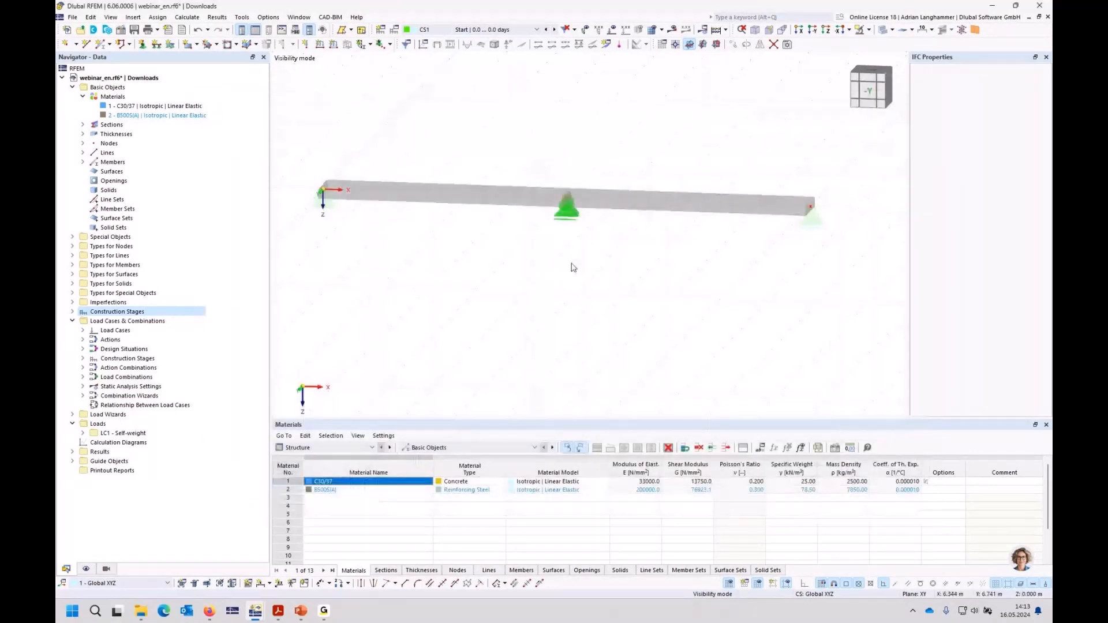
Step: Save the model with construction stage CS1 as the current one
click(516, 33)
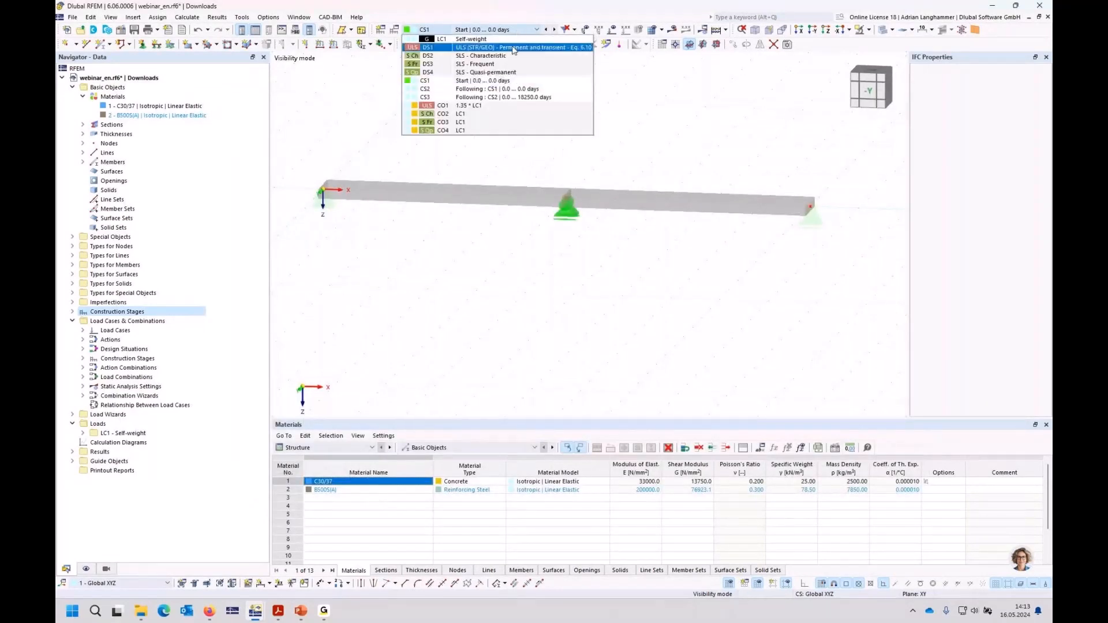
click(514, 83)
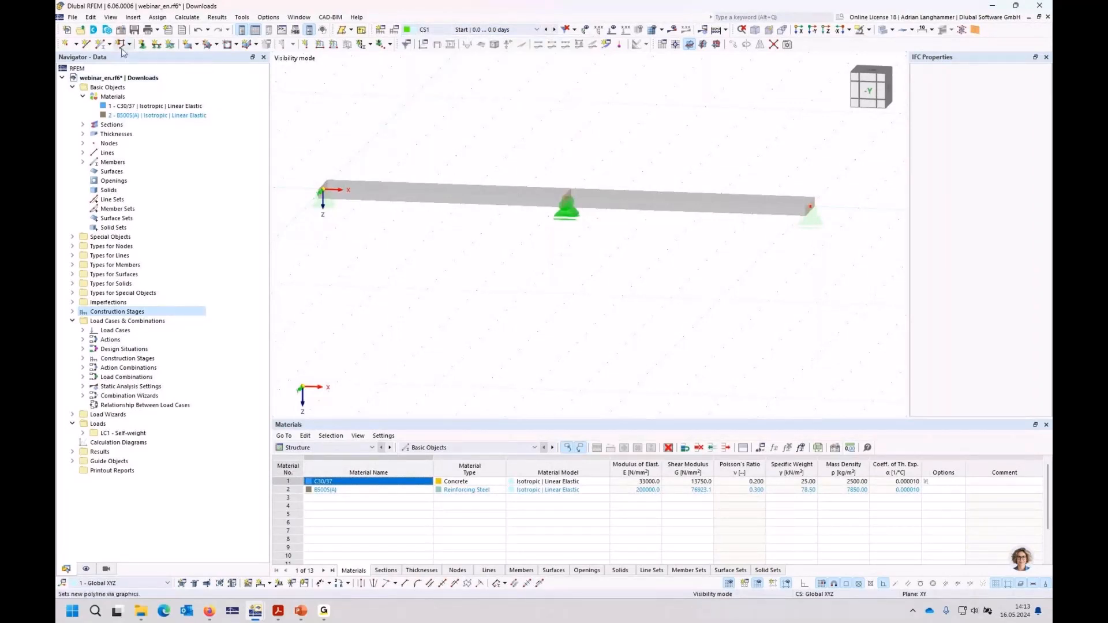
key(ctrl+s)
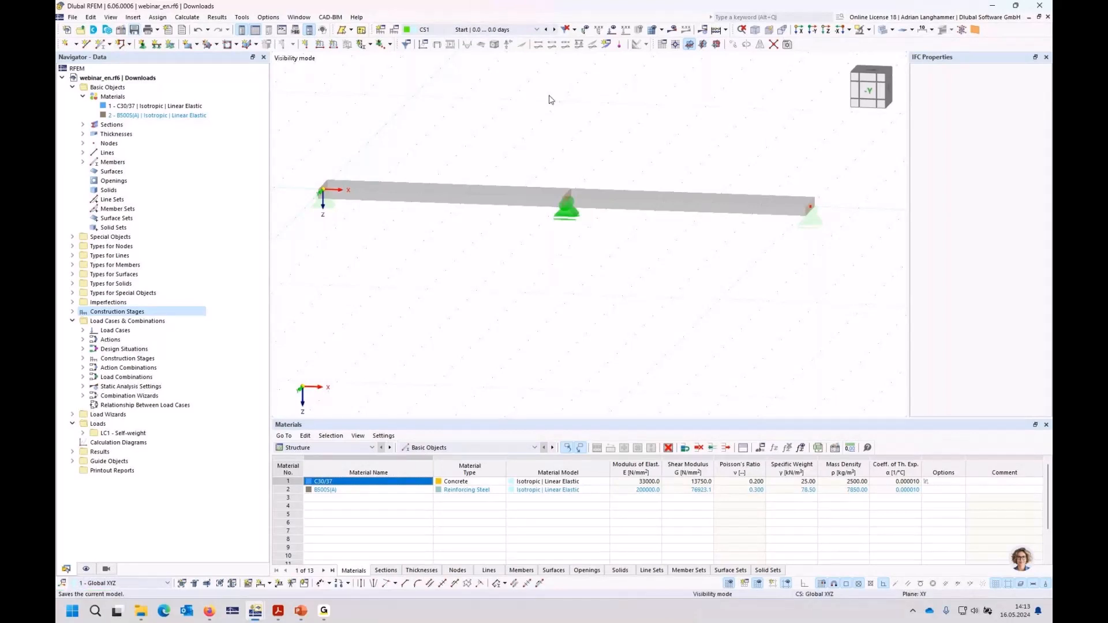
Step: Compare the active nodal supports of the beam between construction stages CS1 and CS2
mouse_move(548, 99)
middle_down()
mouse_move(500, 104)
mouse_move(559, 109)
middle_up()
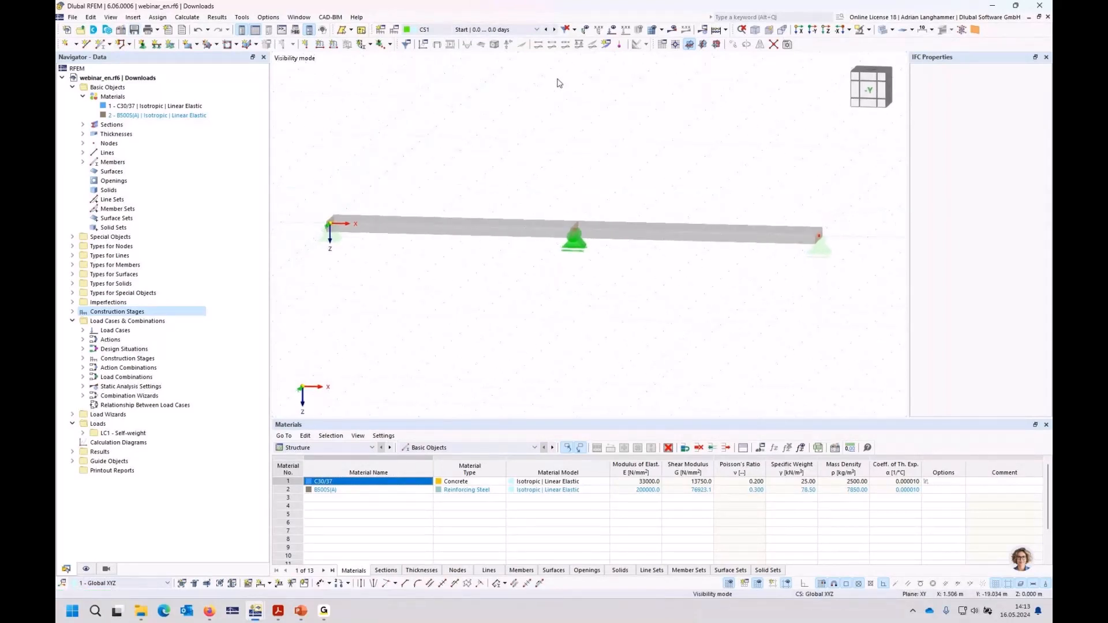
click(520, 32)
click(515, 87)
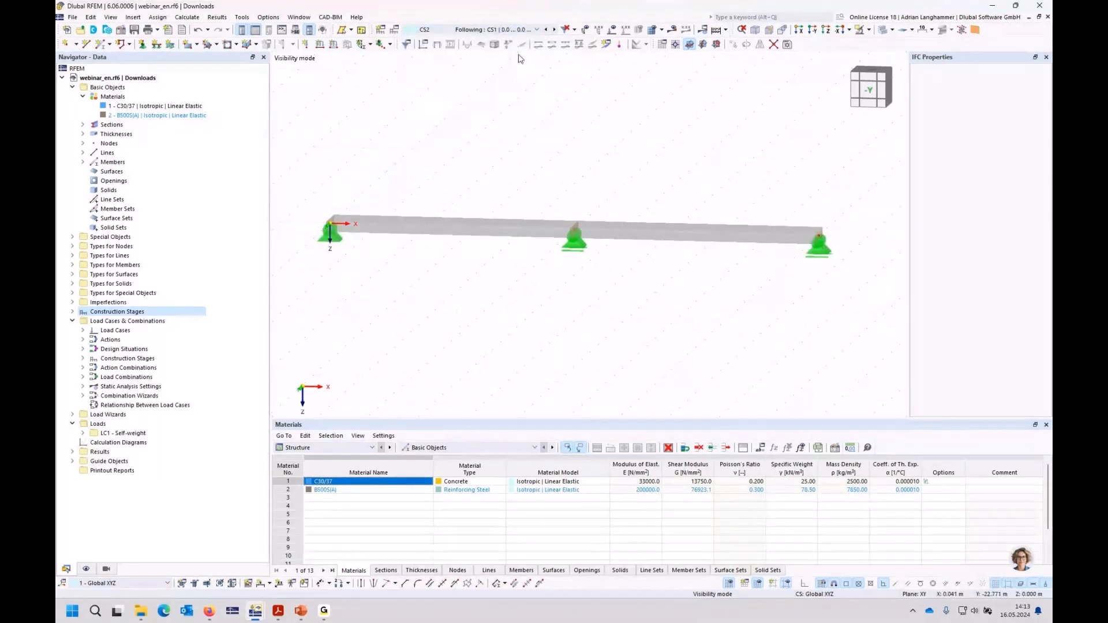
click(520, 31)
click(508, 78)
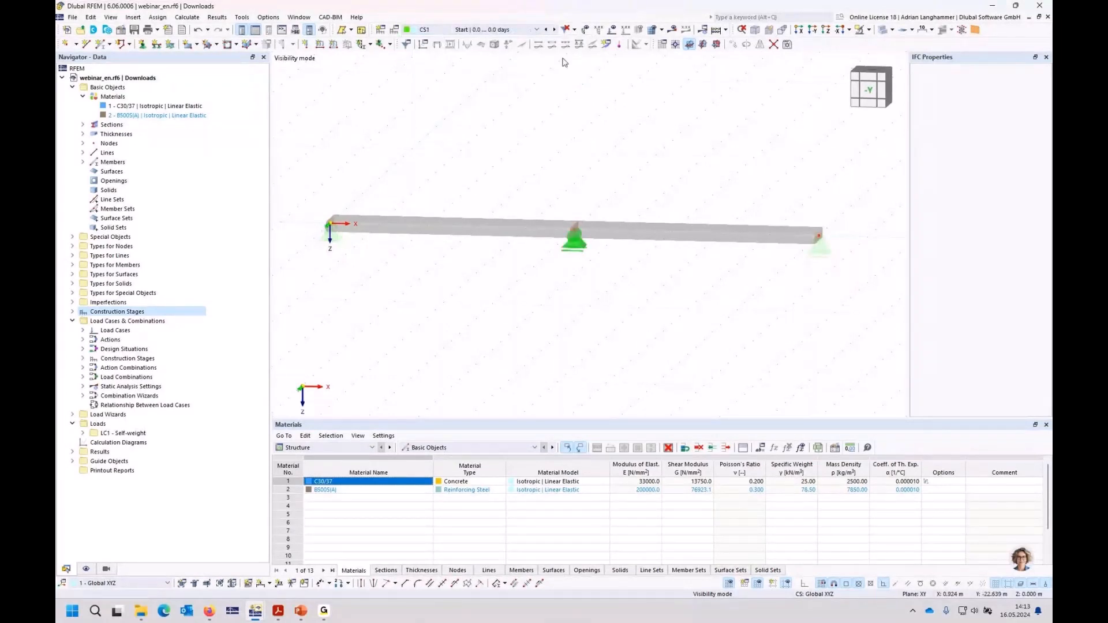
click(554, 31)
click(546, 30)
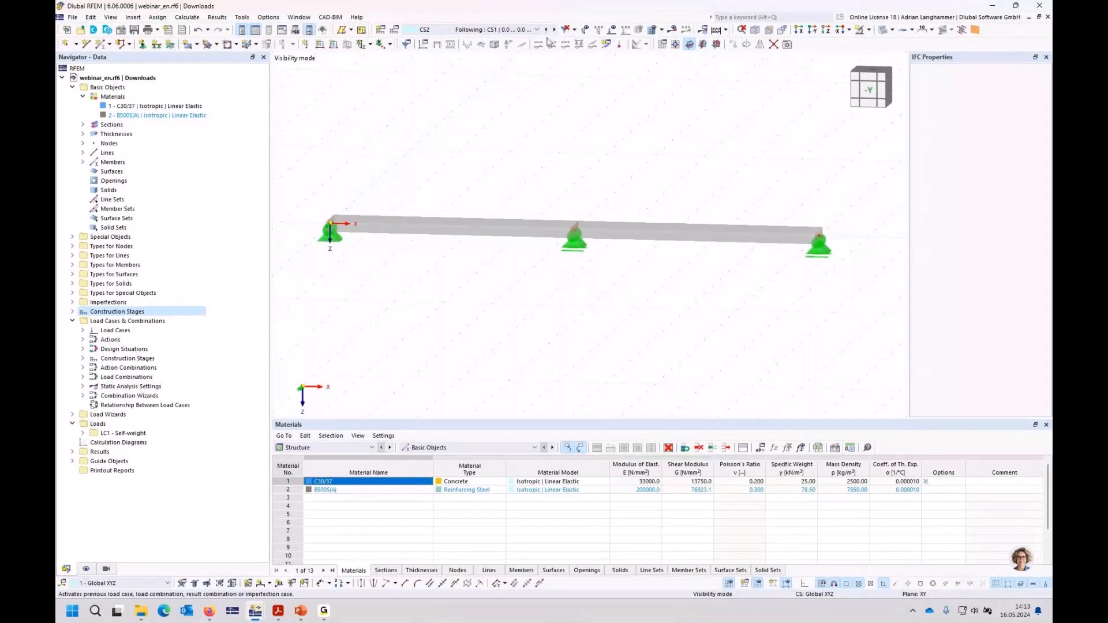
Step: Edit construction stage CS1 so that its nodal supports no longer include all nodes
click(72, 312)
click(117, 323)
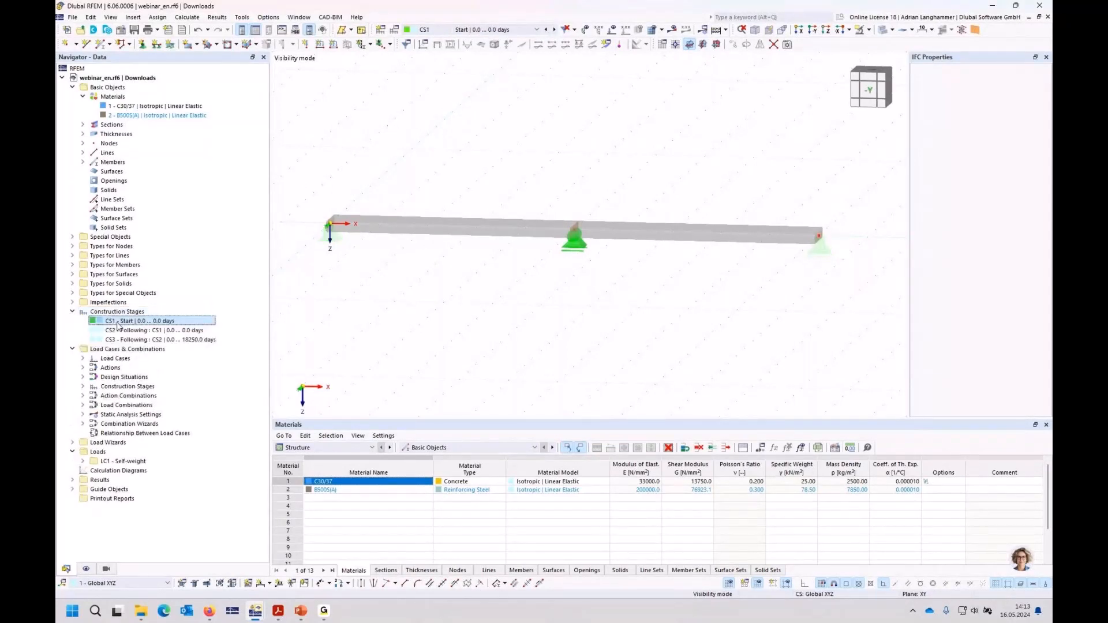
double_click(118, 323)
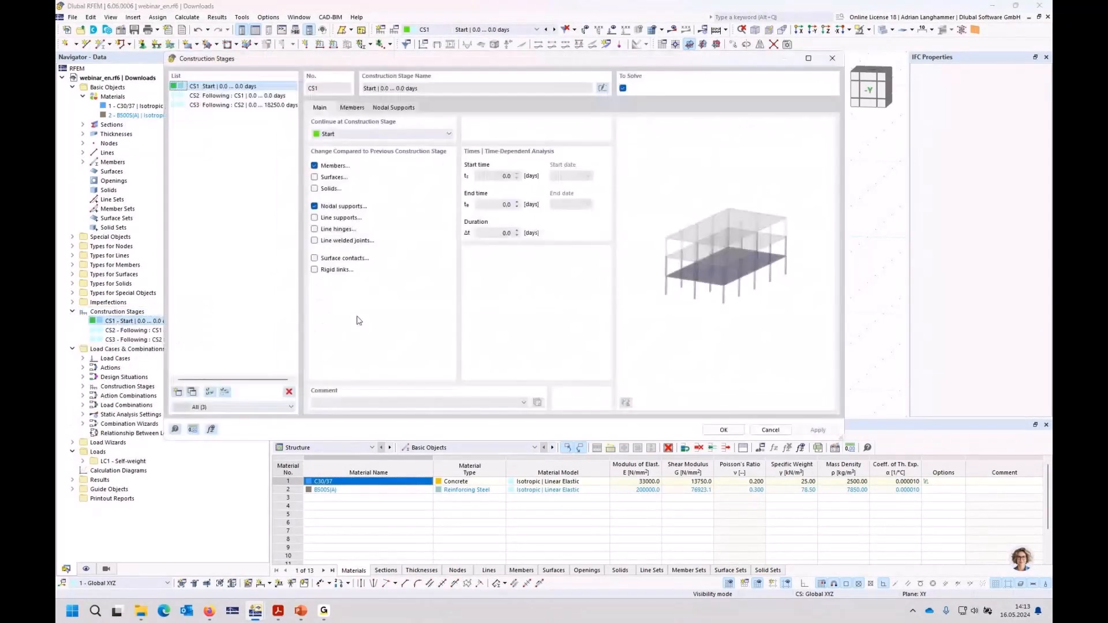
click(387, 109)
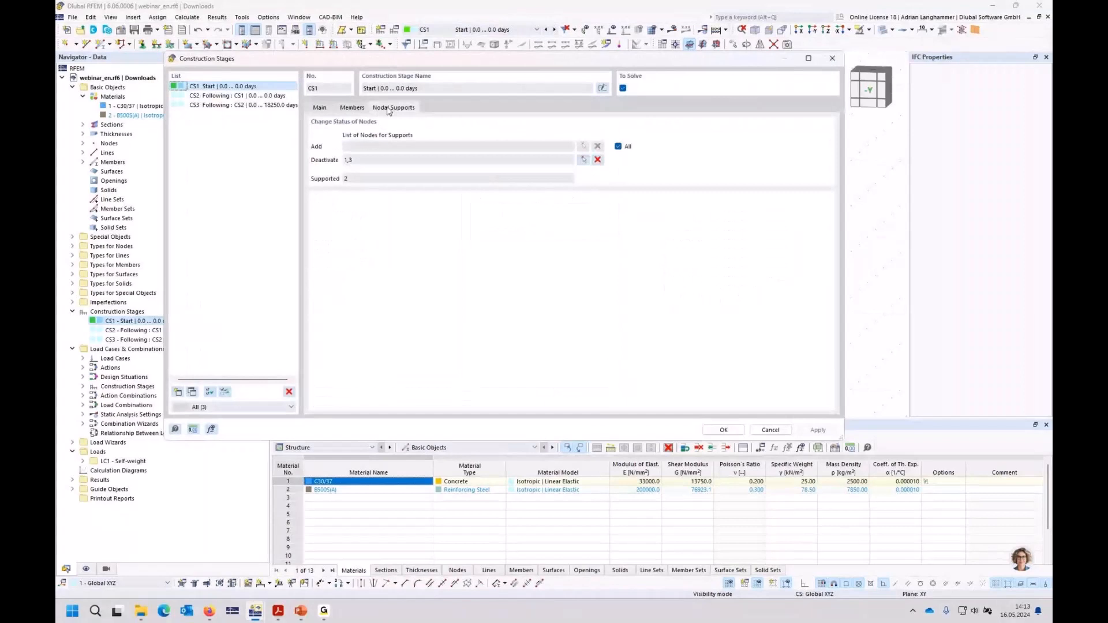
click(618, 146)
Step: Select end nodes 1 and 3 as deactivated supports in CS1, check CS2's nodal supports, and accept the stages
click(583, 160)
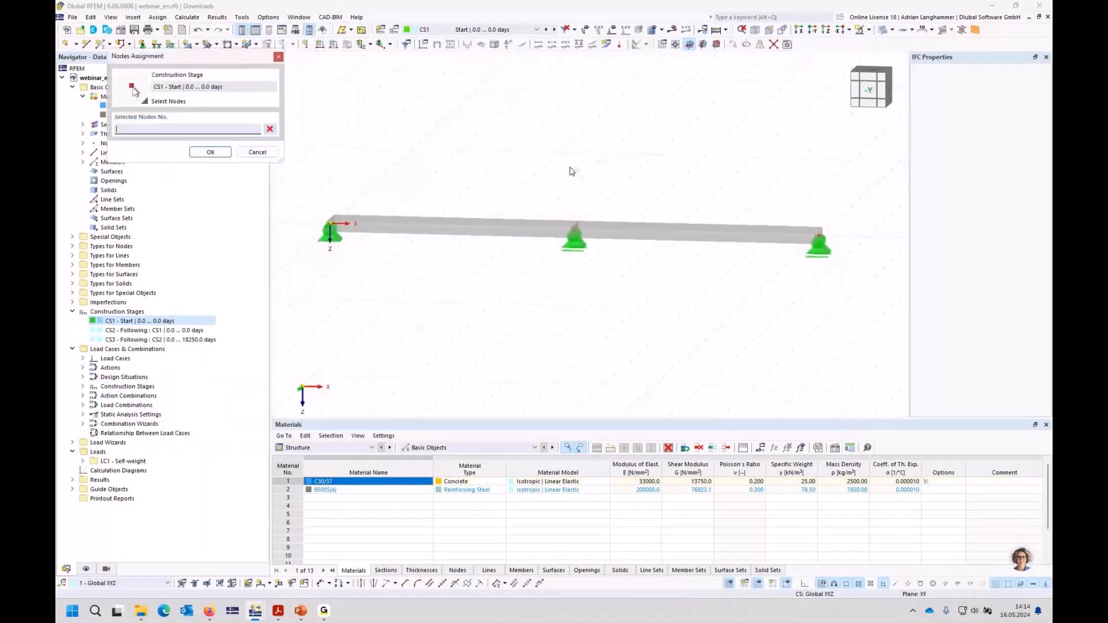
click(331, 223)
click(820, 234)
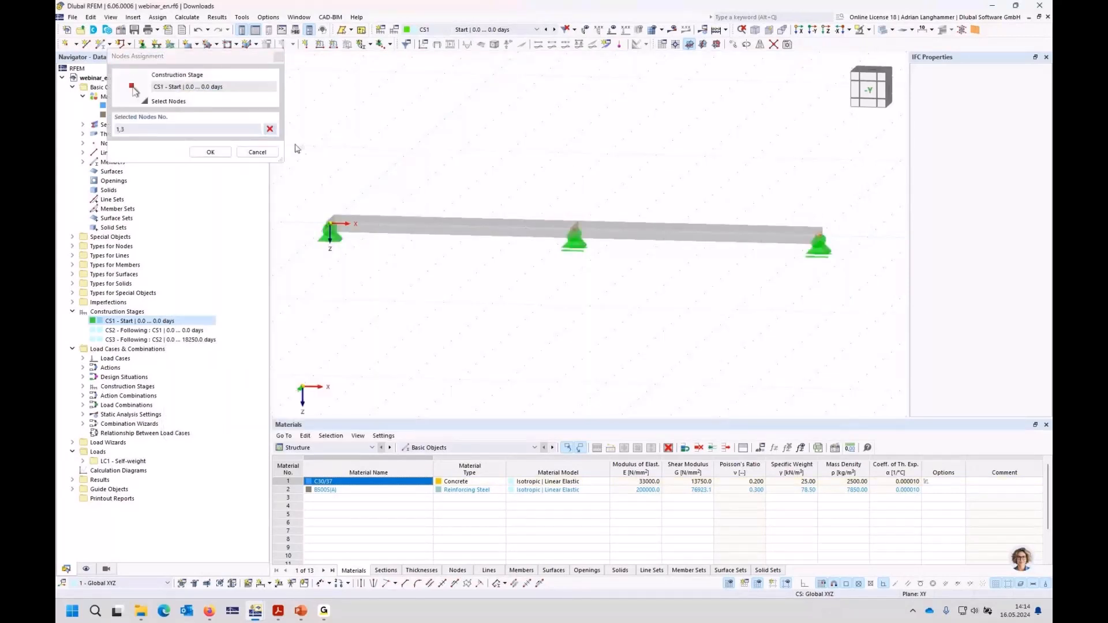
click(211, 152)
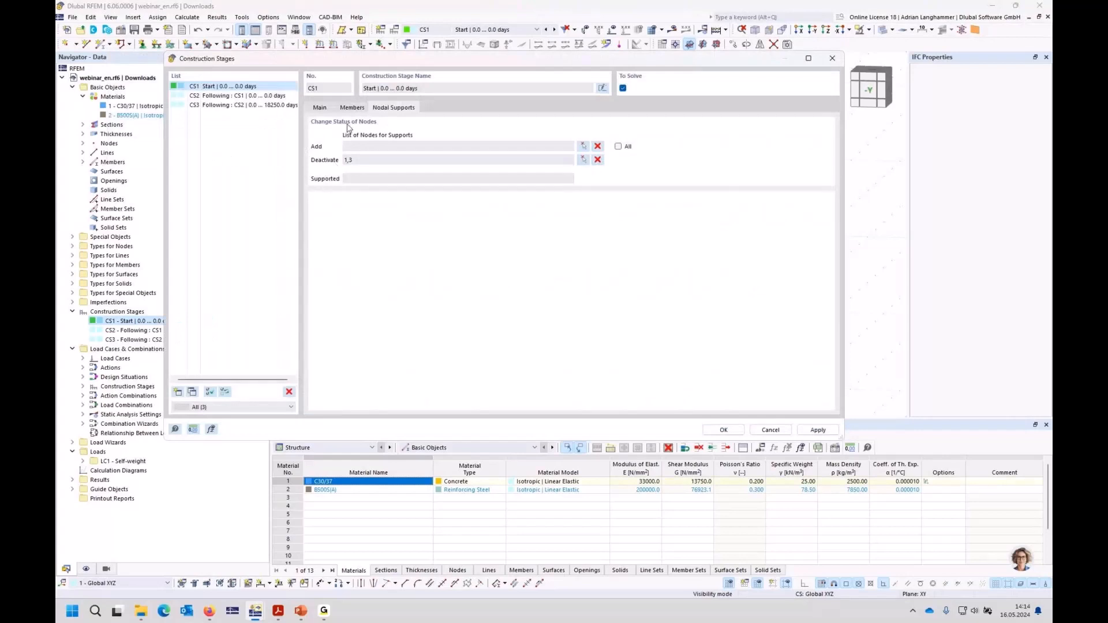
click(238, 96)
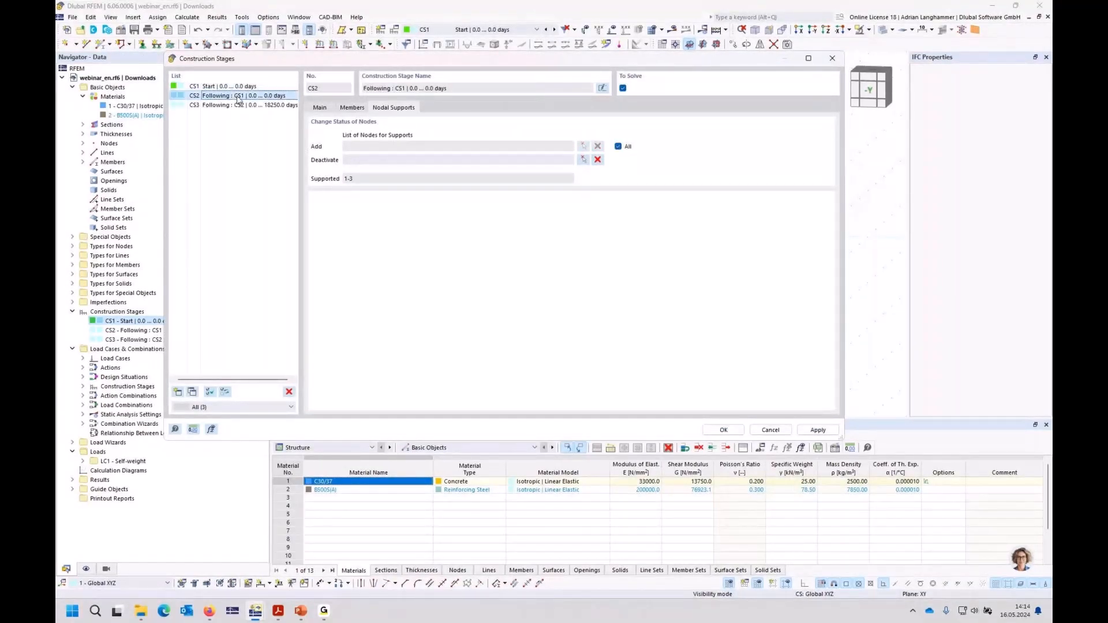
key(Return)
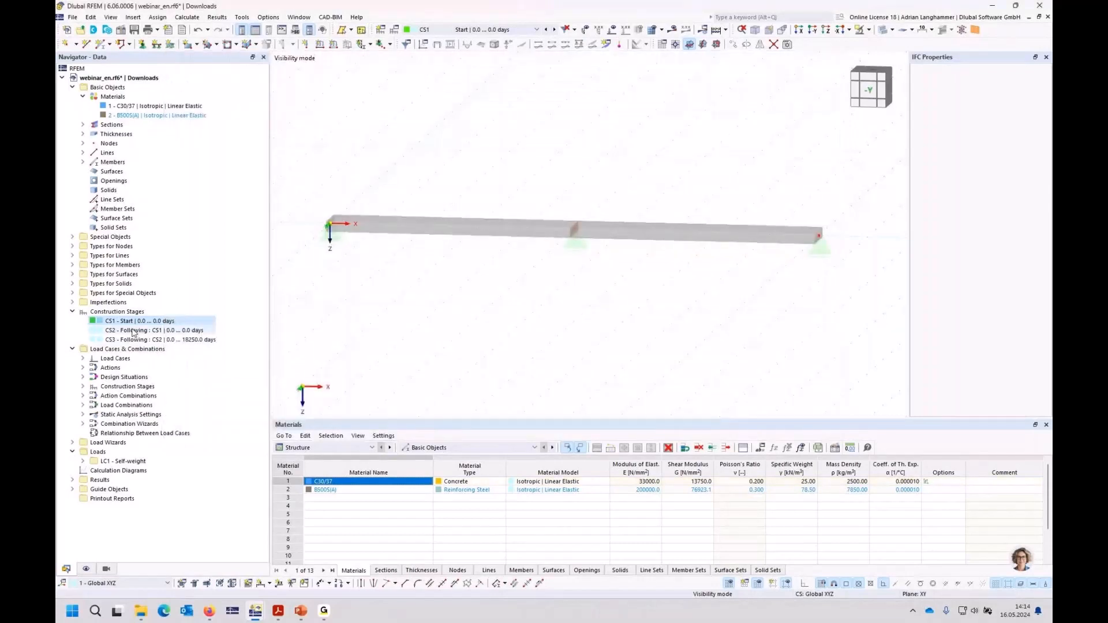
Step: In CS1, clear the deactivated support nodes, add supports at nodes 1 and 3, and accept the construction stages
double_click(134, 323)
click(392, 108)
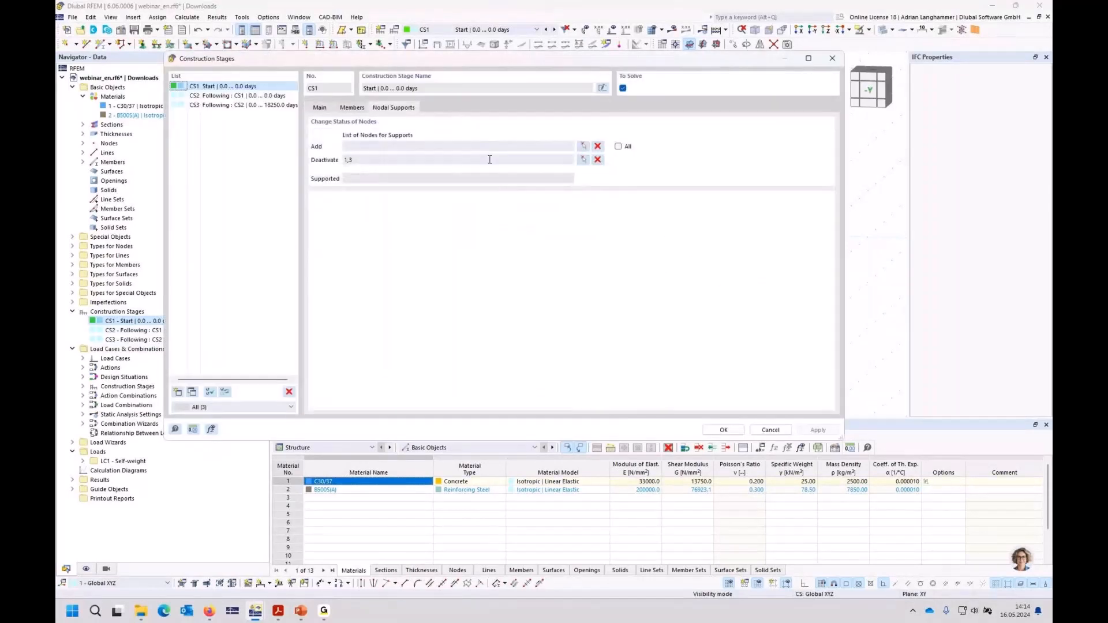
click(597, 161)
click(584, 146)
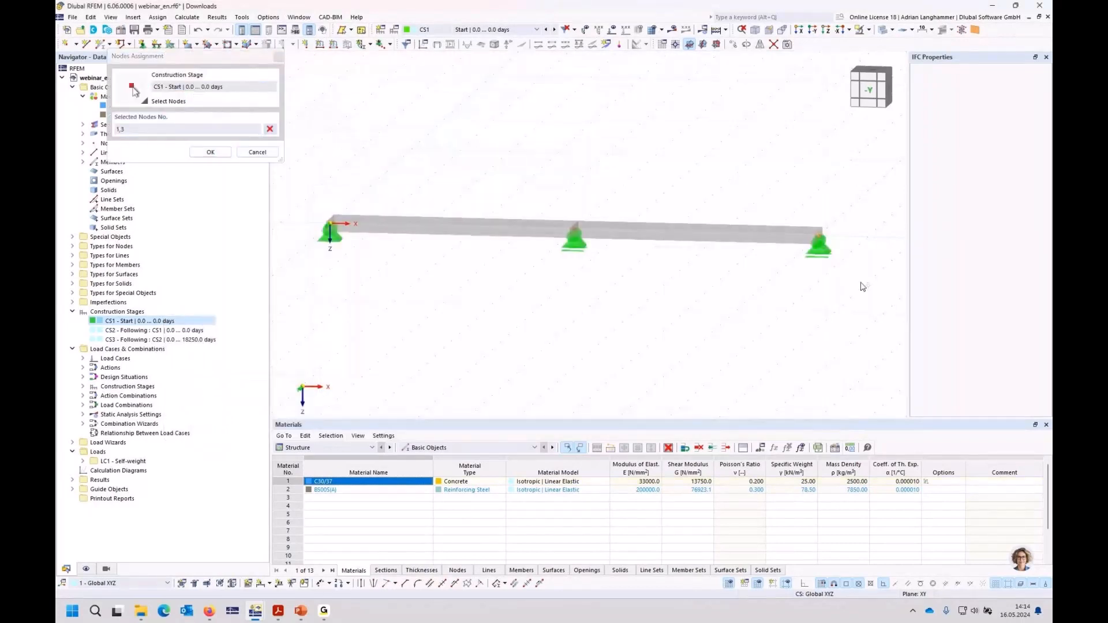
key(Return)
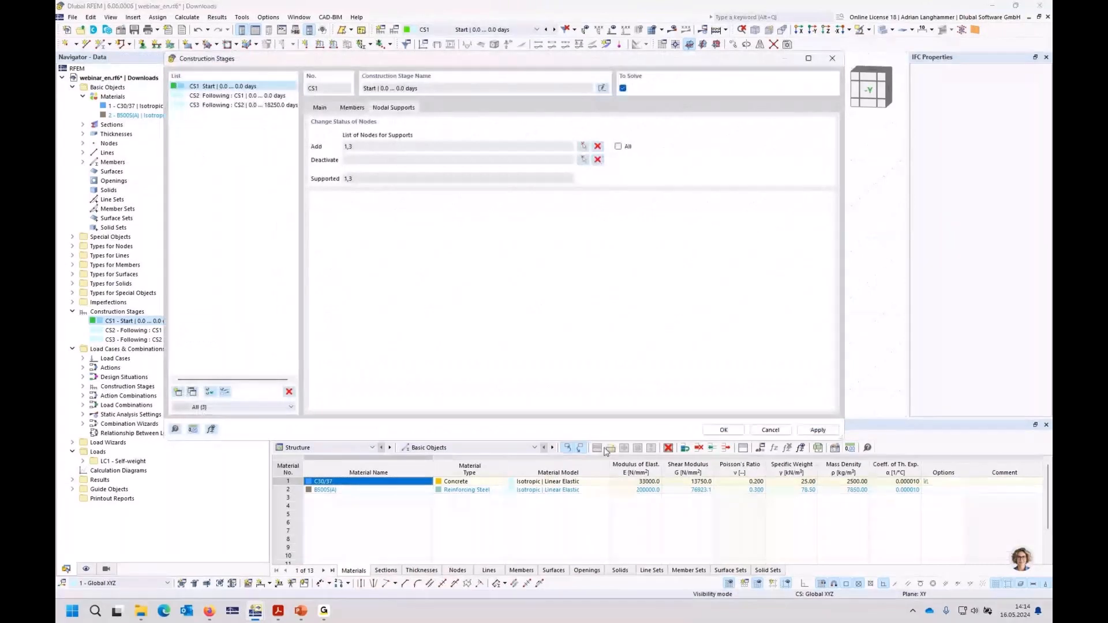
click(237, 96)
click(724, 430)
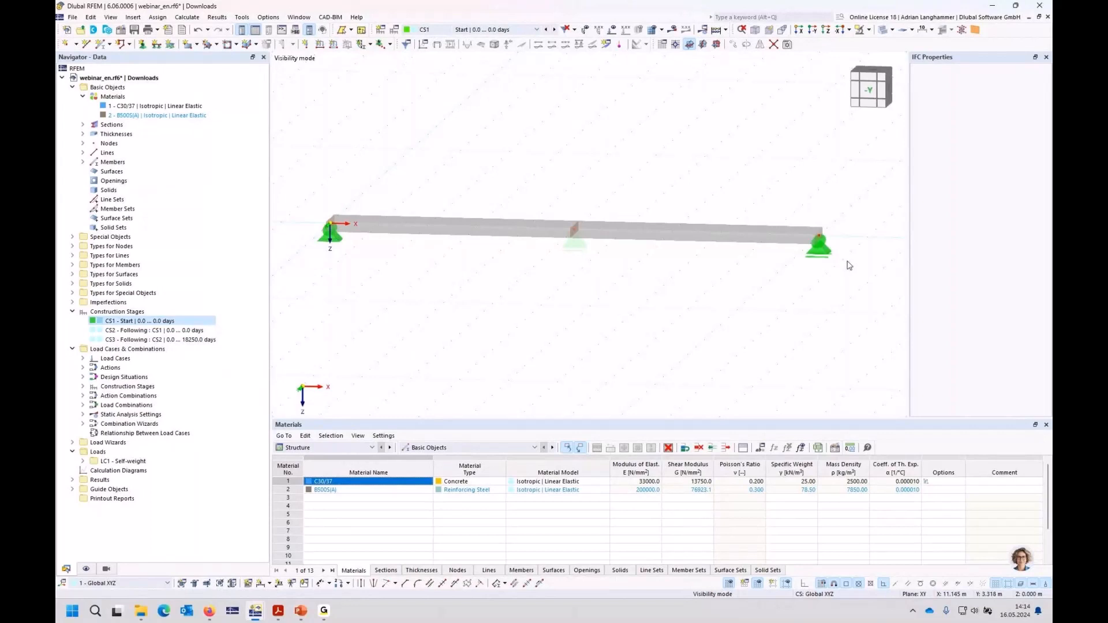
Step: Review the active supports in construction stages CS2 and CS3, and return to CS1
click(554, 30)
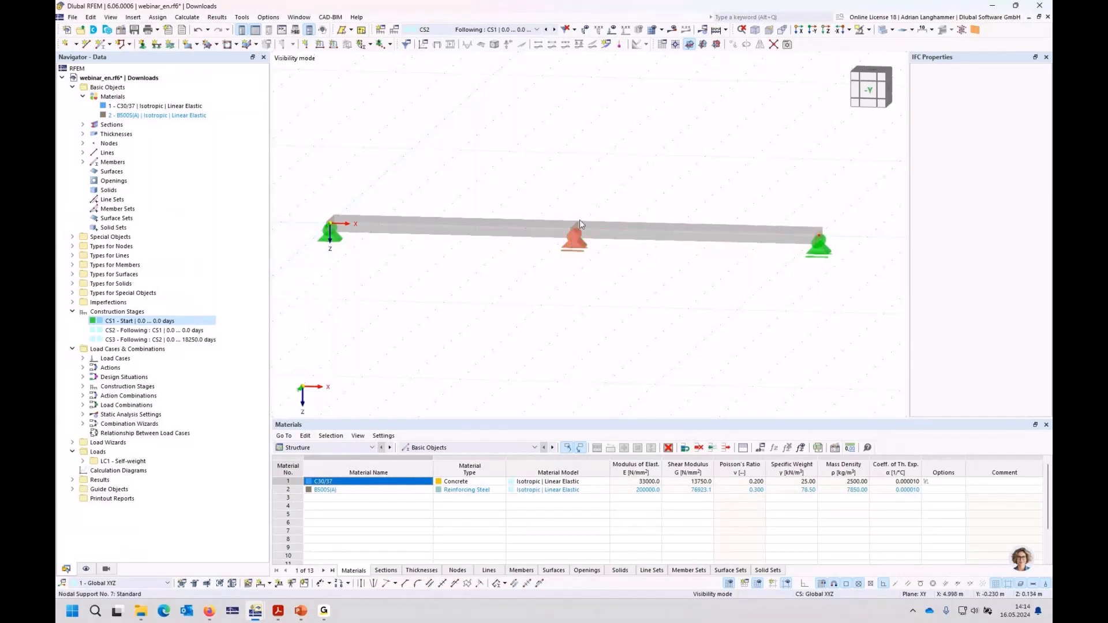
click(555, 30)
click(546, 30)
click(546, 30)
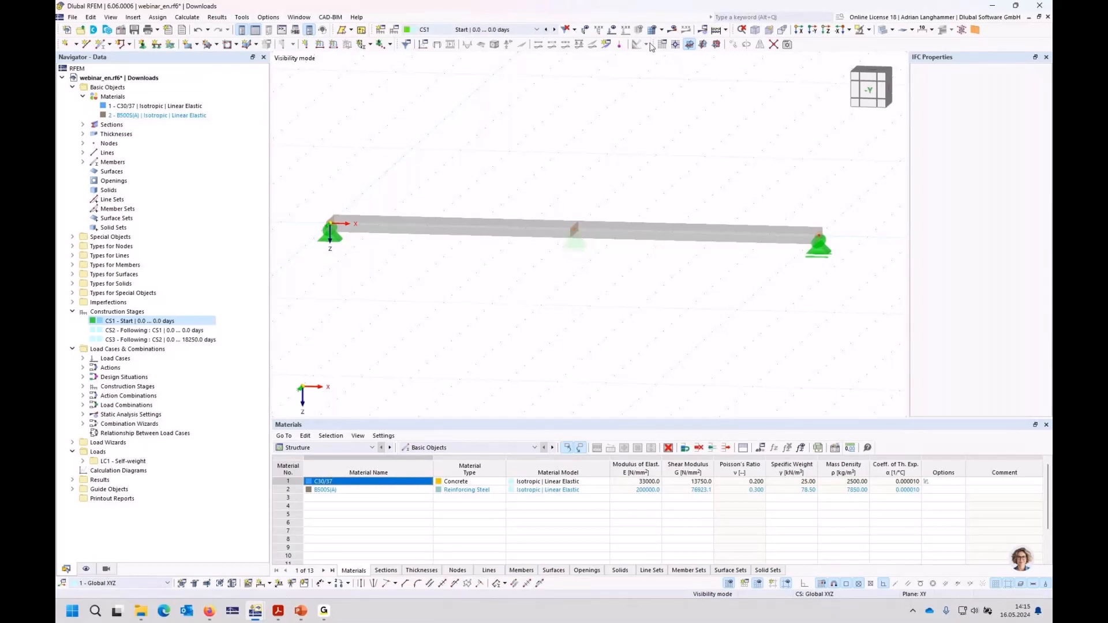
Step: Calculate construction stage CS1 and display the bending moments My of the members
click(672, 29)
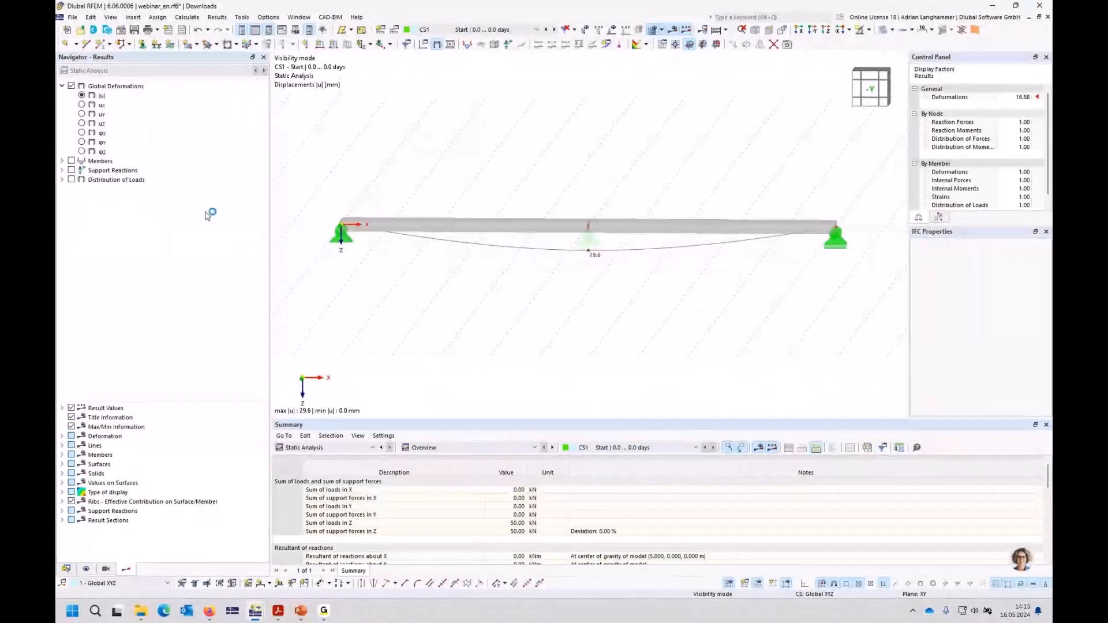
click(61, 161)
click(72, 180)
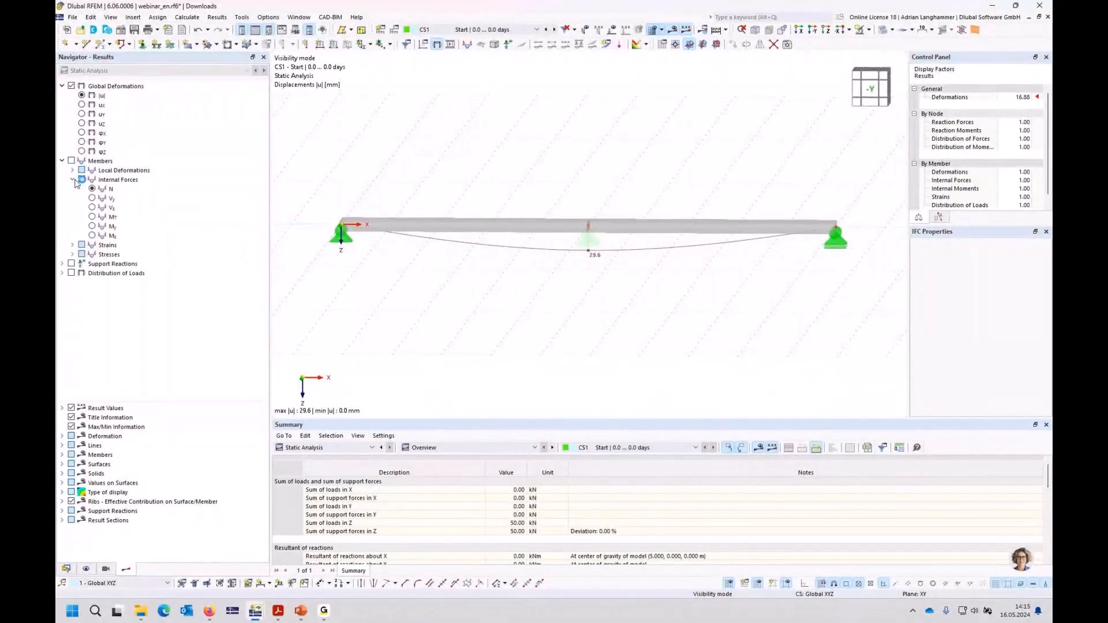
click(92, 226)
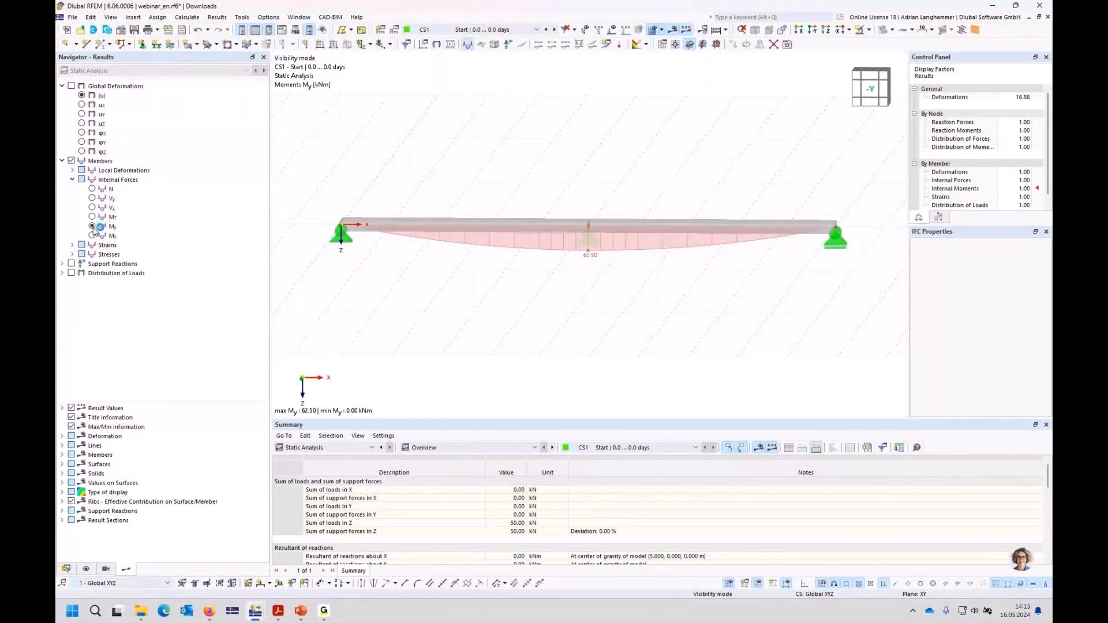
Step: Calculate construction stage CS2 and examine its My moment diagram at the middle support
click(554, 30)
click(678, 32)
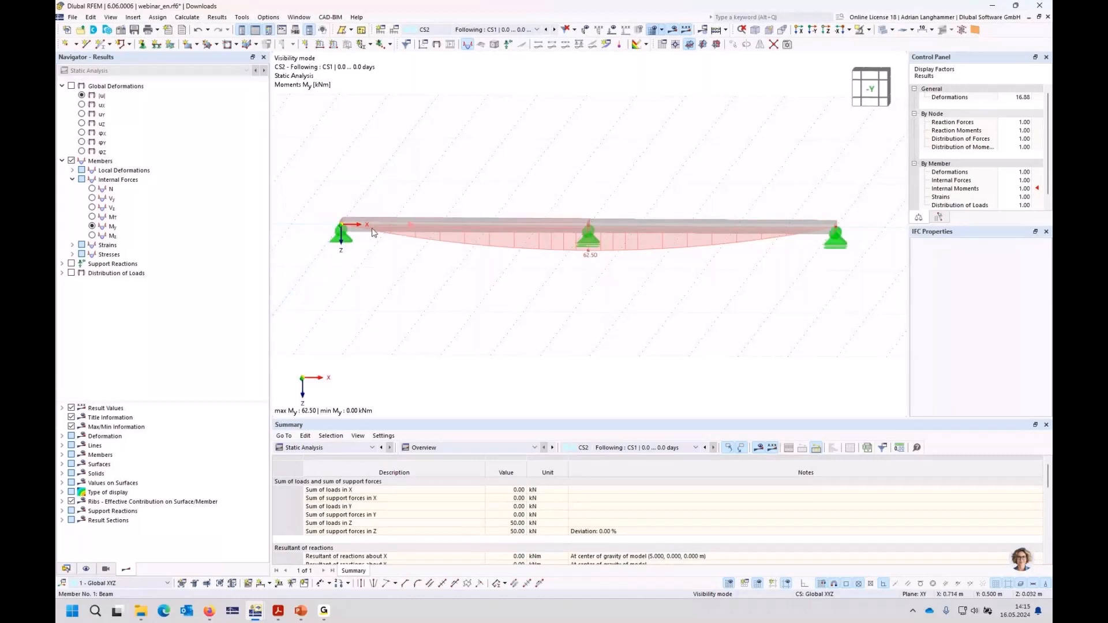
mouse_move(345, 225)
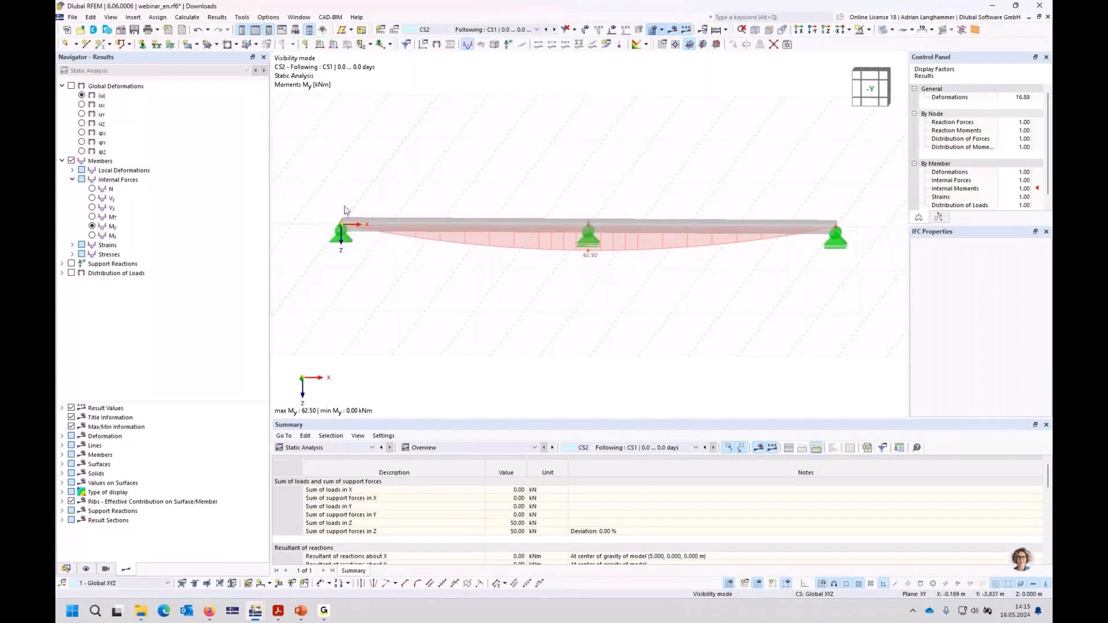
click(590, 248)
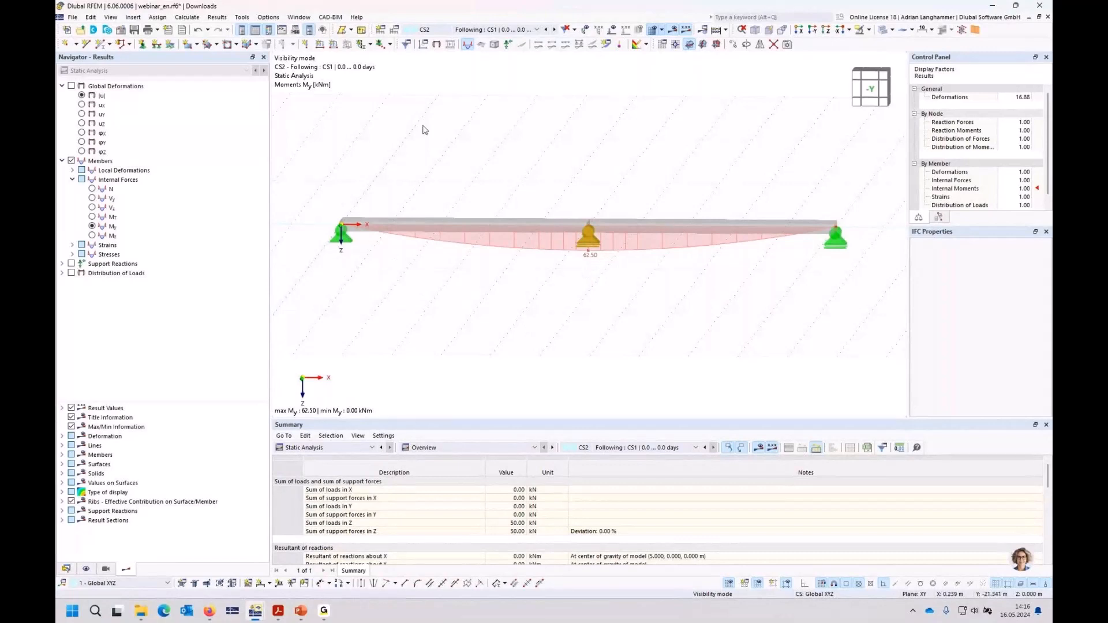
click(595, 245)
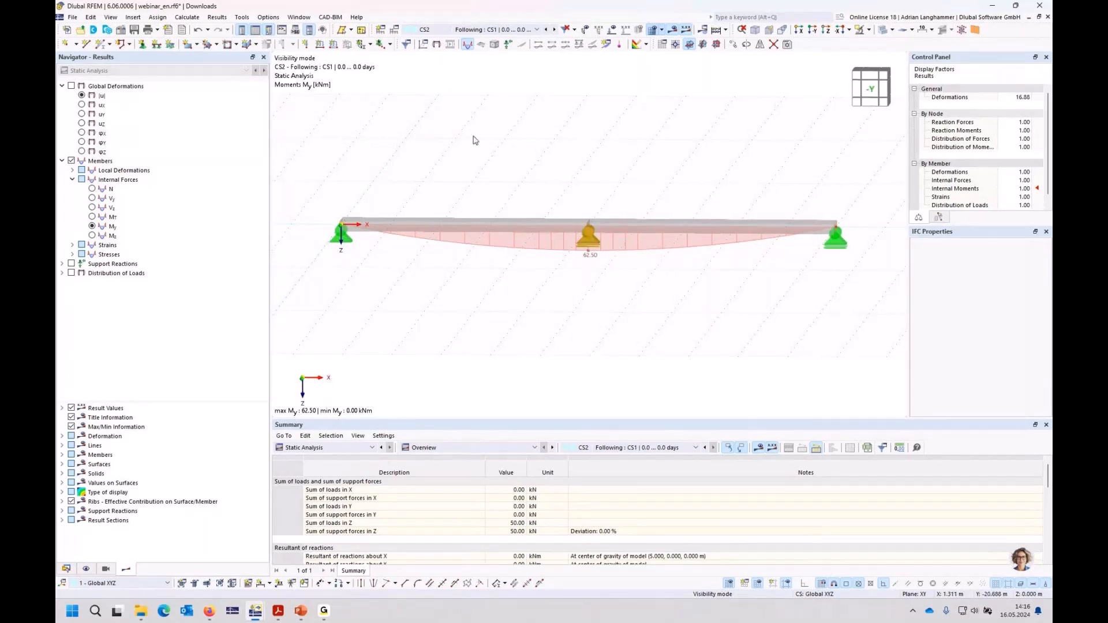
Step: Calculate construction stage CS3, display its My moments, and compare them with those of CS2
click(554, 29)
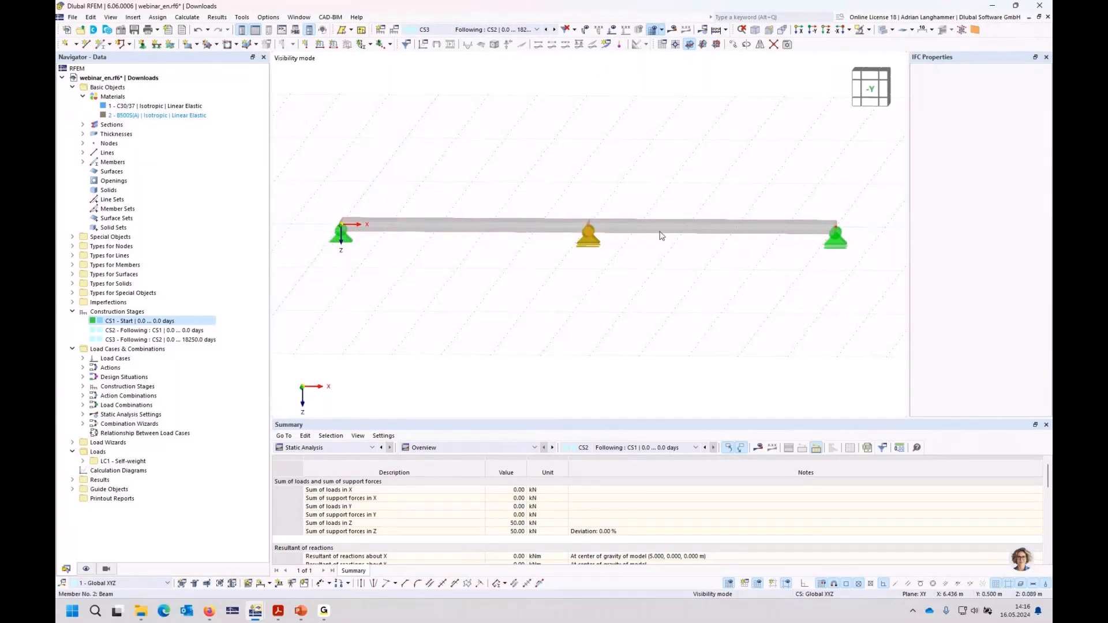
click(672, 30)
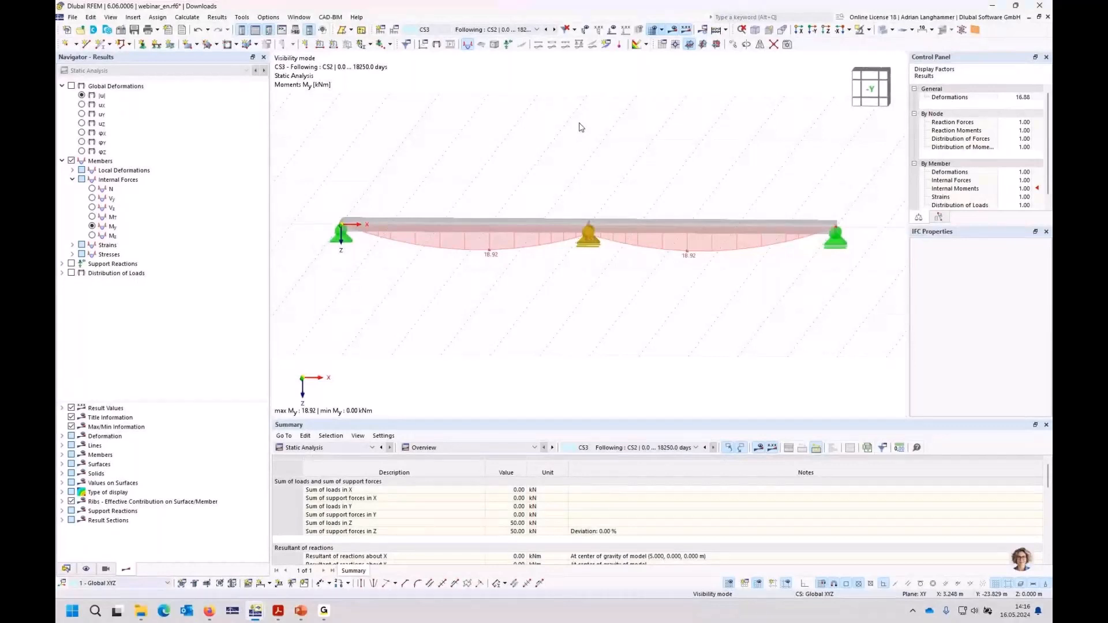
click(546, 30)
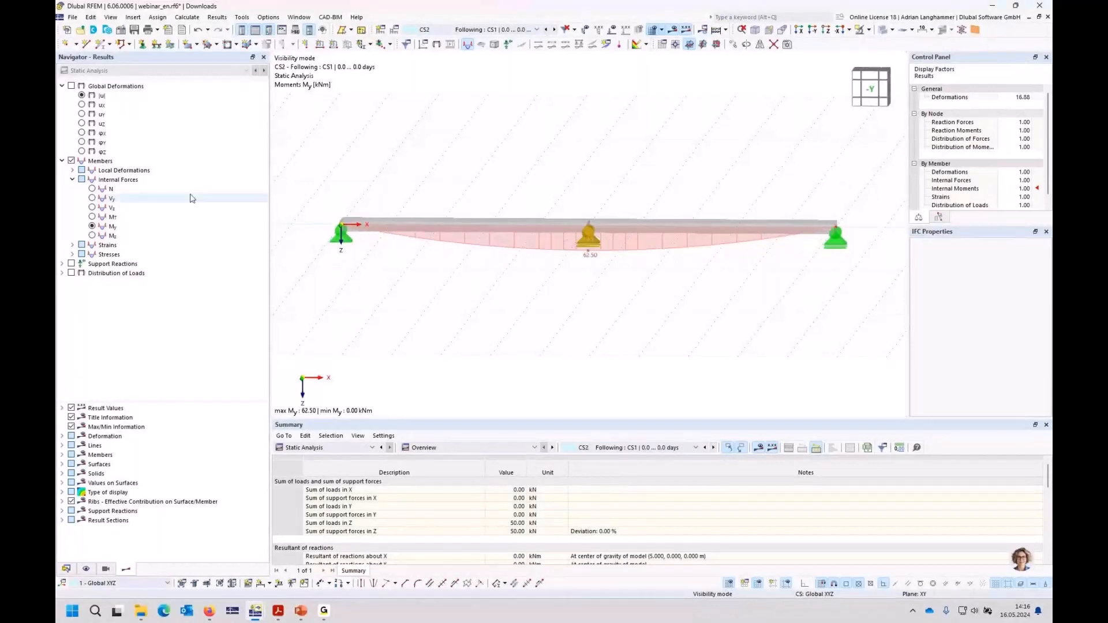
Step: Display the global deformations |u| for CS2 and examine the displacement at the middle support
click(72, 86)
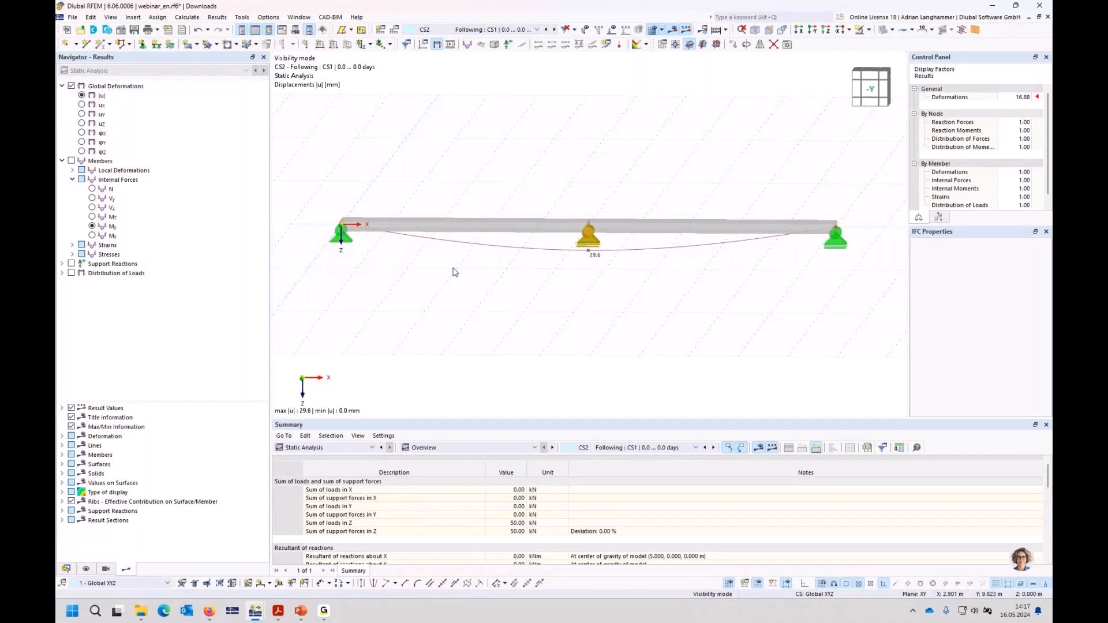
click(592, 237)
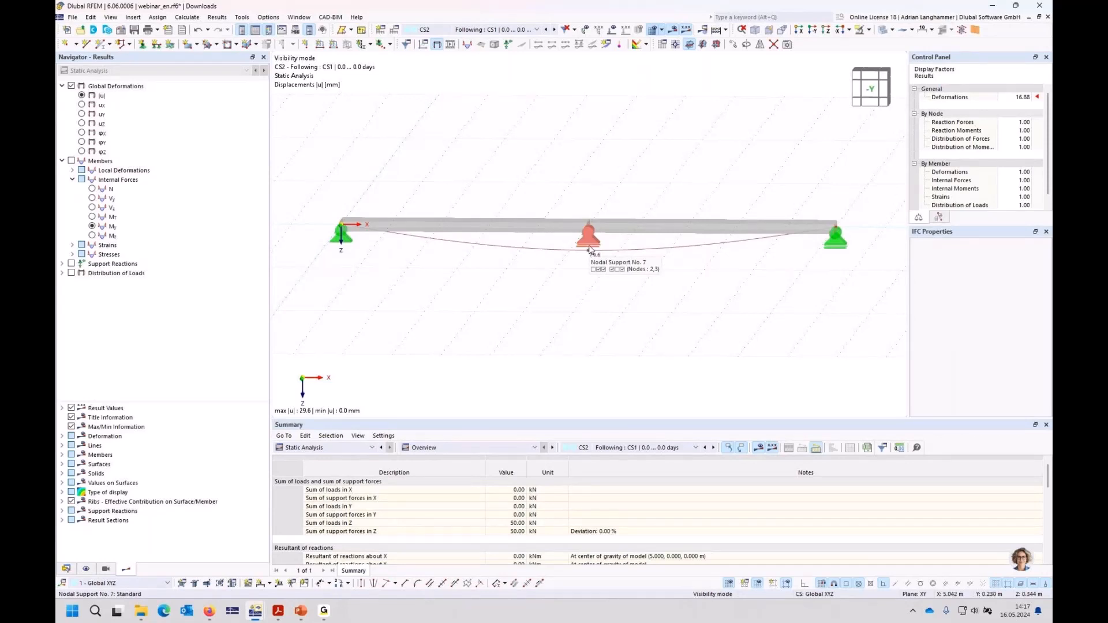
click(589, 250)
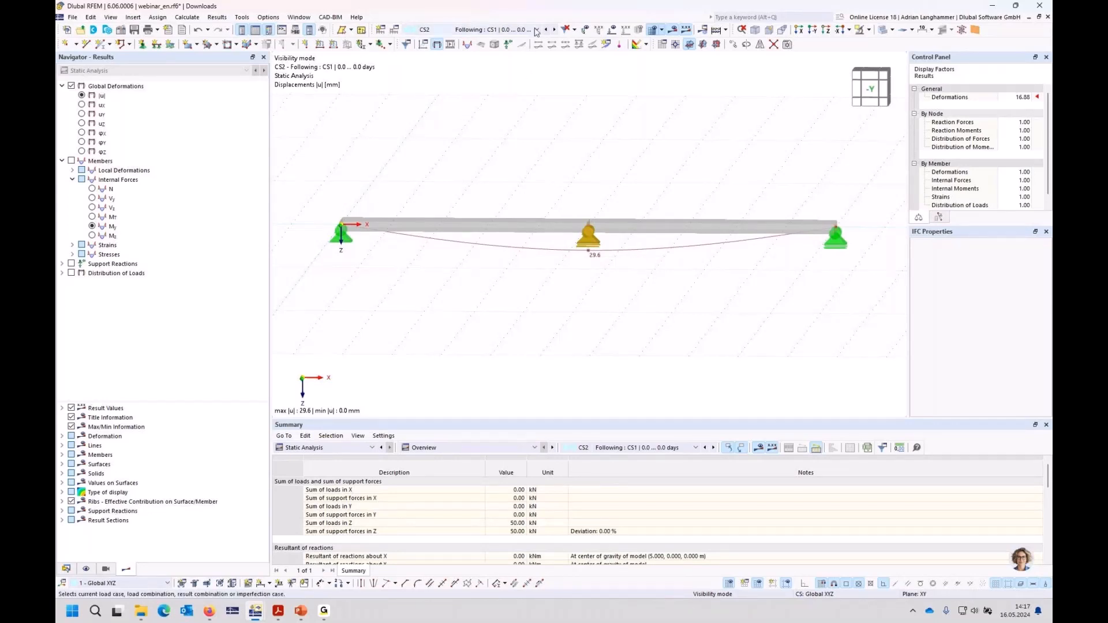
Step: Compare the global deformations of CS2 and CS3, and display the members' local deformation uz for CS3
click(554, 30)
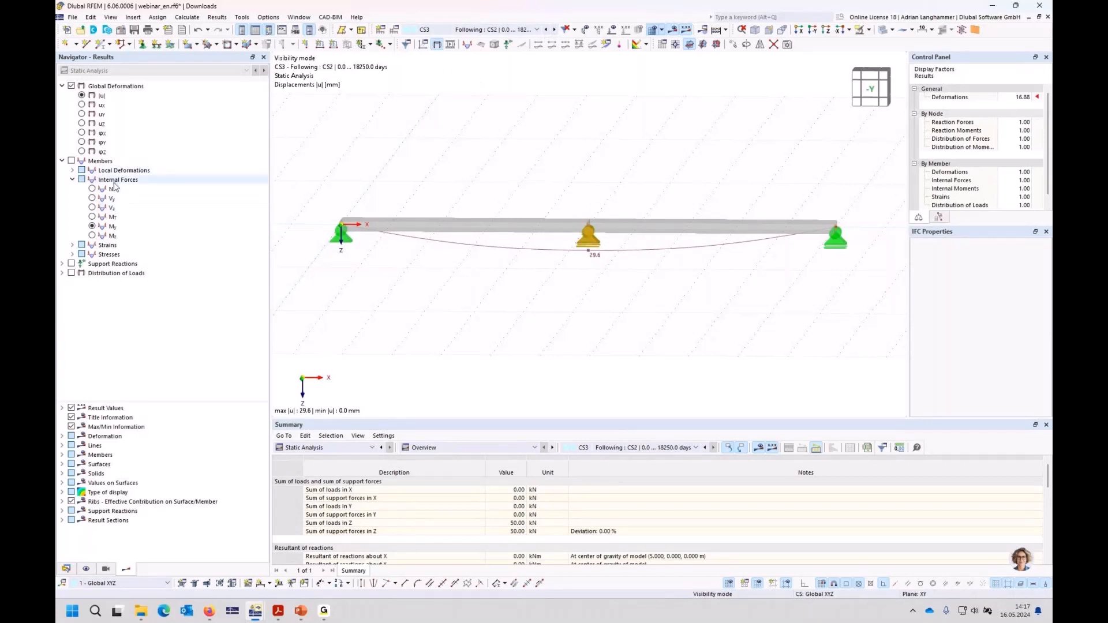
click(545, 30)
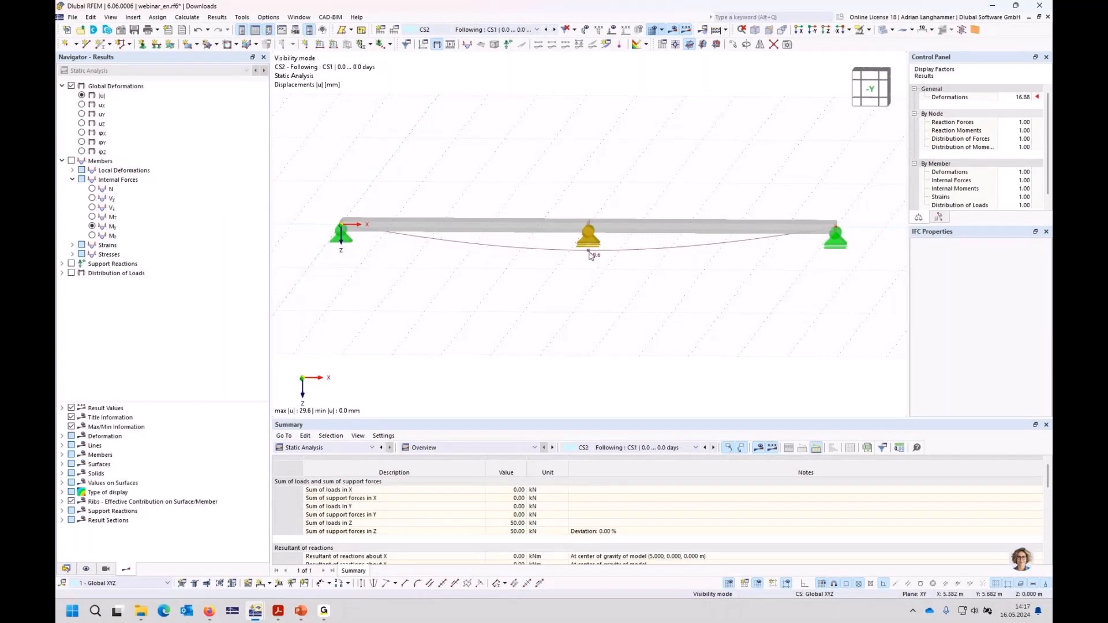
click(554, 29)
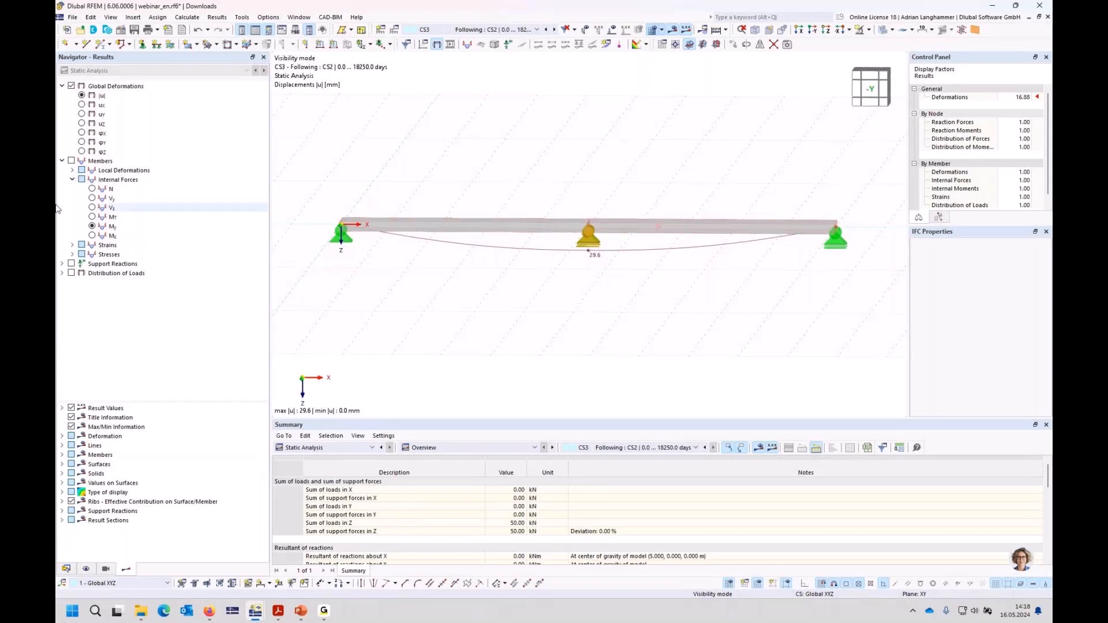
click(73, 171)
click(92, 197)
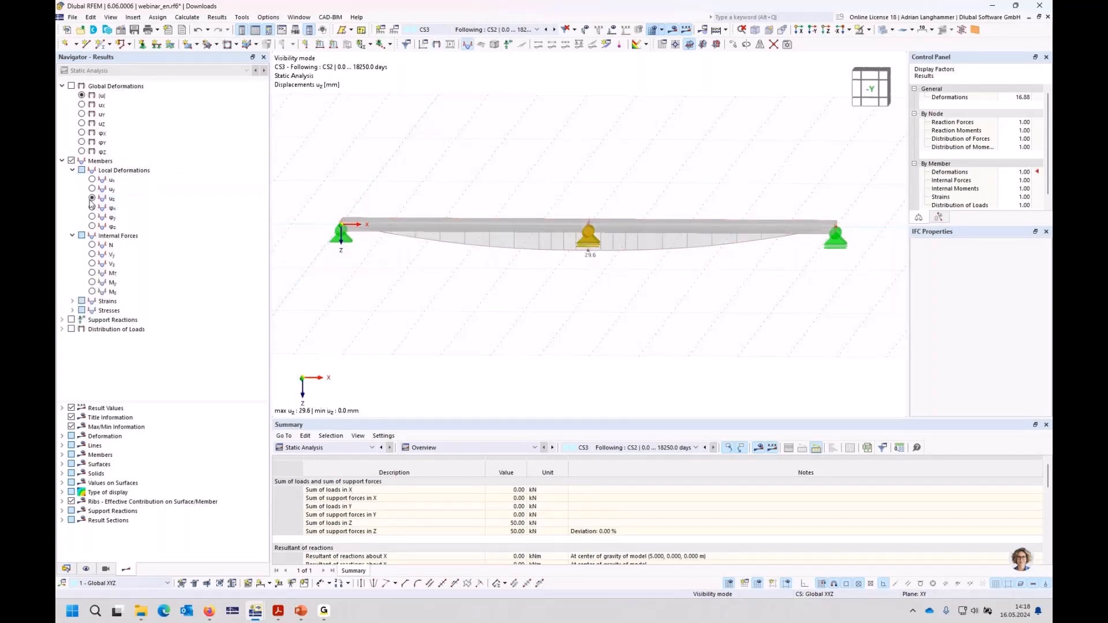
Step: Show all values on the members' result diagrams, and examine the local deformations uz for CS2 and CS3 and the My moments for CS3
click(62, 455)
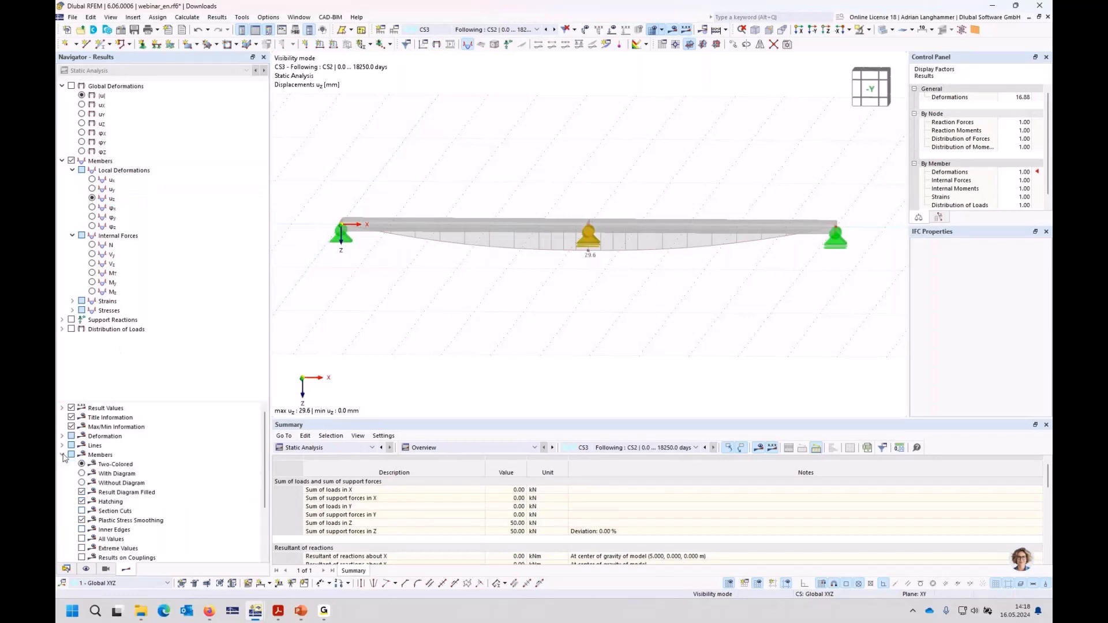
click(82, 540)
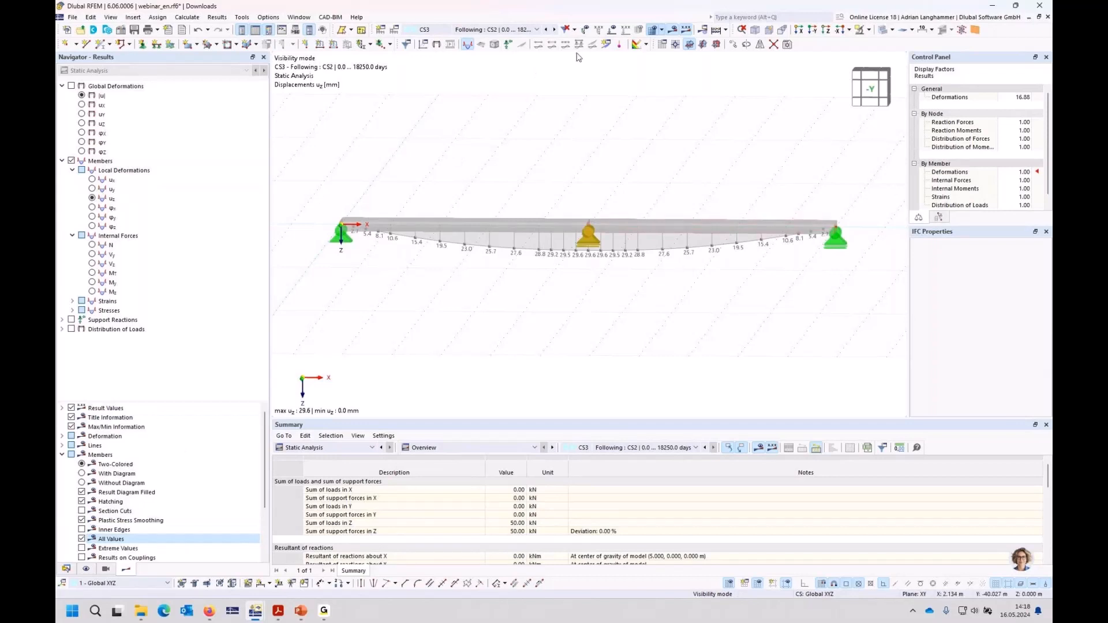
click(546, 29)
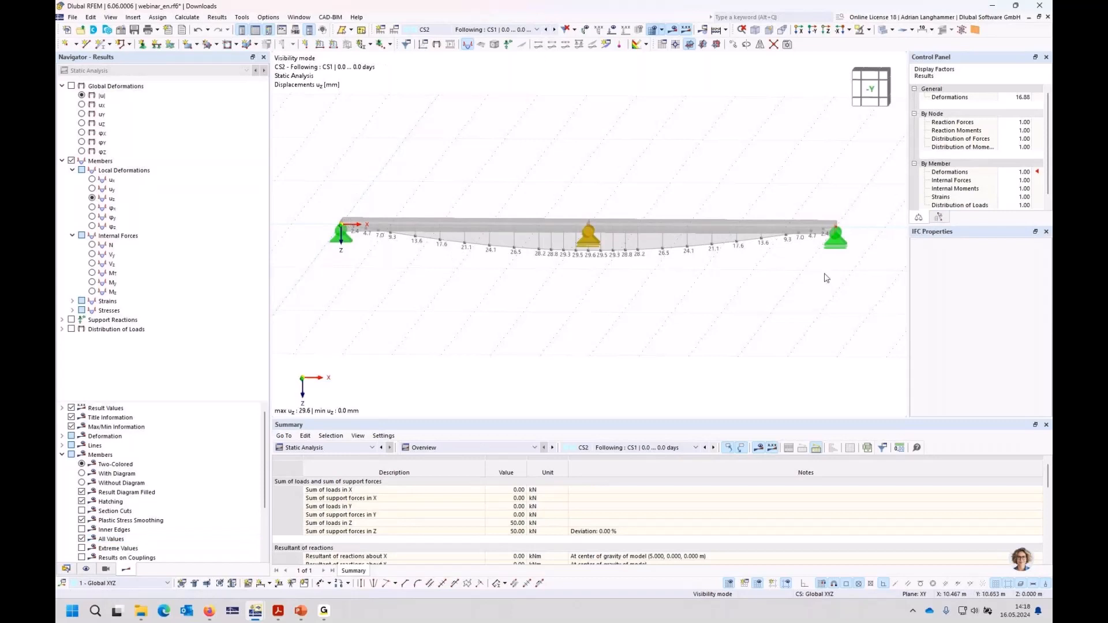
click(554, 30)
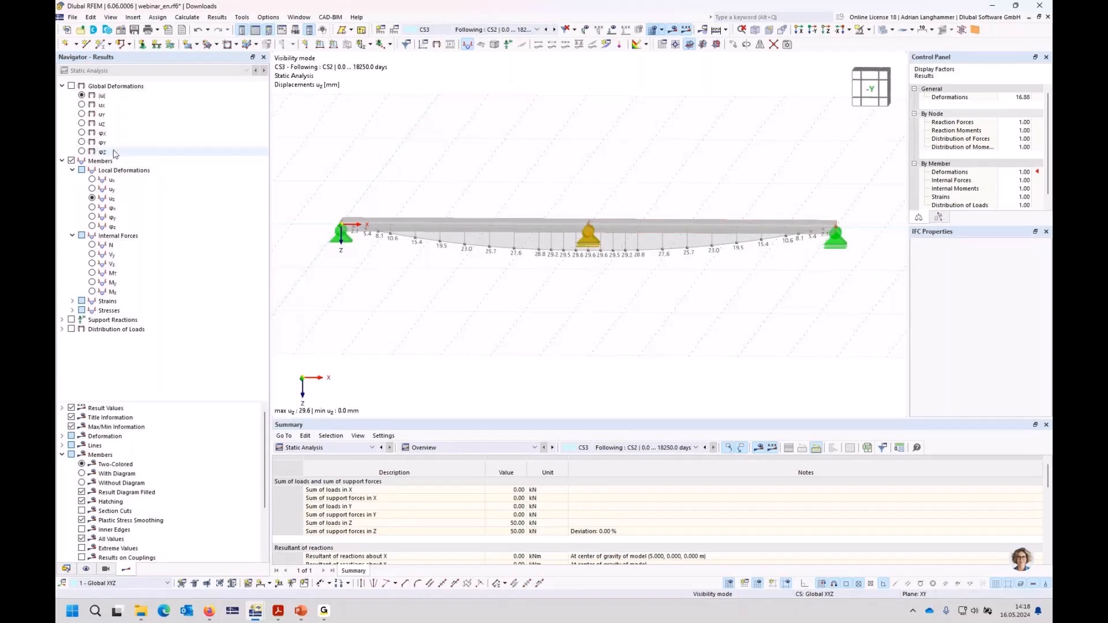
click(93, 282)
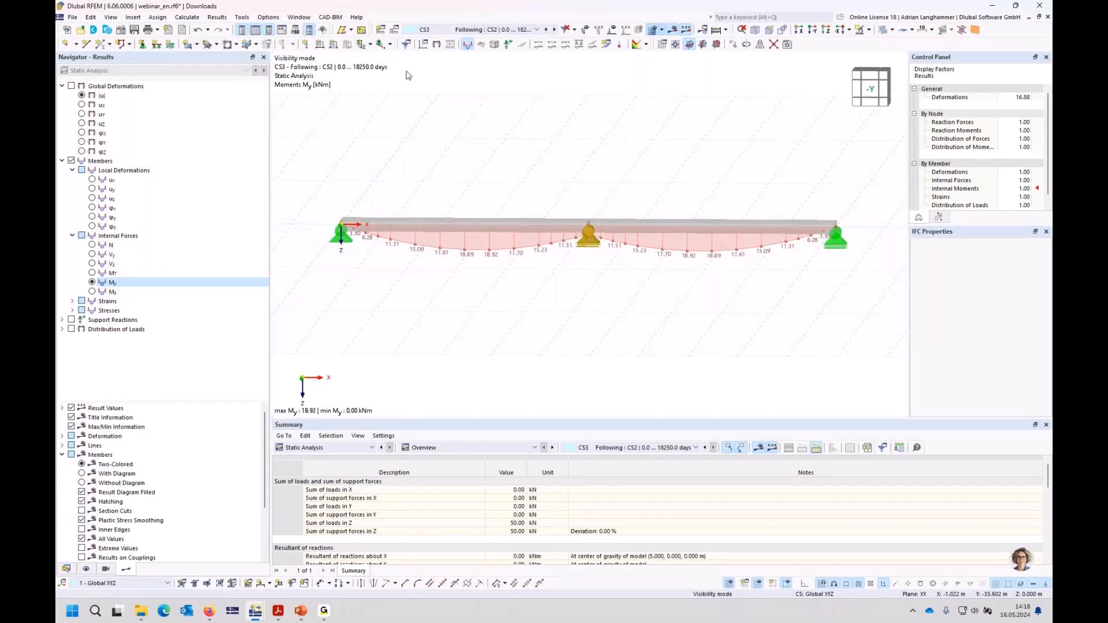
Step: Enable saving the results of all load increments in static analysis settings SA1, after checking its time-dependent analysis settings
click(395, 30)
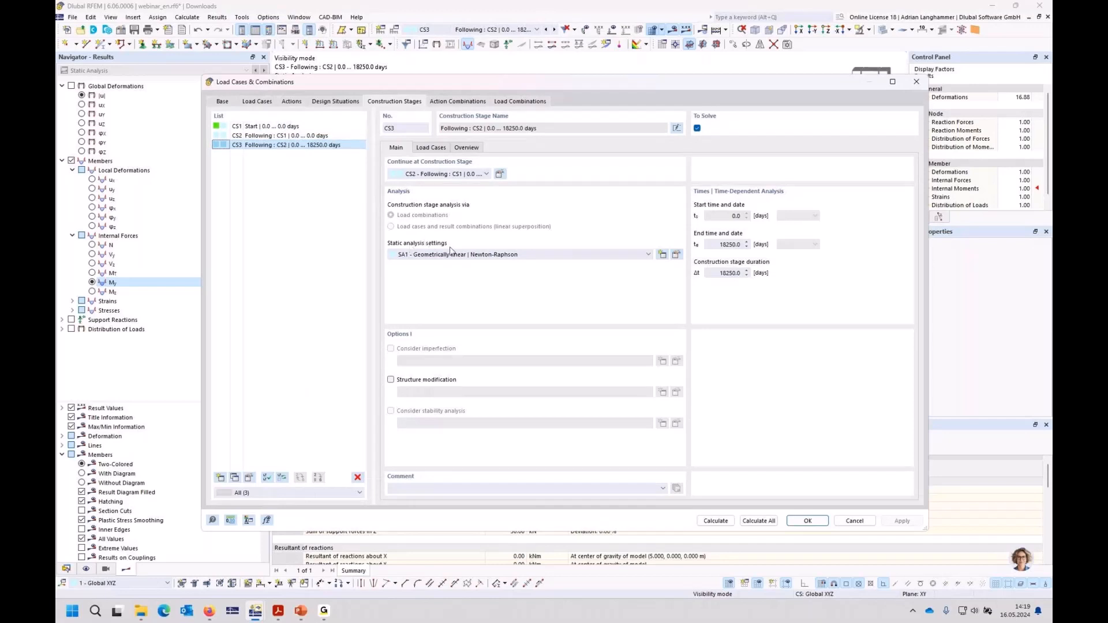
click(677, 255)
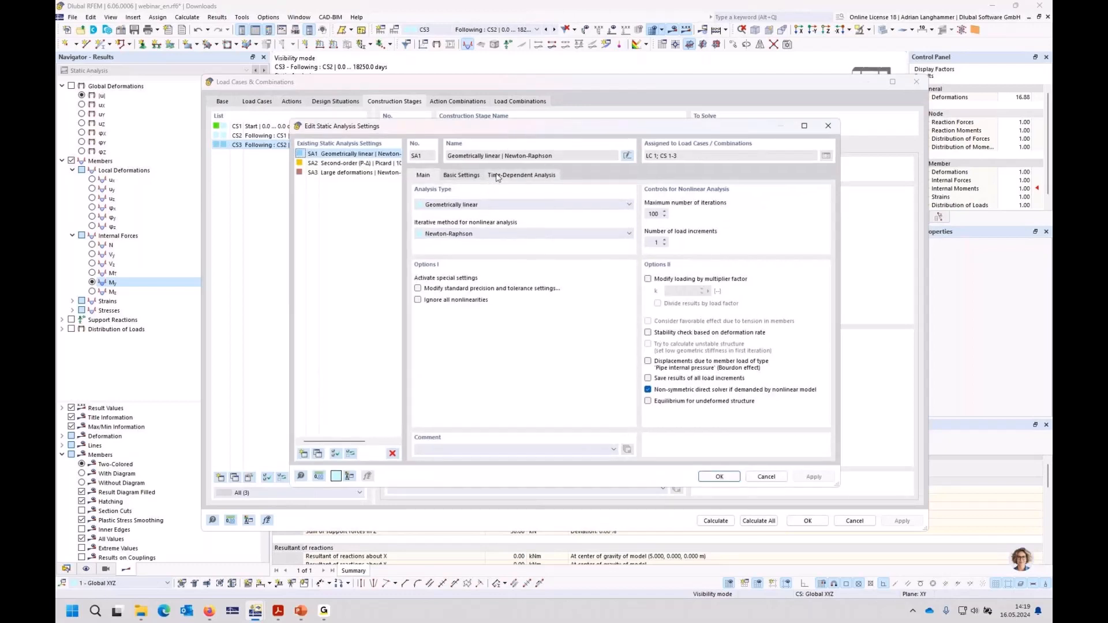
click(514, 177)
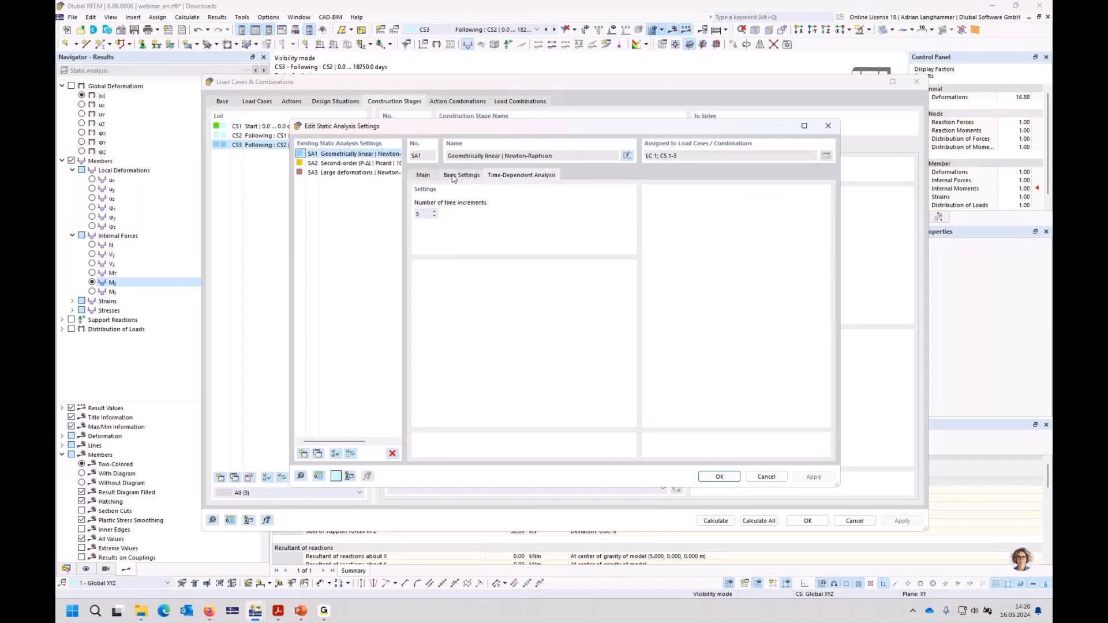
click(423, 176)
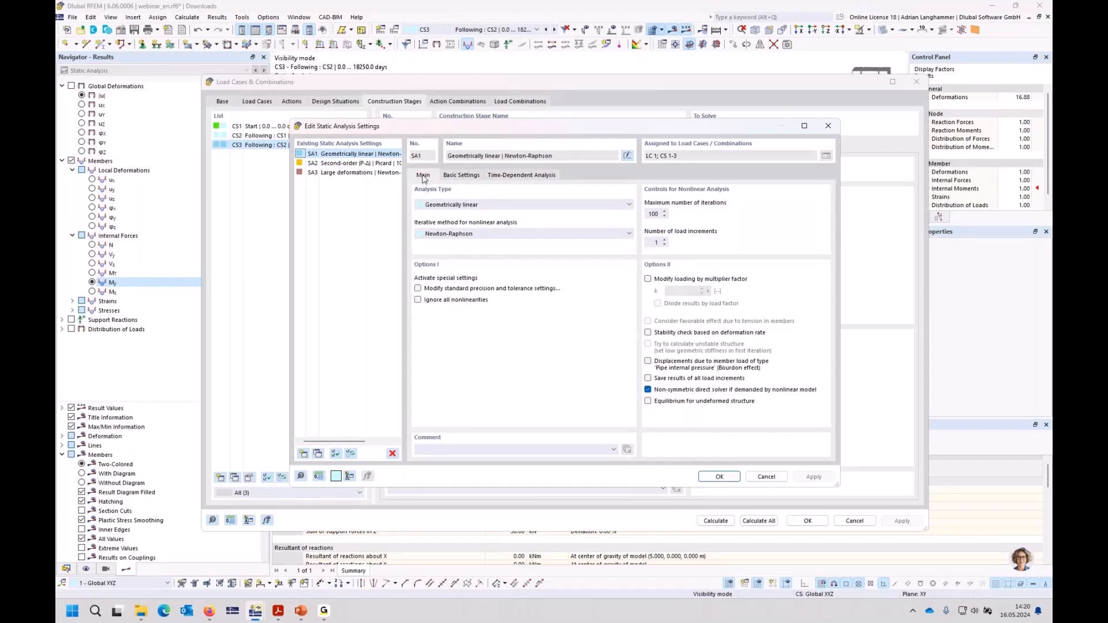
click(647, 378)
click(718, 477)
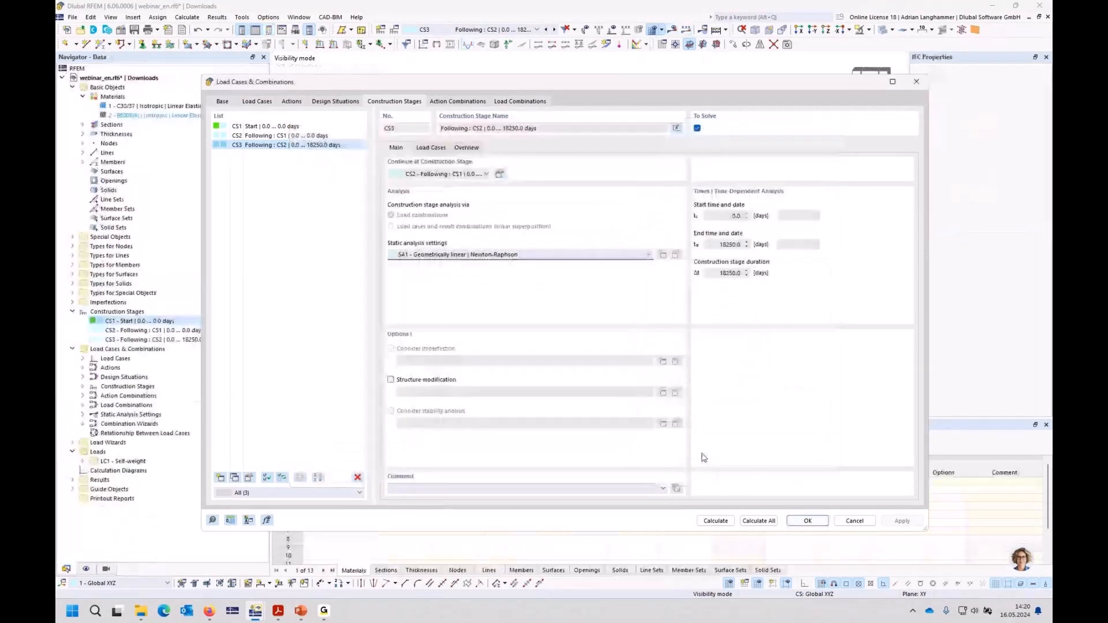
click(807, 522)
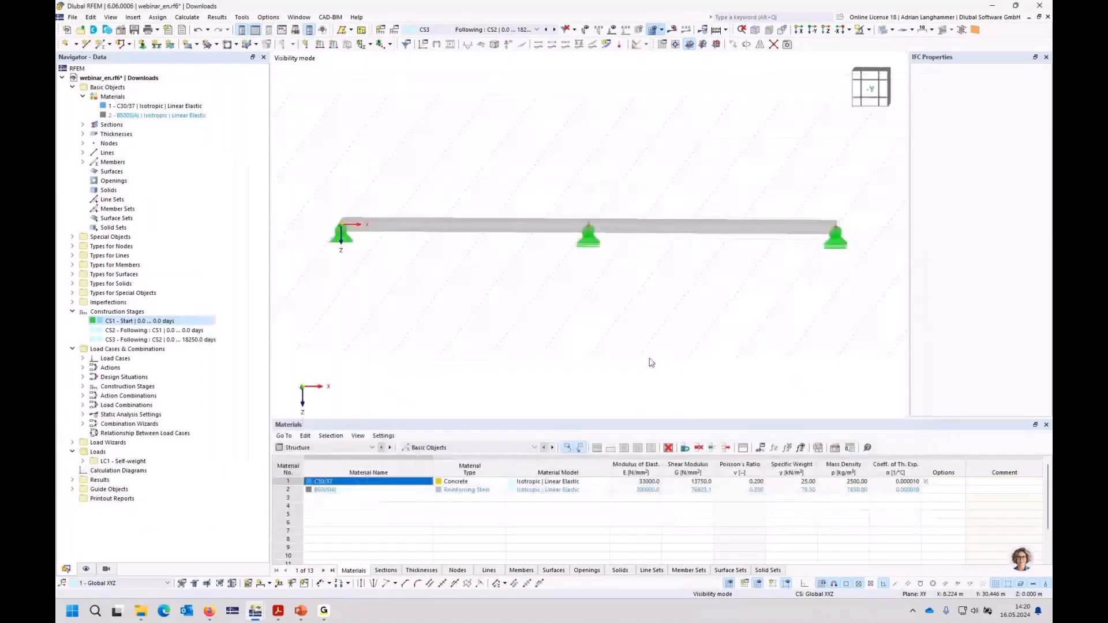
Step: Recalculate CS3 and display its My moments by time increment, examining increment 2 at 3650 days
click(674, 32)
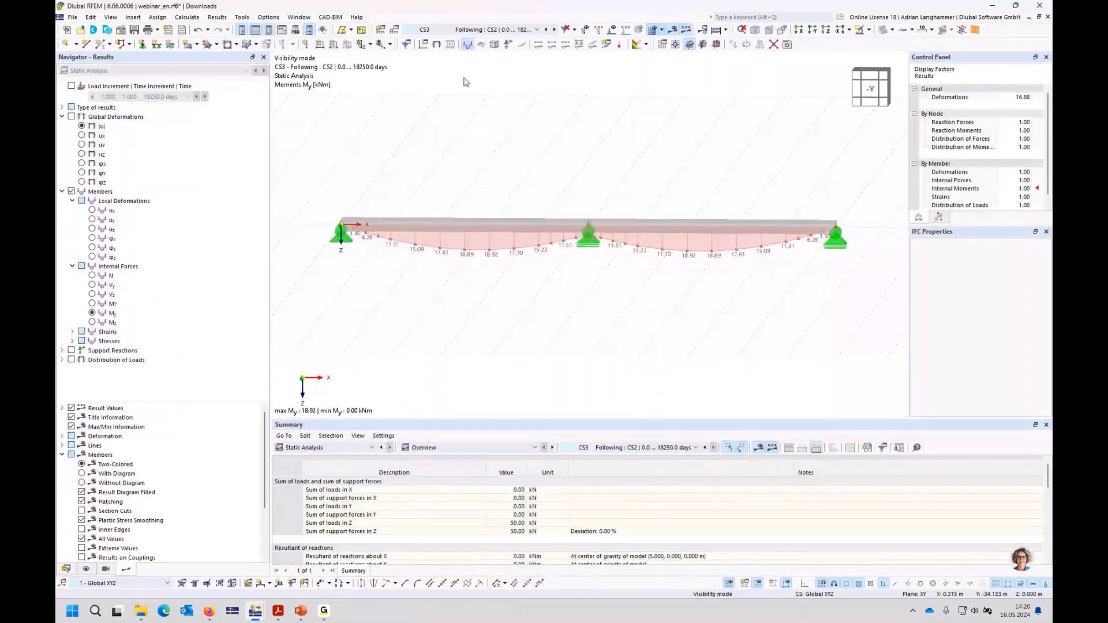
click(71, 86)
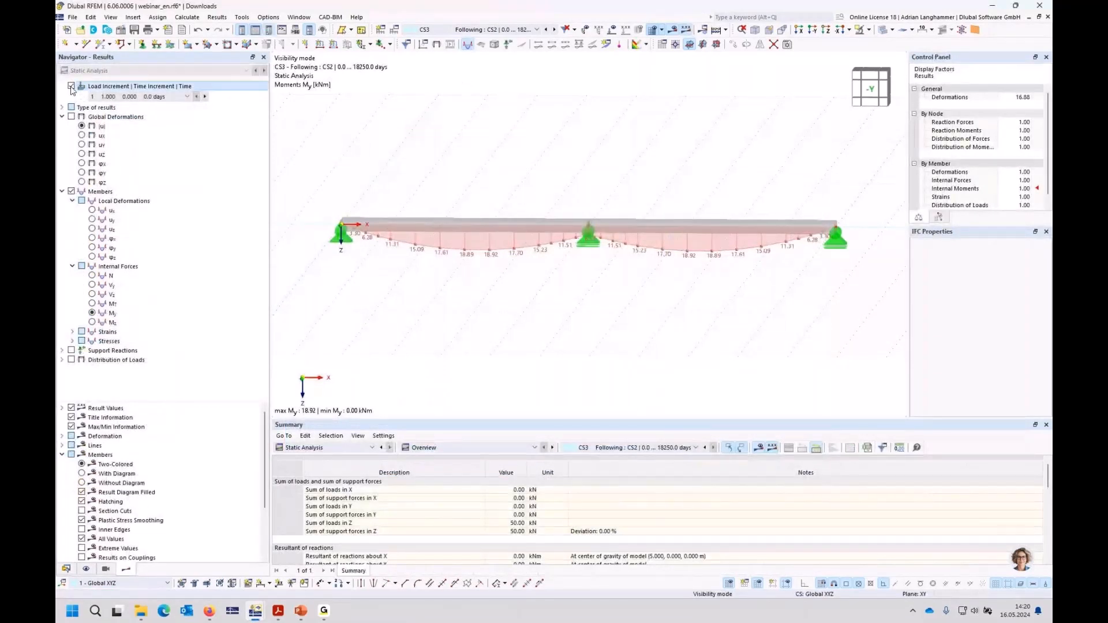
click(185, 97)
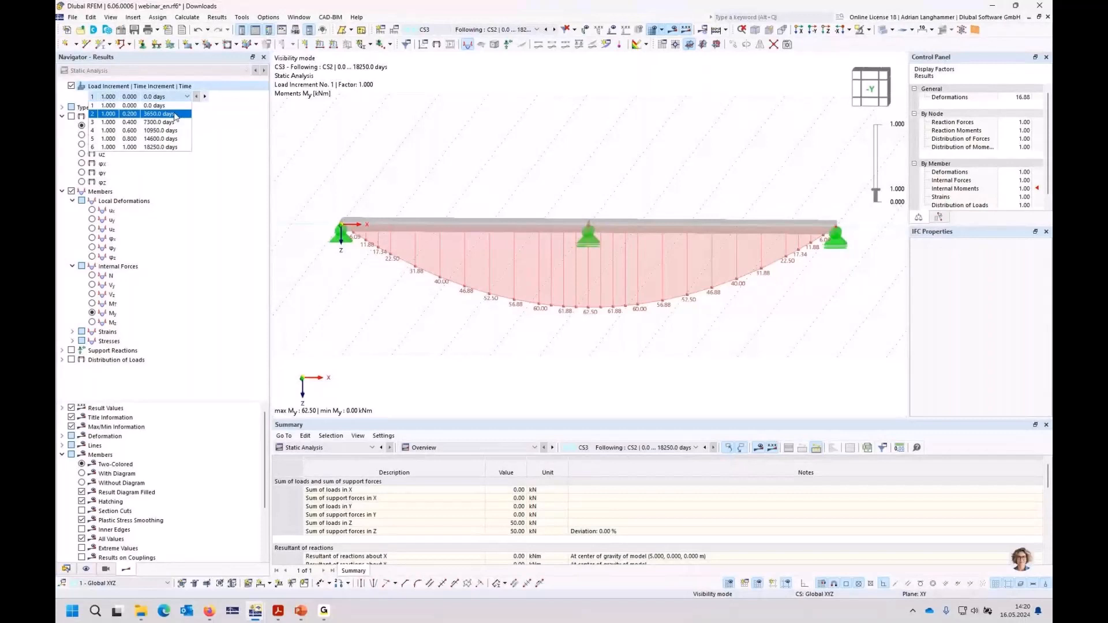
click(167, 121)
click(197, 97)
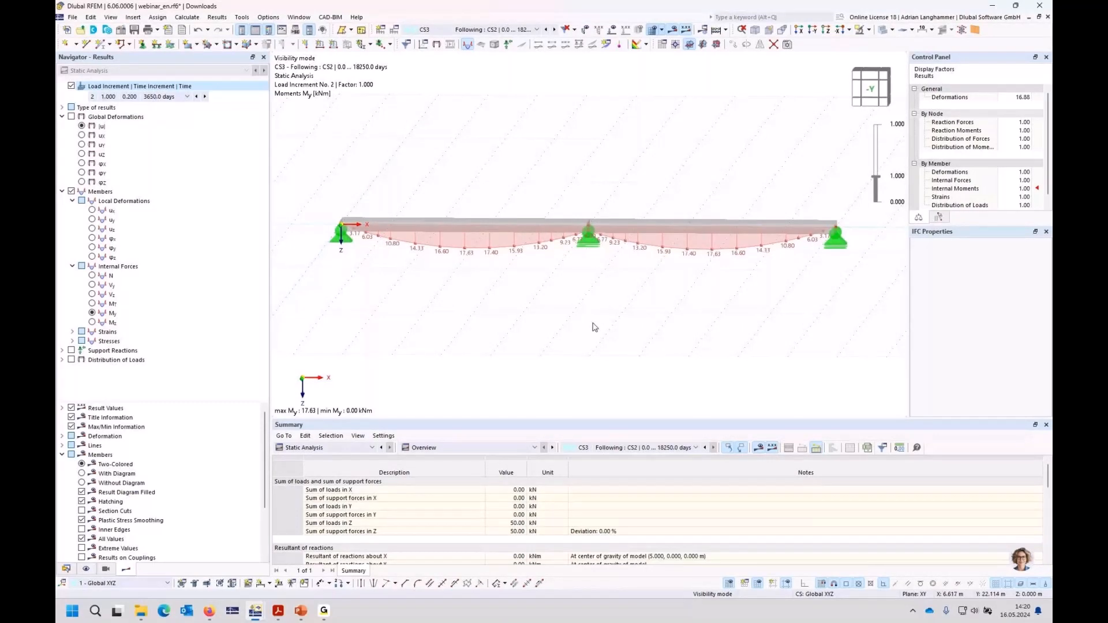
ctrl+middle_drag(595, 327, 578, 278)
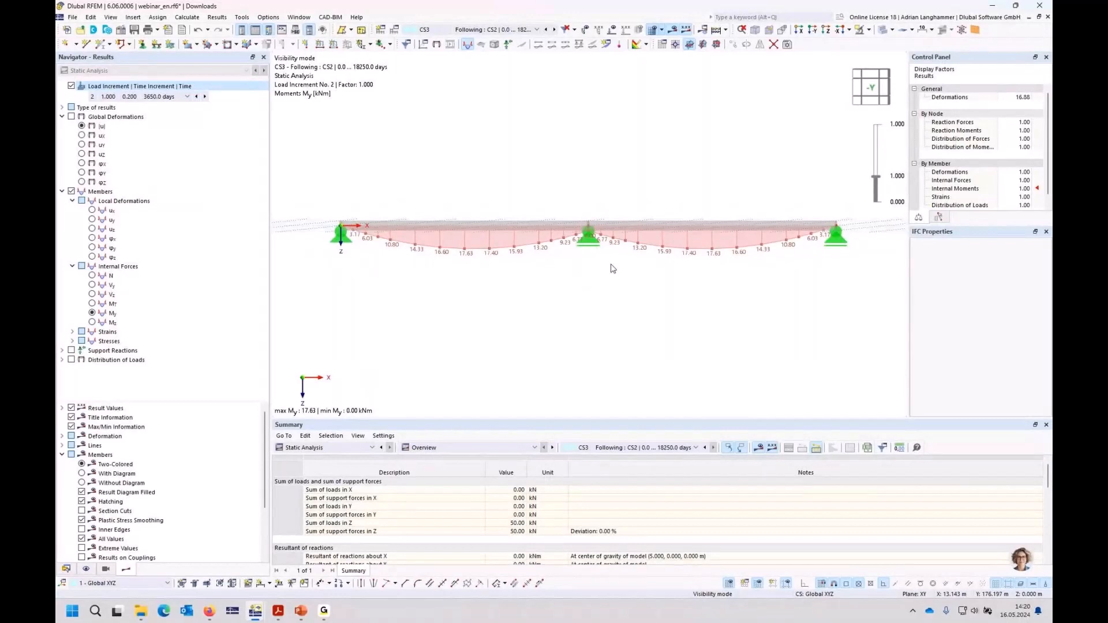
middle_drag(613, 268, 607, 282)
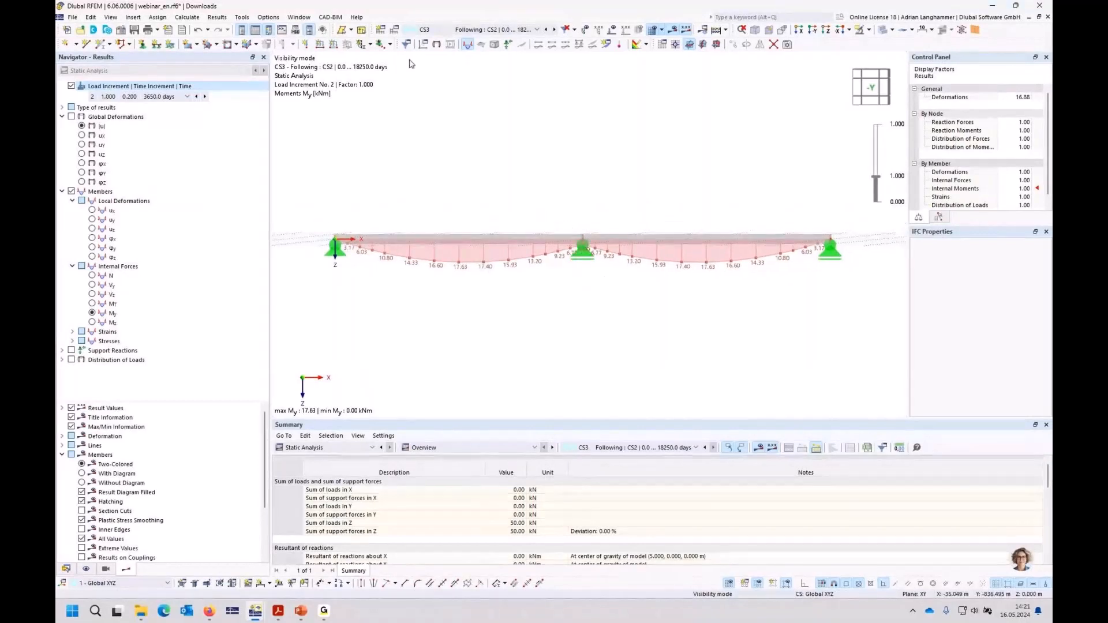
Step: Set the end time of construction stage CS3 to 1 day
click(395, 29)
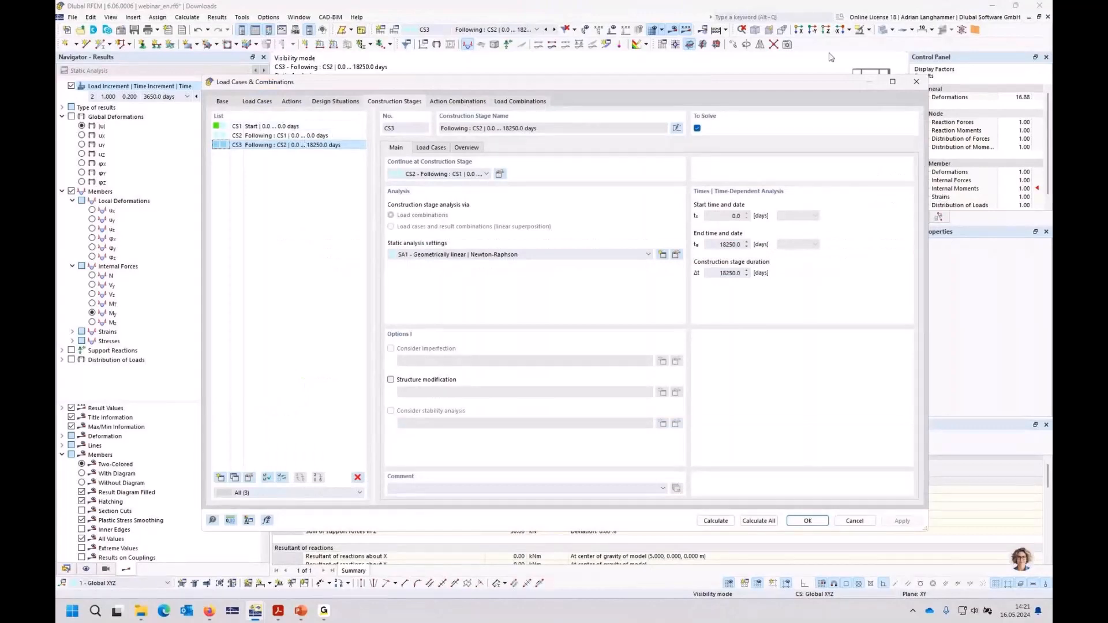
click(906, 81)
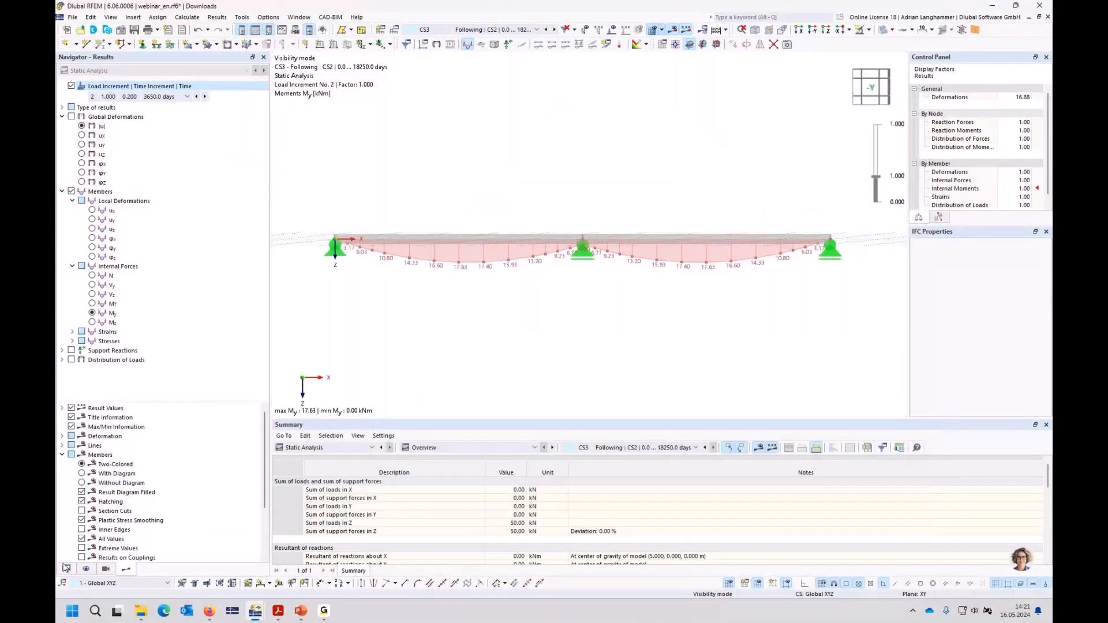
click(66, 569)
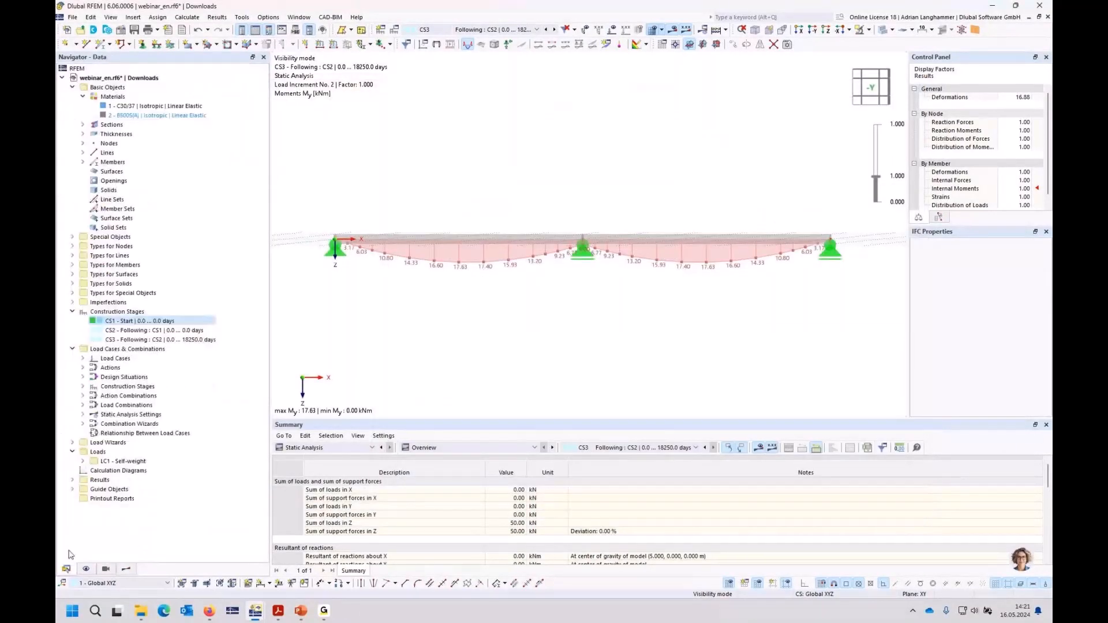
double_click(121, 340)
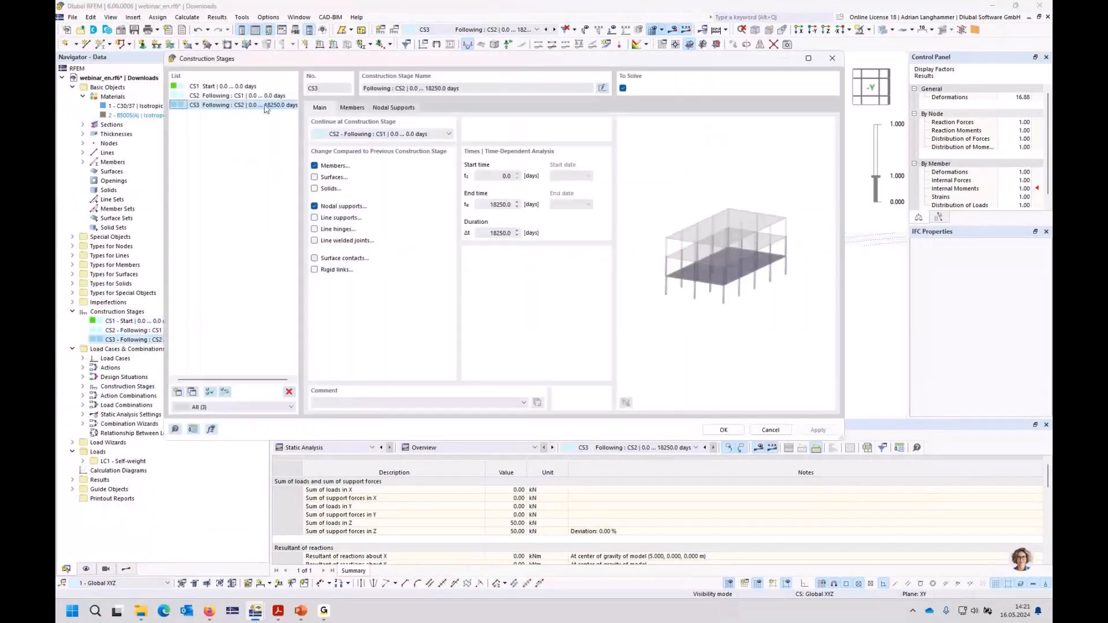
double_click(491, 205)
text(1)
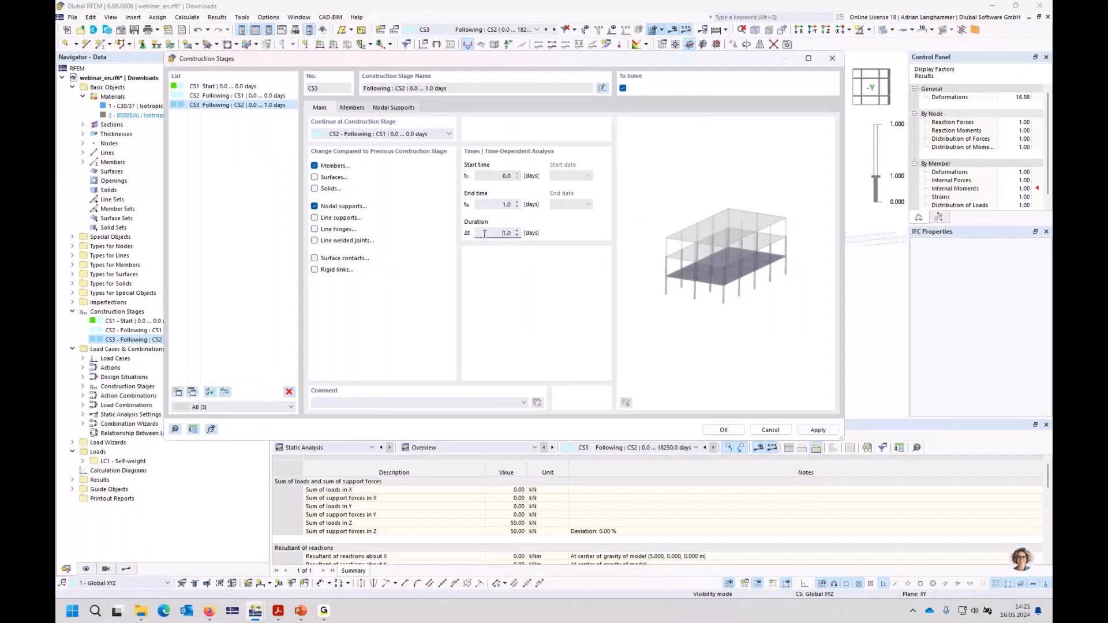
Step: Add construction stage CS4 following CS3, with an end time of 18250 days, and apply the construction stage changes
click(178, 392)
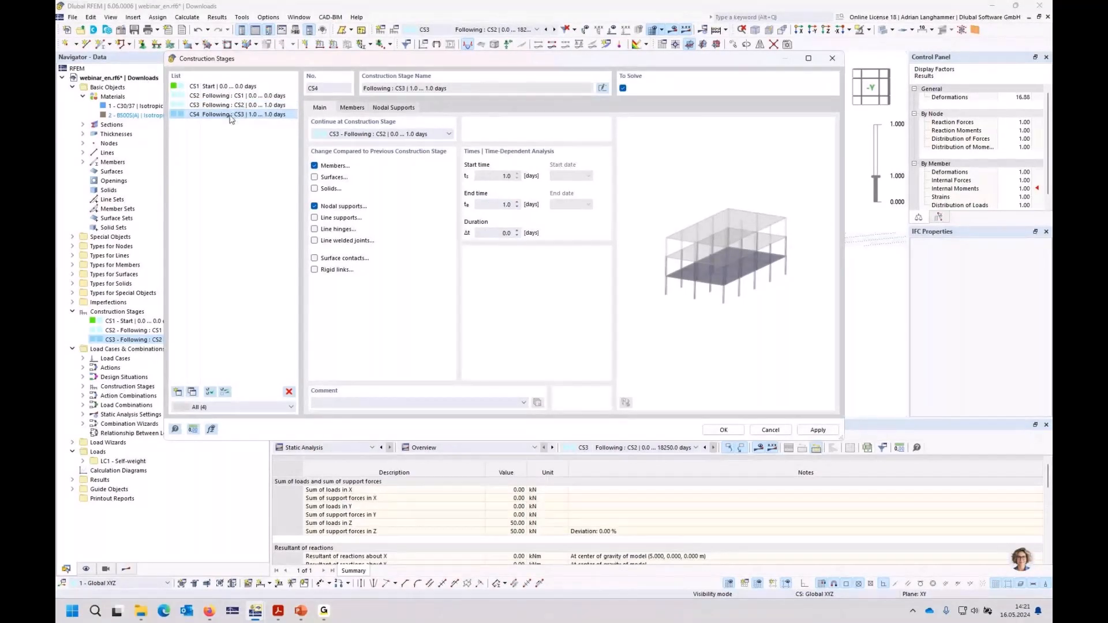
drag(498, 205, 580, 201)
text(18250)
click(504, 232)
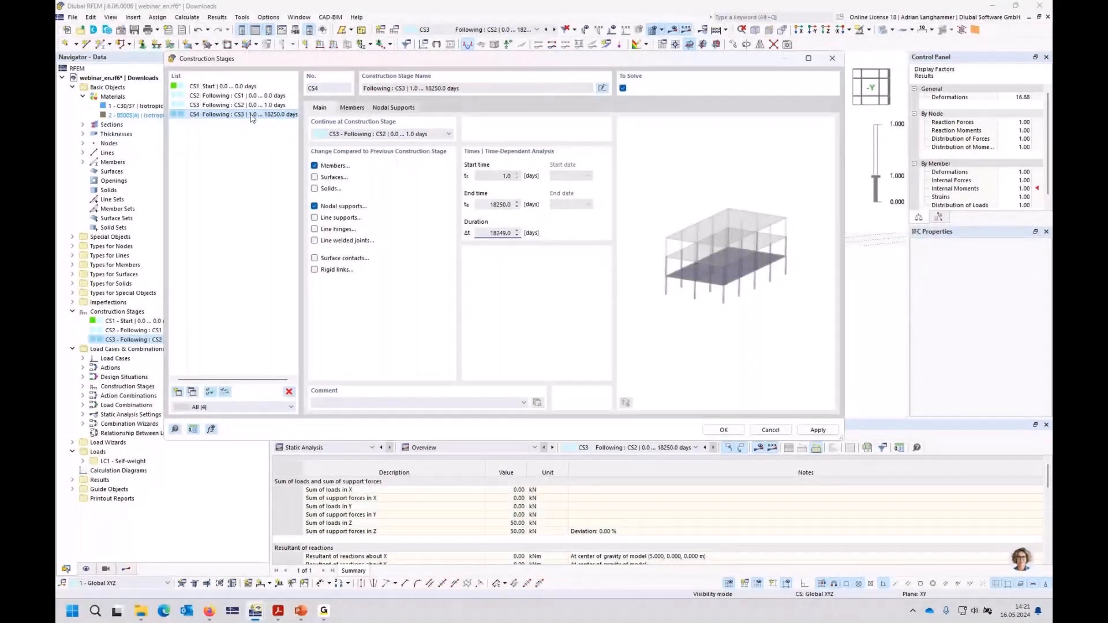
click(718, 433)
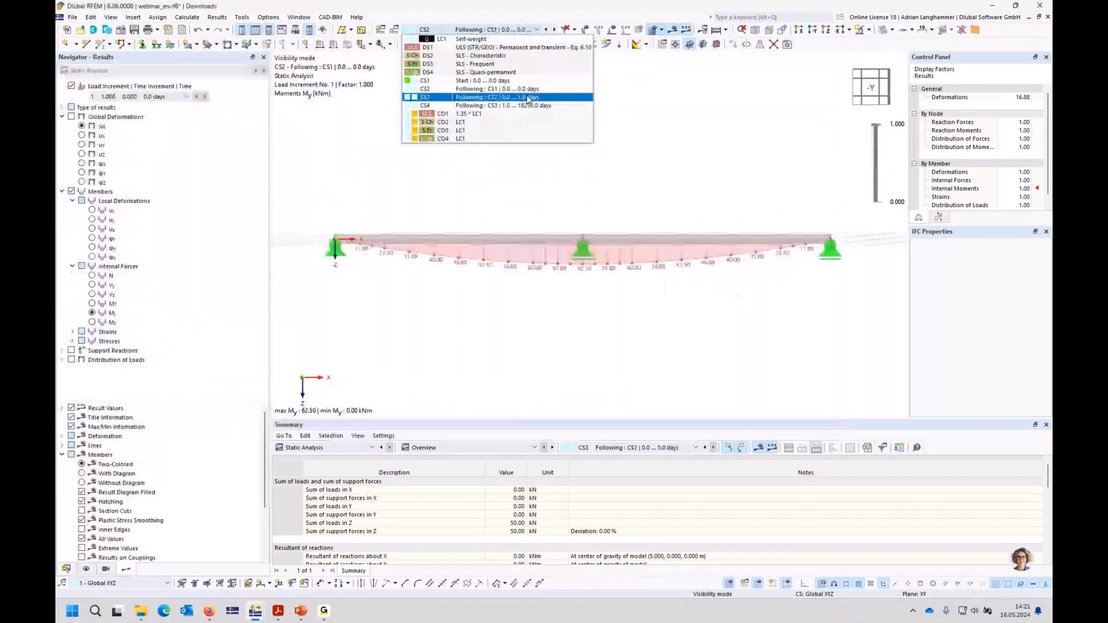
Step: Calculate CS3 and step through its time increments up to 1.0 days to examine how the My moments develop
click(678, 33)
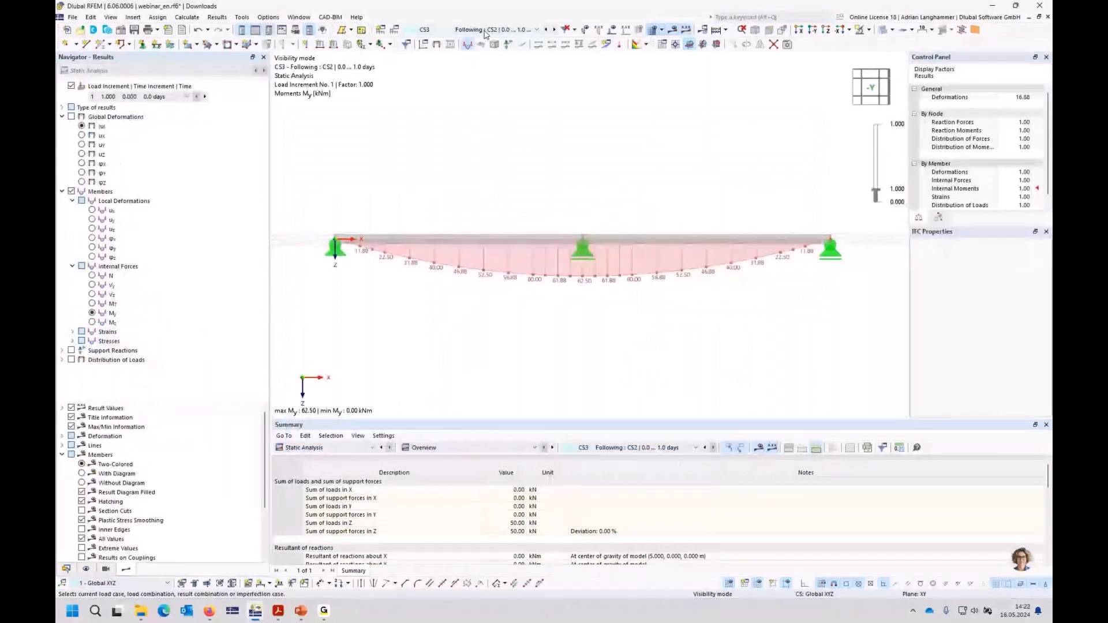
click(189, 97)
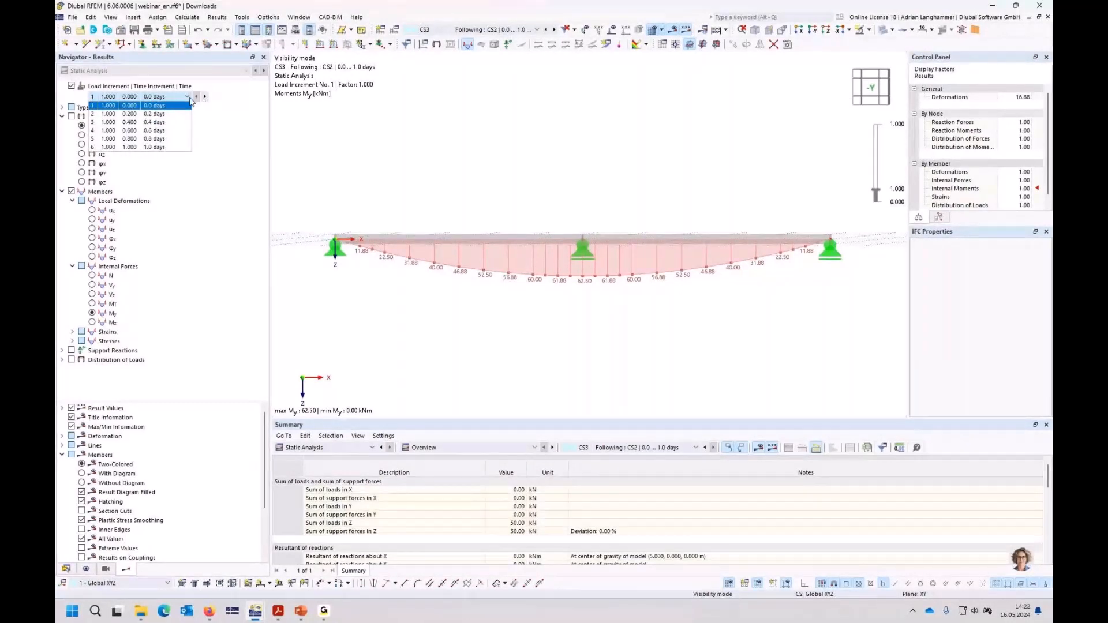
click(189, 100)
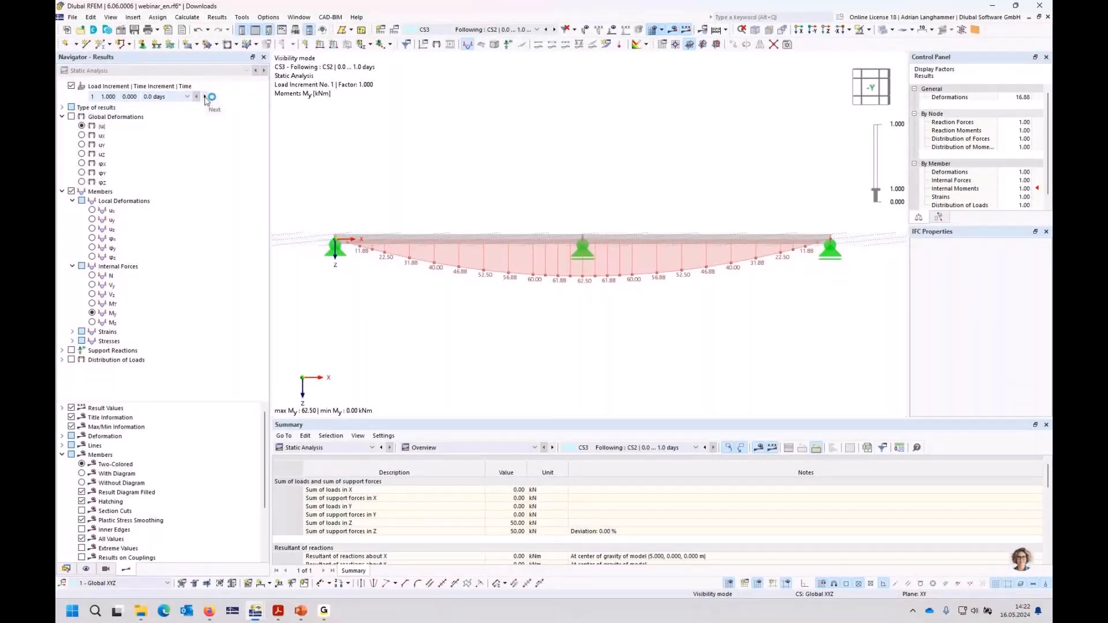
click(205, 97)
click(205, 97)
click(205, 97)
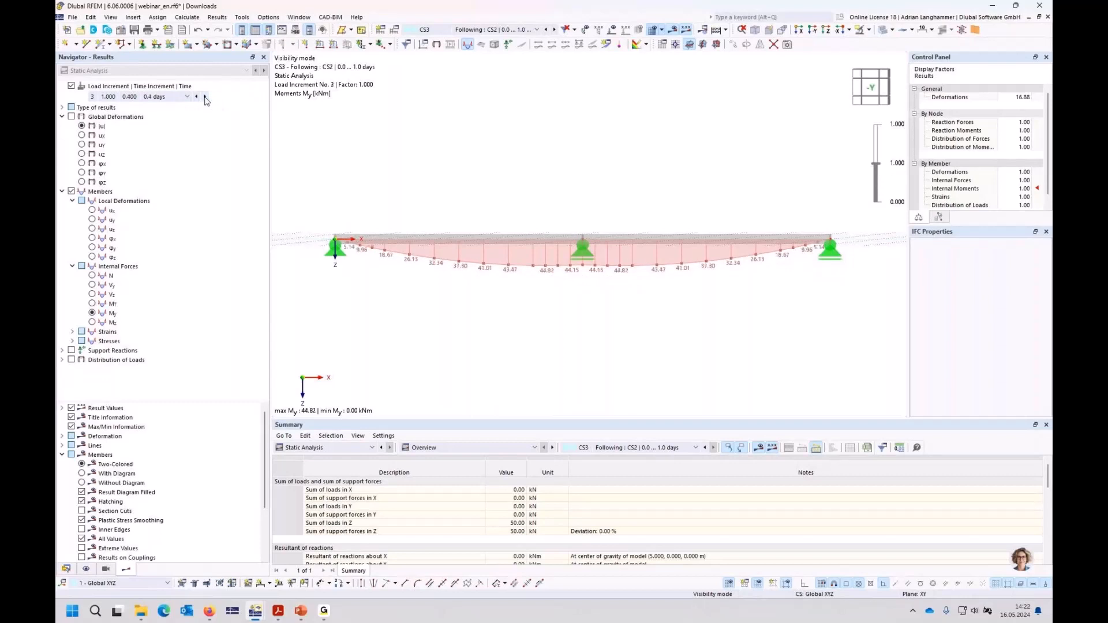
click(205, 97)
click(205, 97)
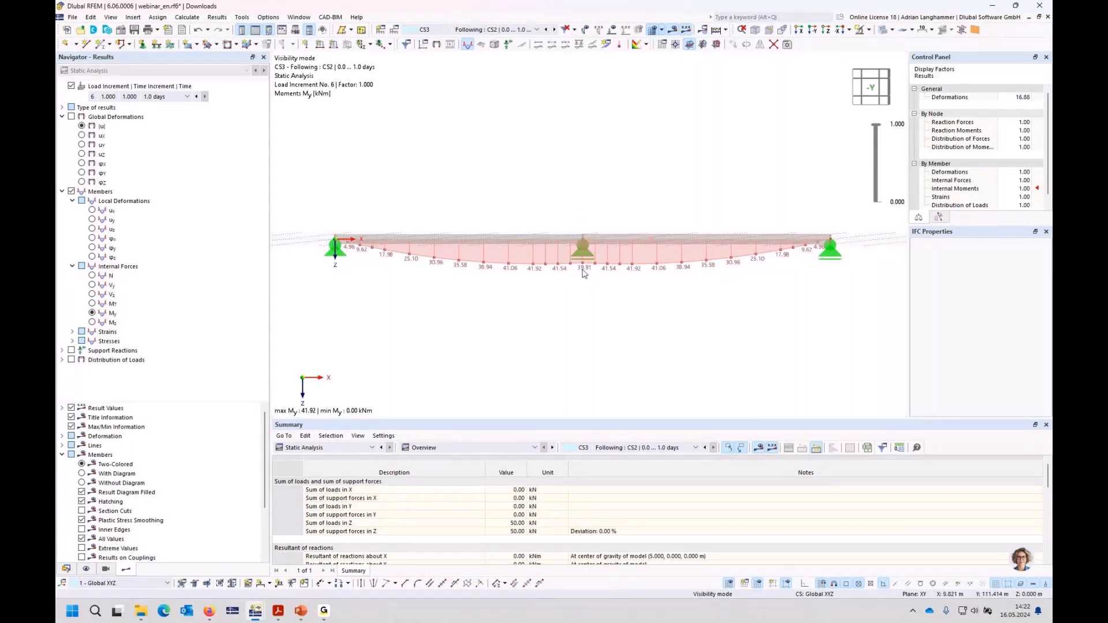
Step: Compare the My moments of CS4 at 18250 days with those of CS3 at its final time increments
click(554, 30)
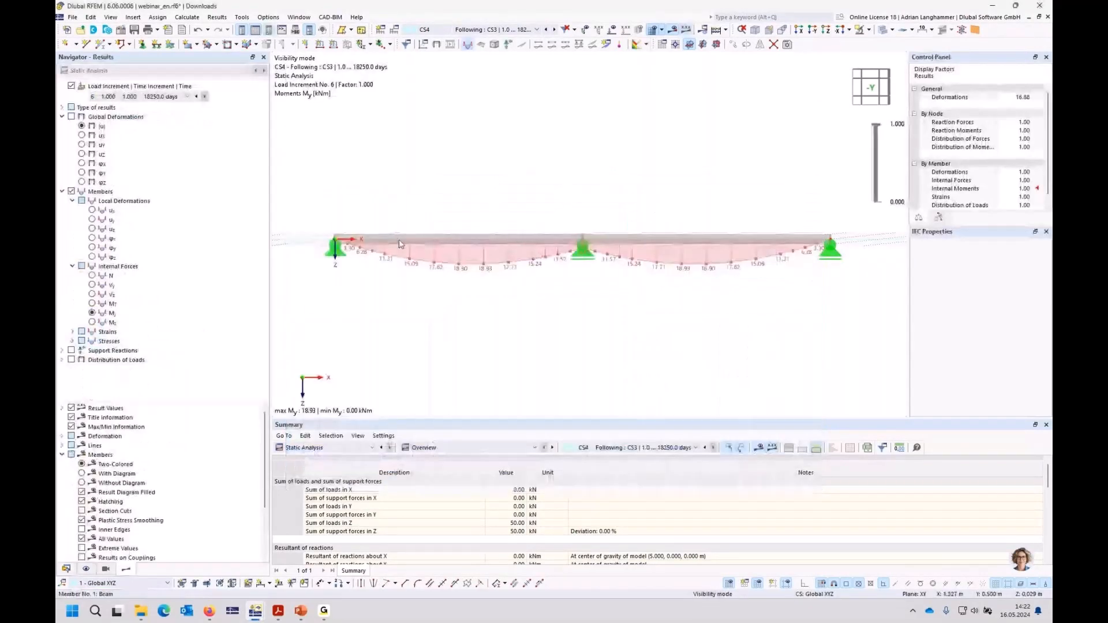
click(546, 31)
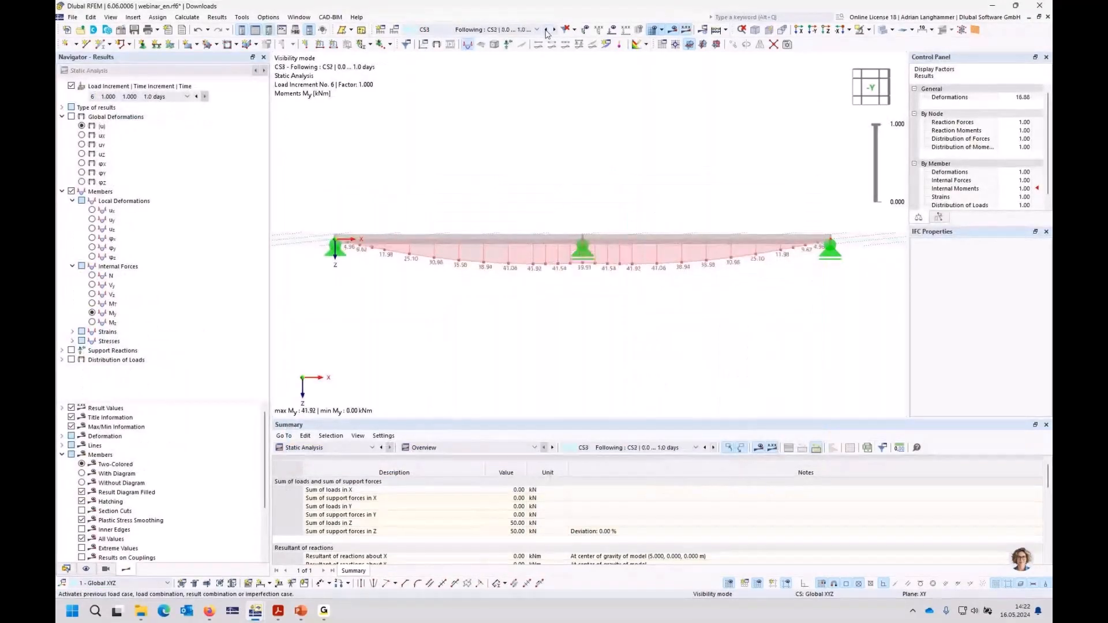
click(187, 96)
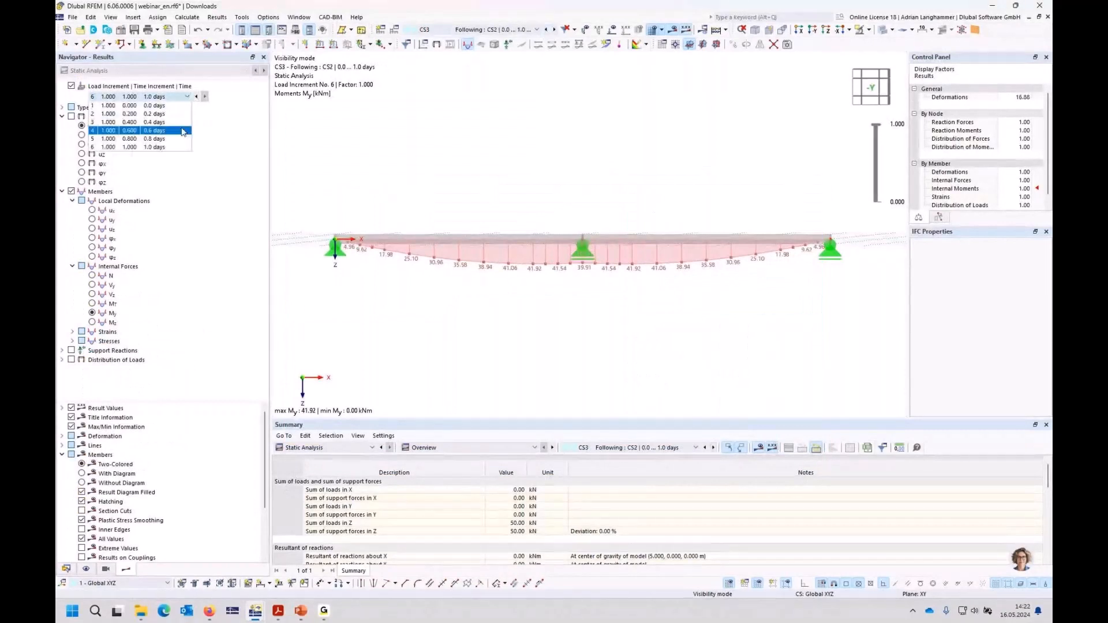
click(170, 147)
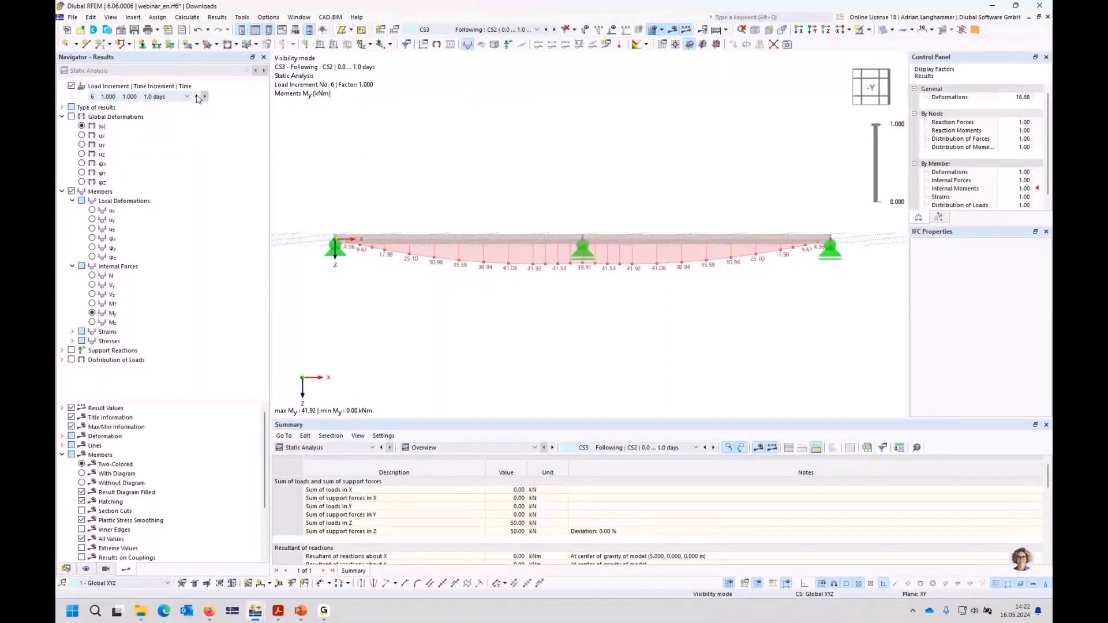
click(197, 98)
click(205, 96)
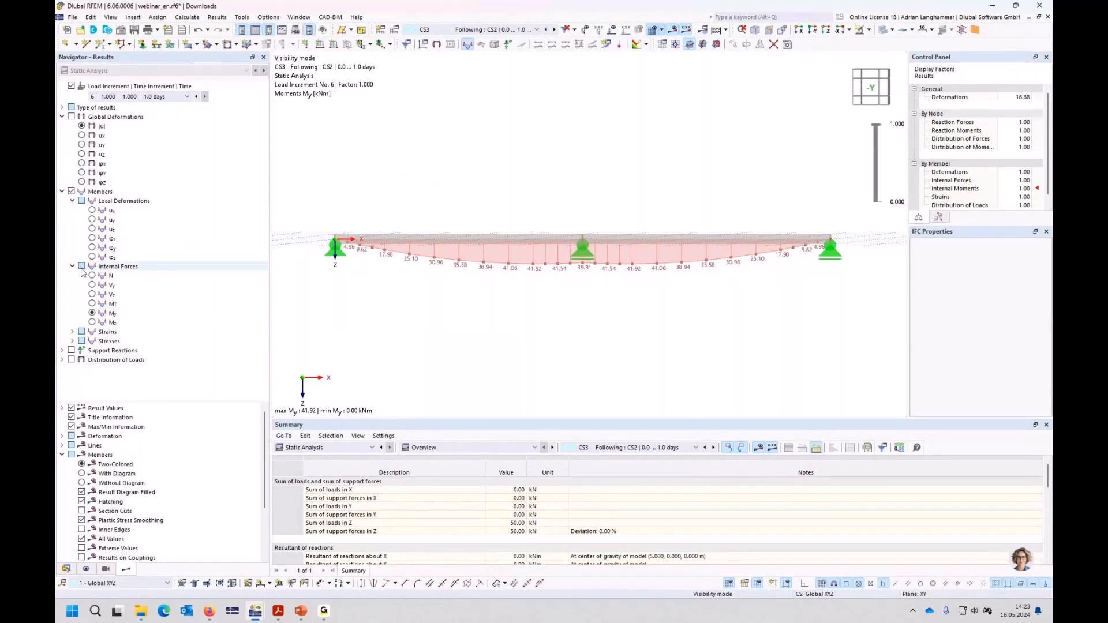
Step: Display the support reactions together with the Vz shear forces and compare them across construction stages CS2, CS3 and CS4
click(71, 351)
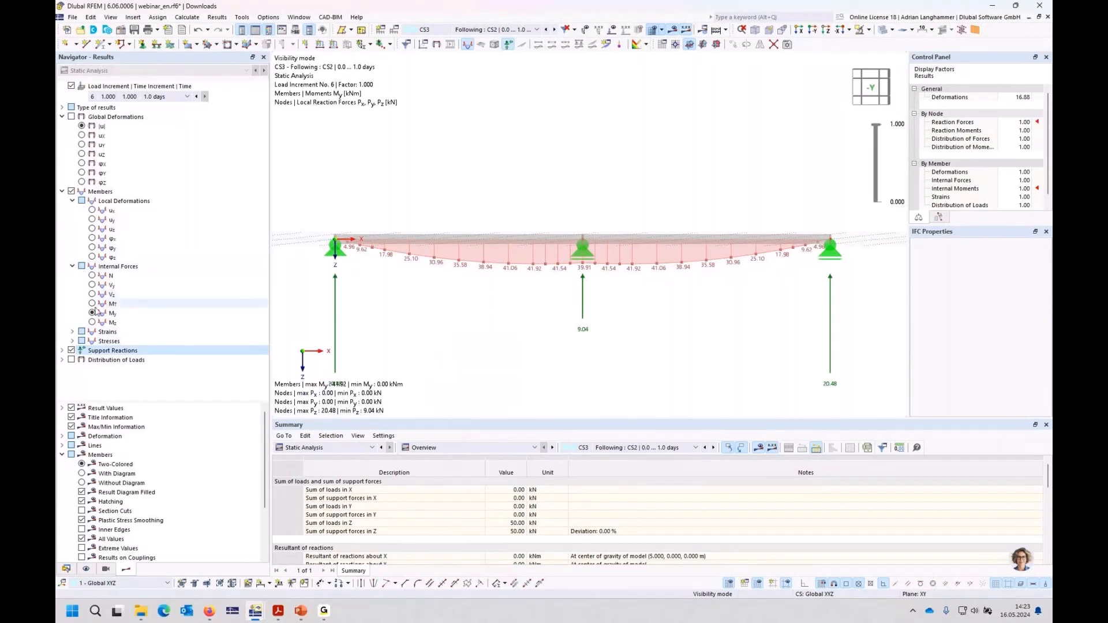
click(197, 292)
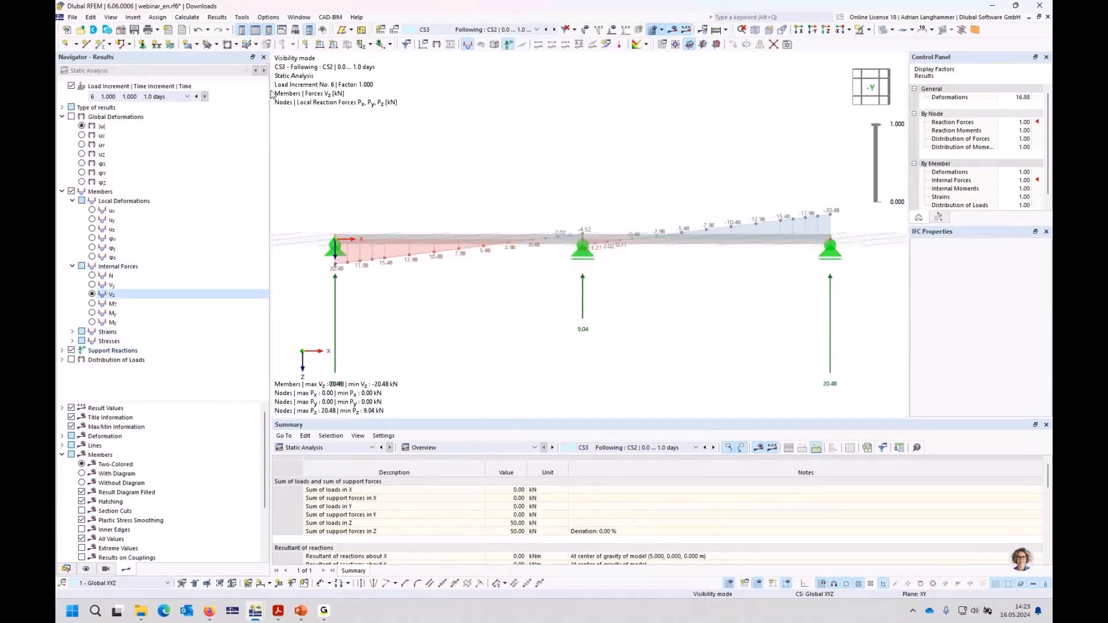
click(546, 30)
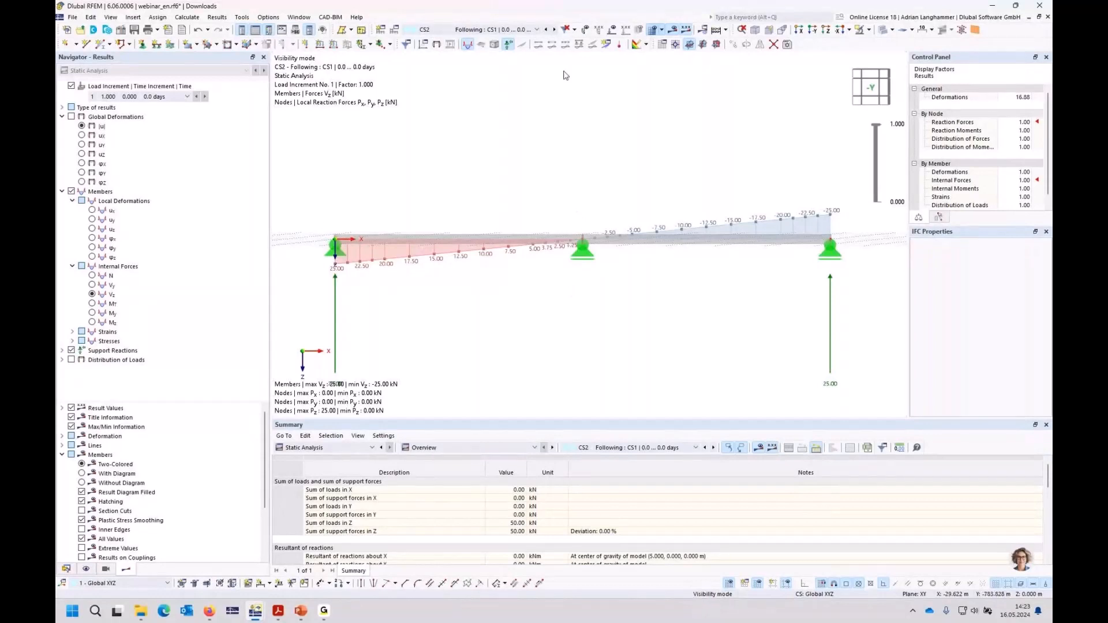
click(554, 29)
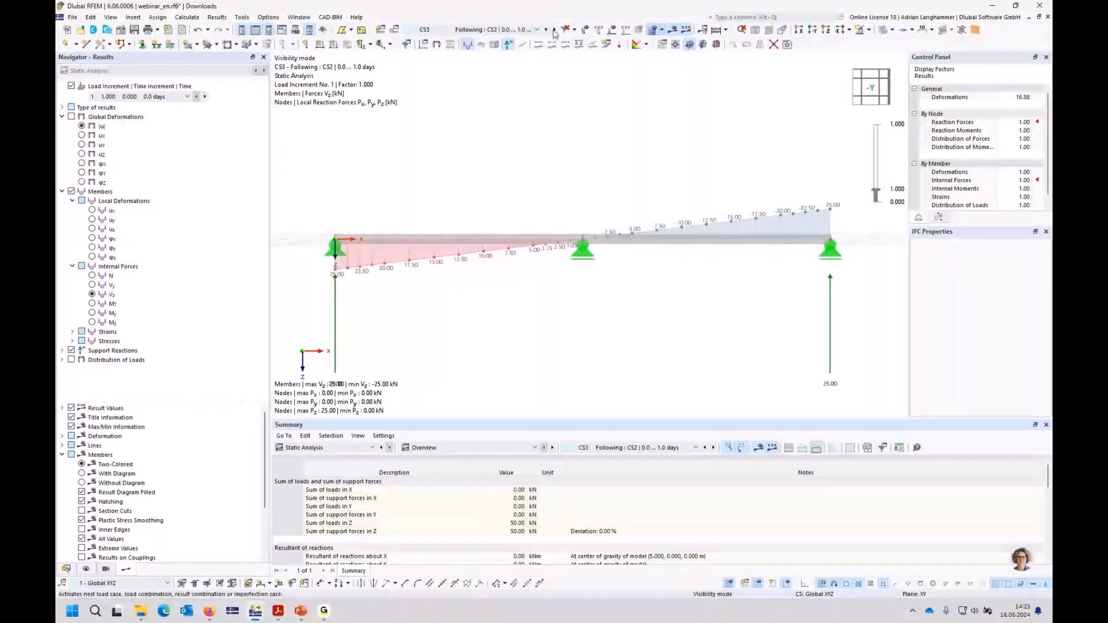
click(554, 31)
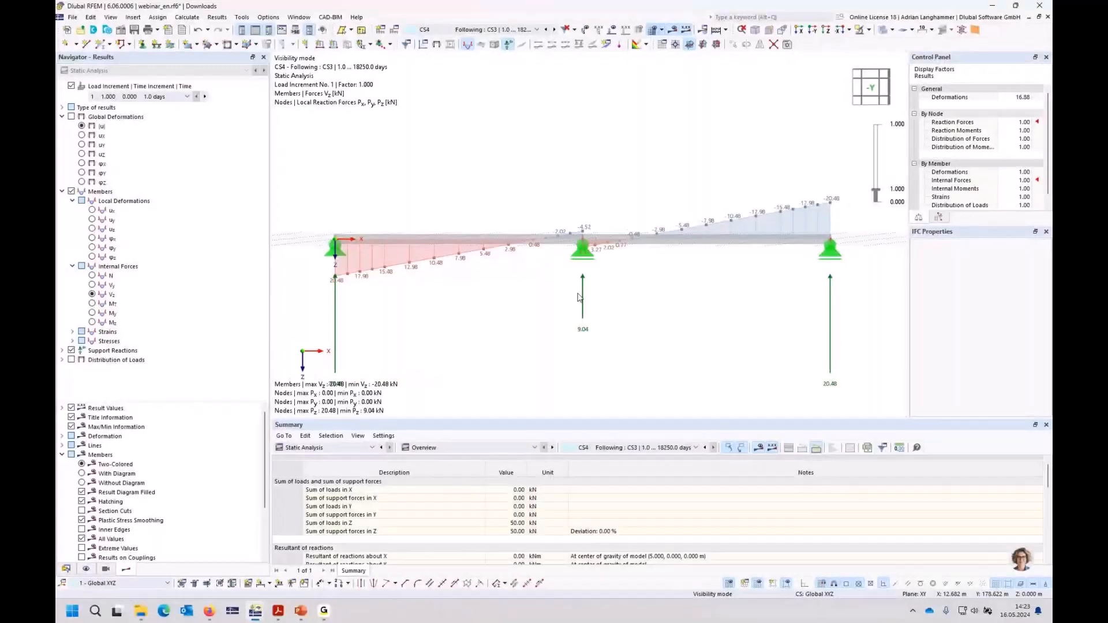
click(554, 29)
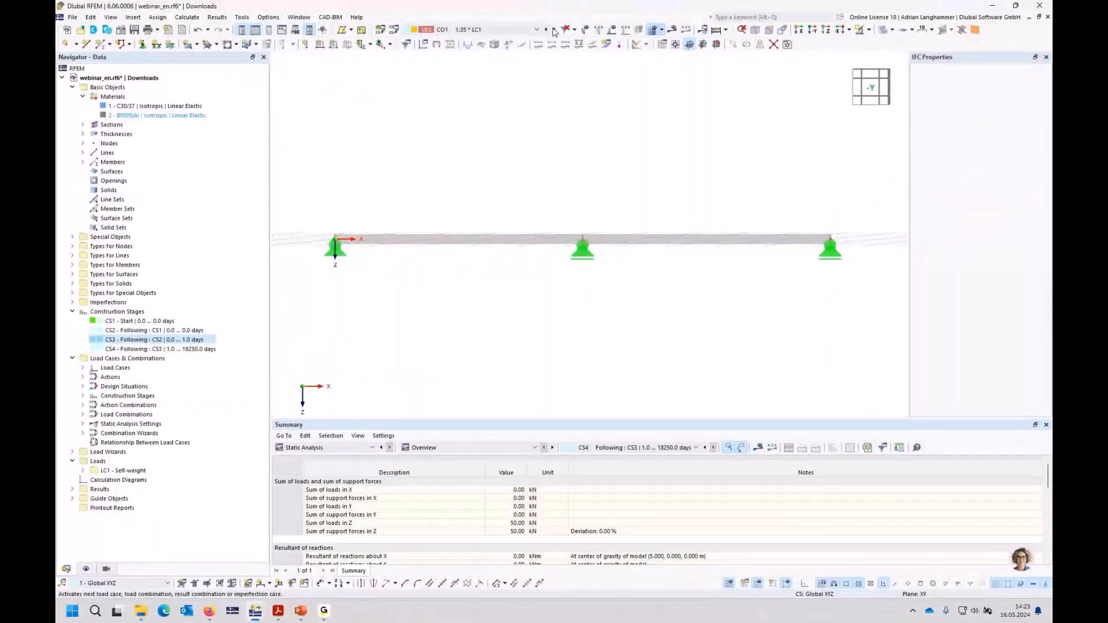
click(546, 29)
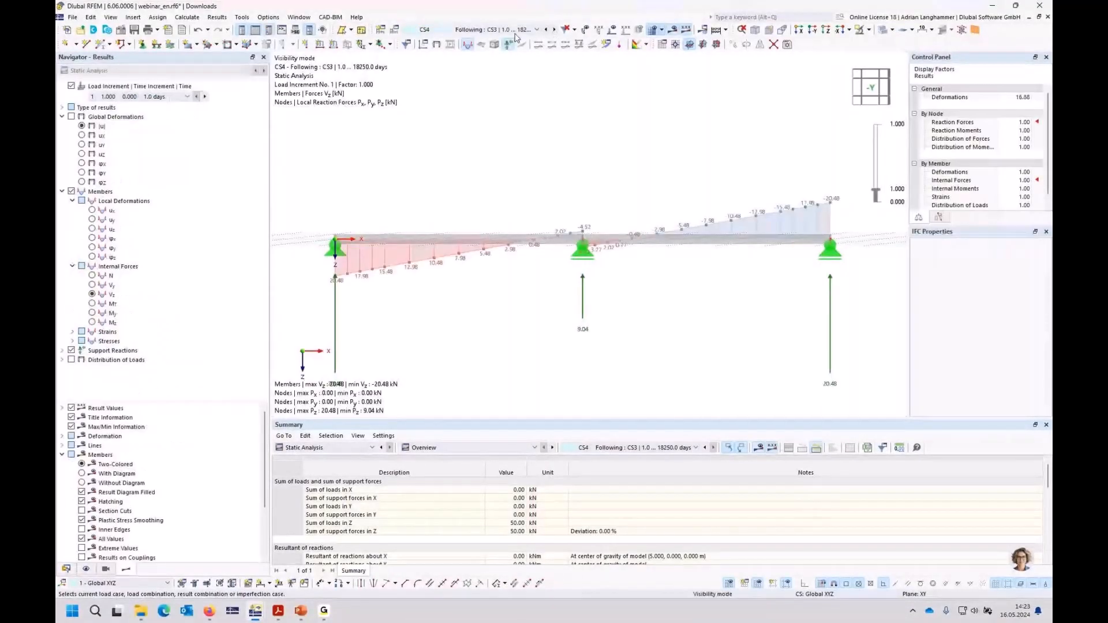
Step: Go through the time increments of CS3 up to 1.0 days to examine how the support reactions and shear forces develop
click(544, 30)
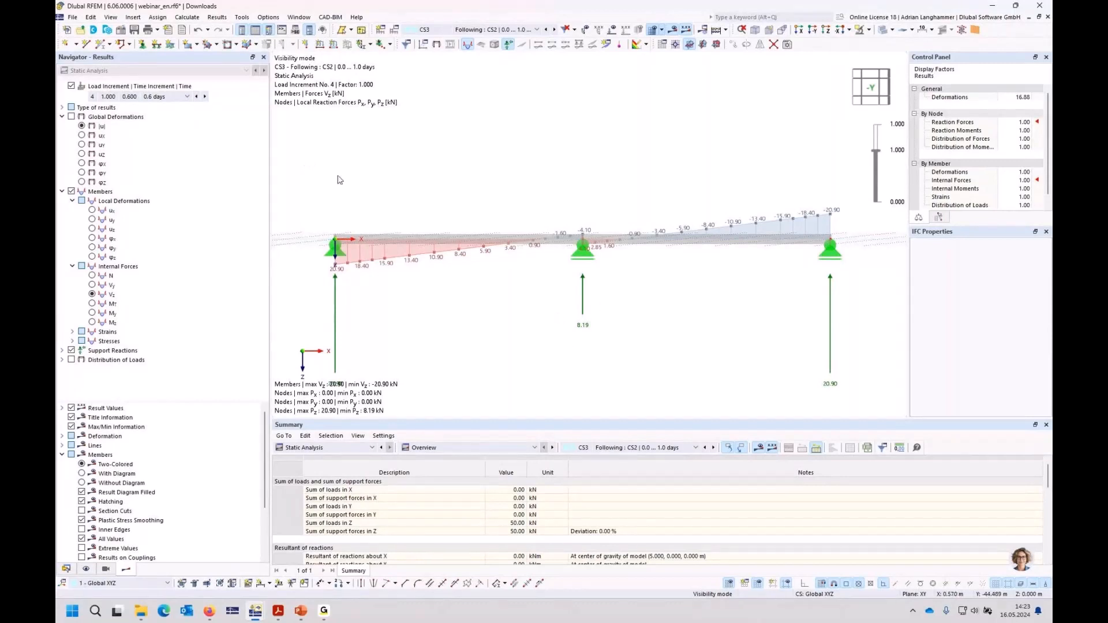
middle_drag(477, 310, 463, 256)
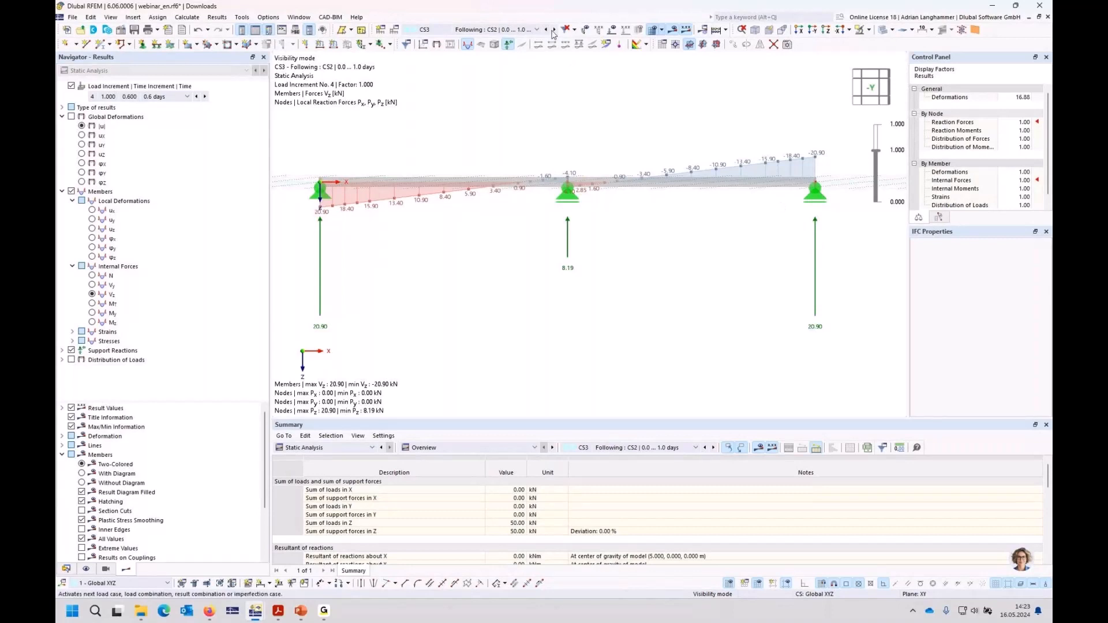
click(205, 97)
click(206, 97)
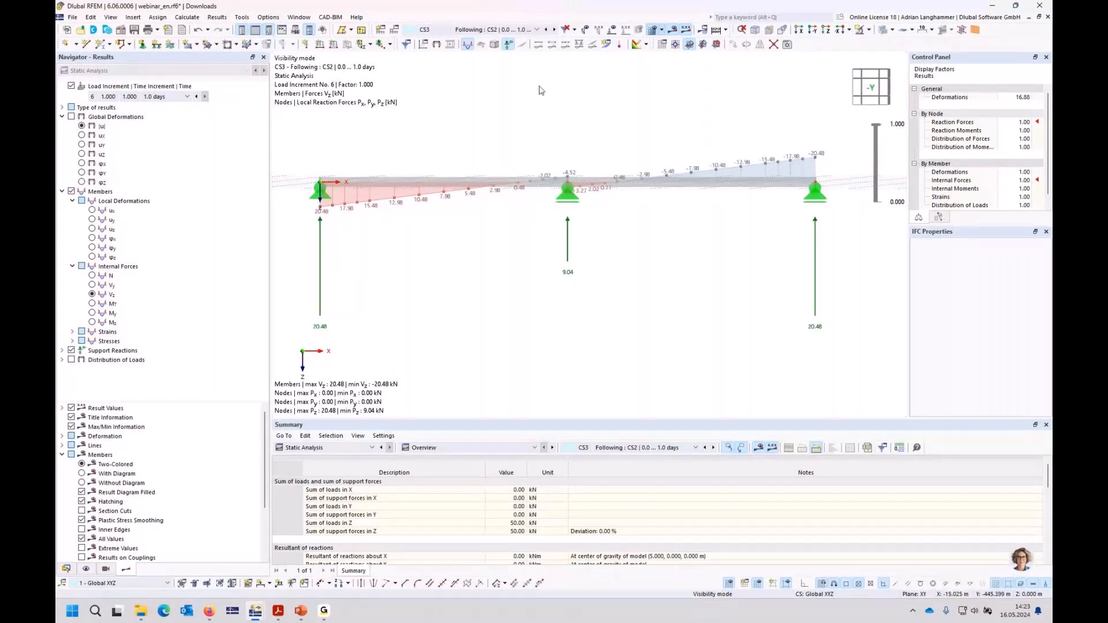
Step: Delete the frequent and quasi-permanent SLS design situations DS3 and DS4 from the load cases and combinations
click(396, 35)
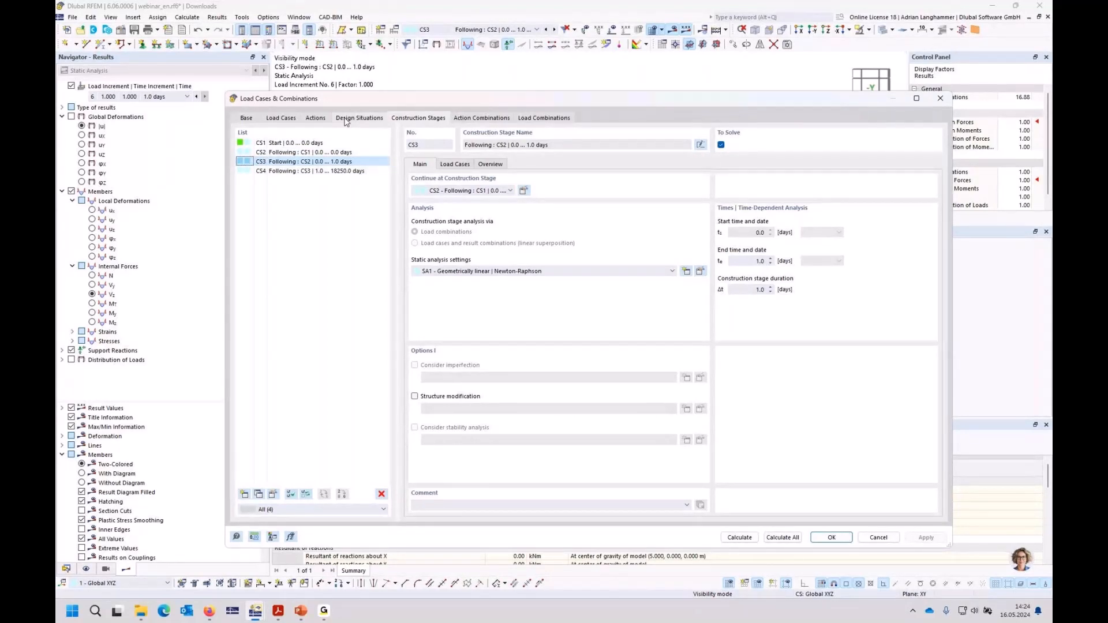
click(345, 120)
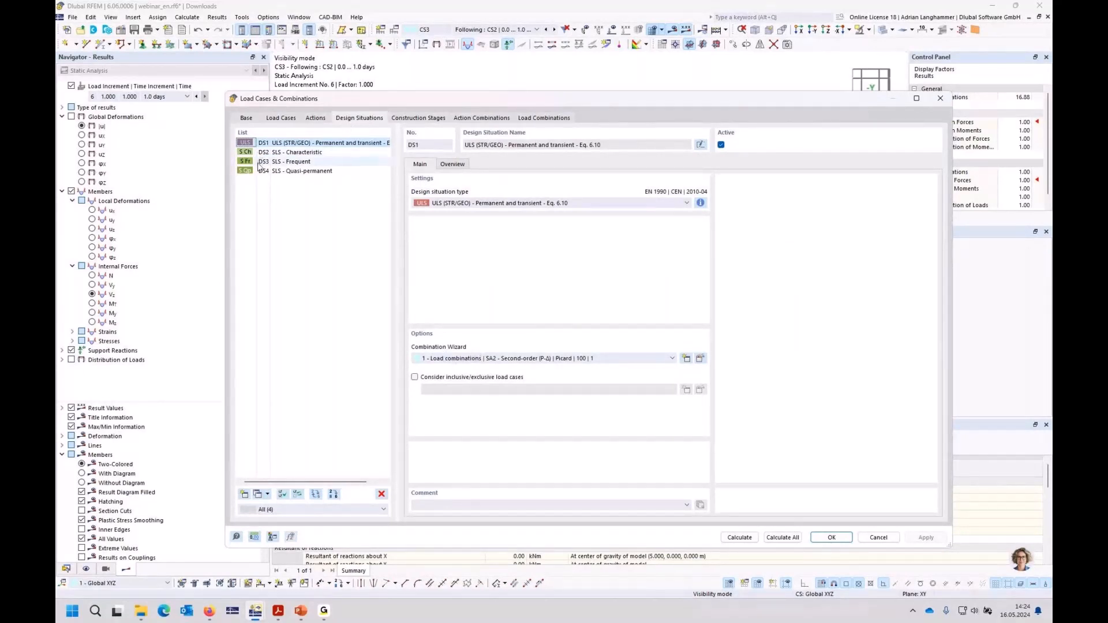
drag(260, 162, 268, 167)
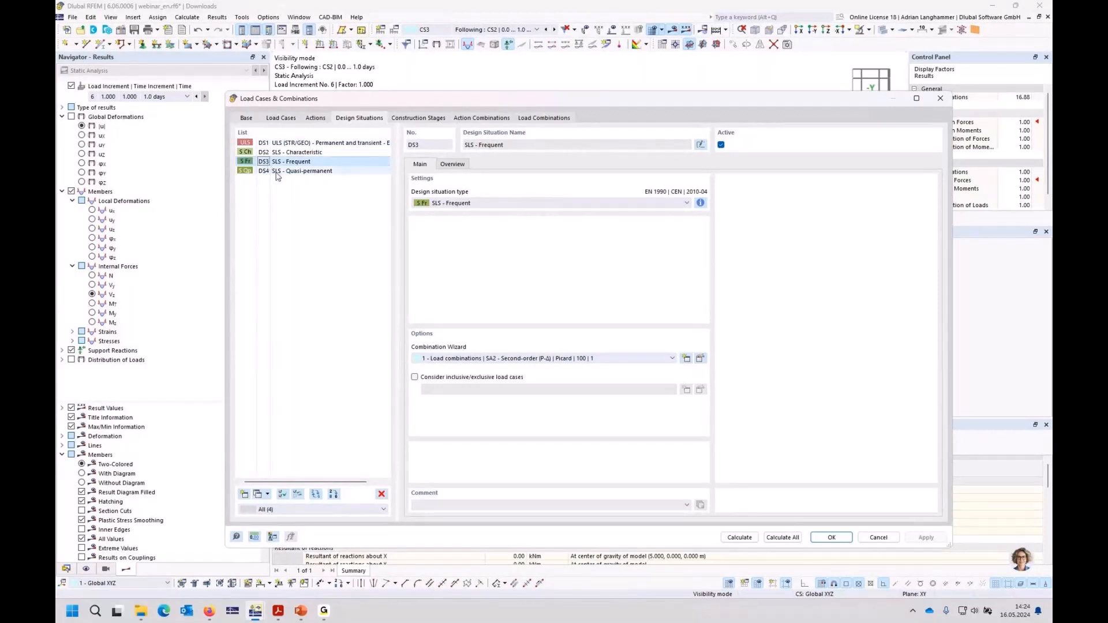
shift+click(280, 172)
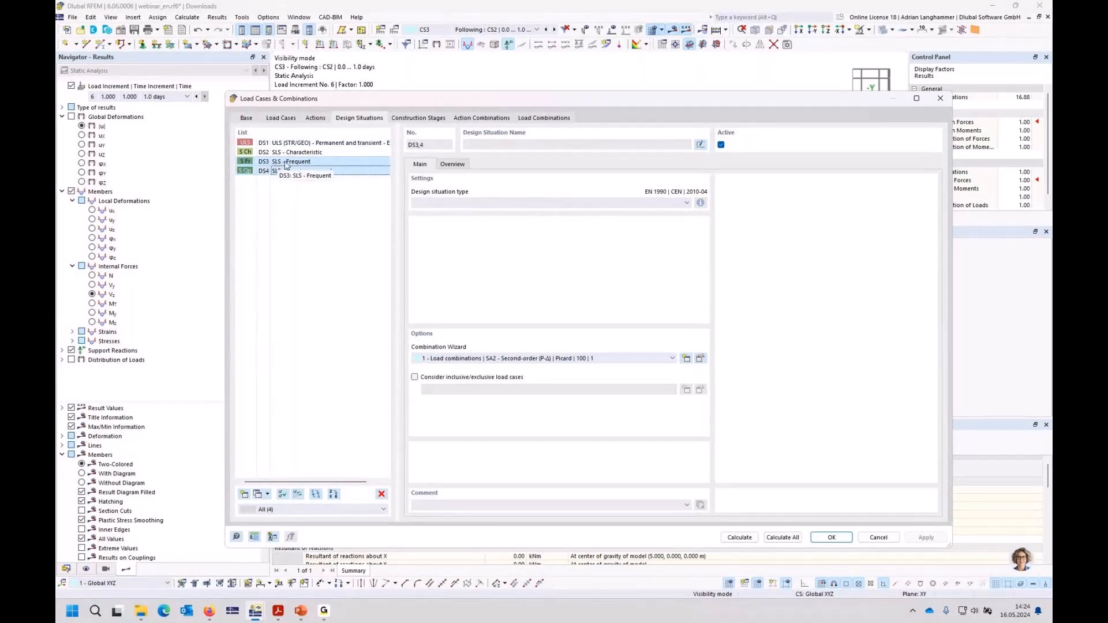
click(381, 494)
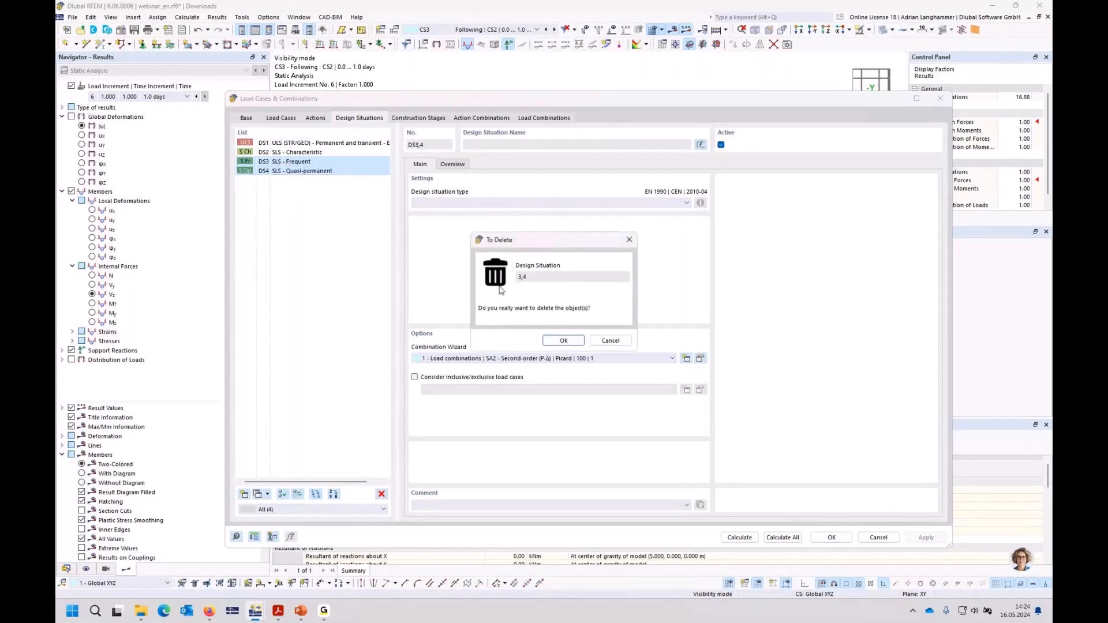
click(562, 341)
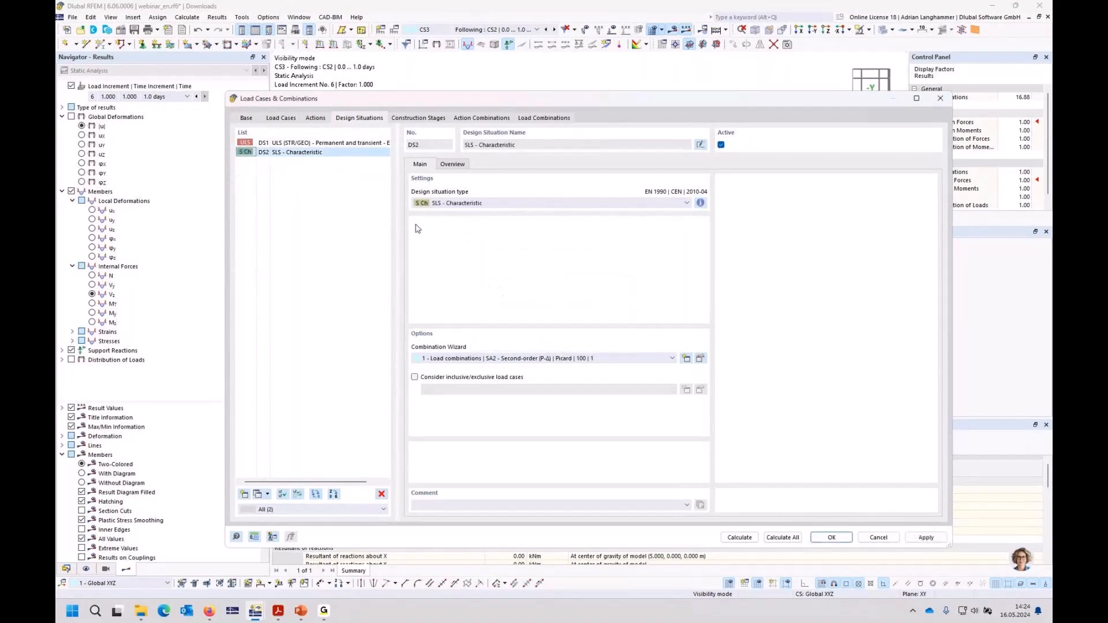
Step: Set the static analysis settings of the combination wizard used by DS2 to SA1 - Geometrically linear | Newton-Raphson
click(272, 154)
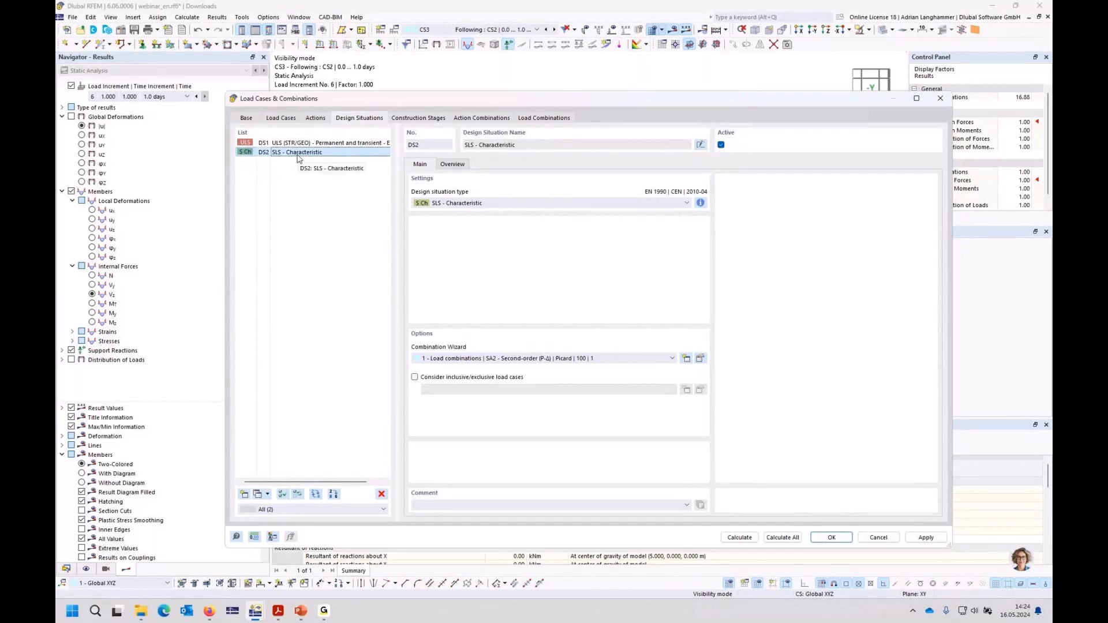
click(700, 359)
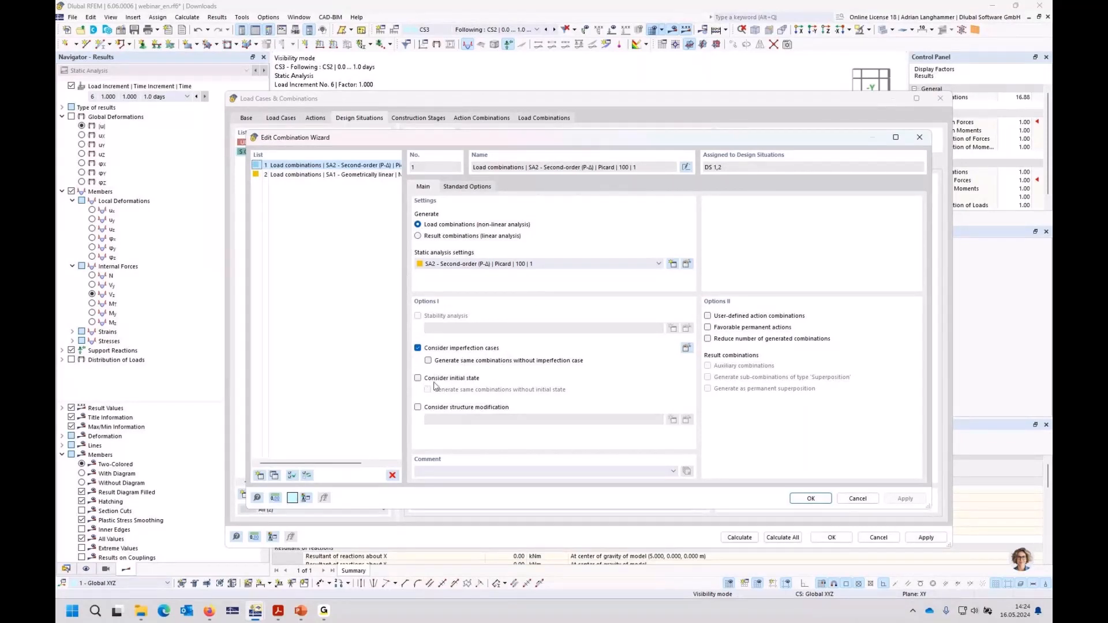
click(580, 265)
click(575, 274)
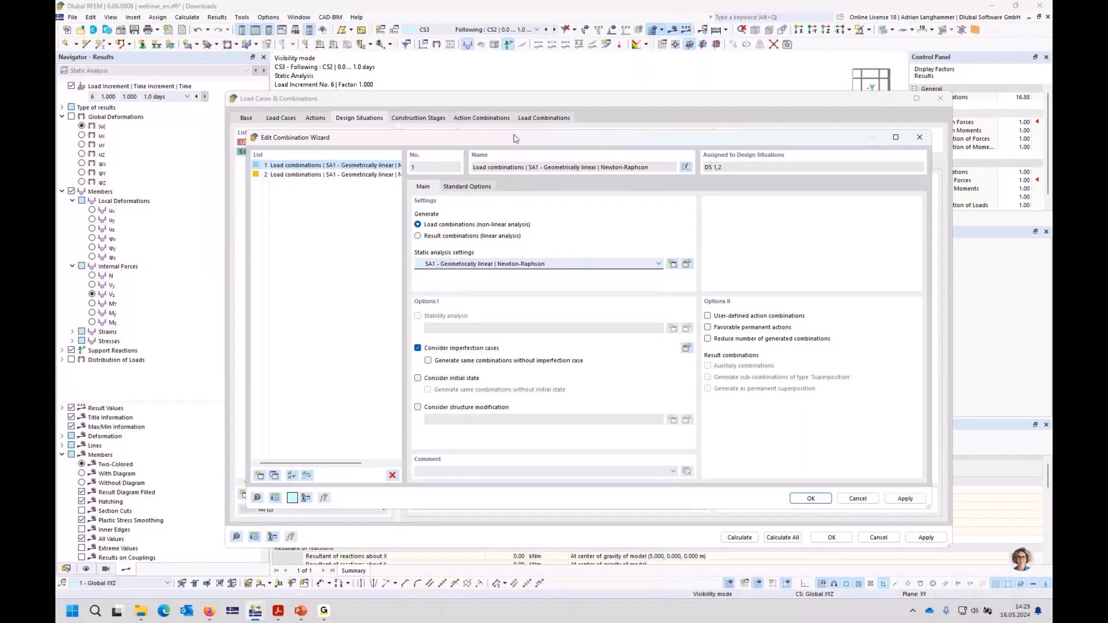
Step: Make combination wizard 1 consider the initial state, assign construction stages CS2, CS3 and CS4 with their final states, and confirm
drag(513, 138, 512, 153)
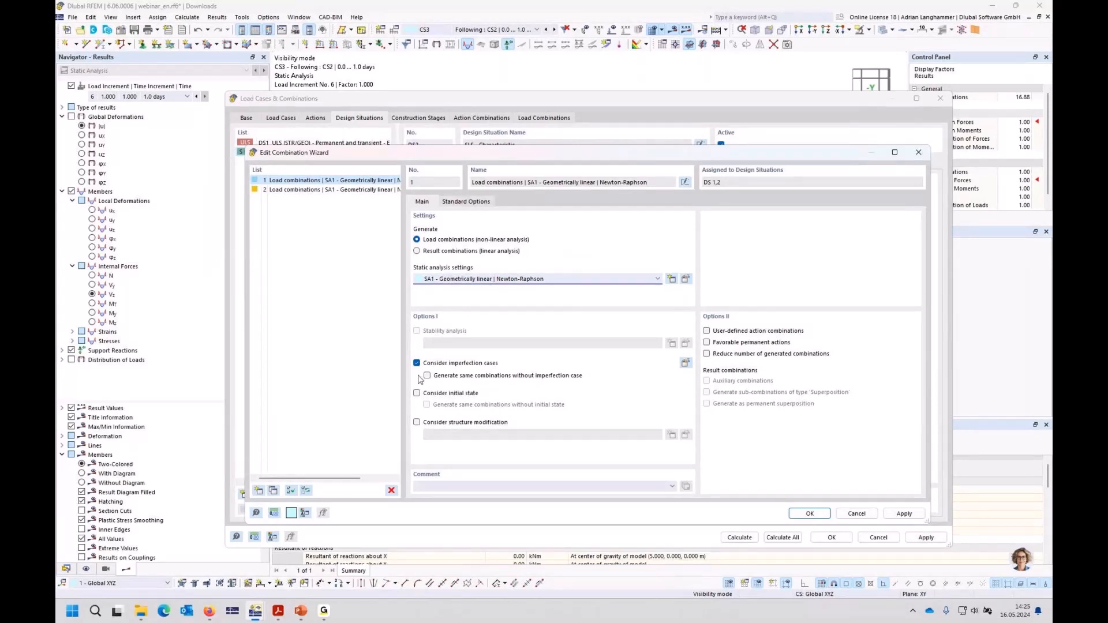
click(416, 393)
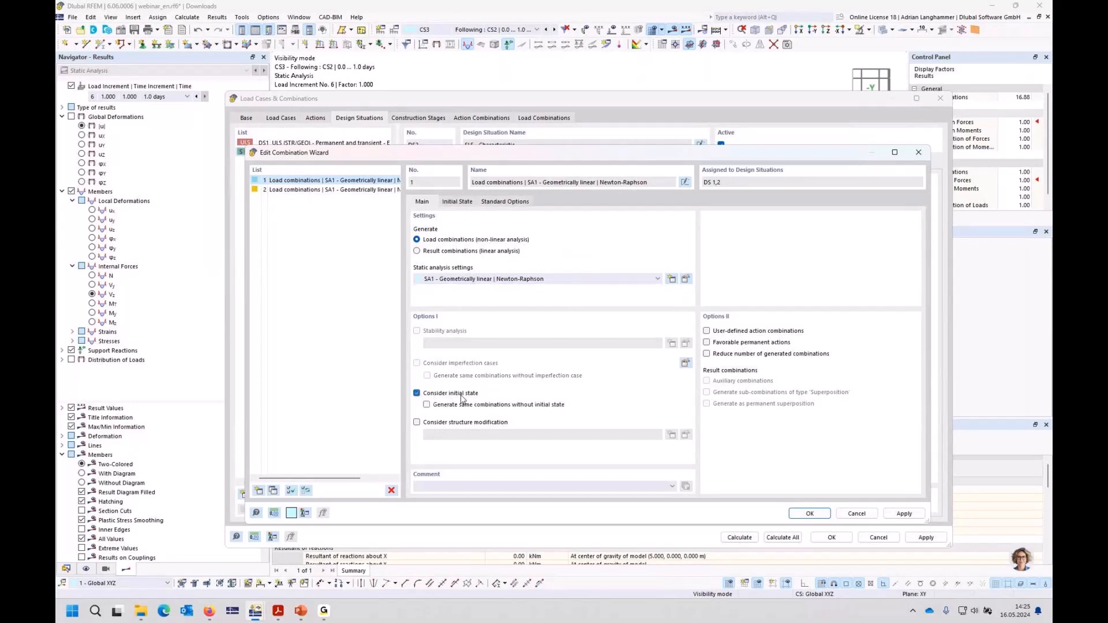
click(463, 204)
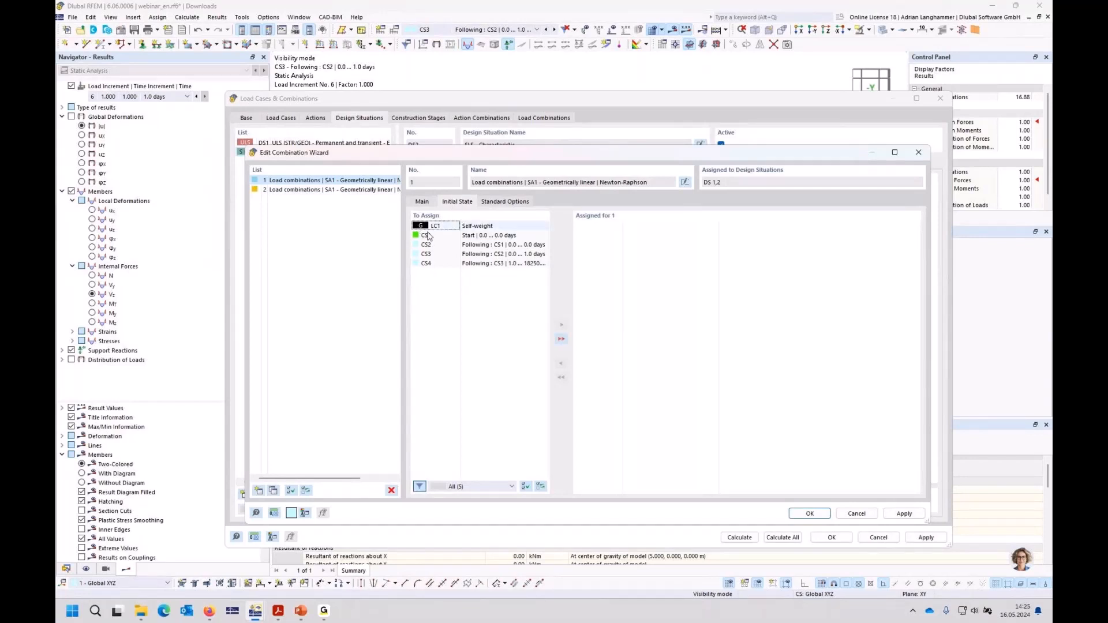
click(425, 204)
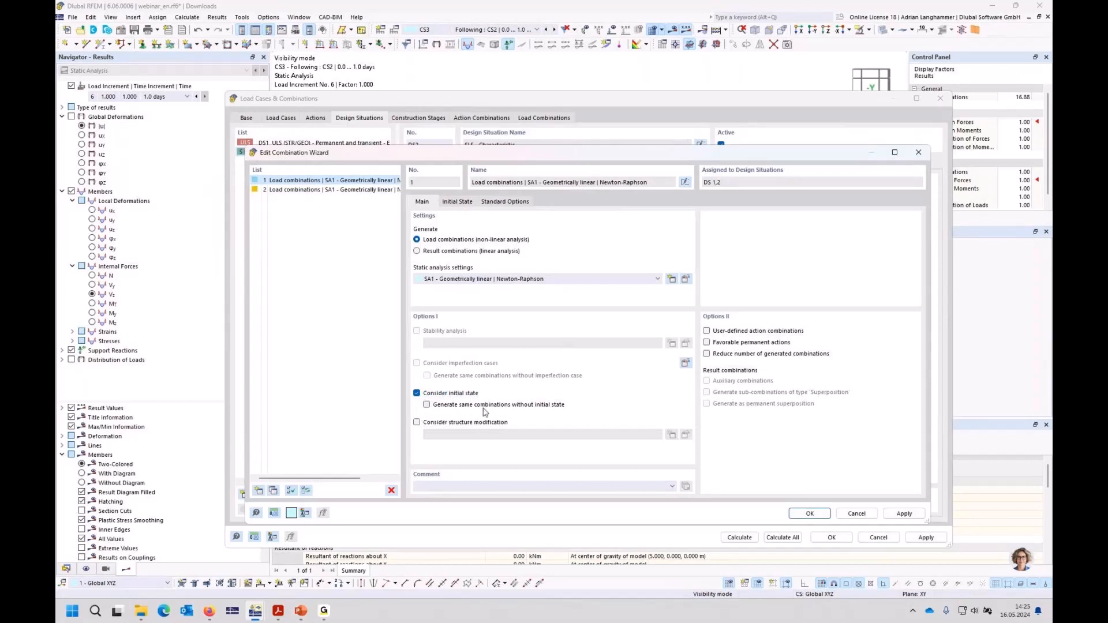
click(457, 202)
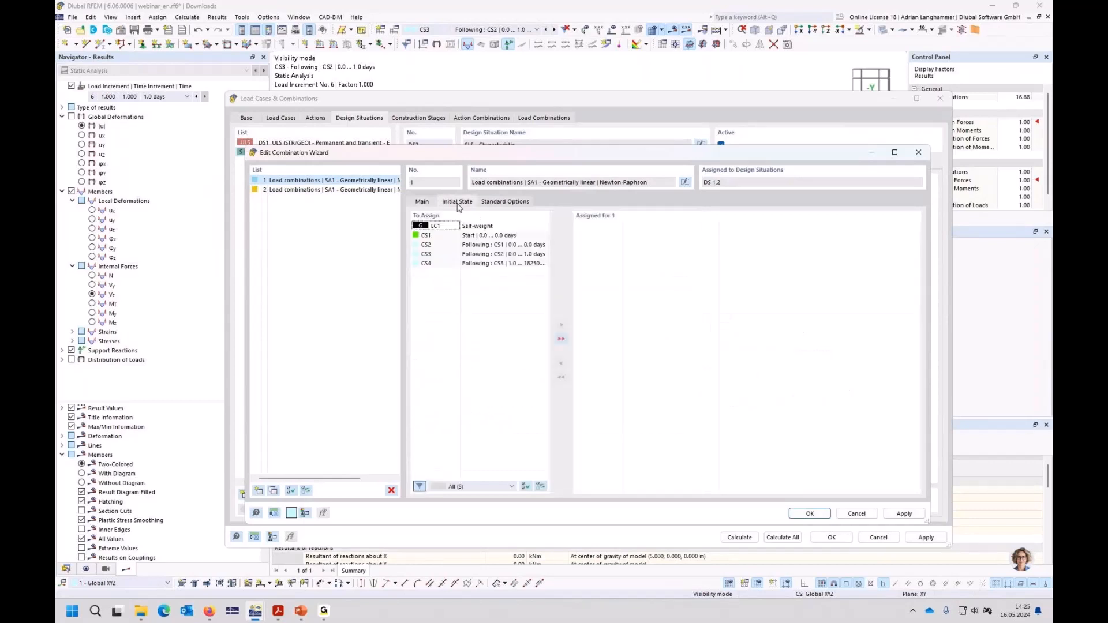
click(445, 263)
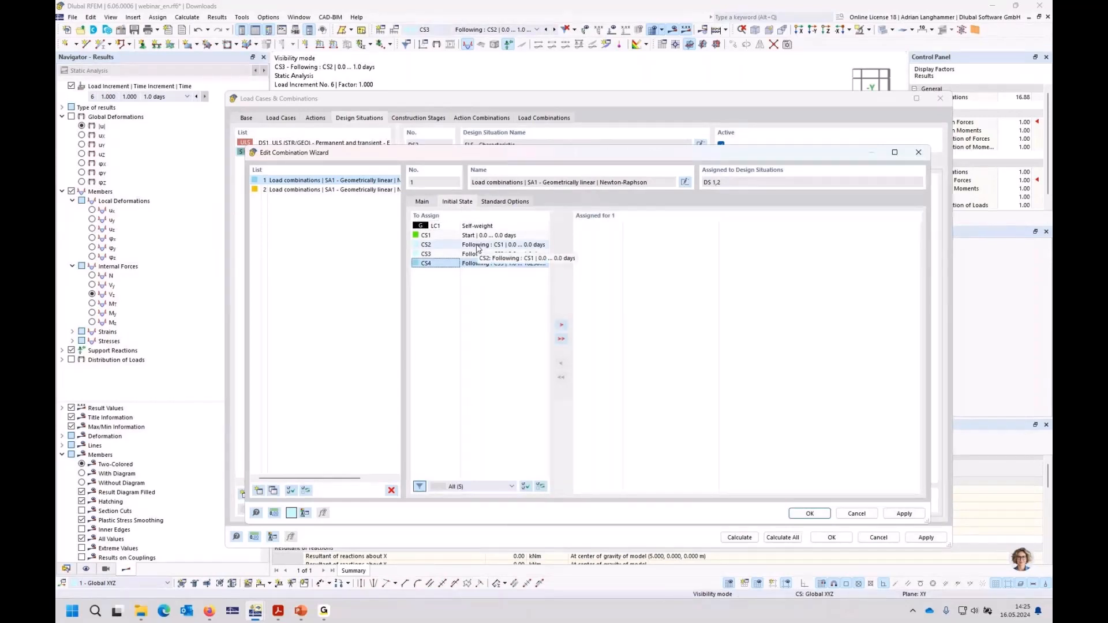
shift+click(477, 250)
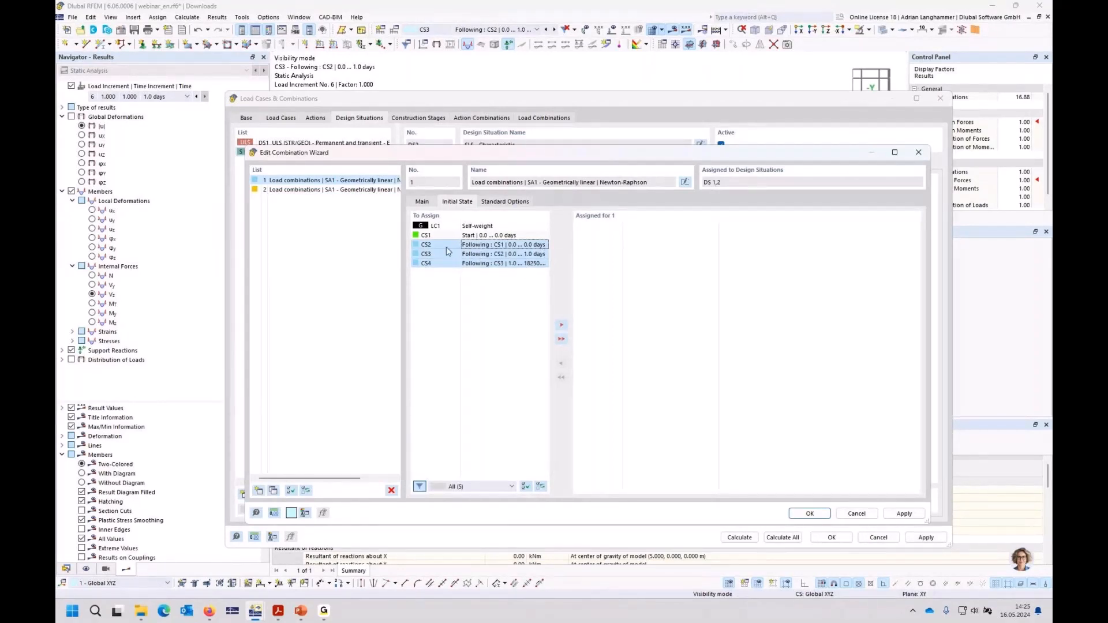
click(561, 325)
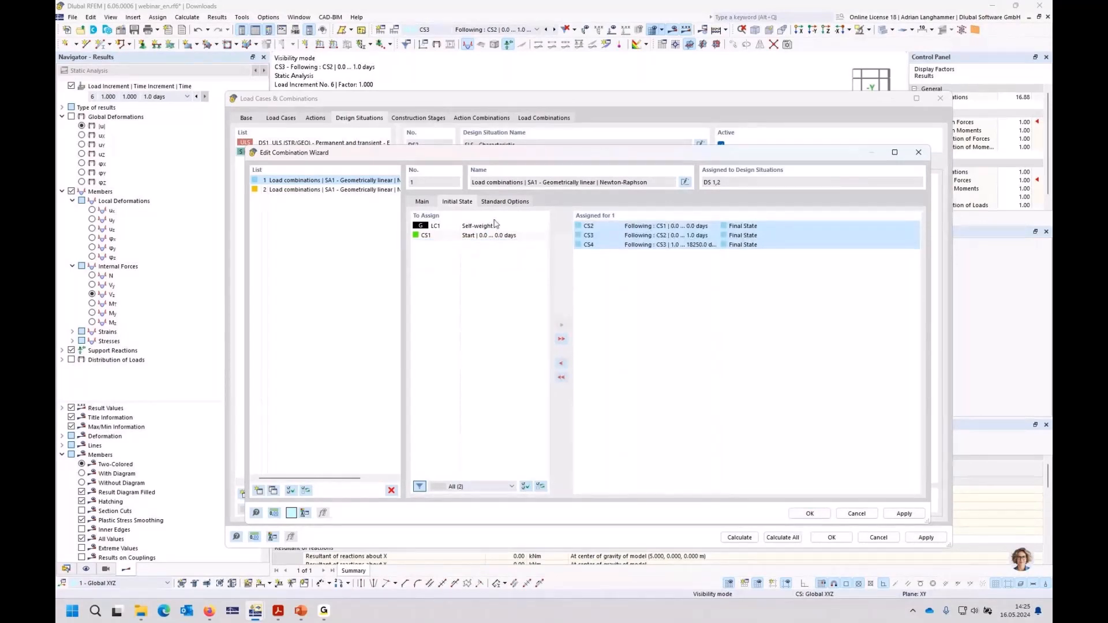
click(810, 513)
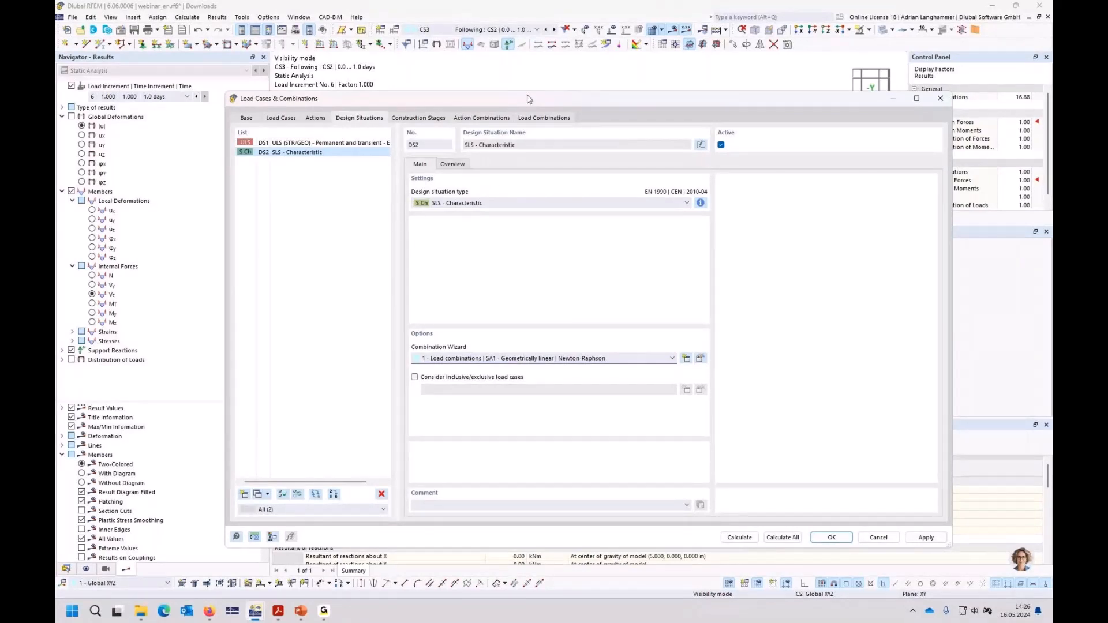
Step: Review the construction stages, the action combinations and the initial states and times of the SLS load combinations CO4, CO5 and CO6
drag(527, 100, 535, 79)
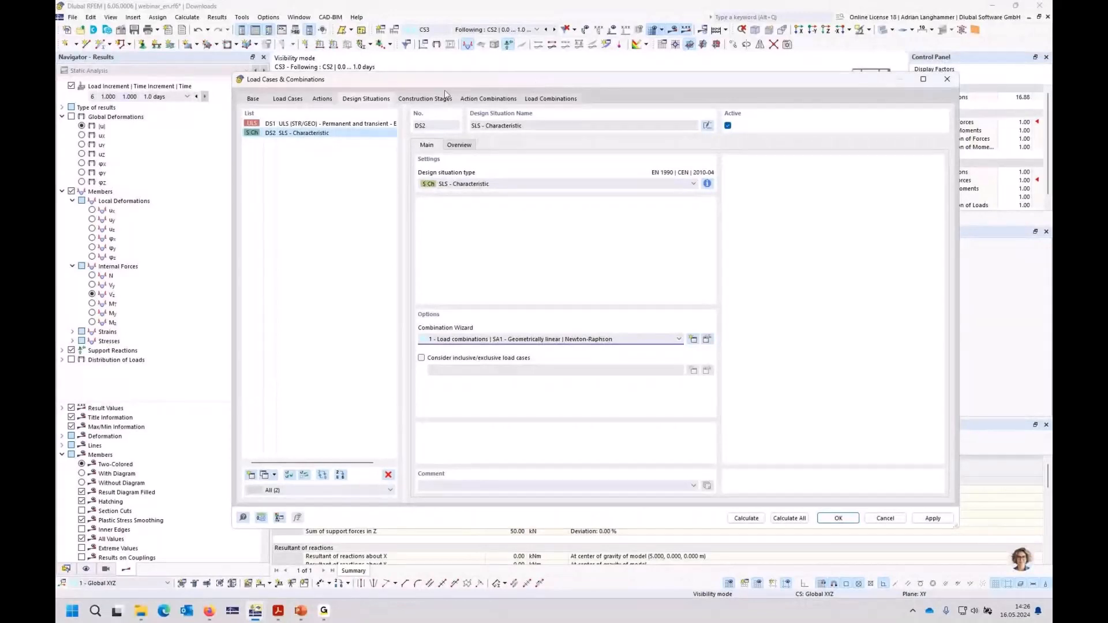
click(420, 100)
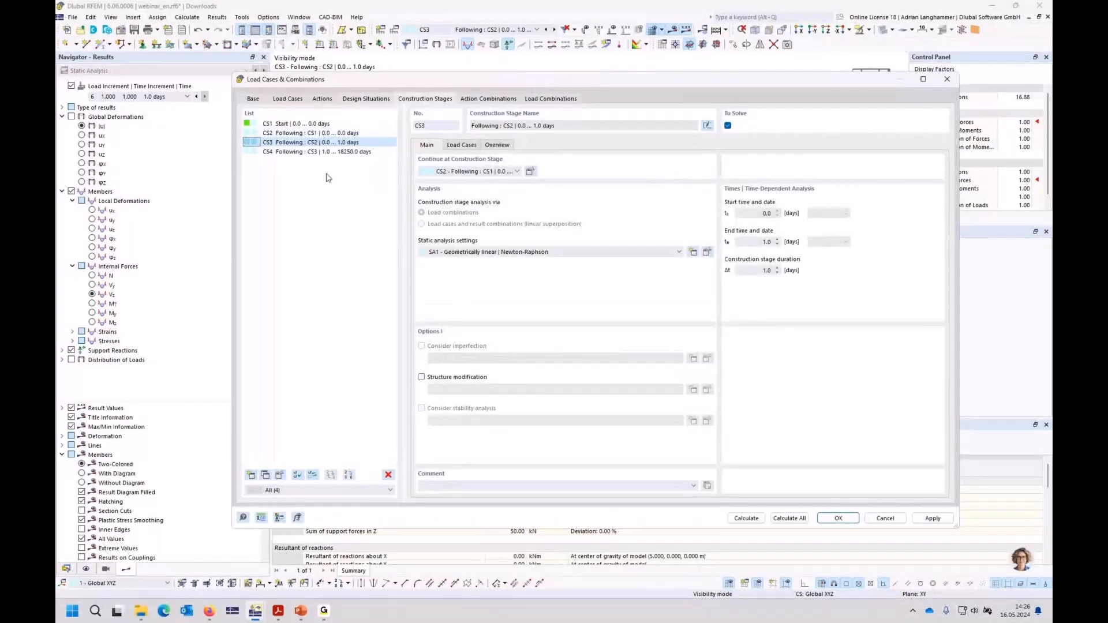
click(477, 101)
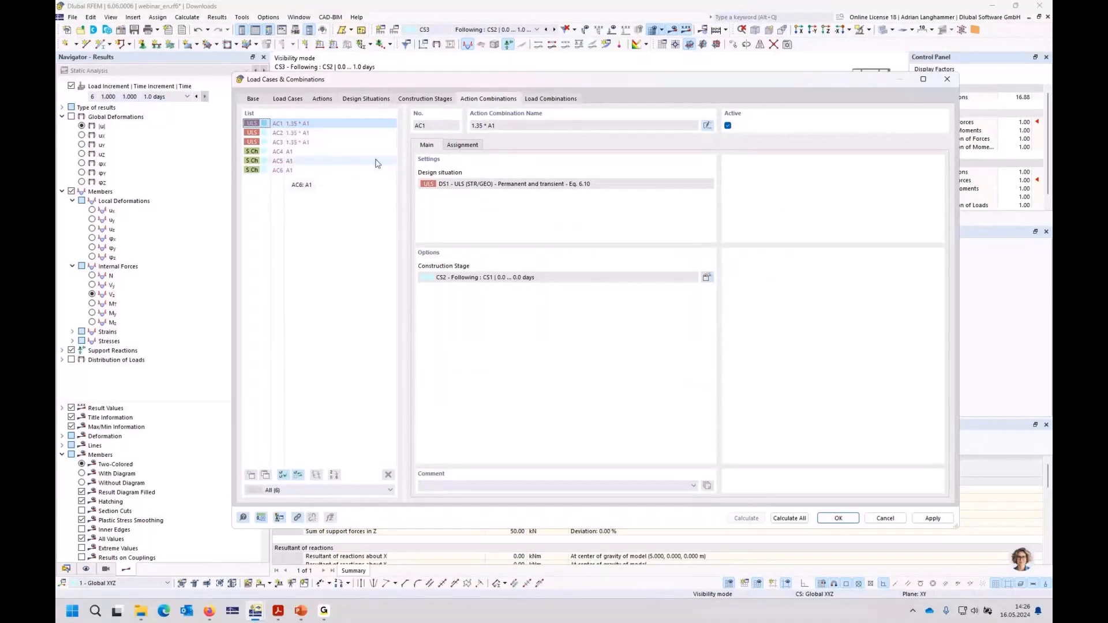
click(538, 100)
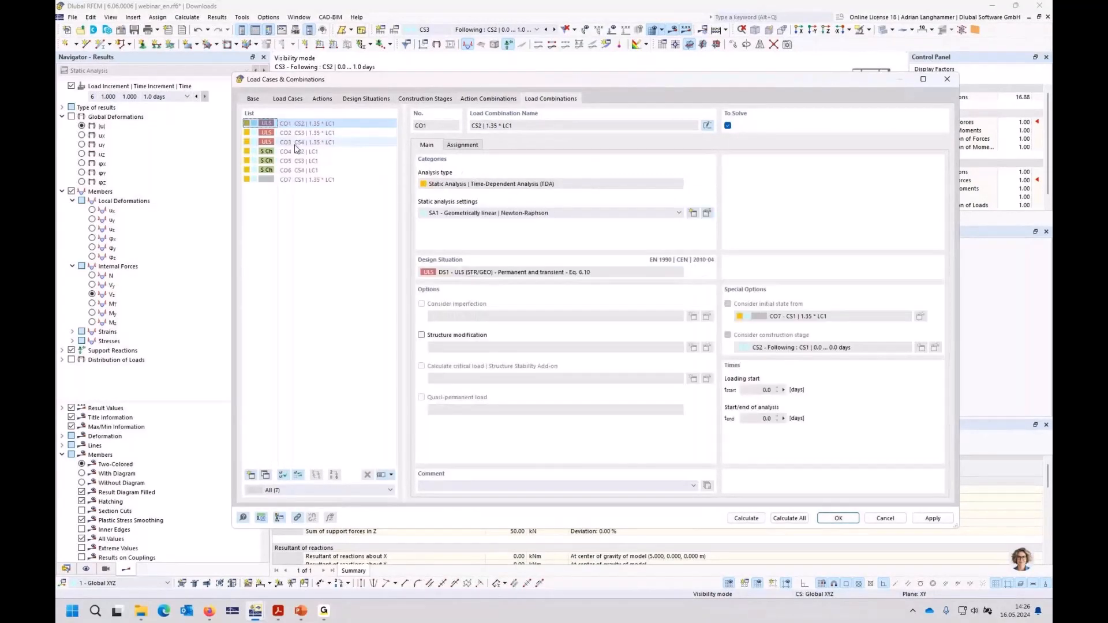
click(303, 151)
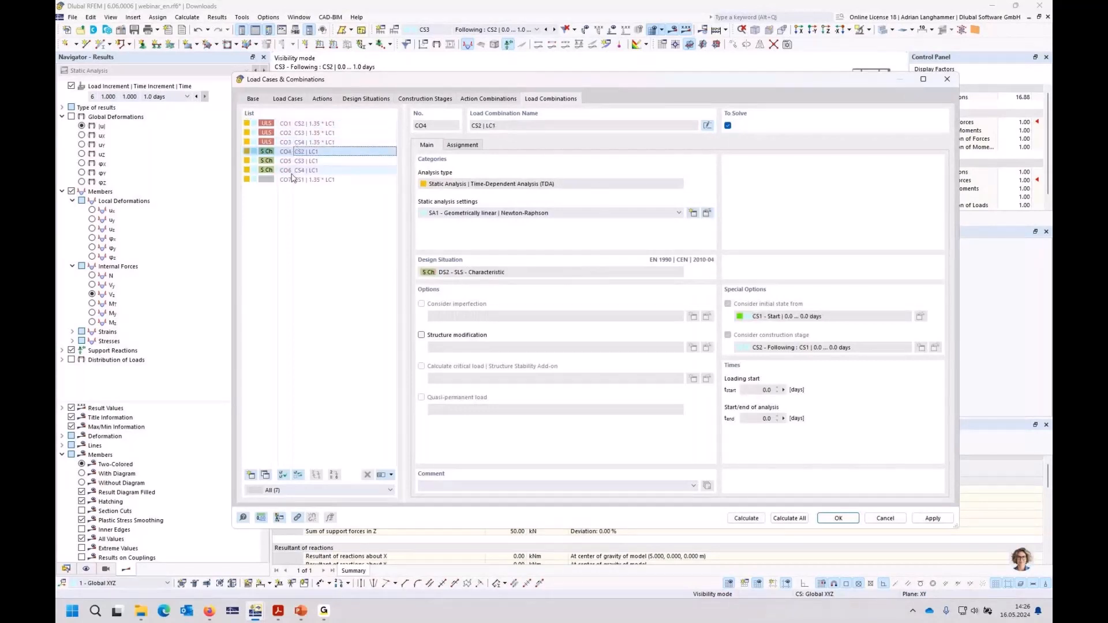
click(292, 171)
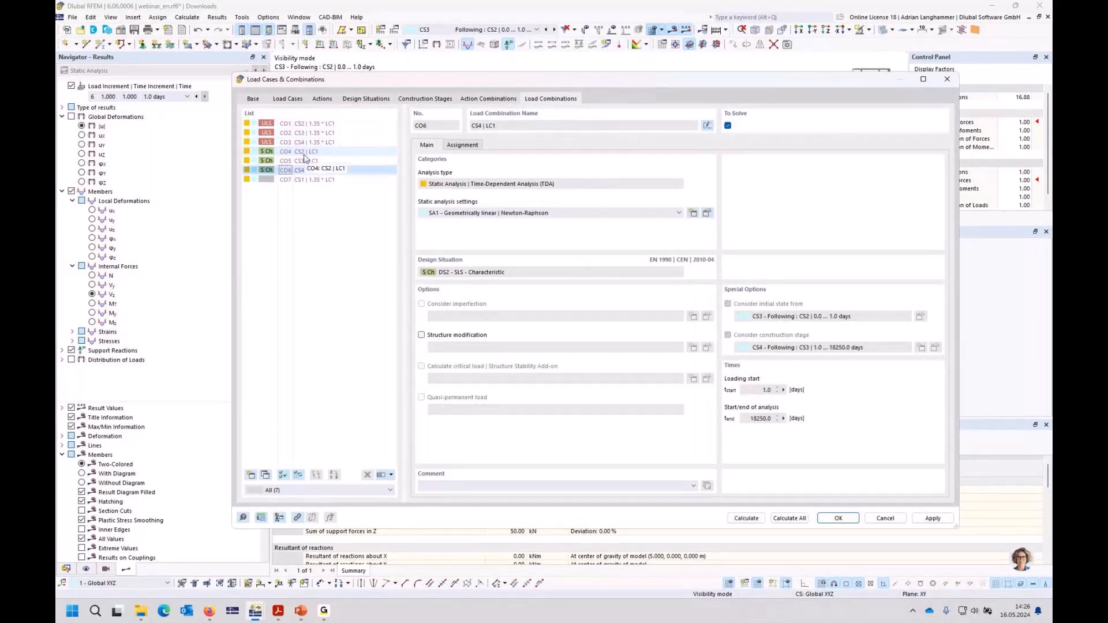
click(301, 153)
click(302, 162)
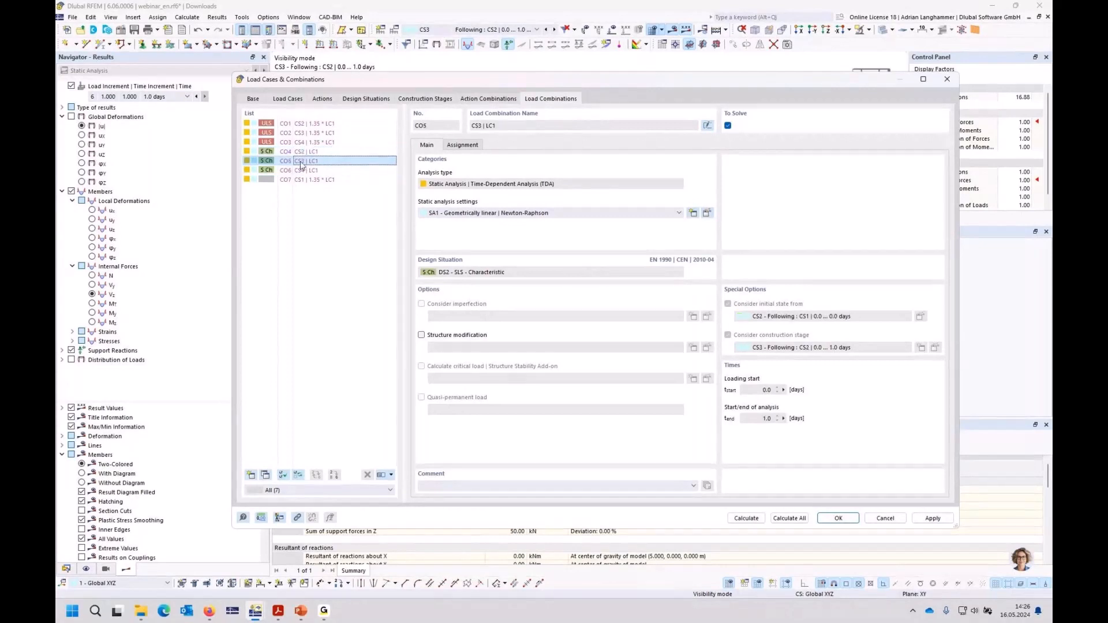
Step: Review the initial states, construction stages and times of the generated ULS and SLS load combinations and CO7, and accept the load cases and combinations
click(304, 172)
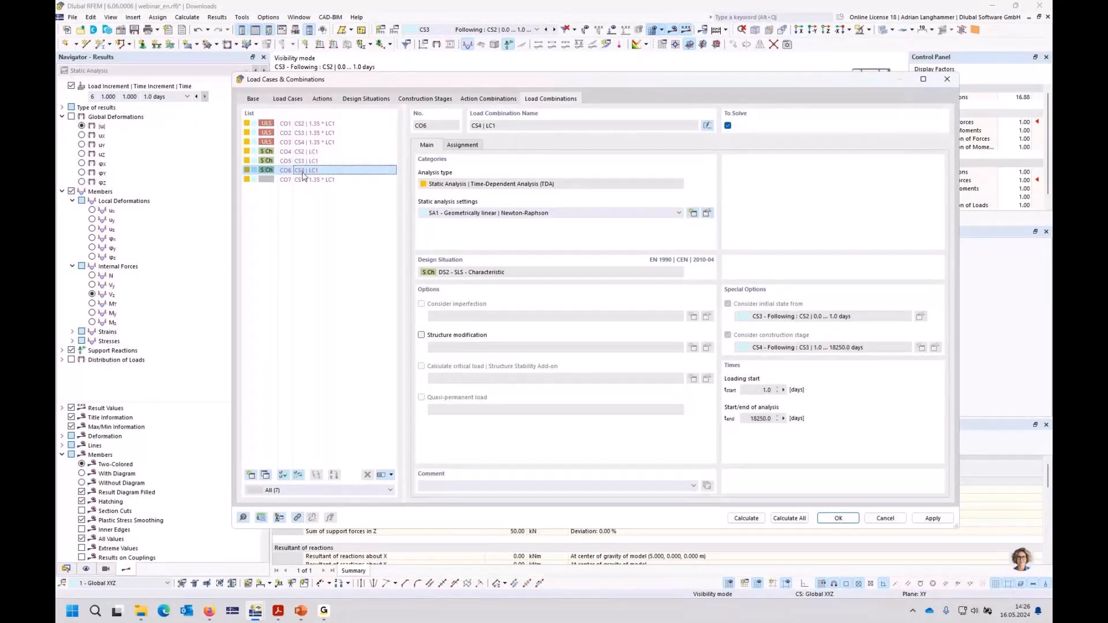
click(306, 124)
shift+click(314, 144)
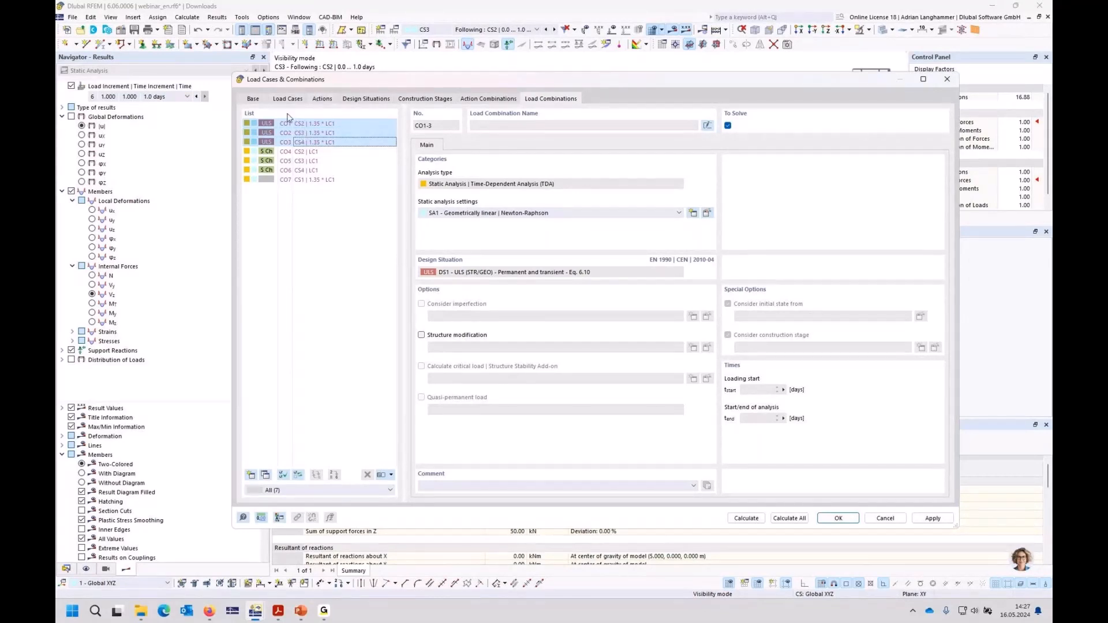
click(306, 153)
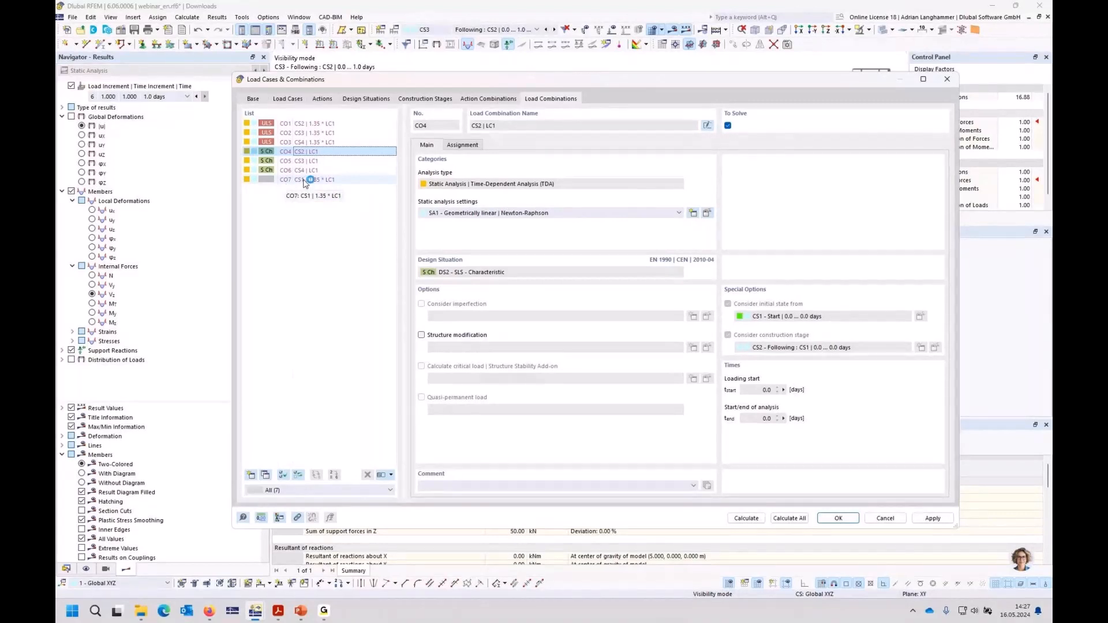
click(305, 124)
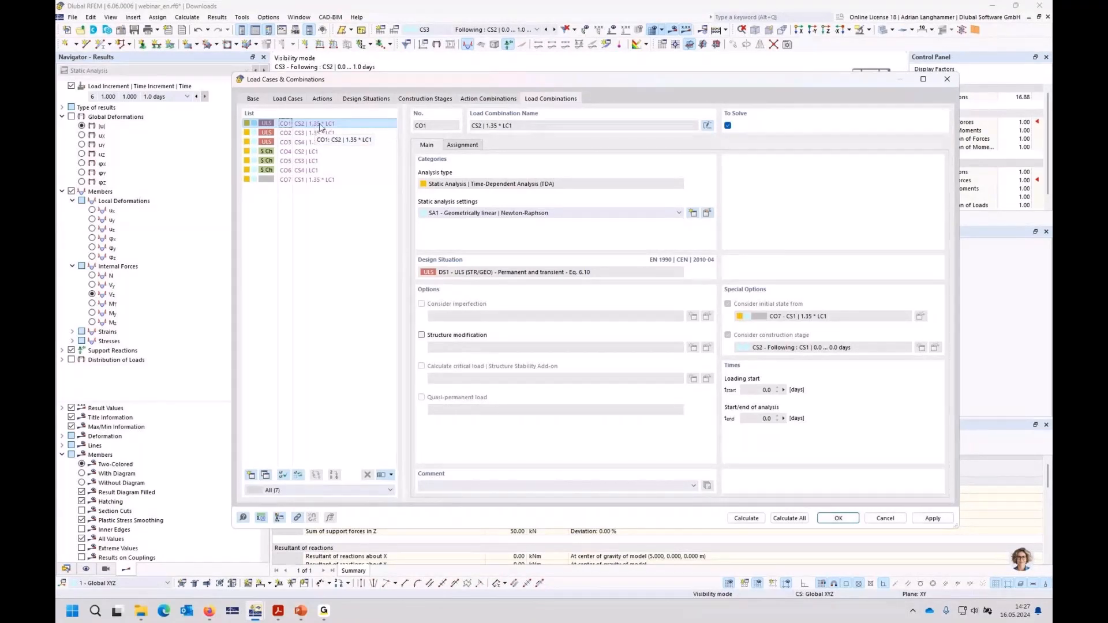
click(283, 181)
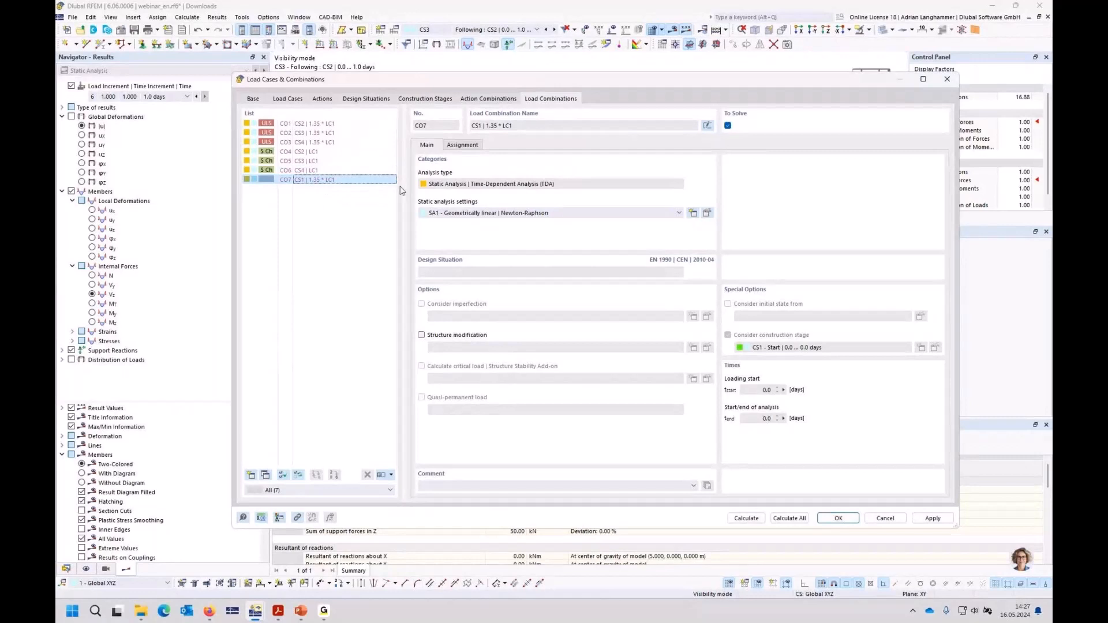
click(344, 153)
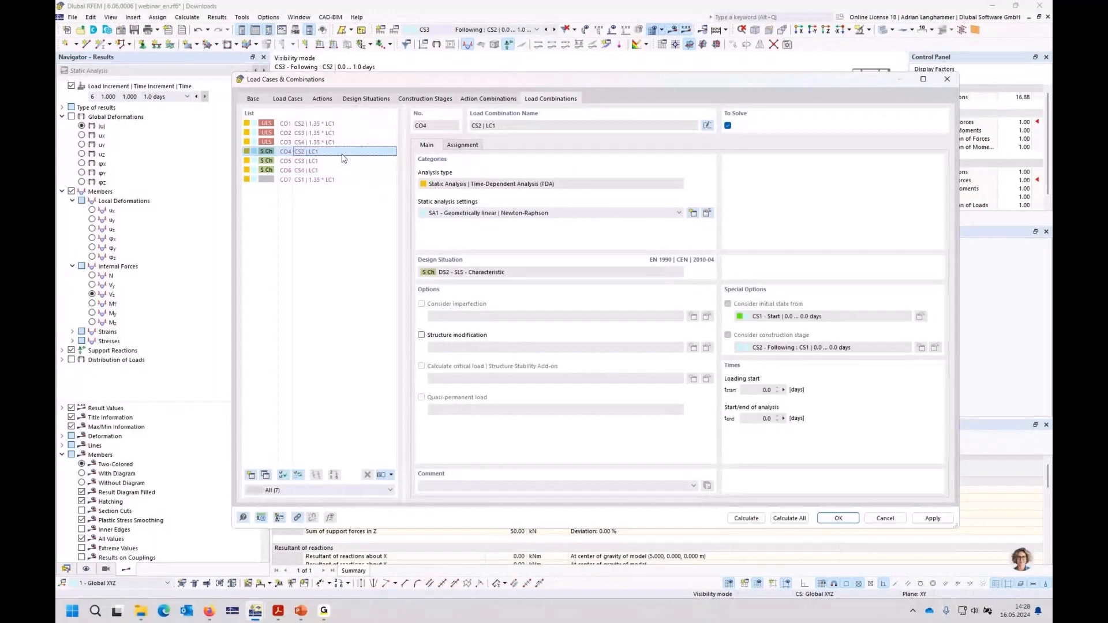
click(341, 161)
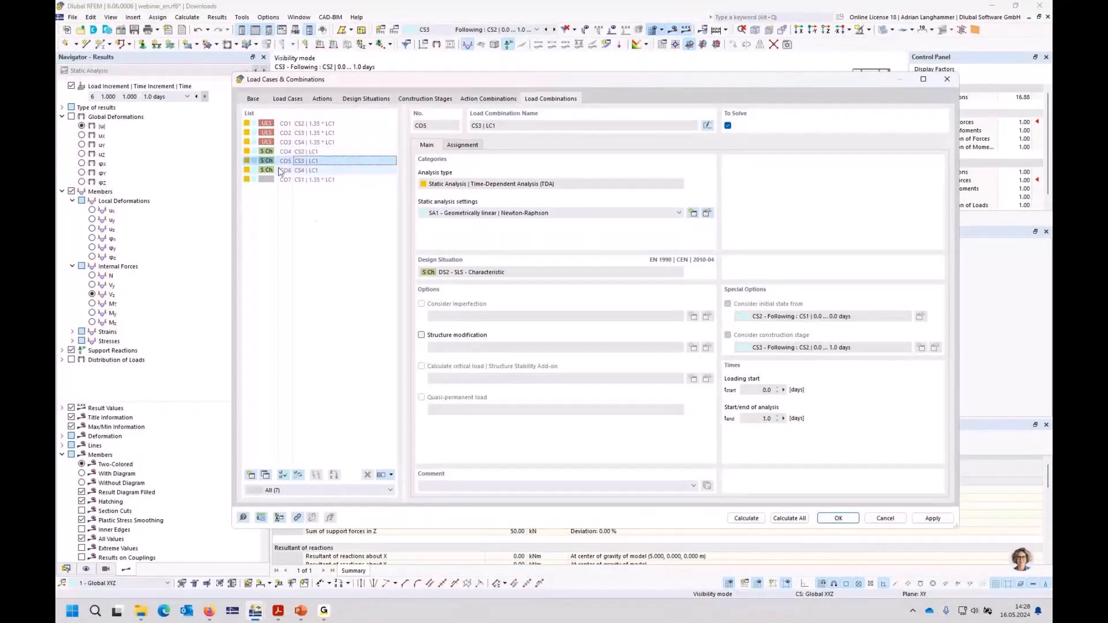
click(839, 518)
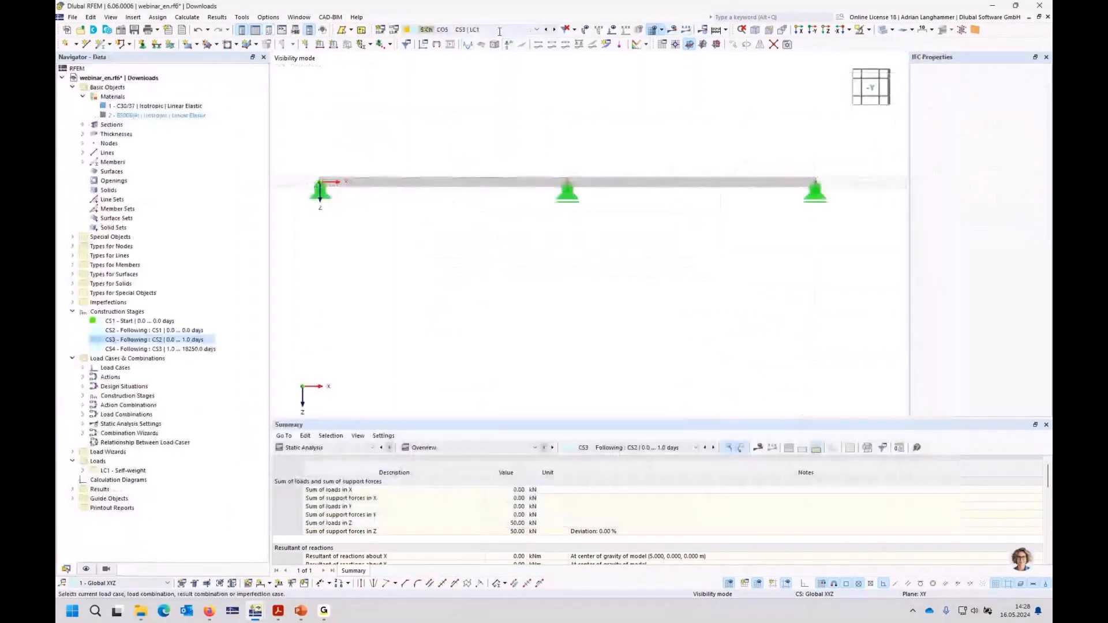
Step: Display the results of design situation DS2 - SLS - Characteristic, followed by those of load combination CO4
click(500, 30)
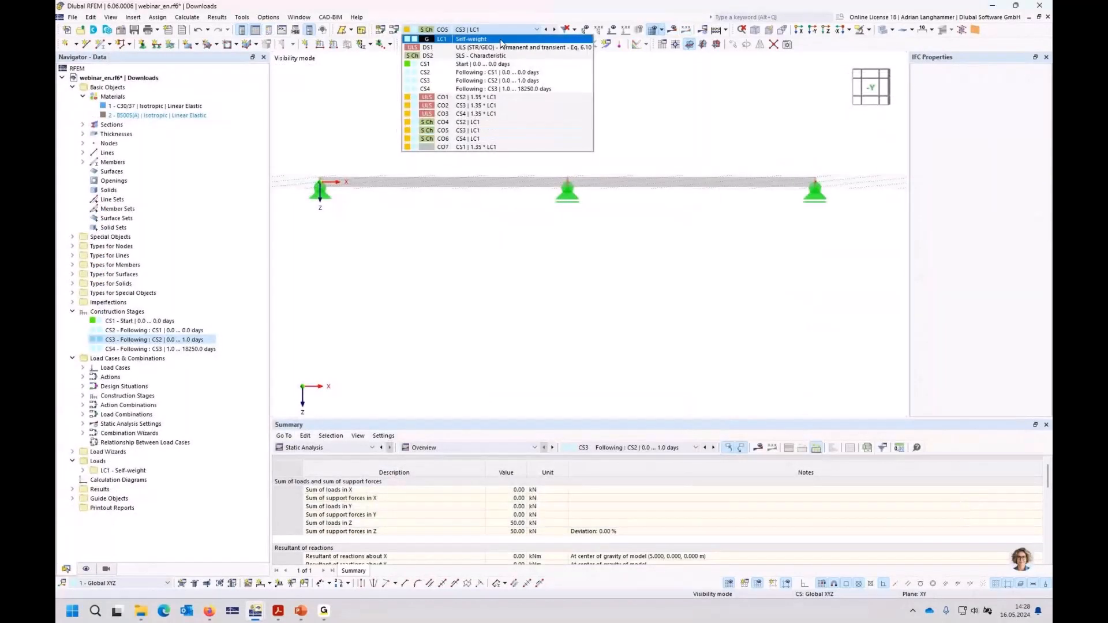
click(479, 55)
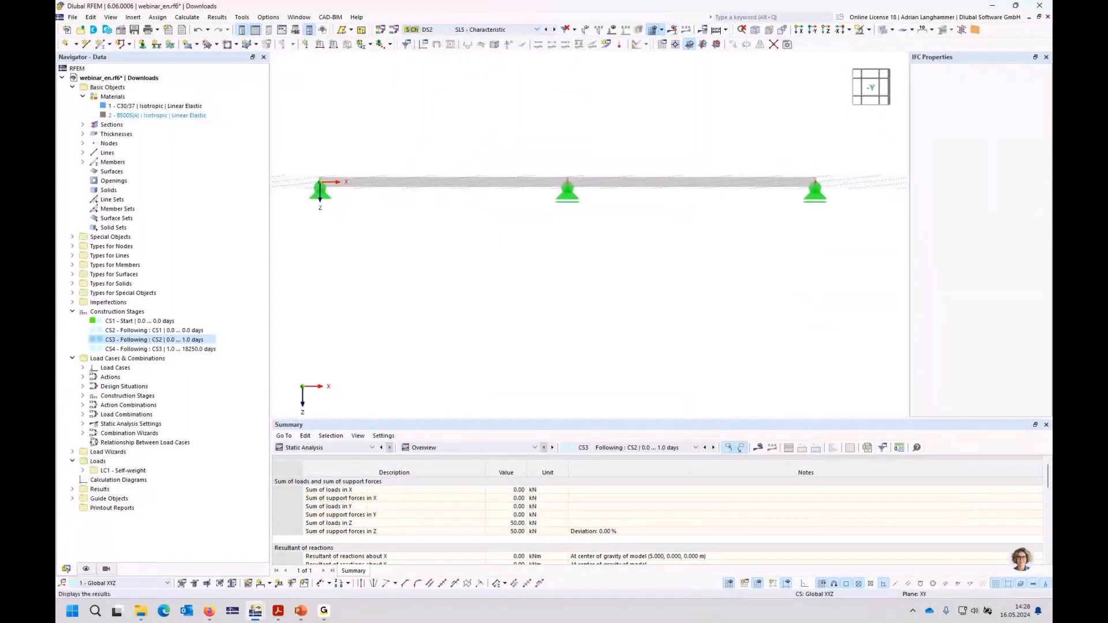
click(673, 30)
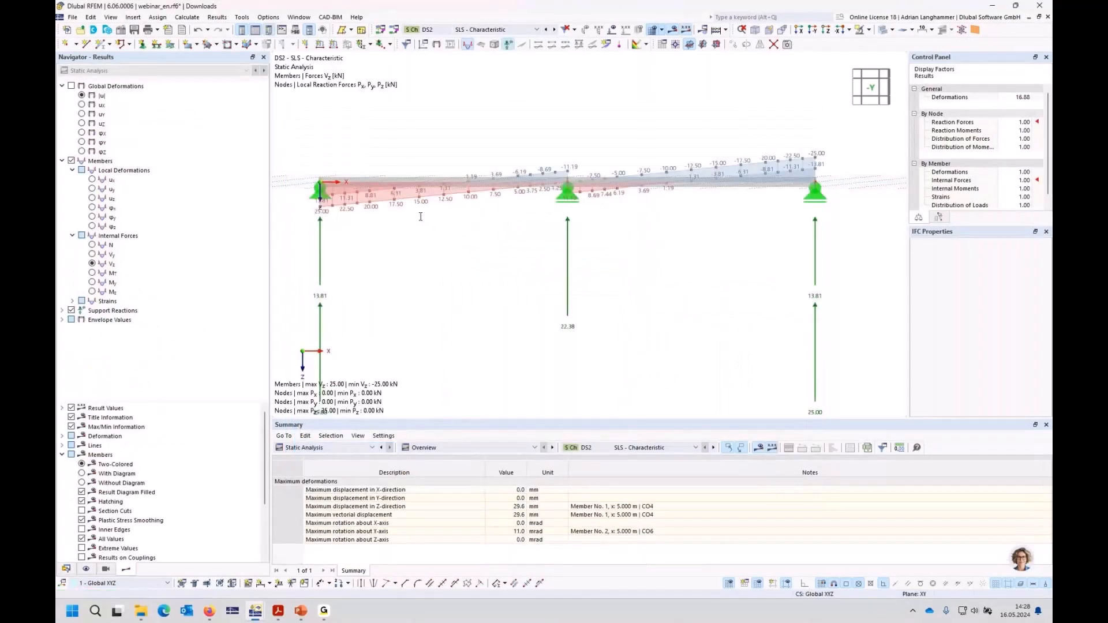
click(497, 29)
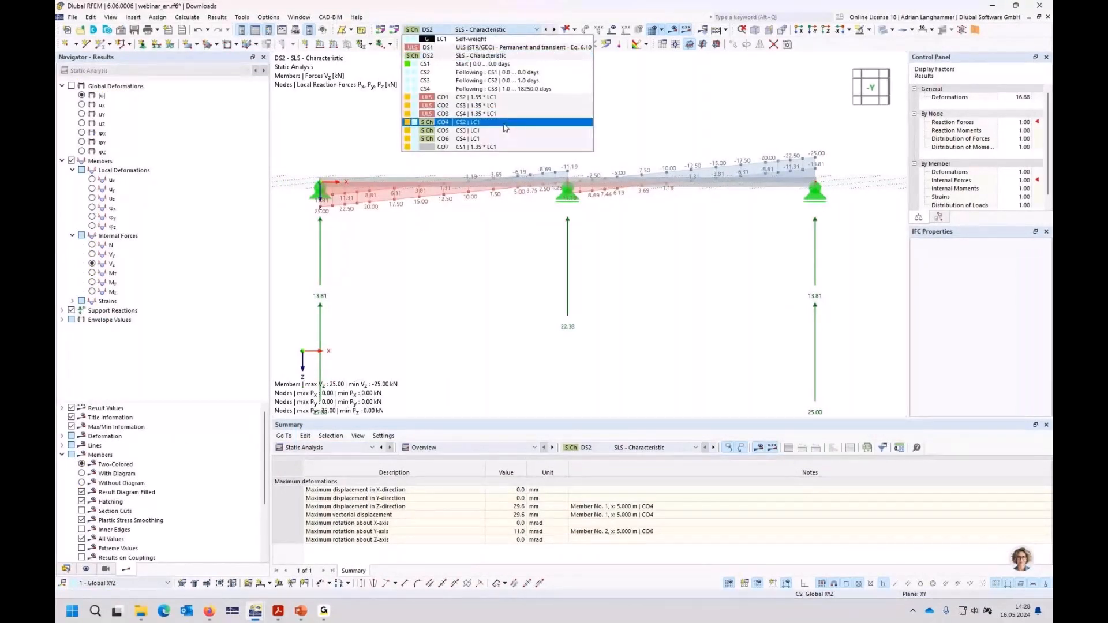
click(504, 127)
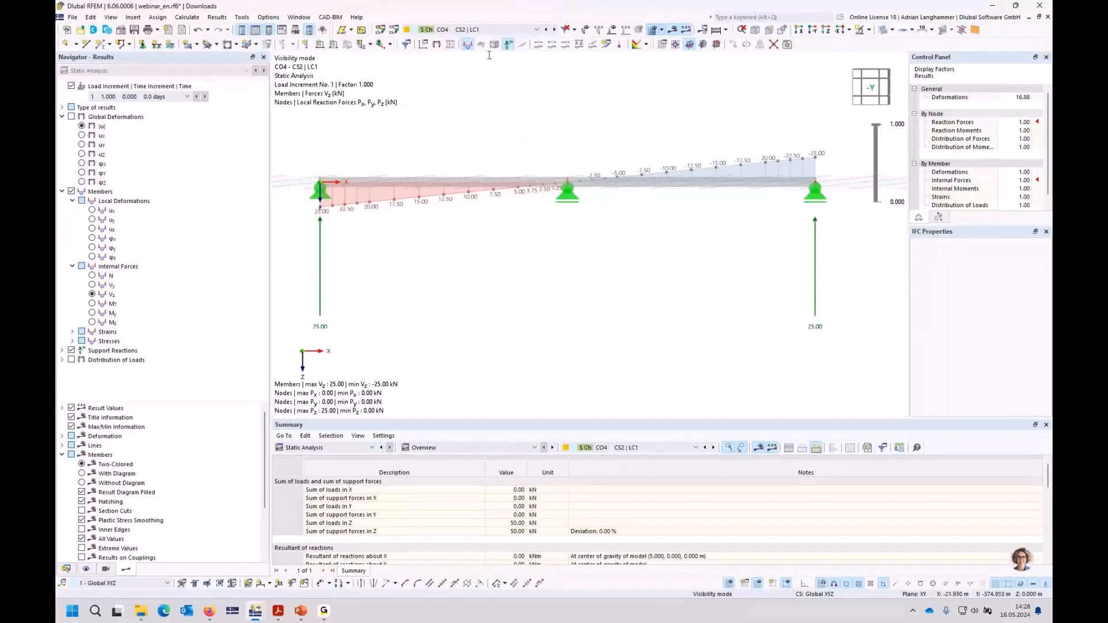
Step: Display the results of load combination CO5 at load increment 6 (1.0 days) and show the member bending moments My
click(515, 30)
click(482, 127)
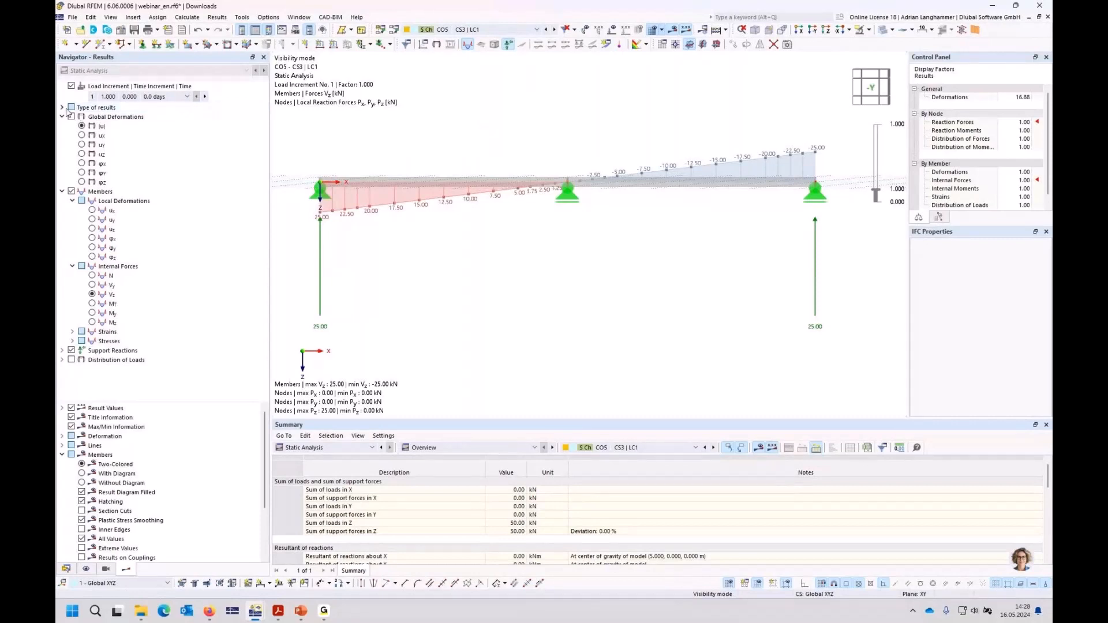
click(187, 96)
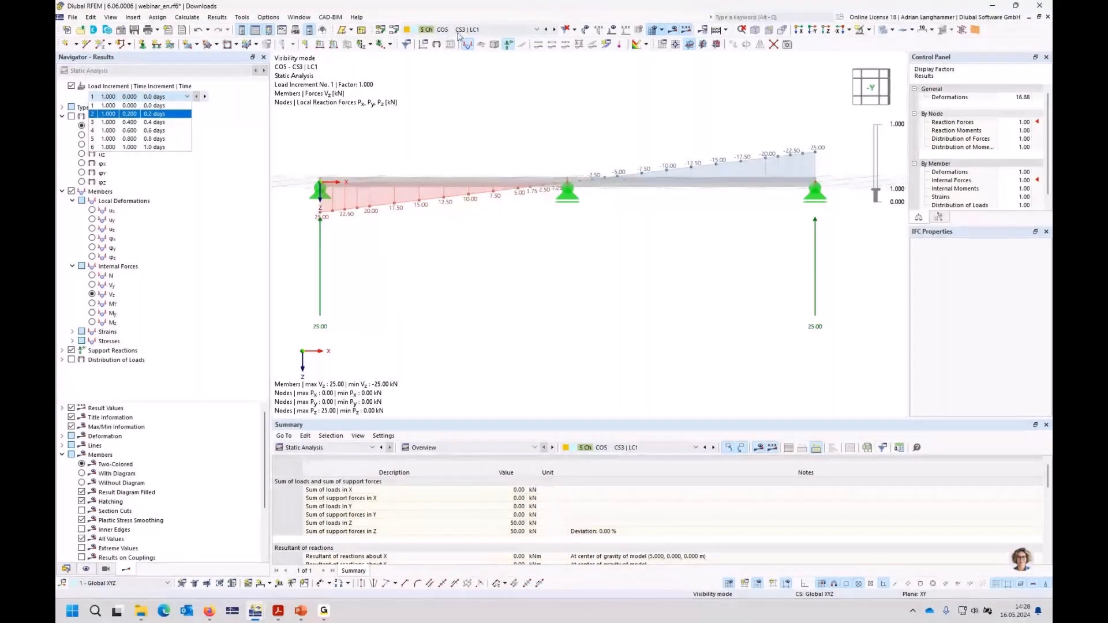
click(169, 149)
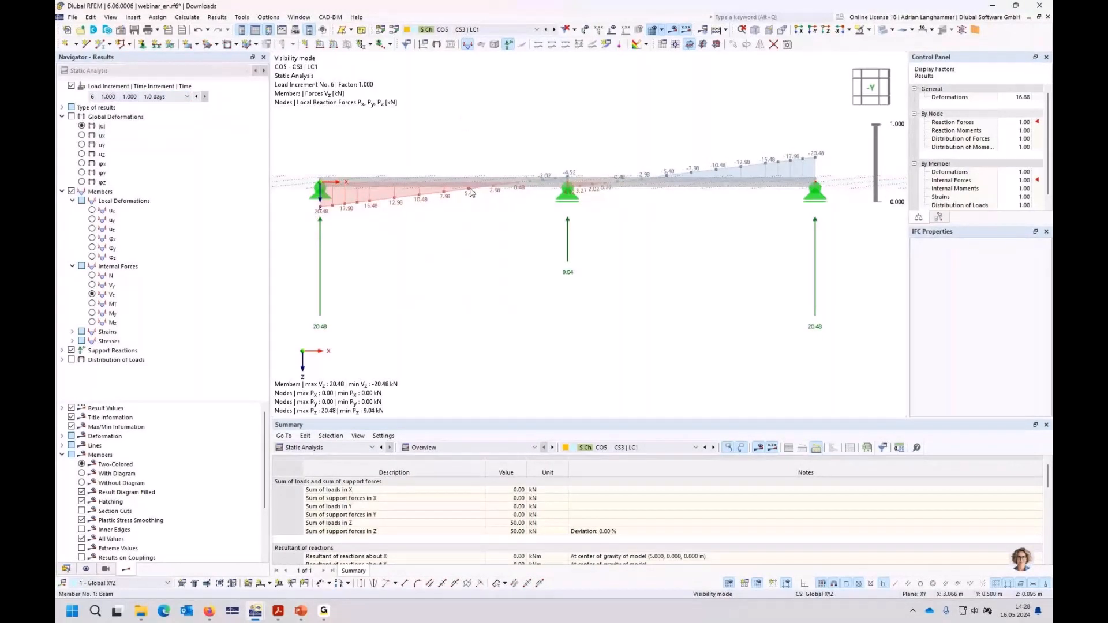
click(92, 313)
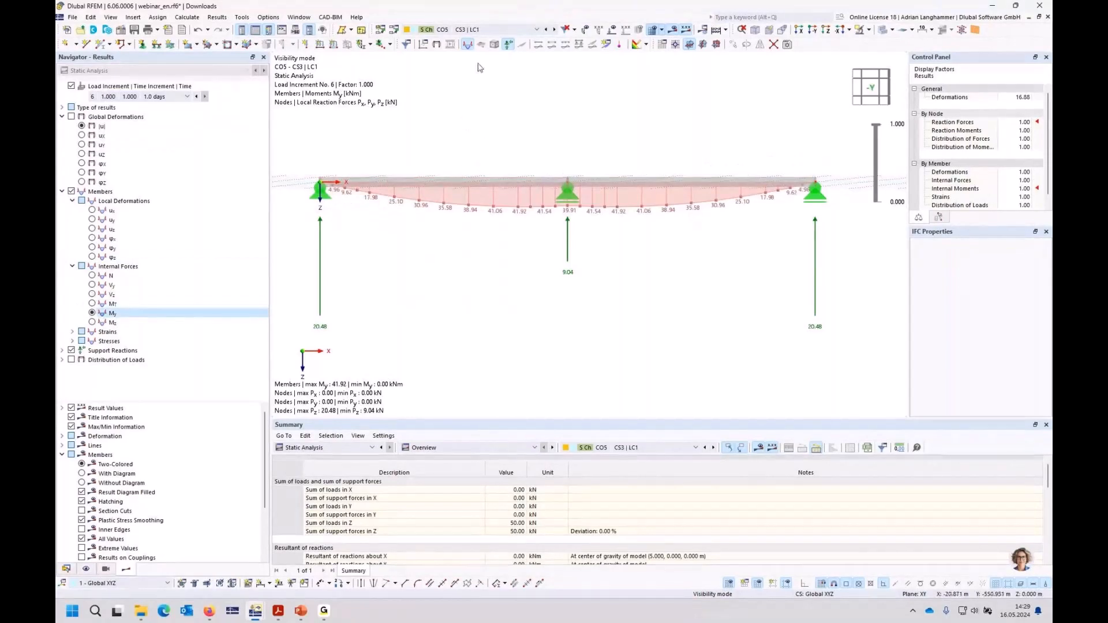
Step: Compare the final results of CO5's moments My and support reactions with their differences to initial state
click(62, 108)
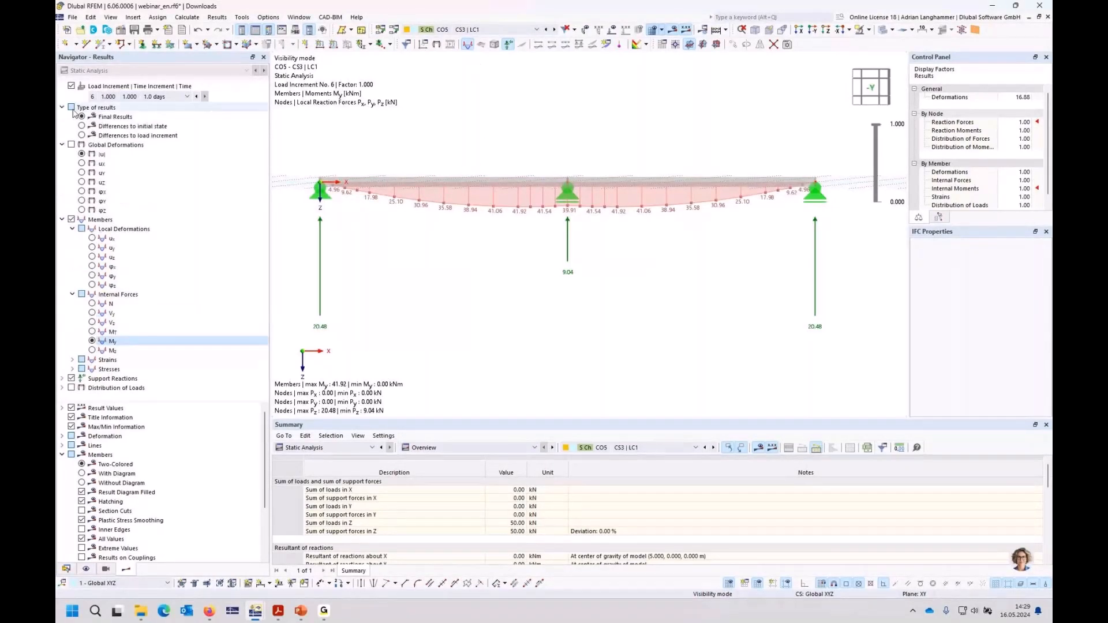
click(117, 117)
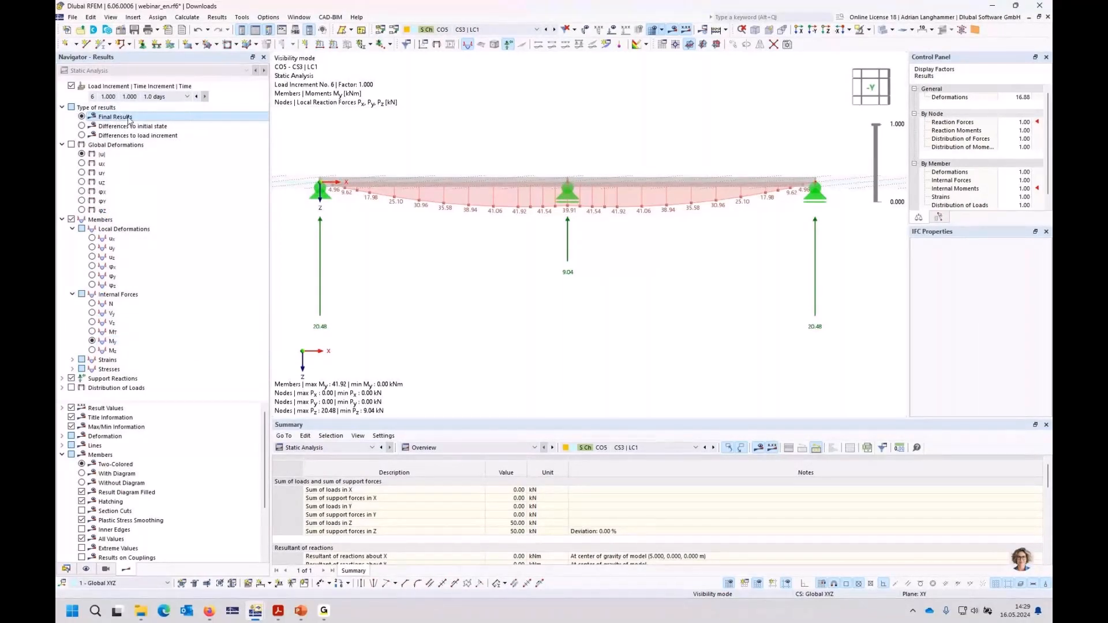
click(83, 126)
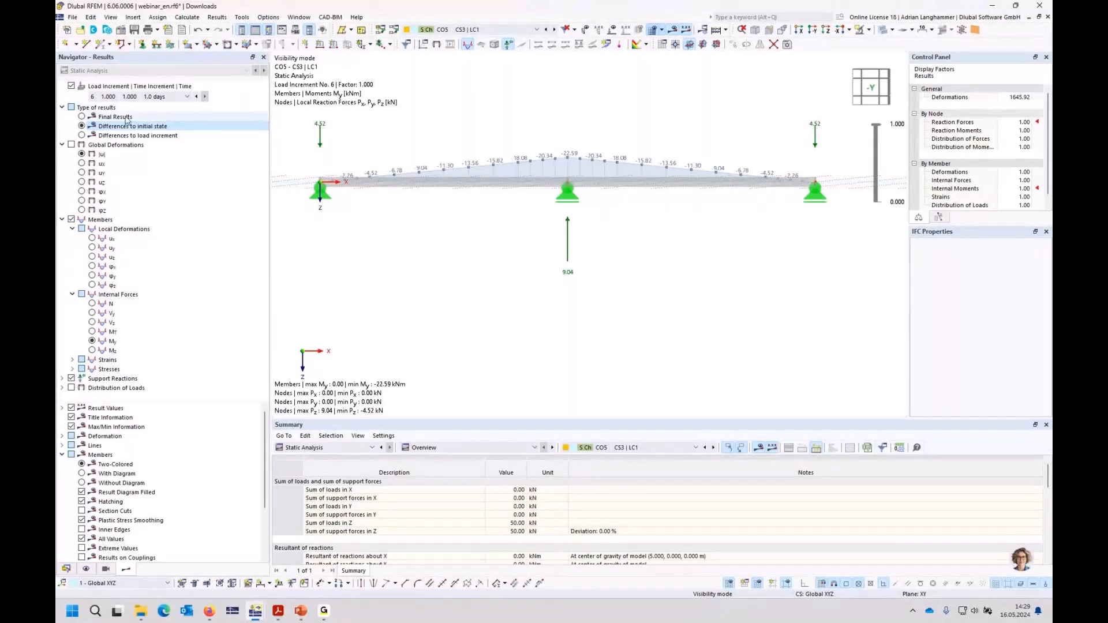
click(82, 118)
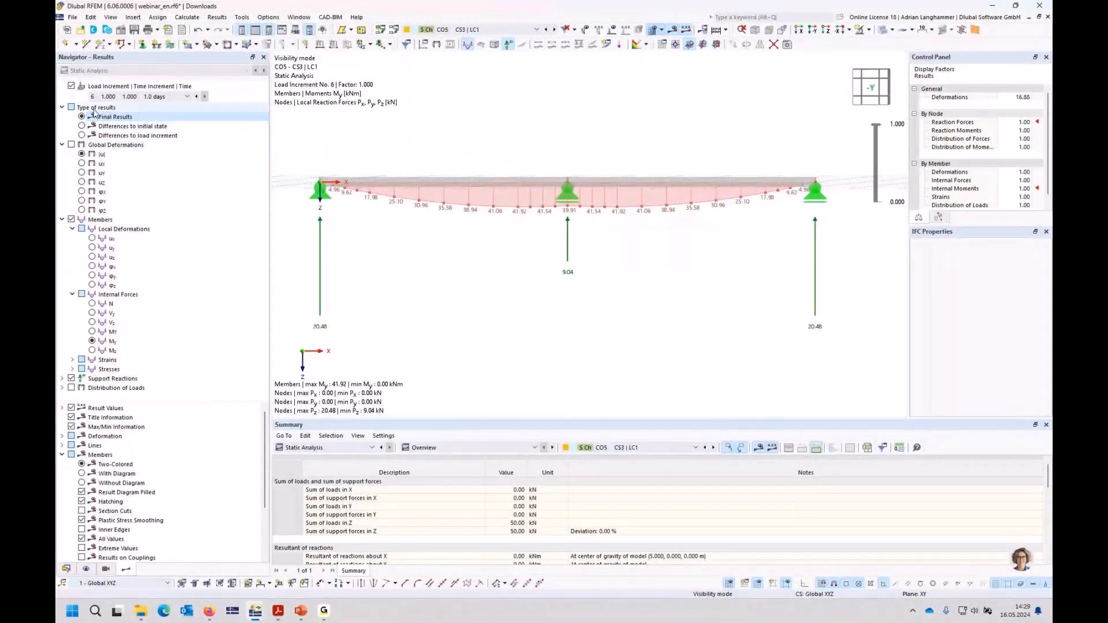
click(82, 127)
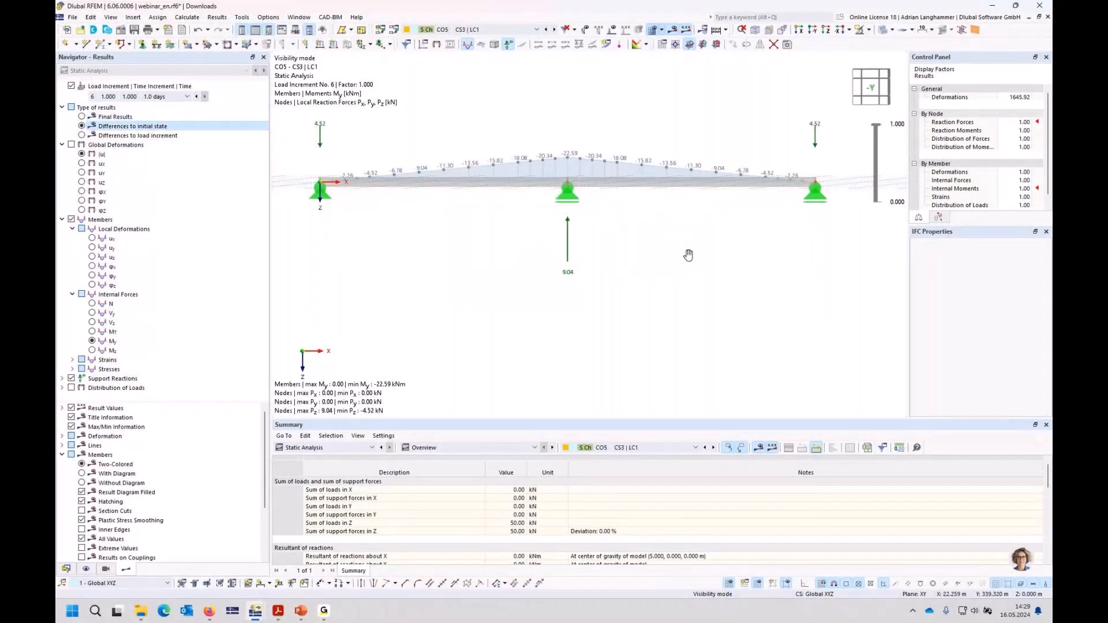
middle_drag(688, 256, 675, 280)
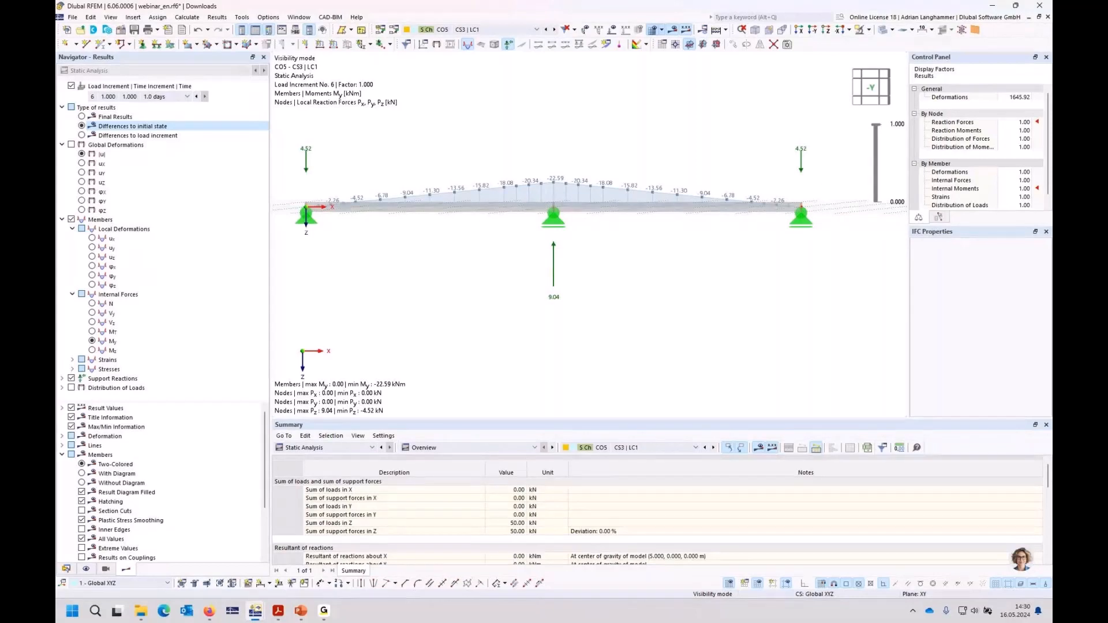
middle_drag(709, 320, 727, 326)
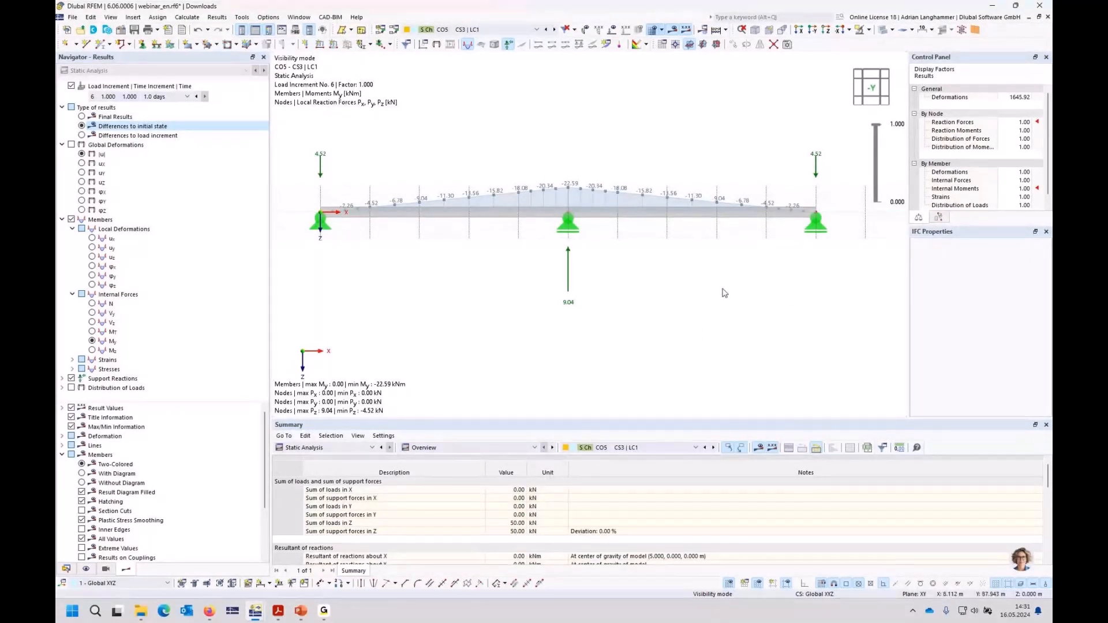
ctrl+middle_drag(724, 277, 723, 289)
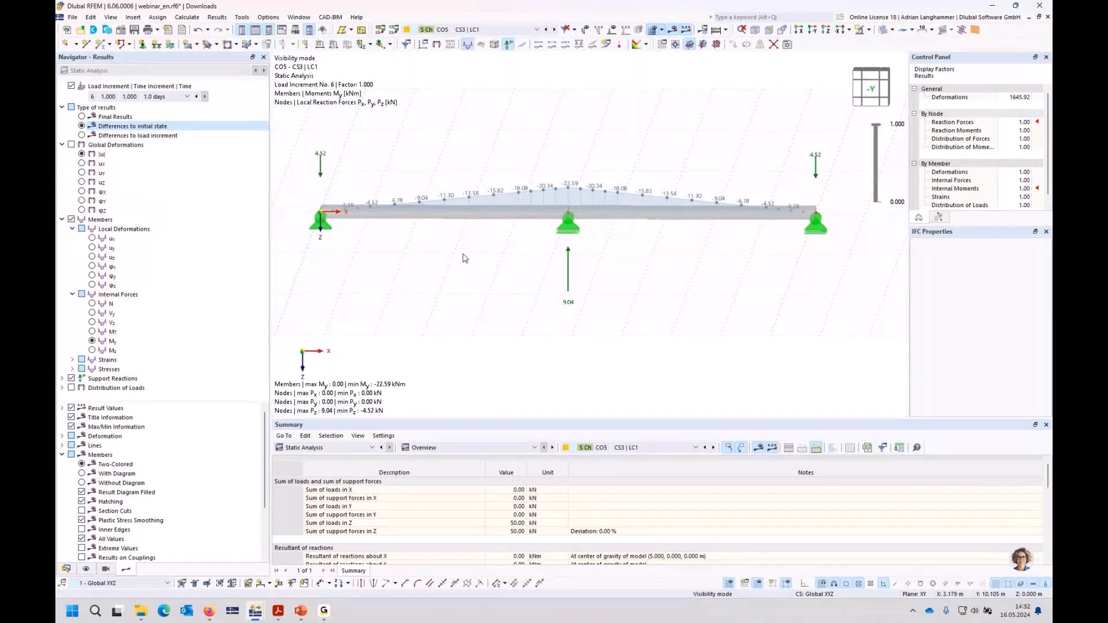
ctrl+middle_drag(550, 295, 557, 288)
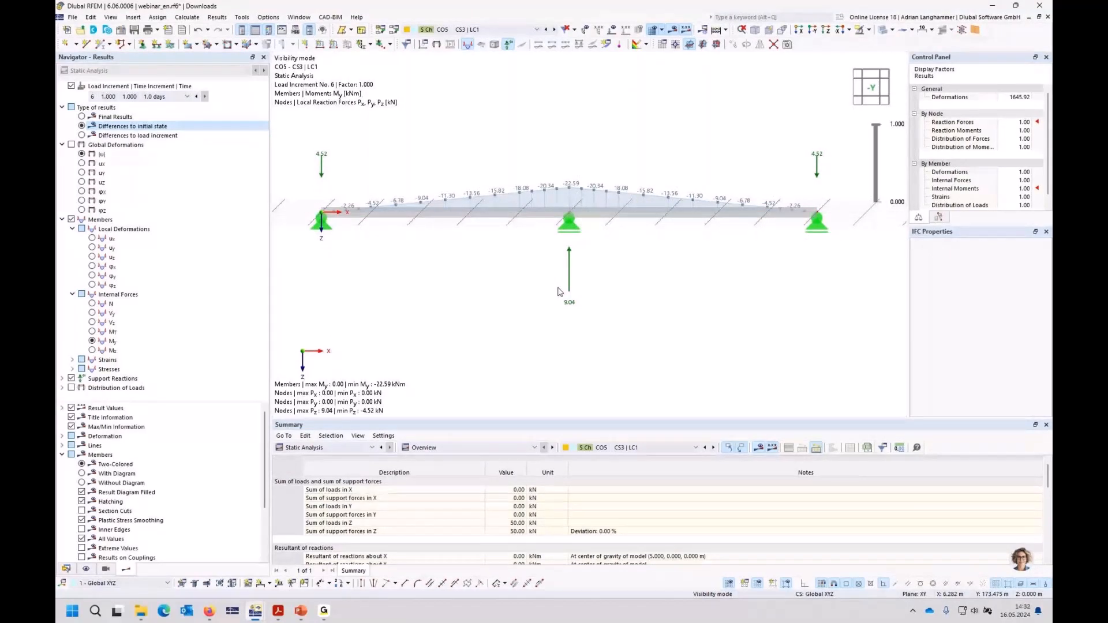
ctrl+middle_drag(559, 292, 469, 273)
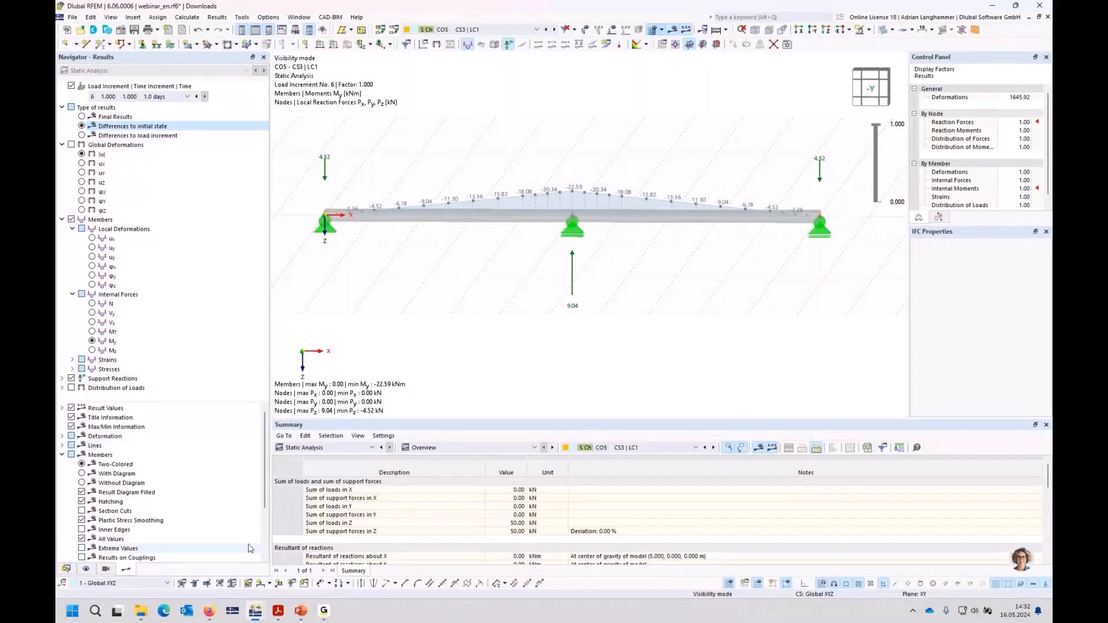
Step: Switch to the high-rise model Stages-Building-withoutTDA-input, maximize its window and inspect the displacements of load case LC2 - live load
mouse_move(257, 611)
click(267, 558)
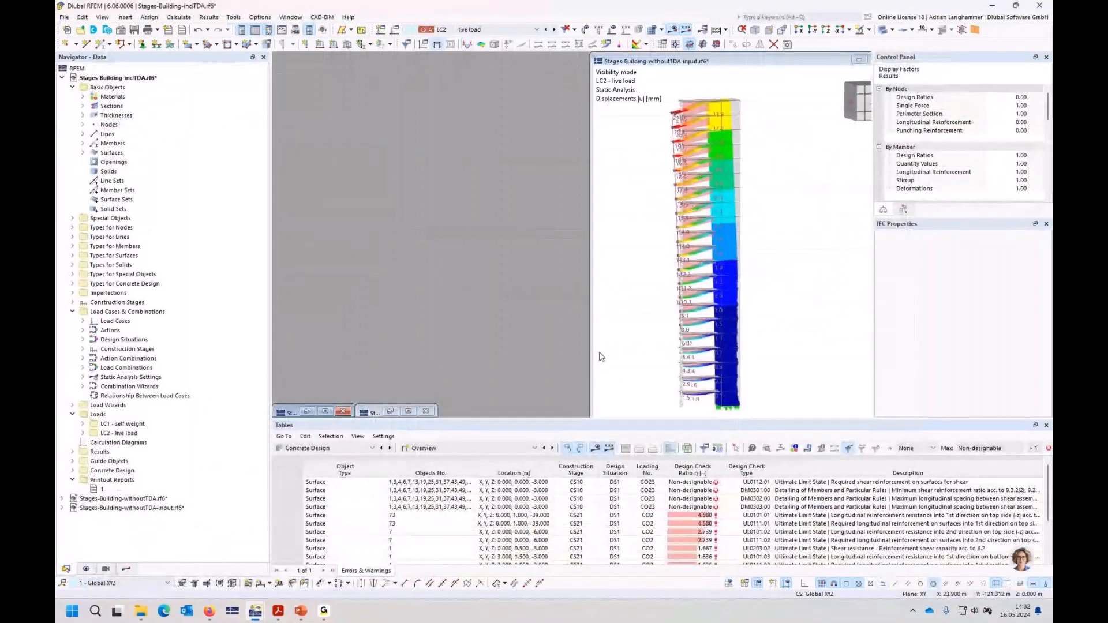
click(820, 60)
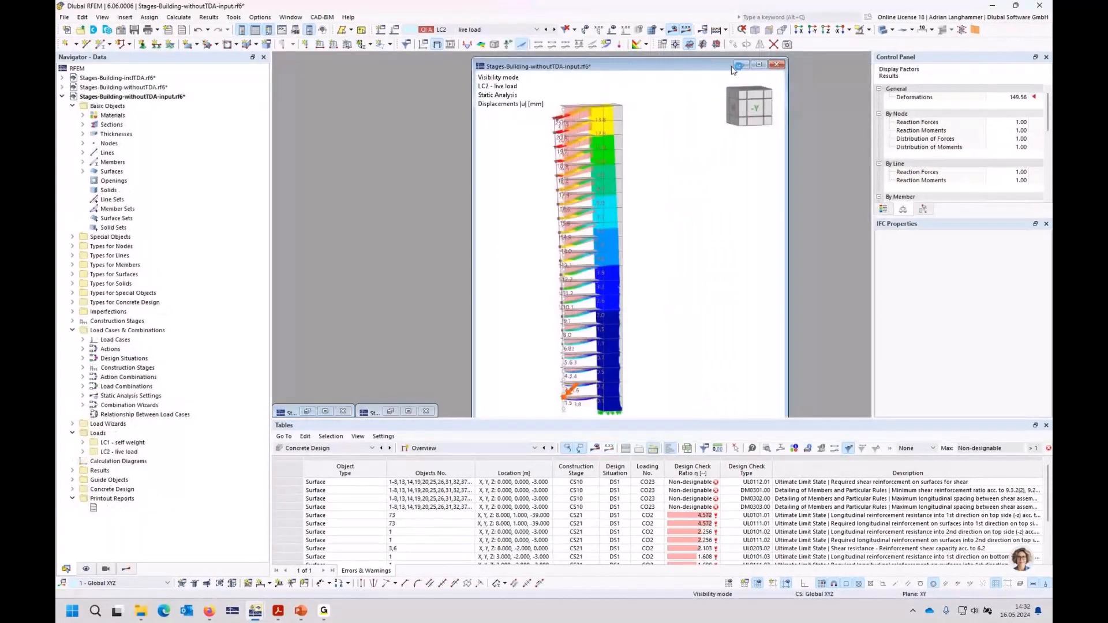
click(758, 64)
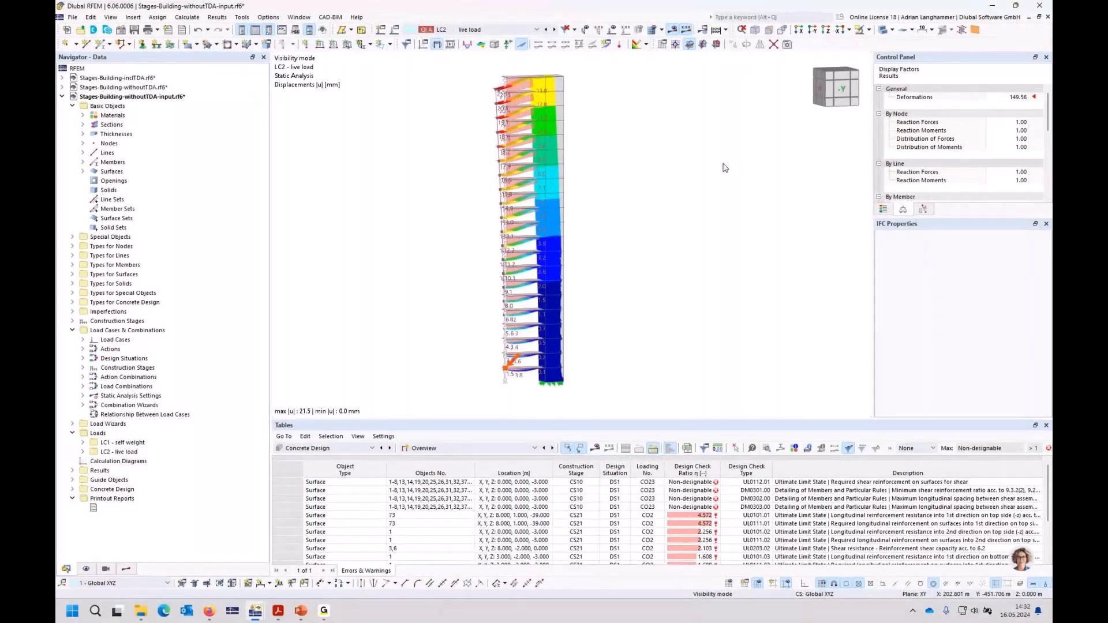
ctrl+middle_drag(725, 168, 497, 119)
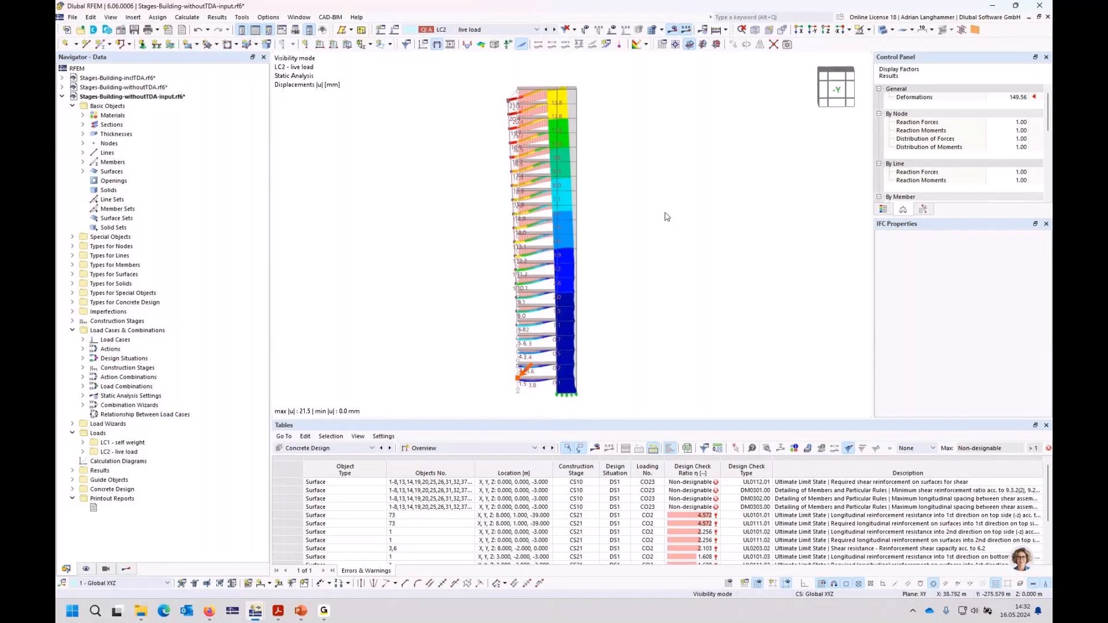
ctrl+middle_drag(452, 206, 439, 202)
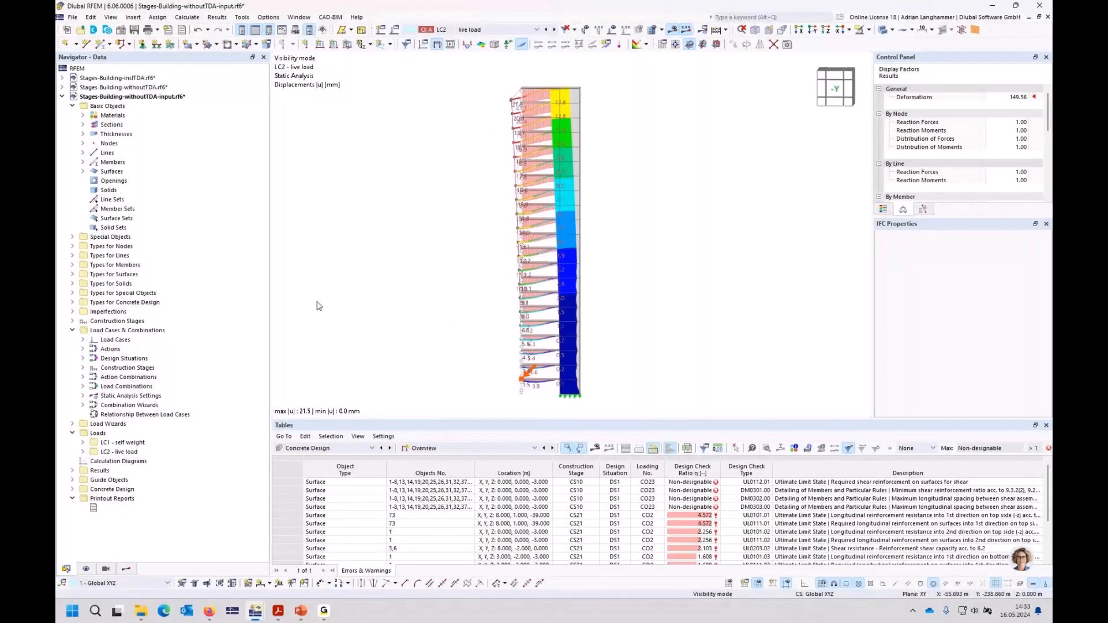
Step: Review the Construction Stages Analysis (CSA) and Time-Dependent Analysis (TDA) add-ons in the building model's base data, and list its construction stages
click(130, 96)
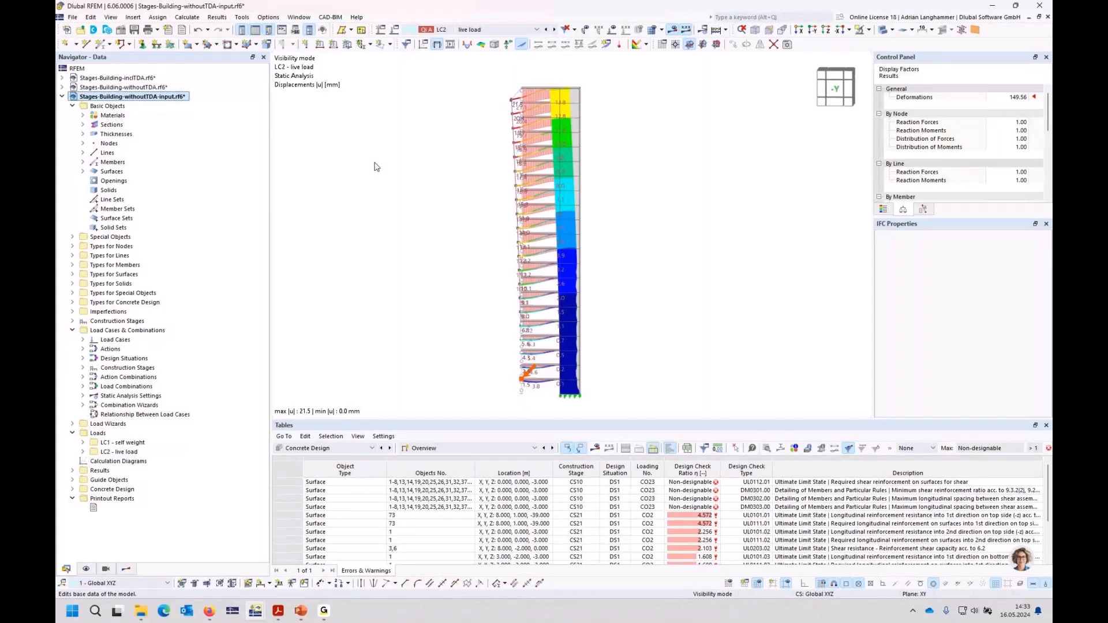
click(386, 103)
click(348, 165)
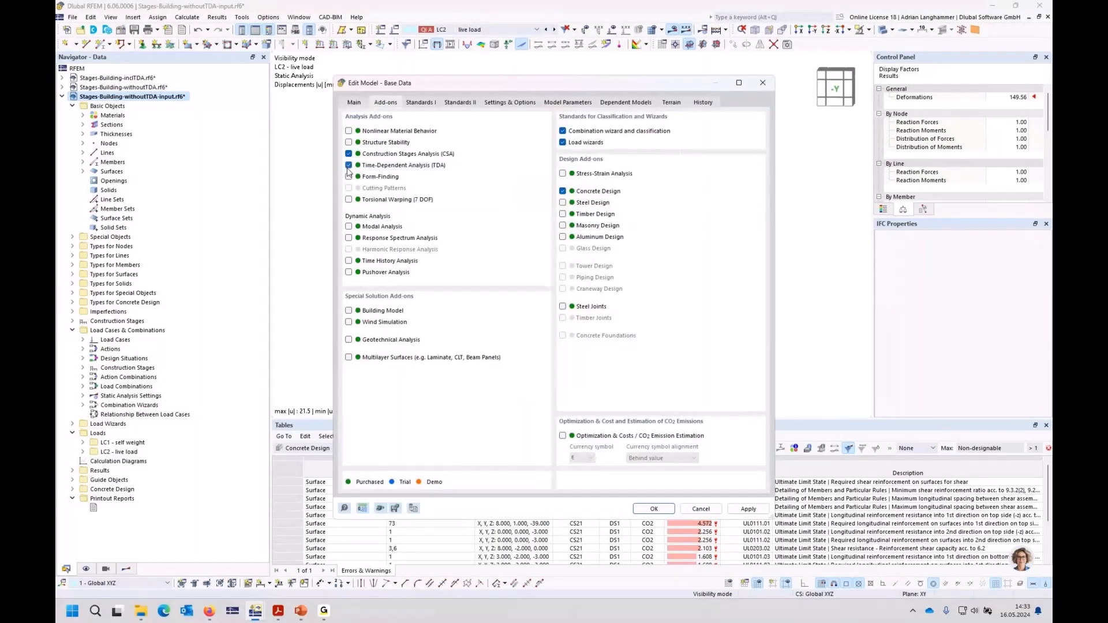
click(763, 84)
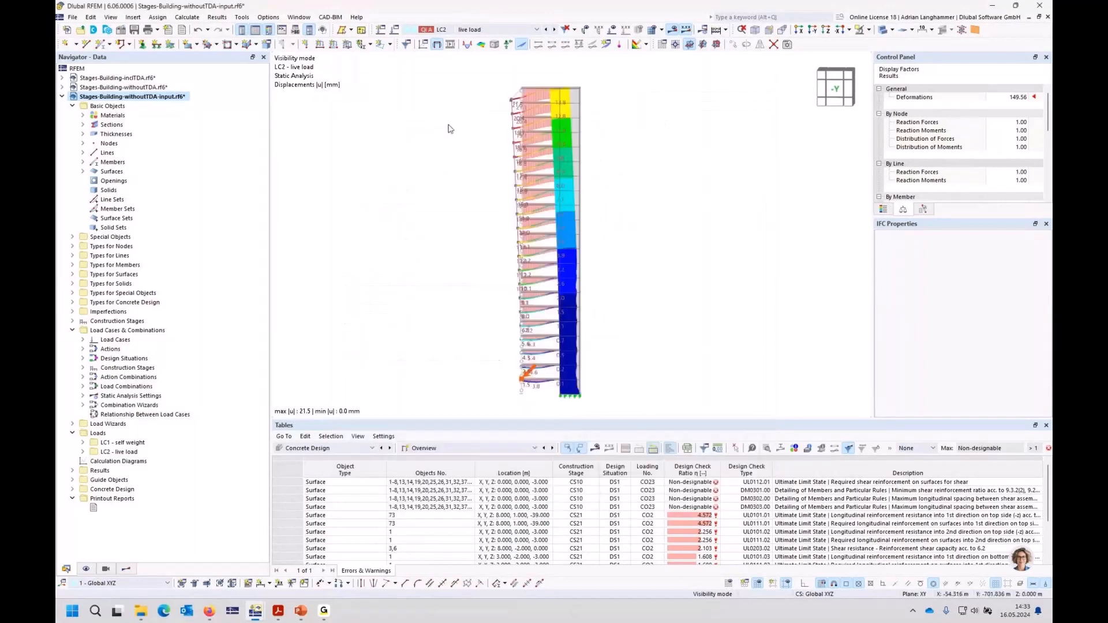
click(72, 322)
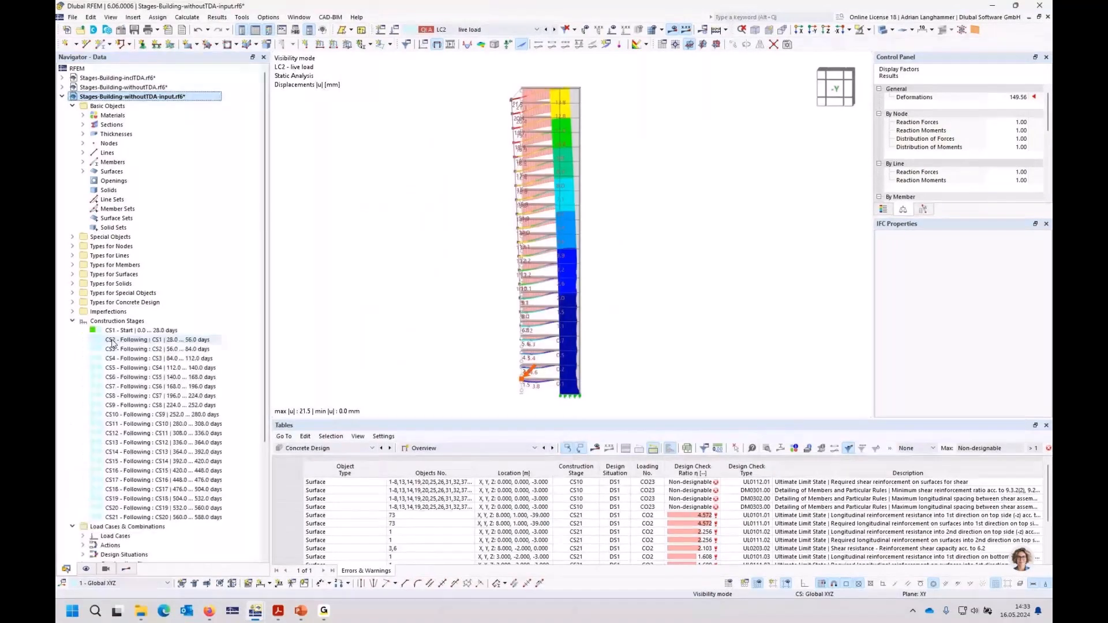
Step: Deactivate the Time-Dependent Analysis (TDA) add-on in the model's base data, and activate it again
right_click(110, 97)
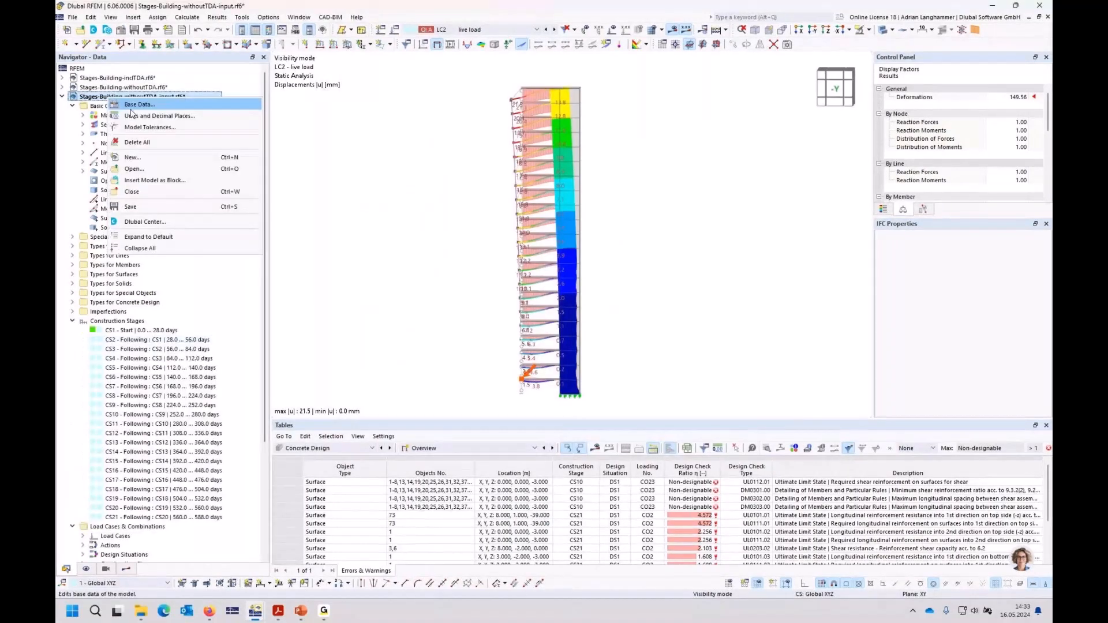
click(139, 105)
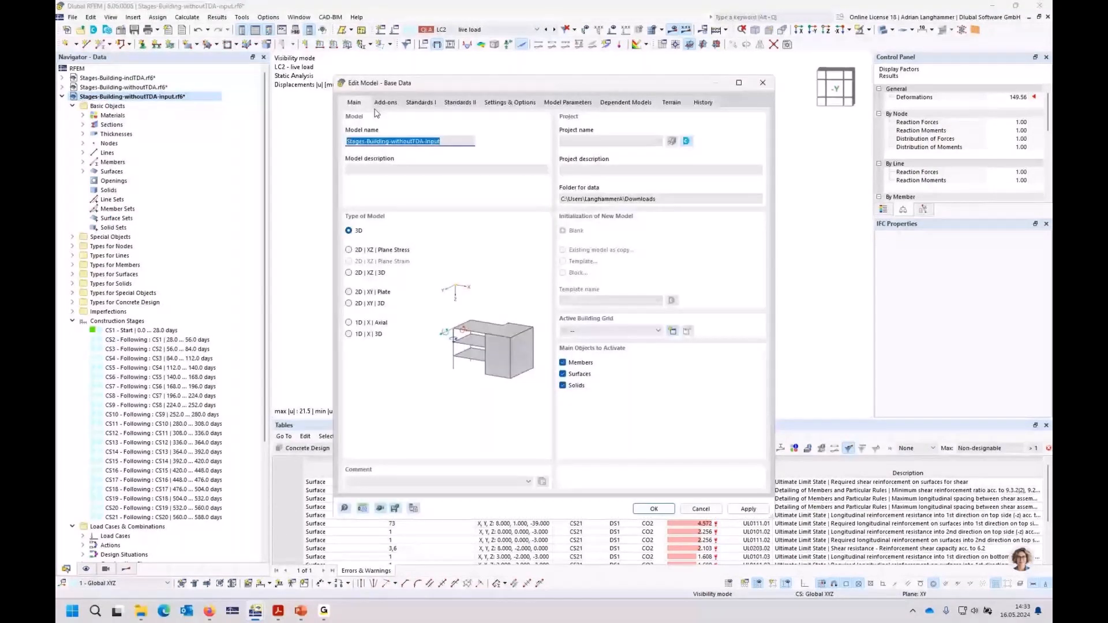
key(Escape)
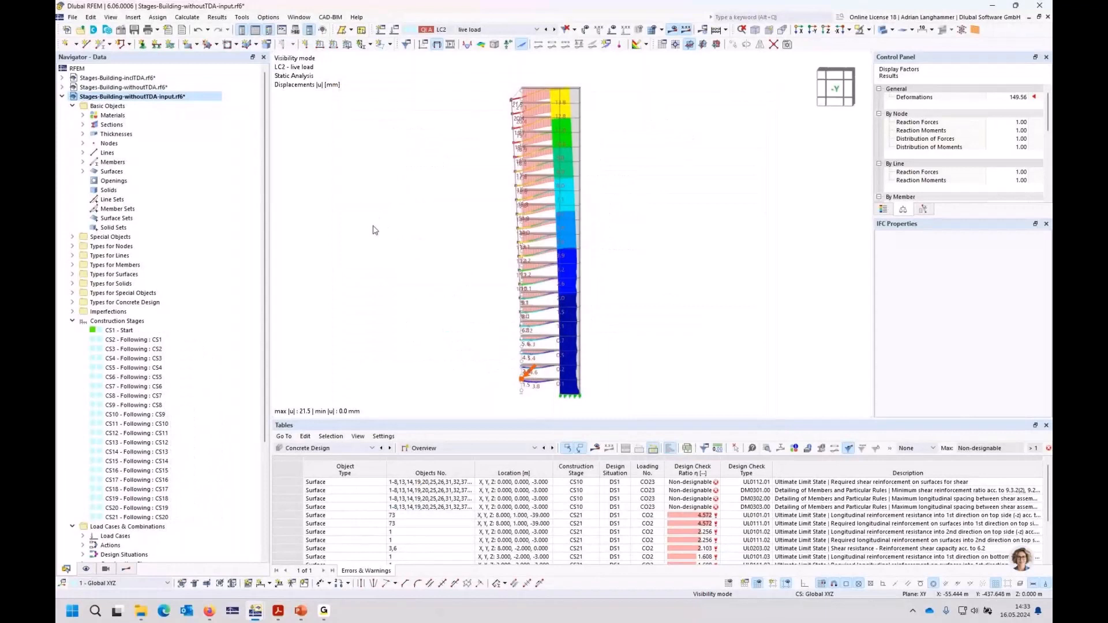
right_click(123, 97)
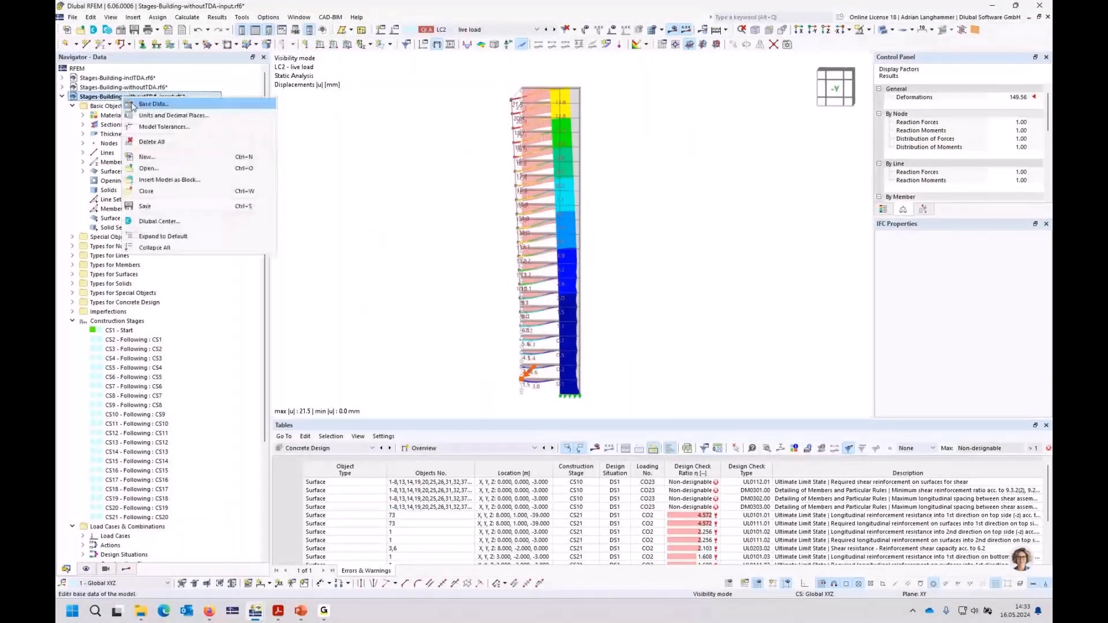
click(137, 107)
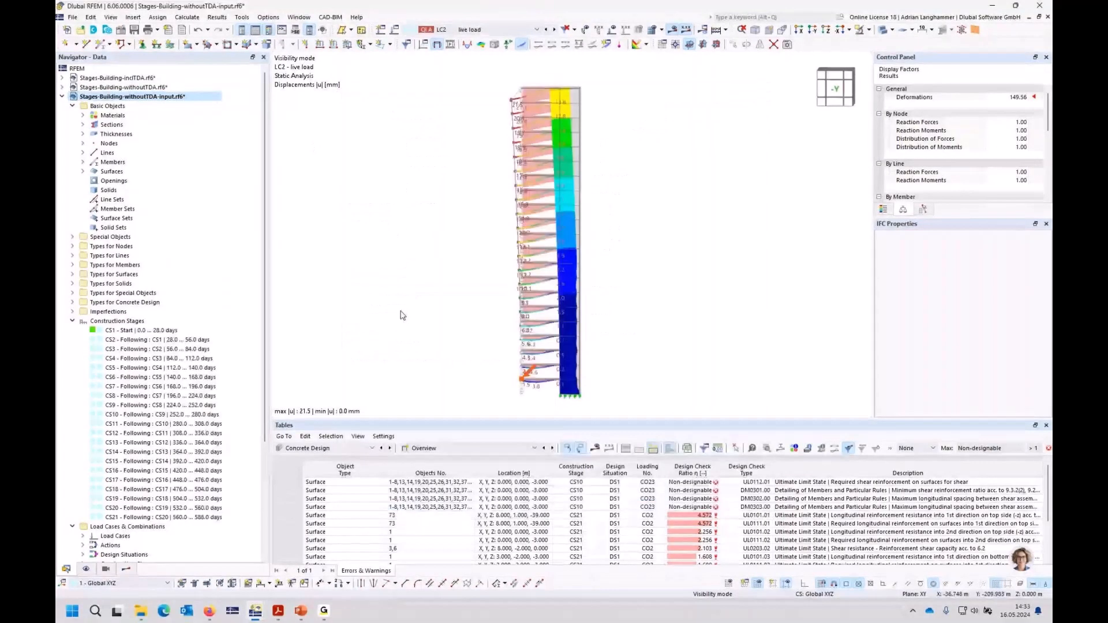
Step: Open construction stage CS1 for editing and compare its start time, end time and duration with those of CS2
click(163, 331)
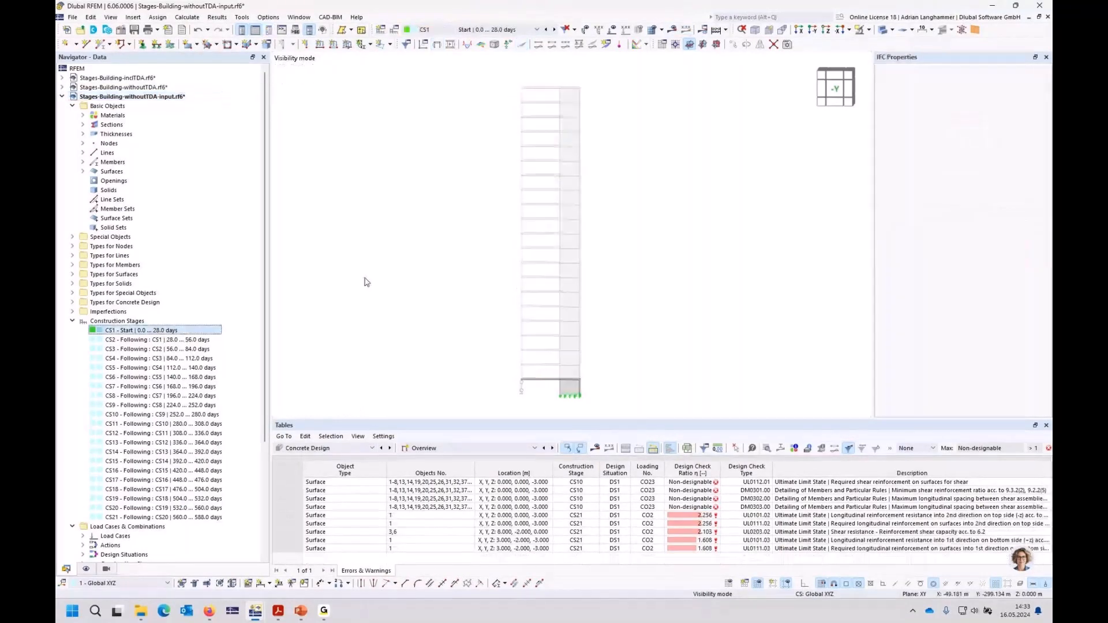
double_click(163, 331)
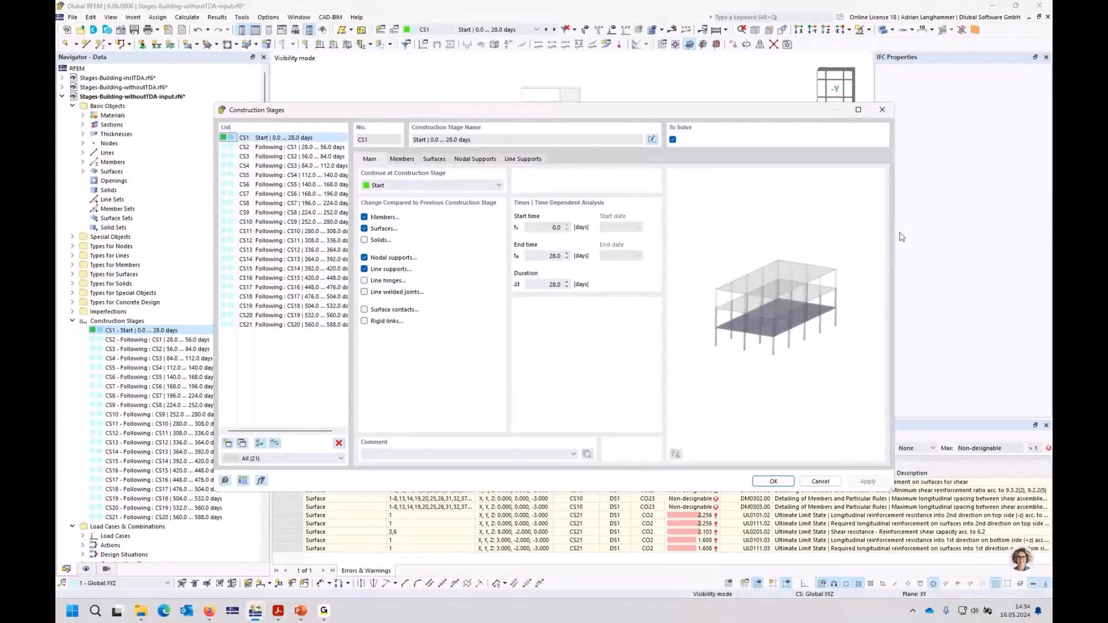
drag(902, 237, 986, 237)
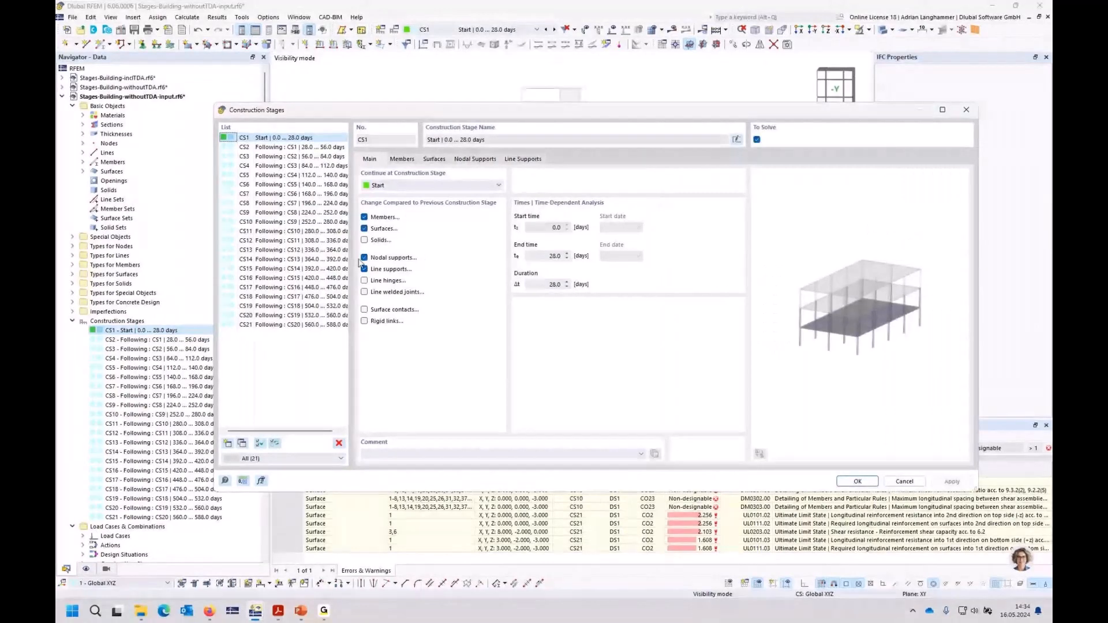
click(326, 148)
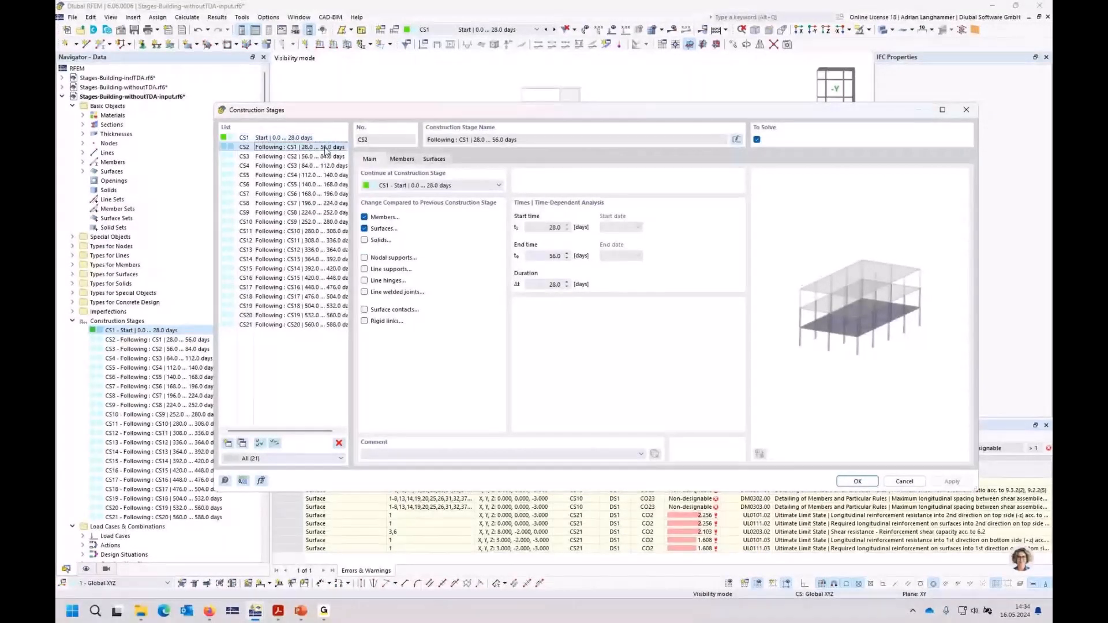
Step: Set the duration of construction stage CS1 to 14 days and check the resulting times of CS2
click(324, 139)
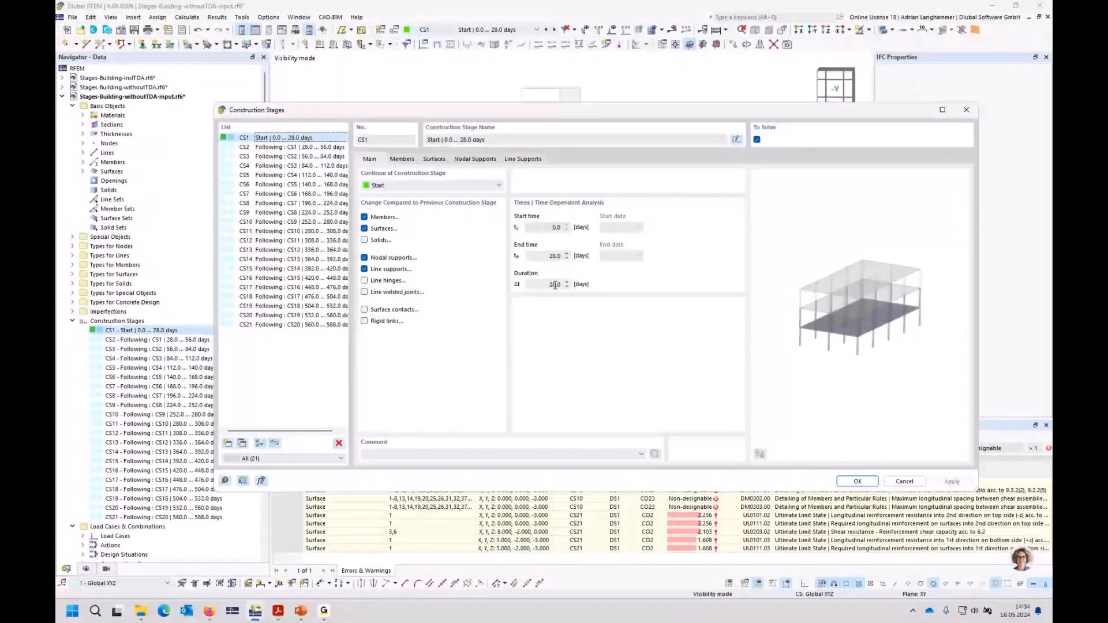
double_click(554, 285)
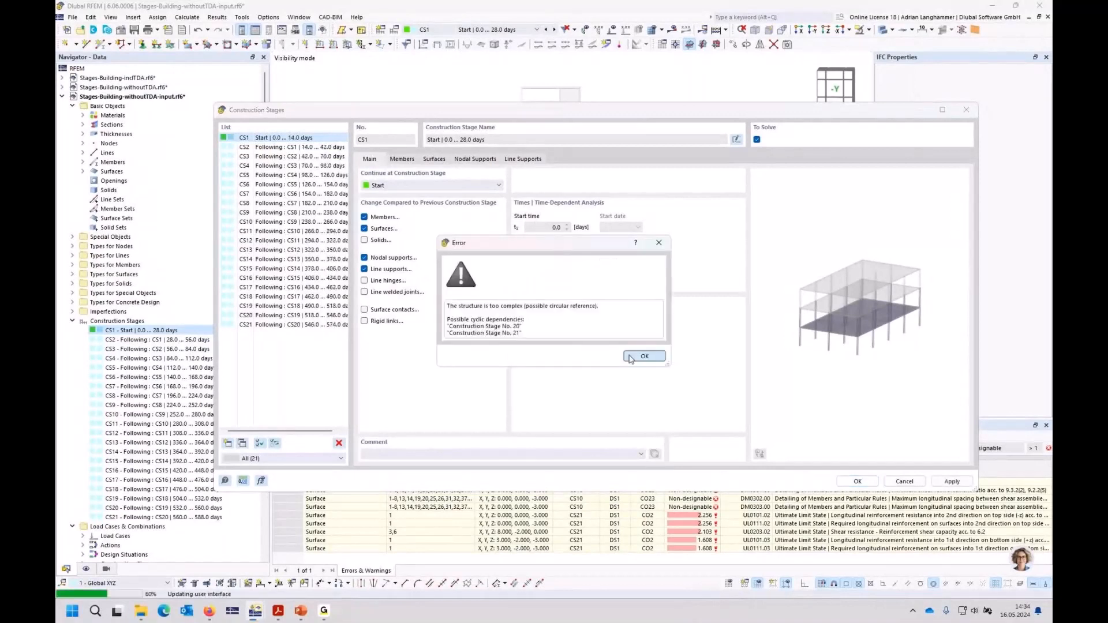
click(631, 356)
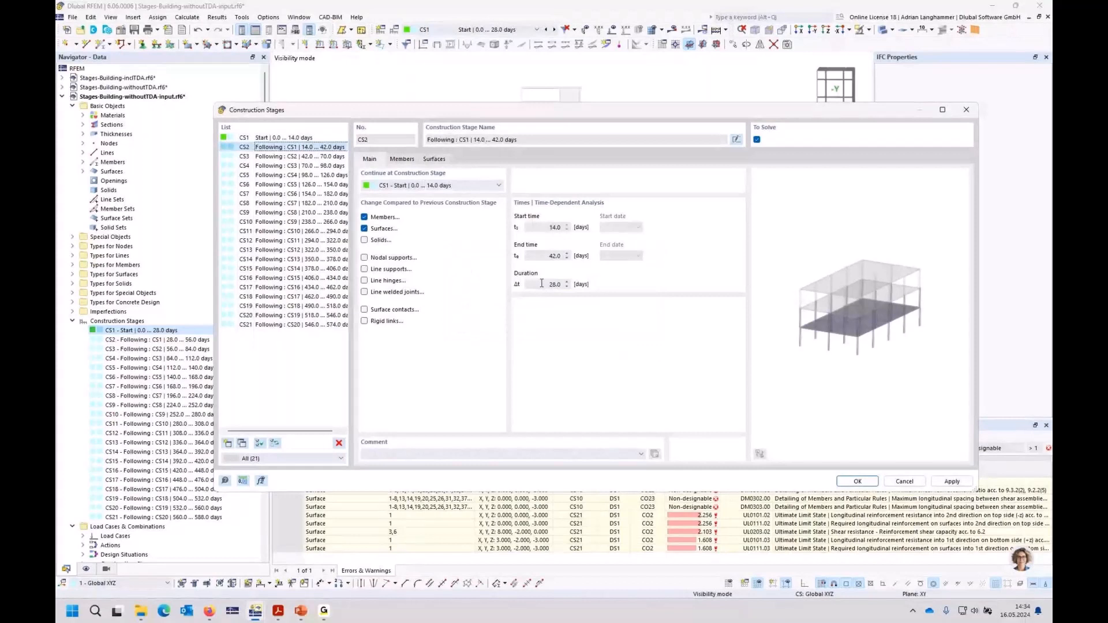
Step: Restore the duration of construction stage CS1 to 28 days
click(257, 137)
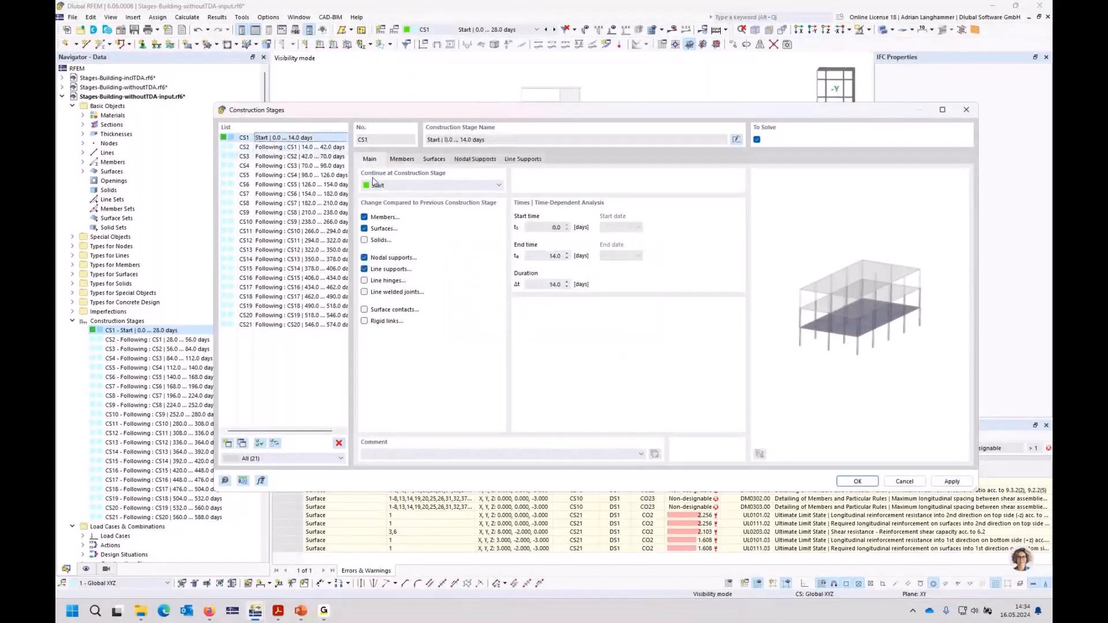
double_click(543, 285)
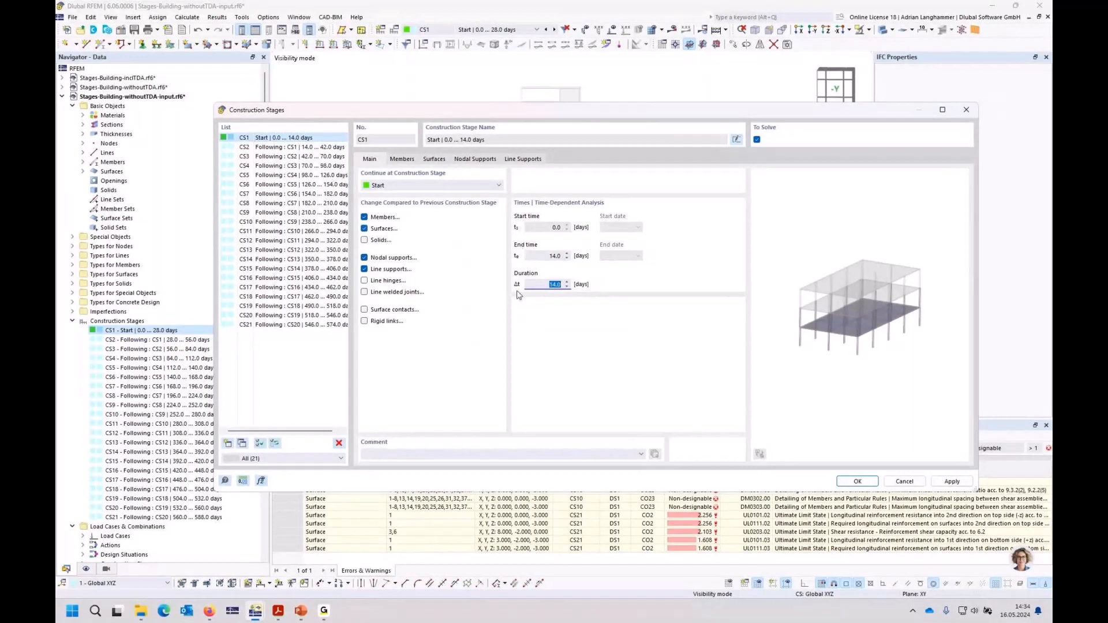
text(28)
key(Tab)
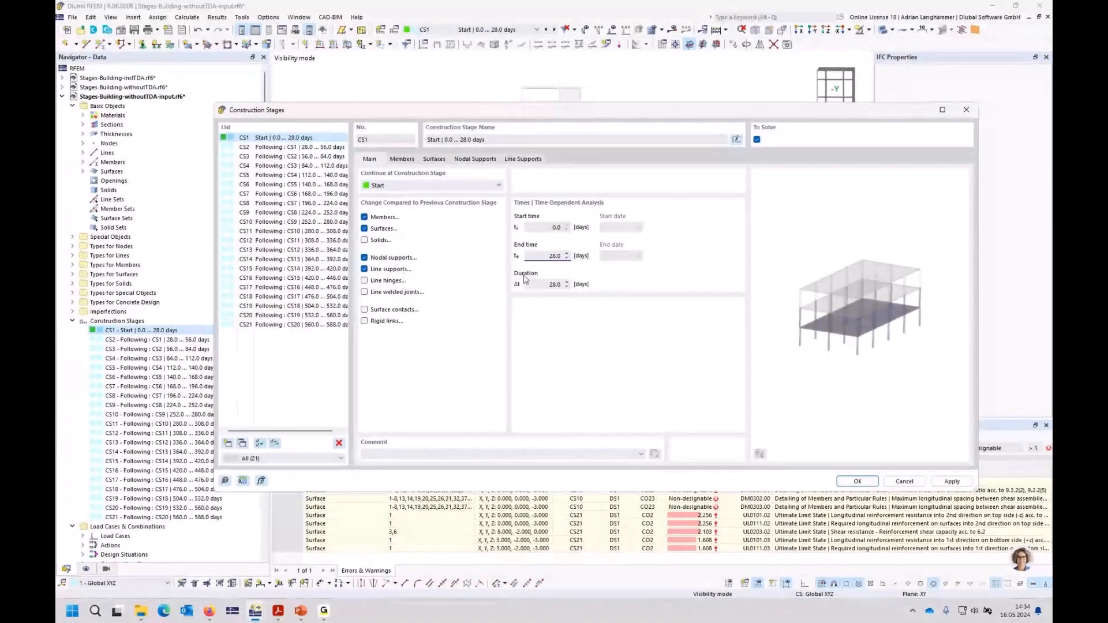
Step: Review the times and durations of construction stages CS1, CS2, CS3, CS6 and CS21, and accept the construction stages
click(289, 146)
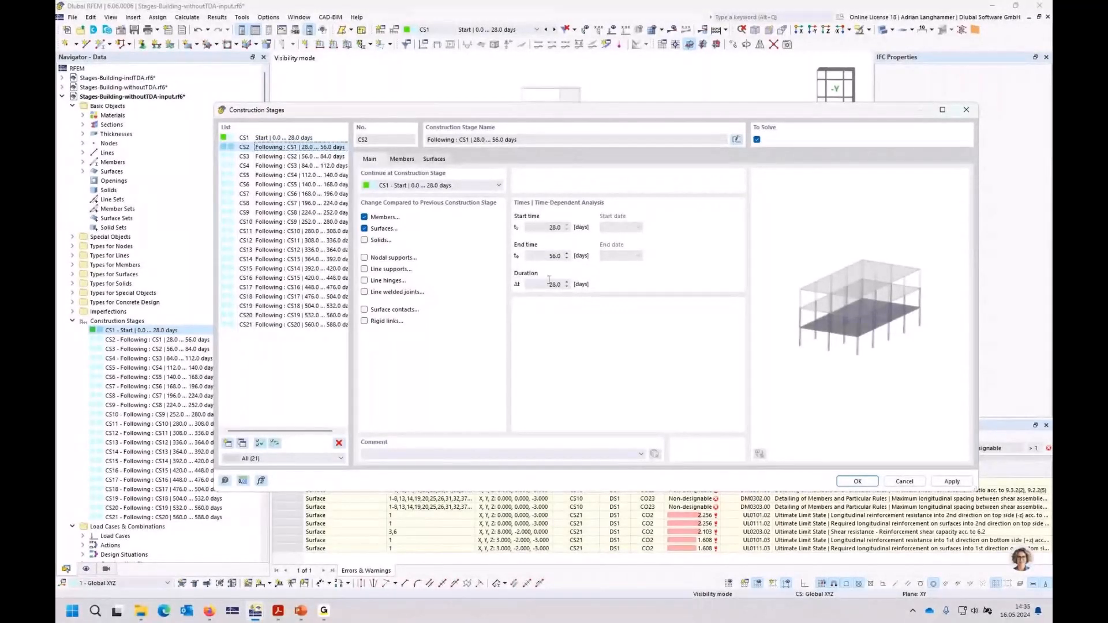
drag(572, 112, 574, 127)
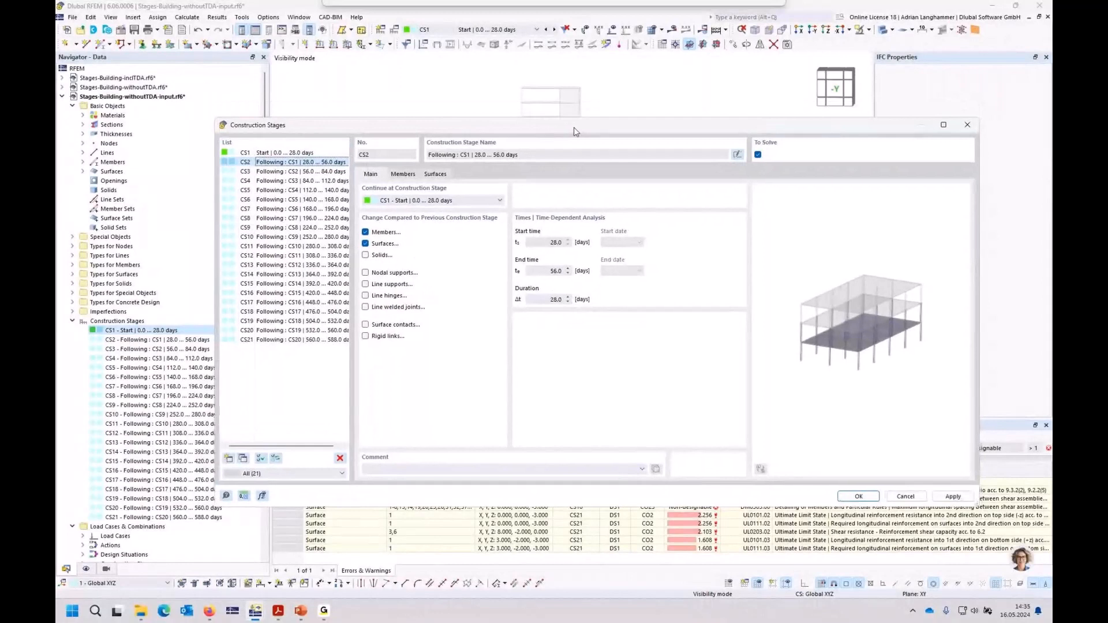
click(300, 155)
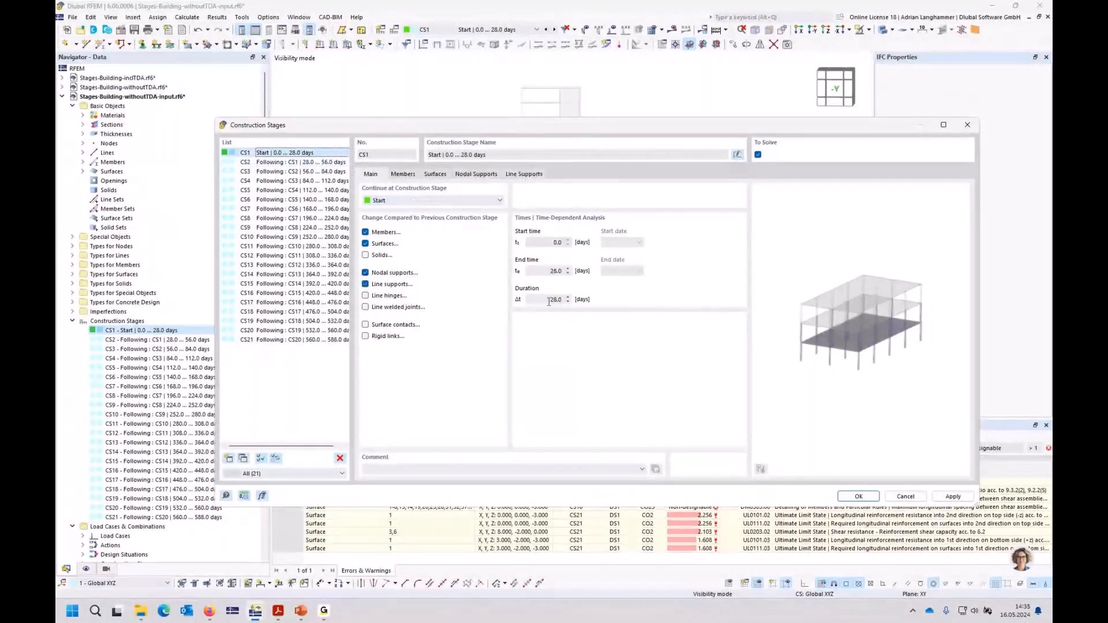
click(306, 164)
click(309, 174)
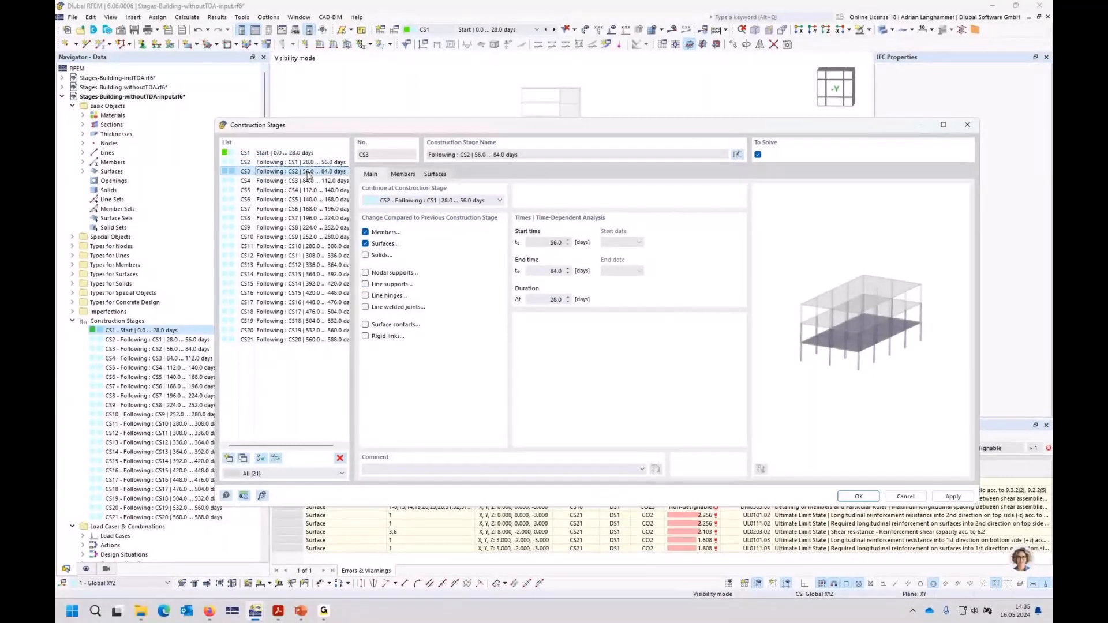
click(306, 199)
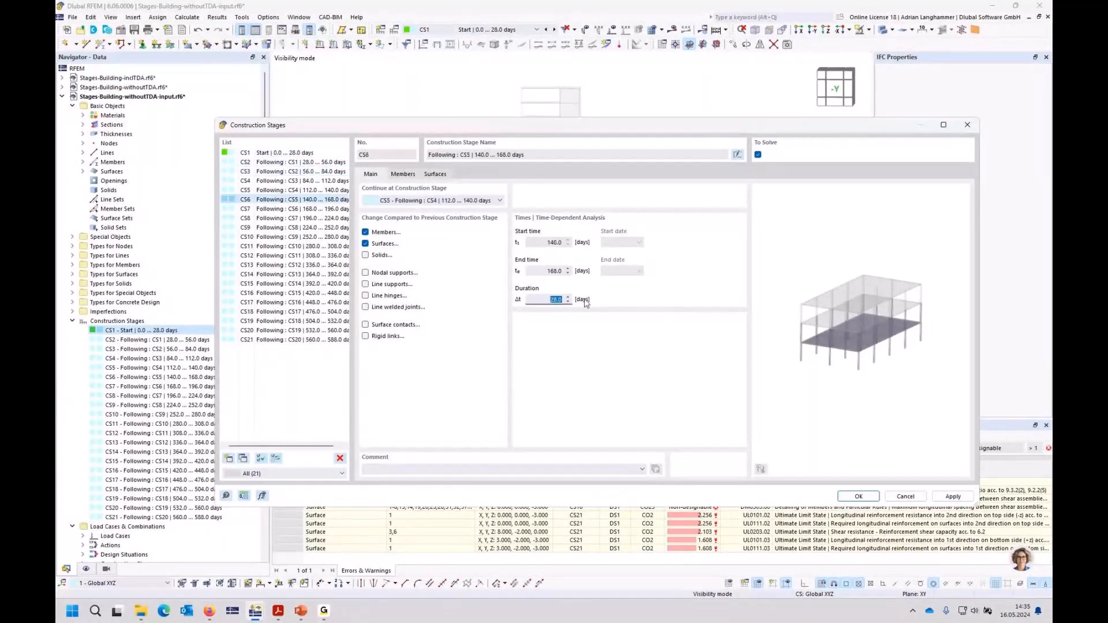
double_click(550, 300)
click(336, 338)
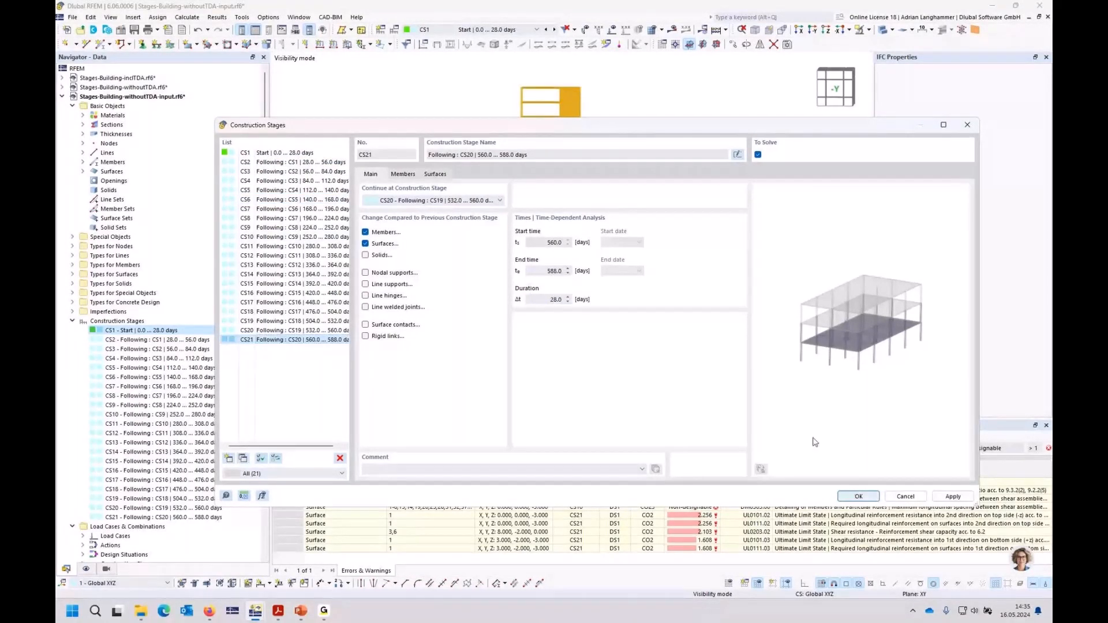
click(858, 496)
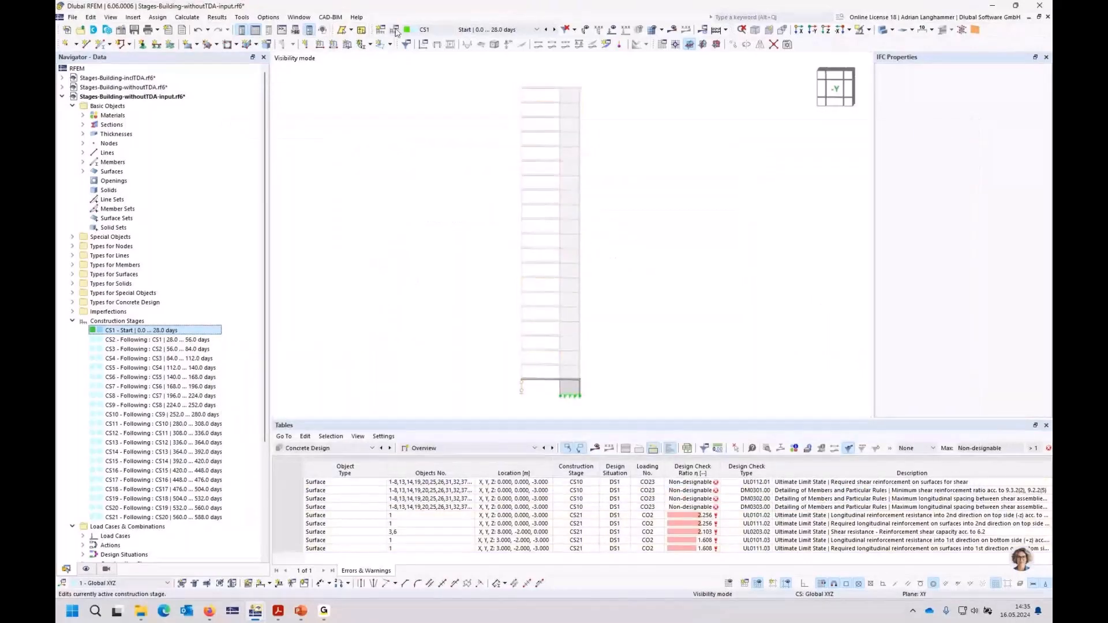
Step: Review the start time, end time and duration of construction stages CS1, CS2, CS9, CS13 and CS21, and close the dialog
click(396, 30)
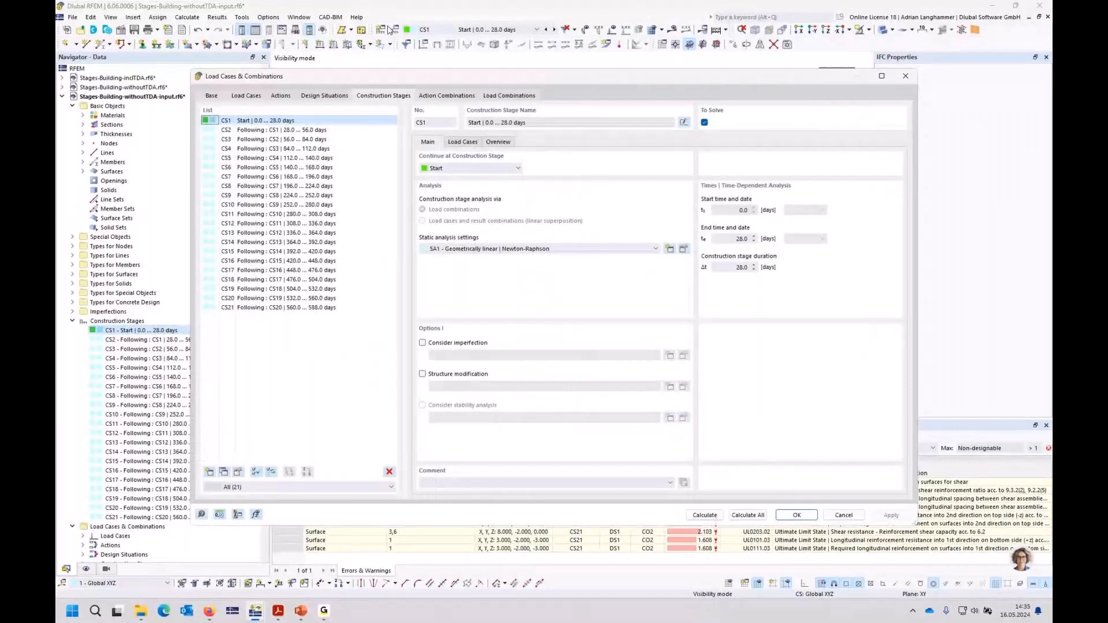
click(288, 129)
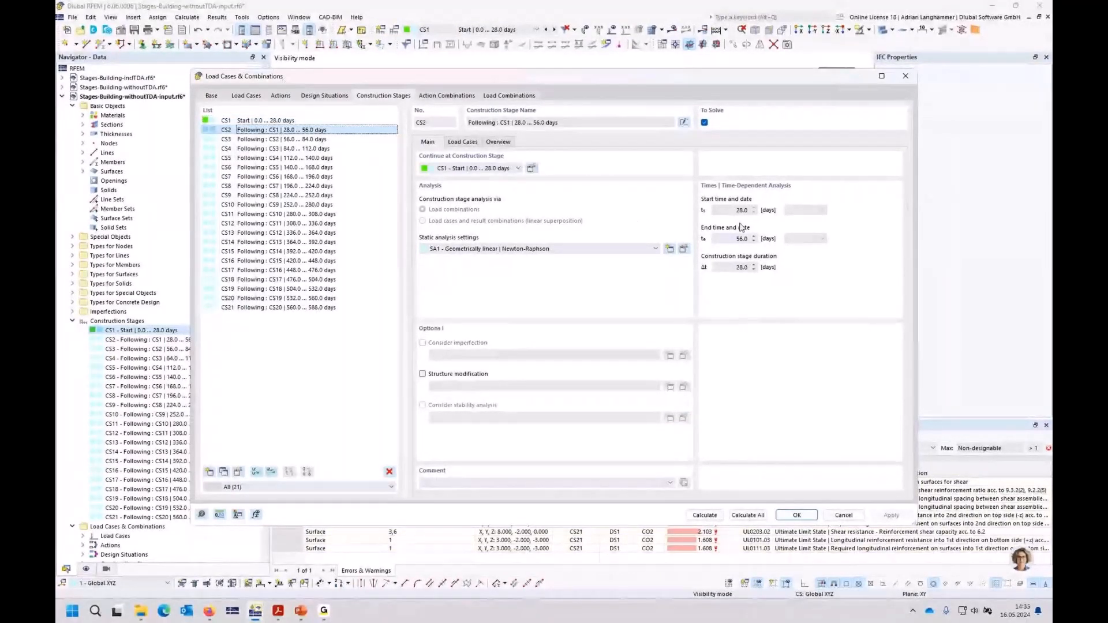
double_click(734, 268)
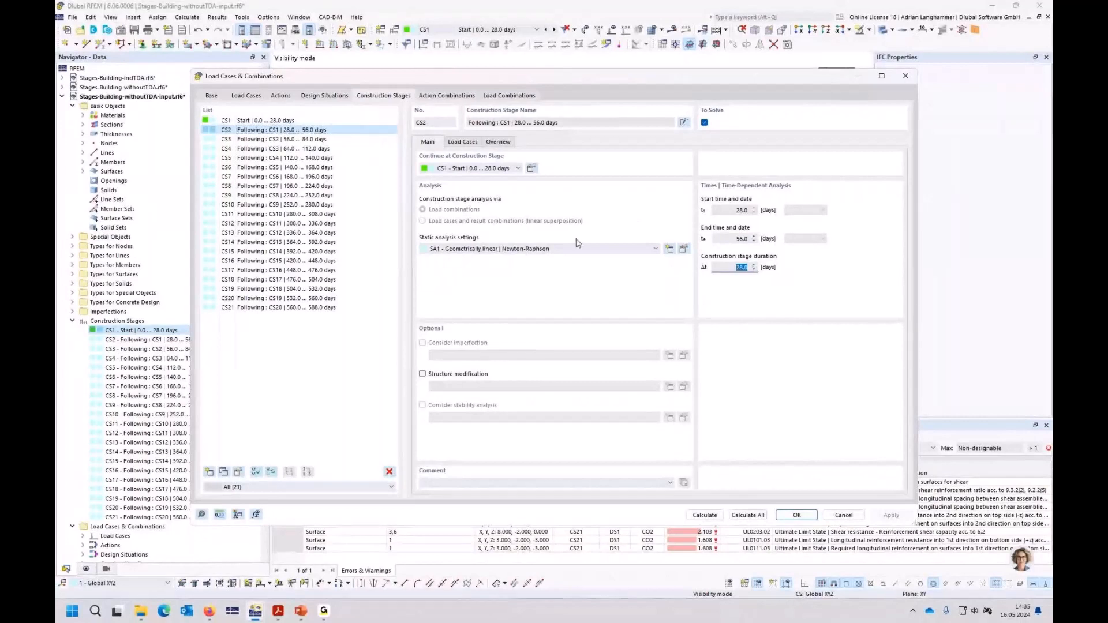
click(311, 195)
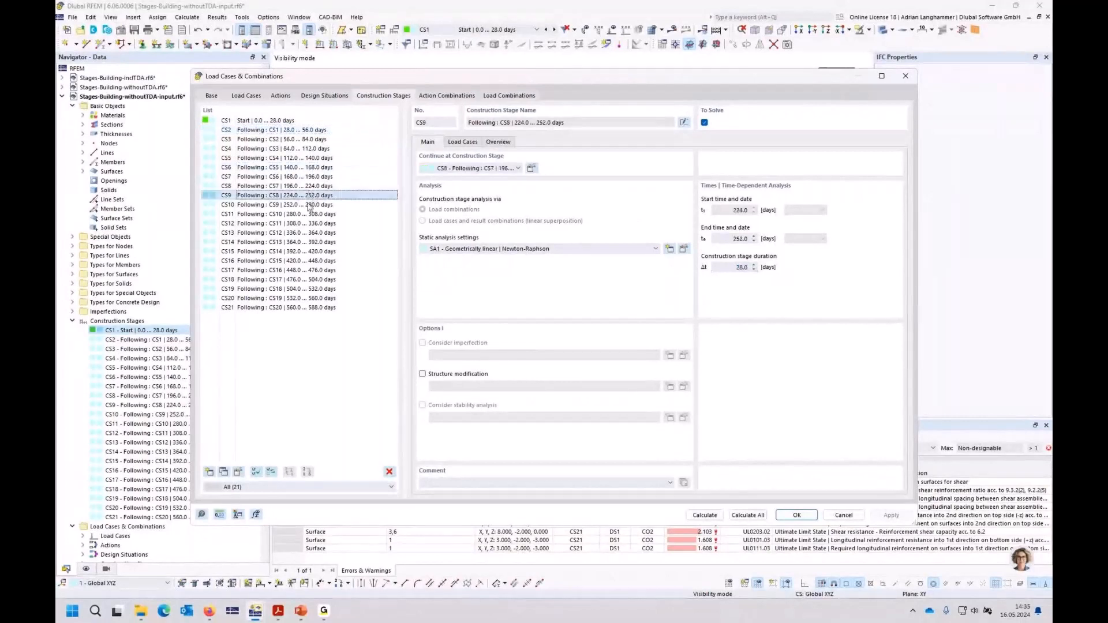
click(315, 233)
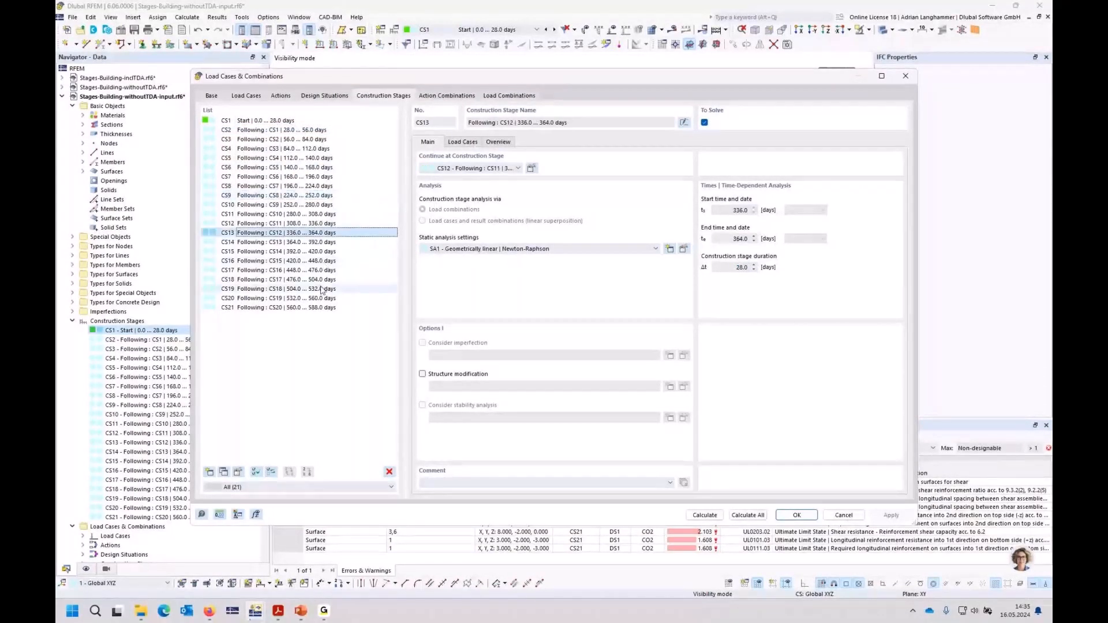
click(324, 308)
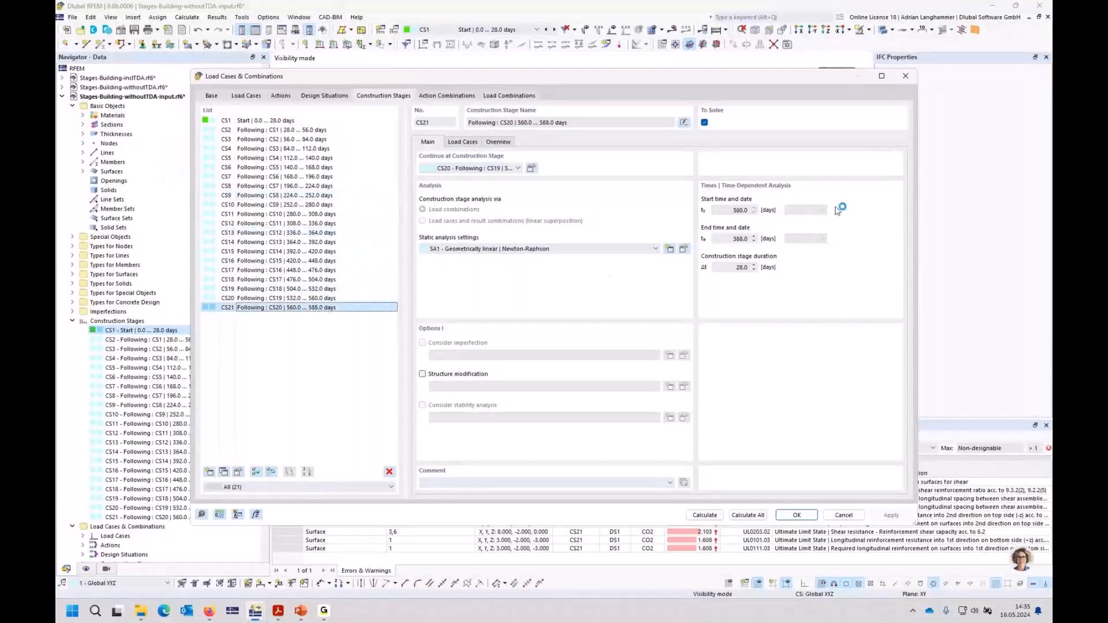
click(906, 77)
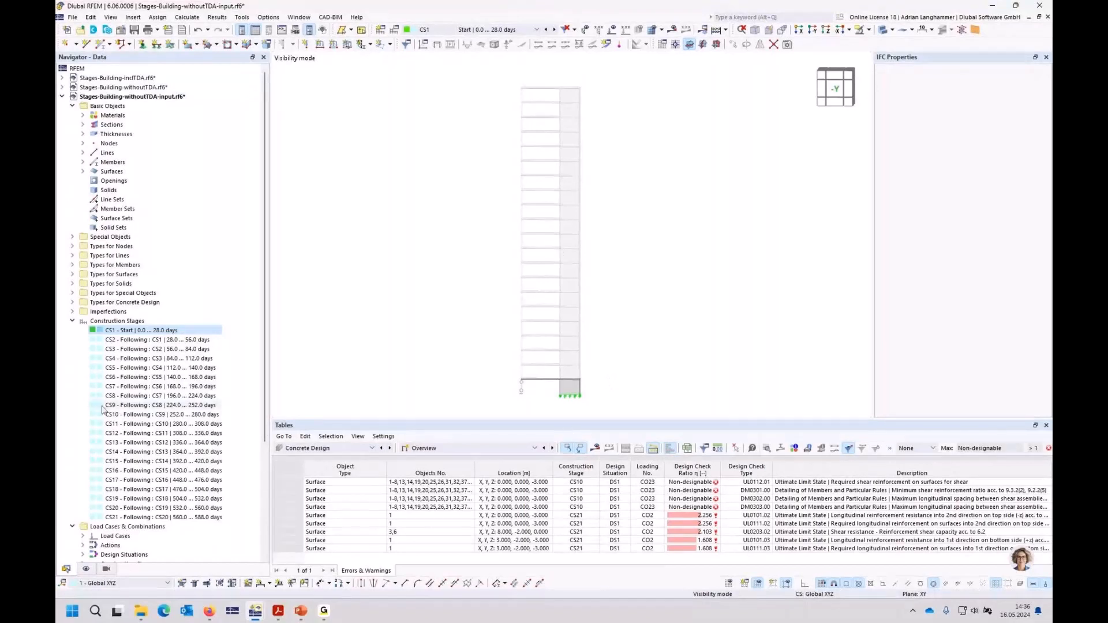
Step: Close Stages-Building-withoutTDA-input.rf6 without saving and tile the inclTDA and withoutTDA building models vertically side by side
click(1048, 17)
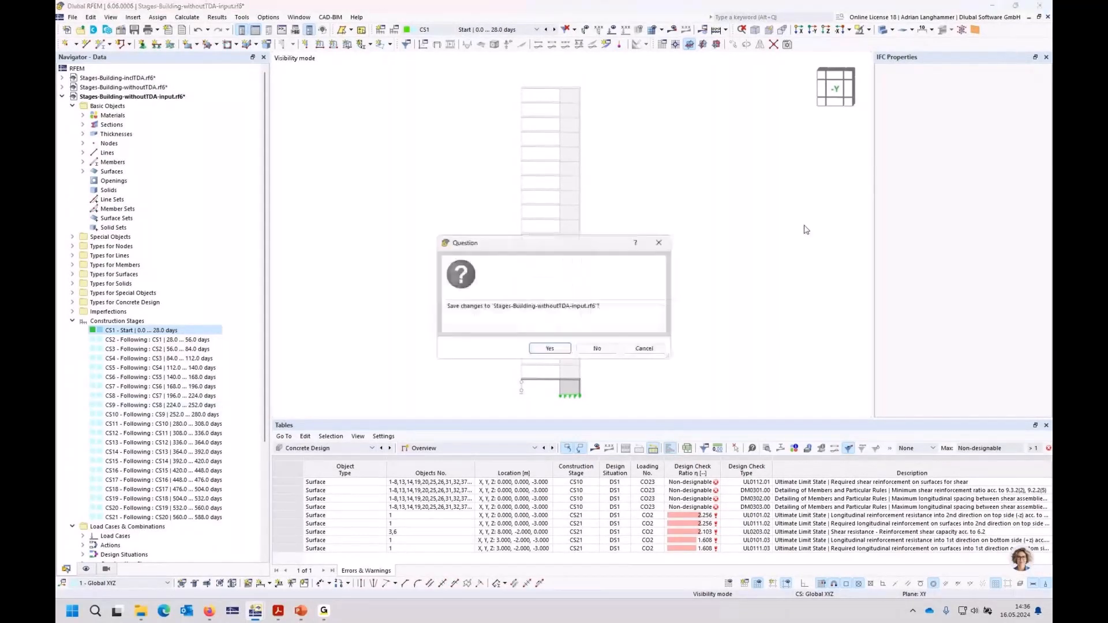
click(596, 349)
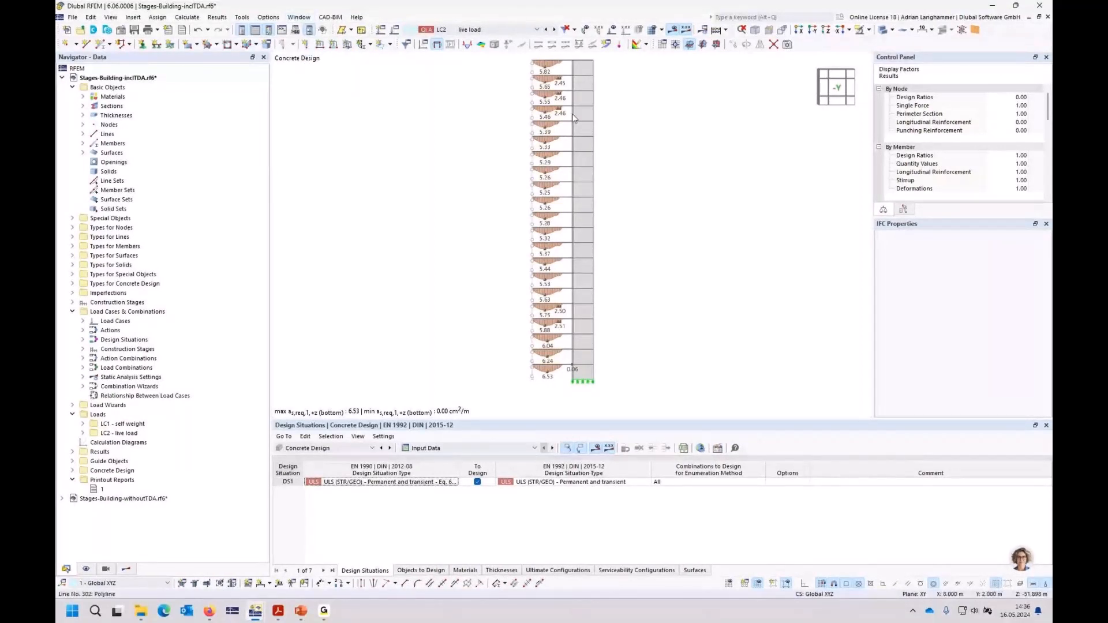
click(299, 17)
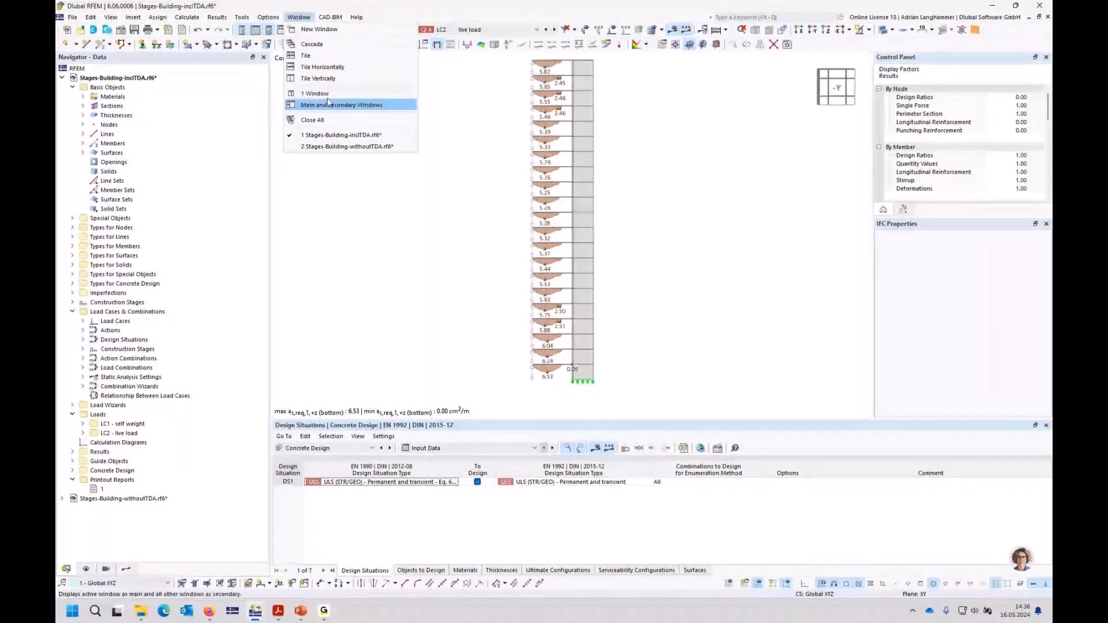
click(332, 79)
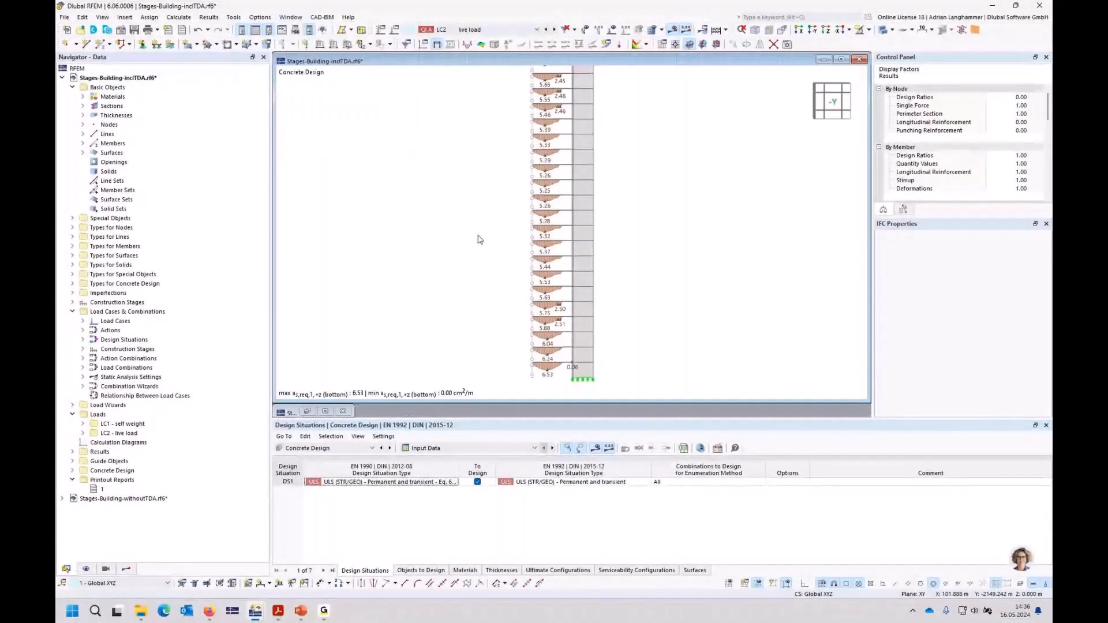
click(326, 411)
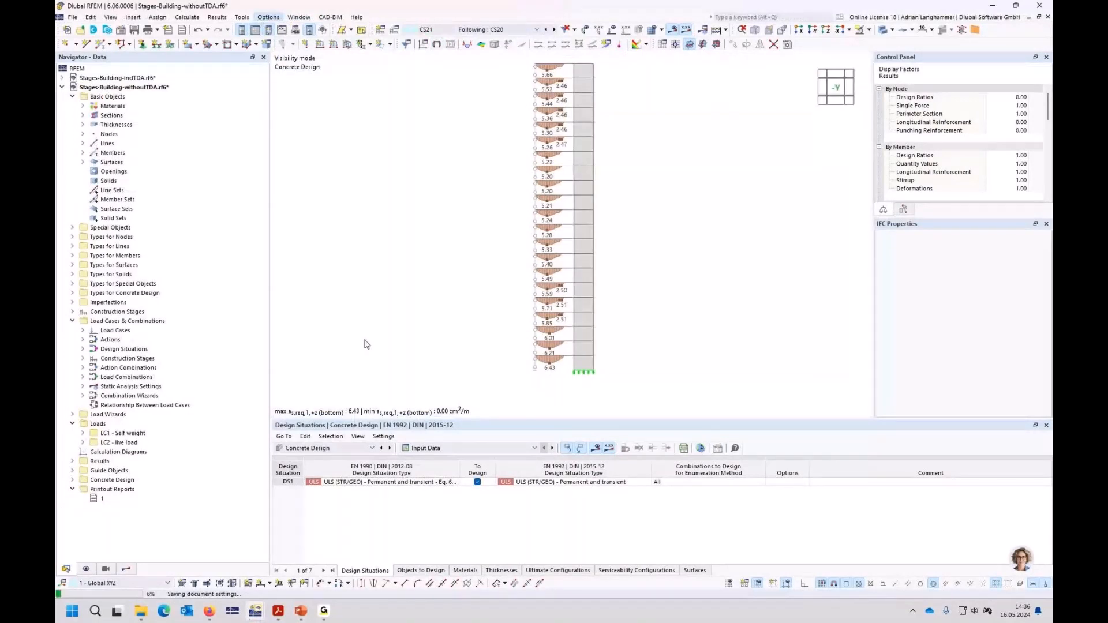
click(299, 18)
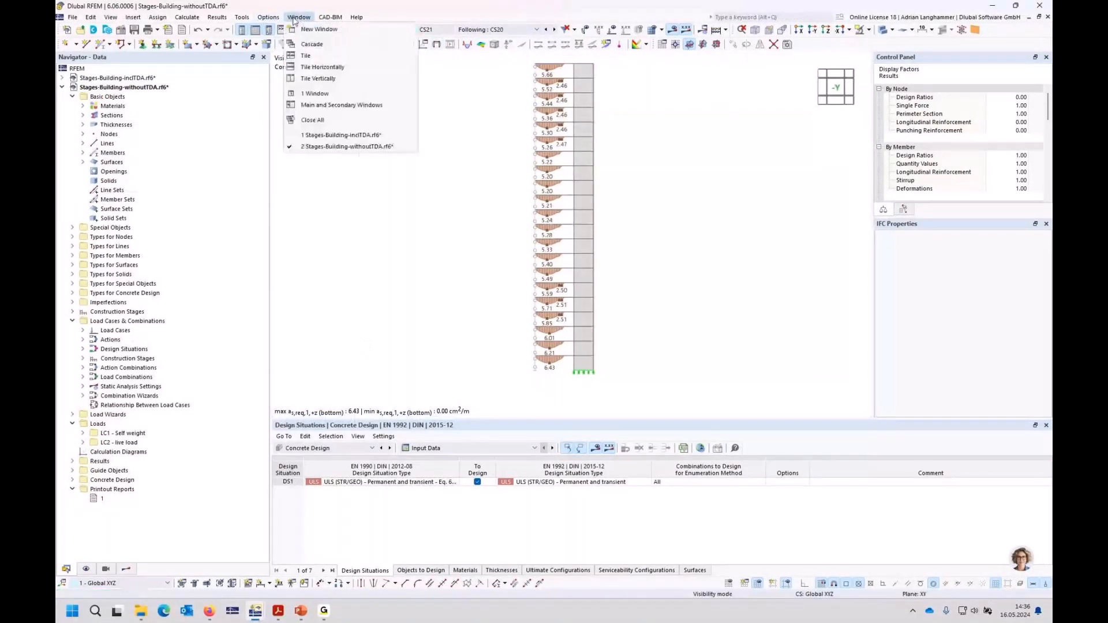
click(332, 78)
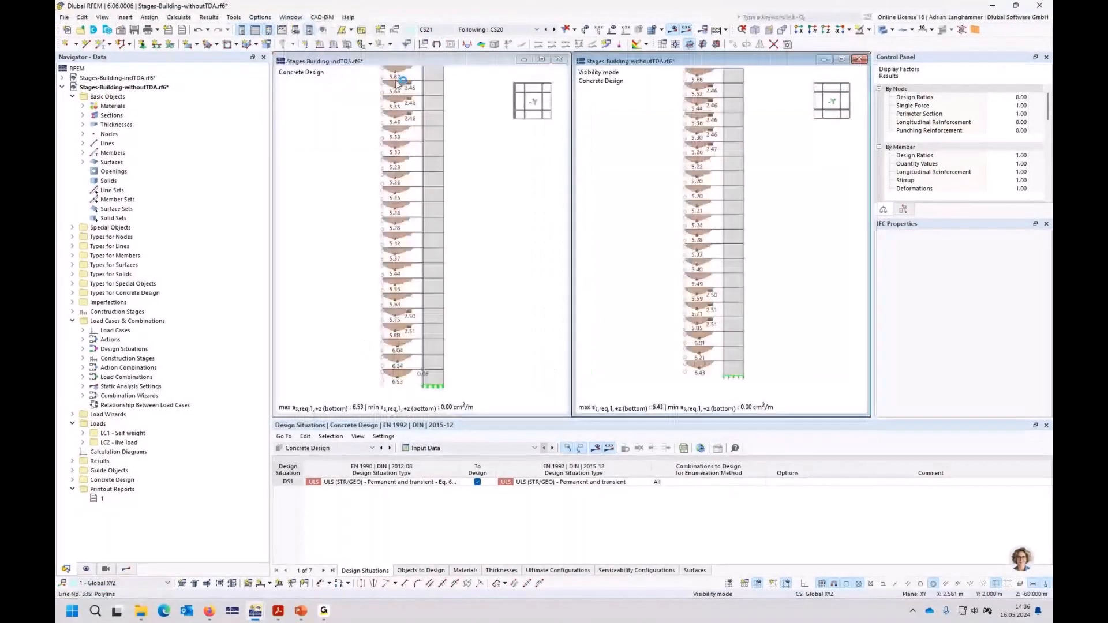
Step: Display the static analysis displacements |u| of construction stage CS21 in the inclTDA model, with result sections hidden
middle_drag(483, 182, 482, 211)
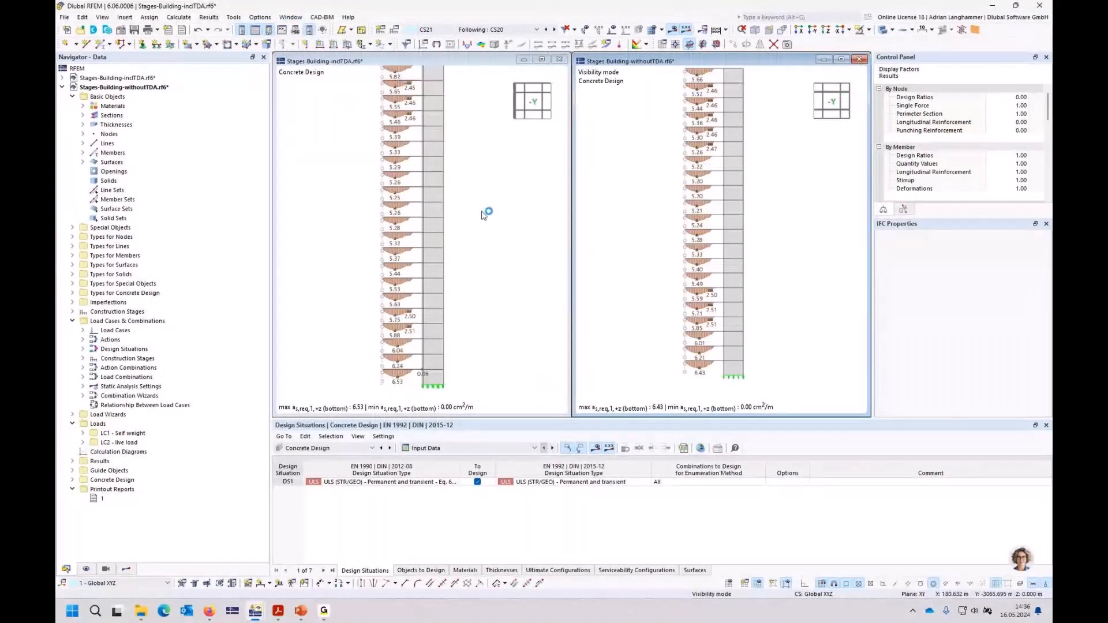
click(349, 447)
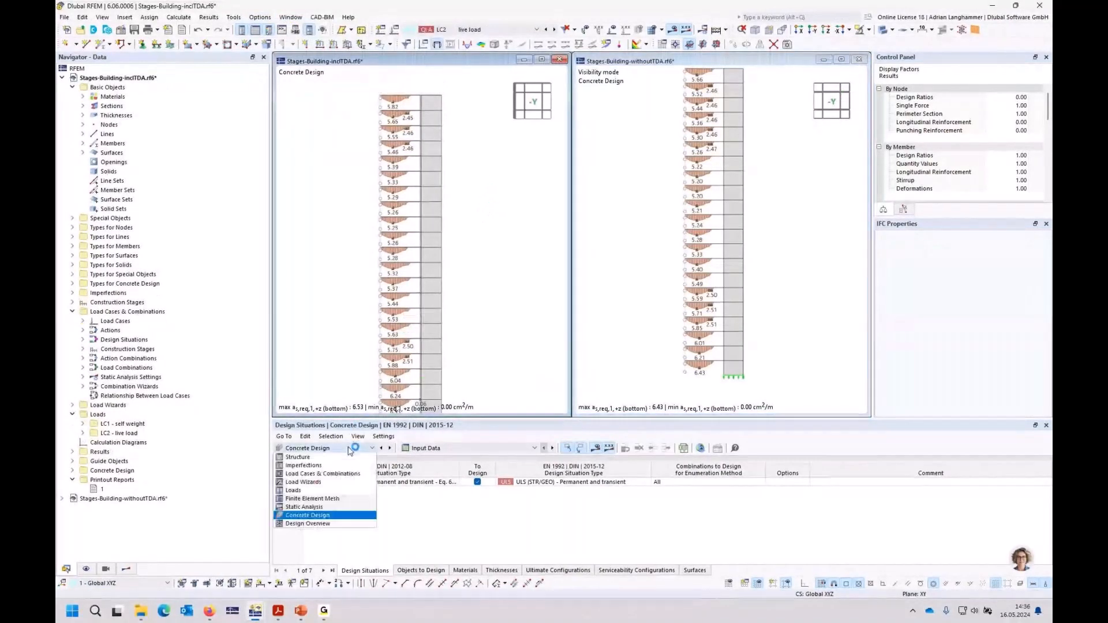
click(333, 506)
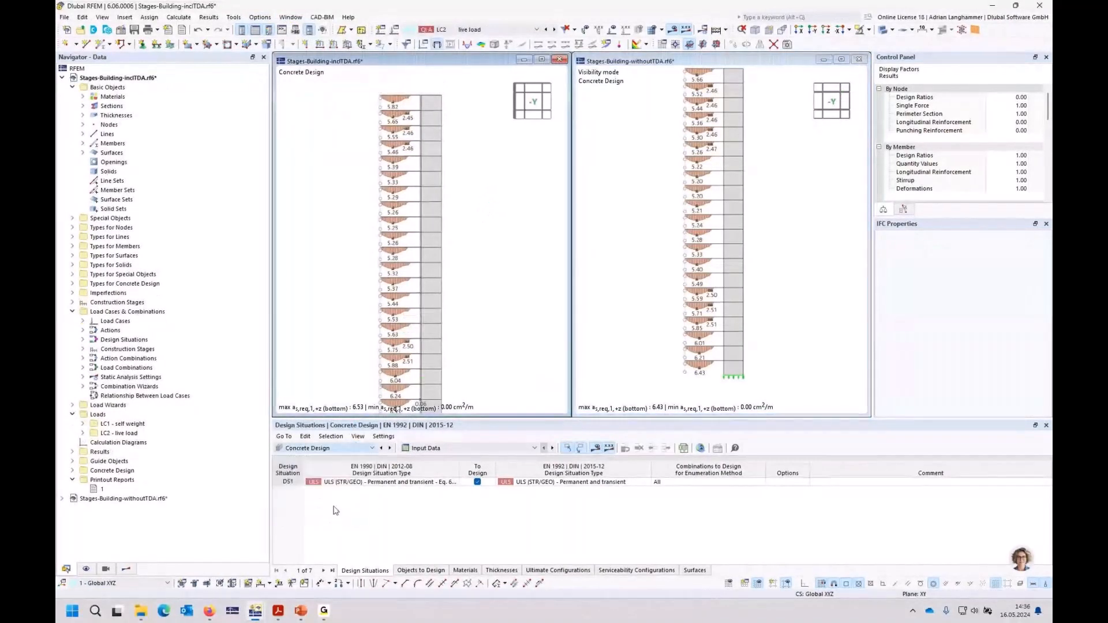
click(478, 32)
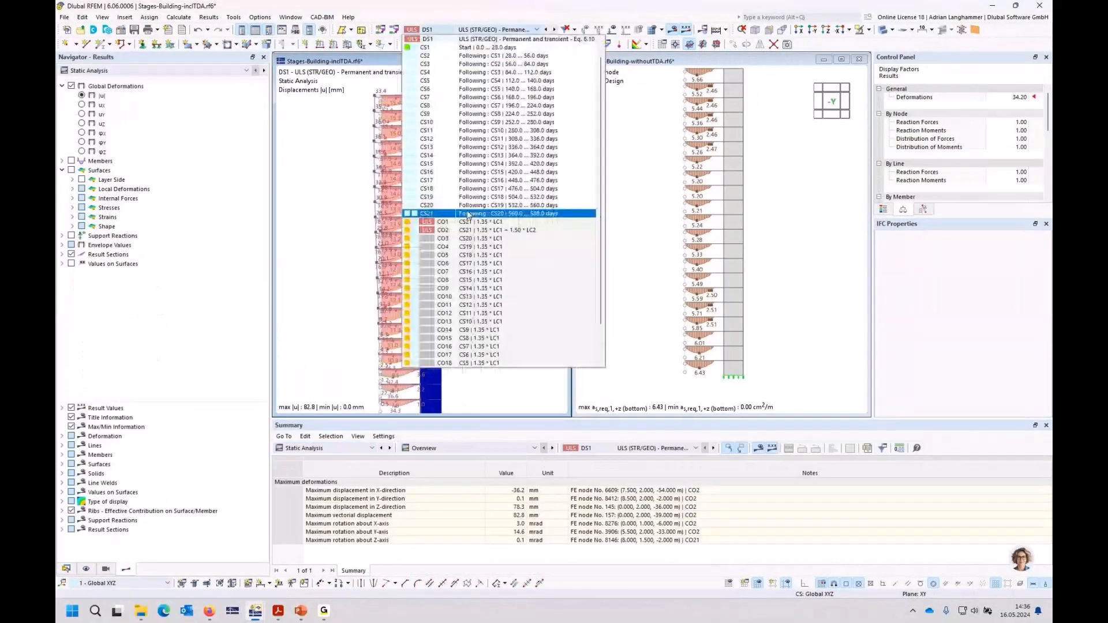
click(469, 213)
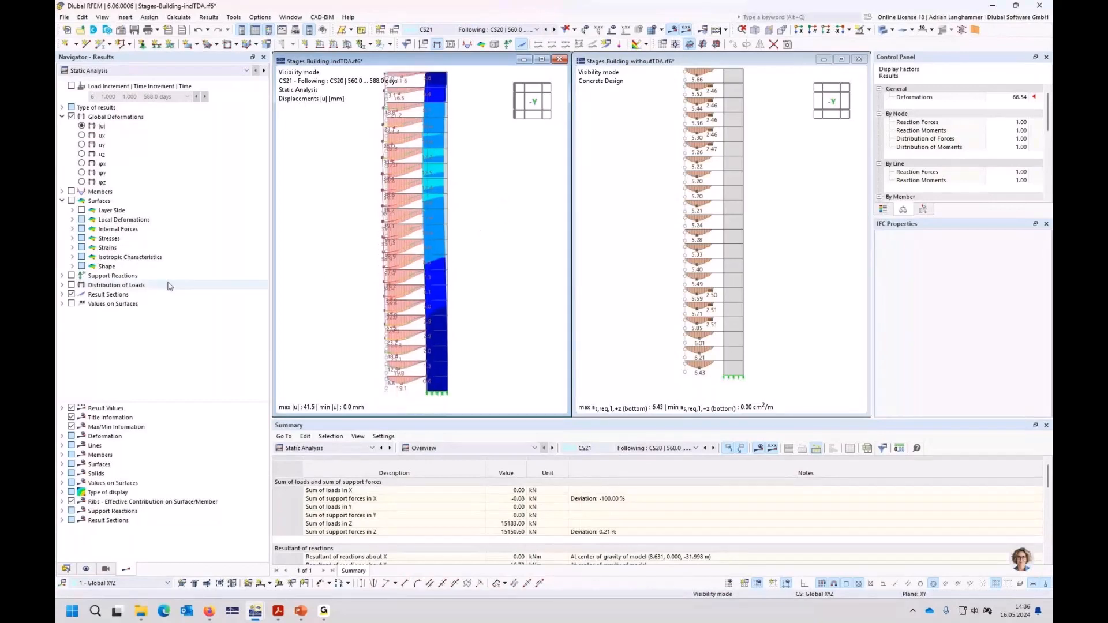
click(71, 294)
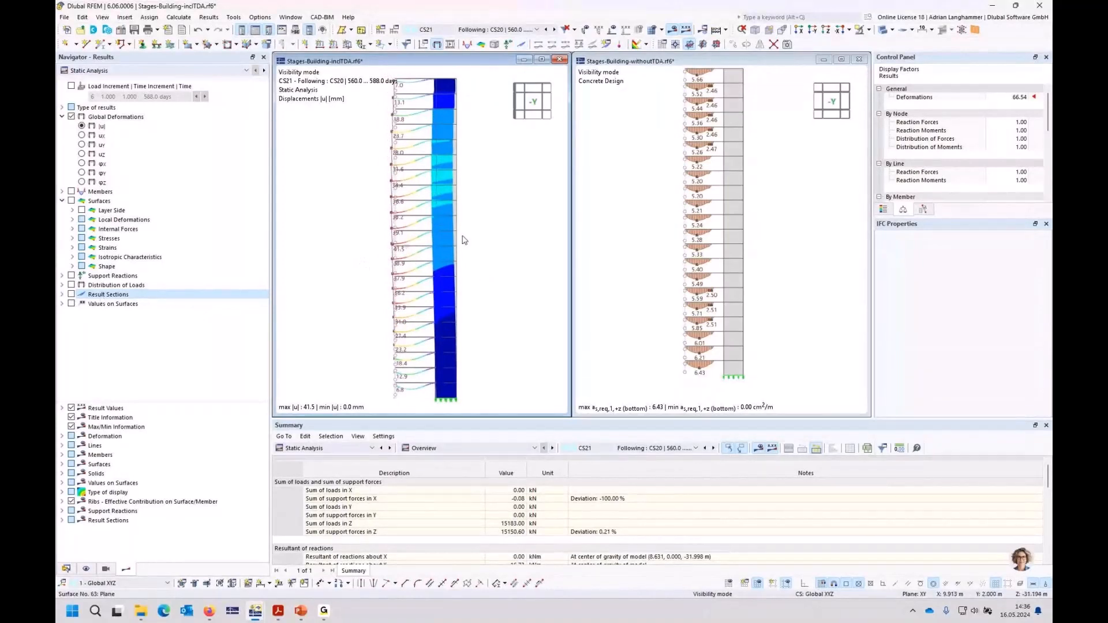
Step: Display the static analysis displacements |u| of CS21 in the withoutTDA model, hide its result sections and view it along -Y
click(623, 210)
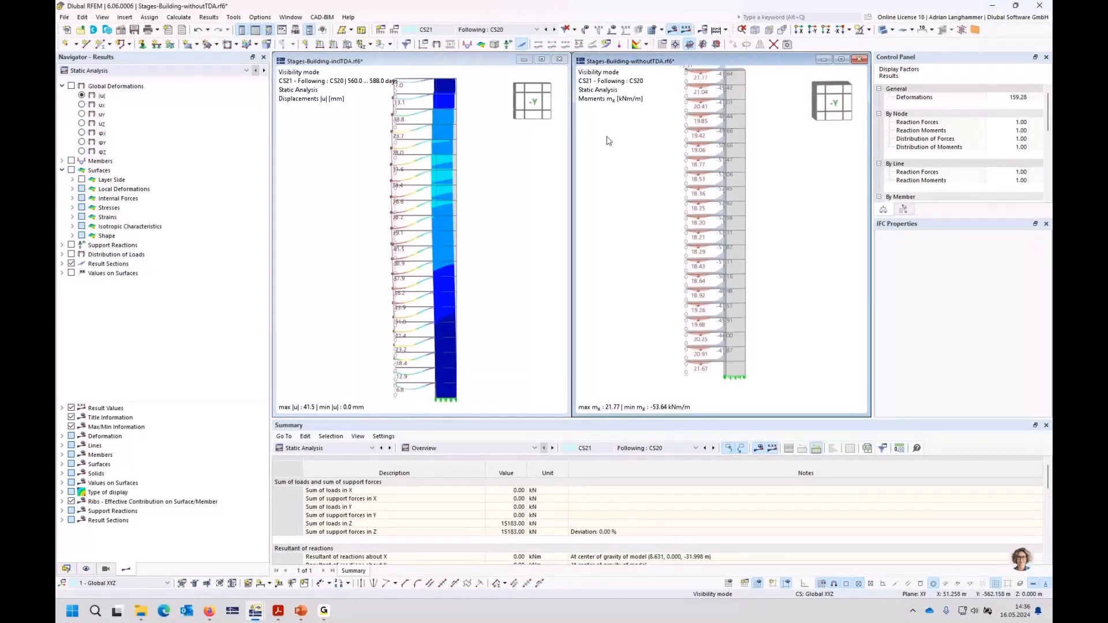
middle_drag(660, 188, 652, 208)
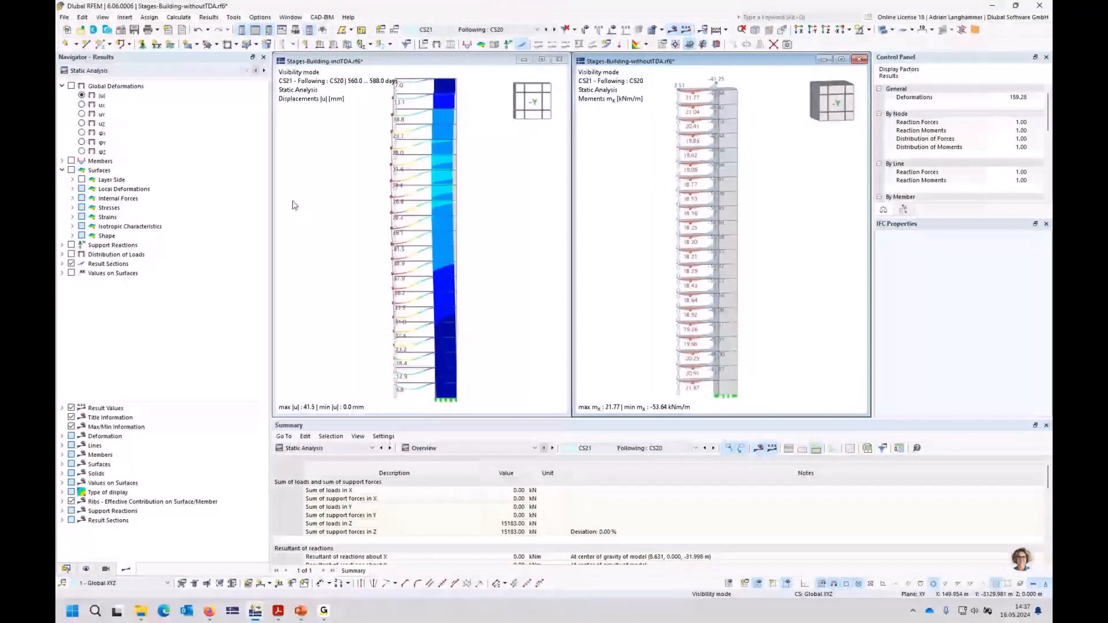
click(102, 95)
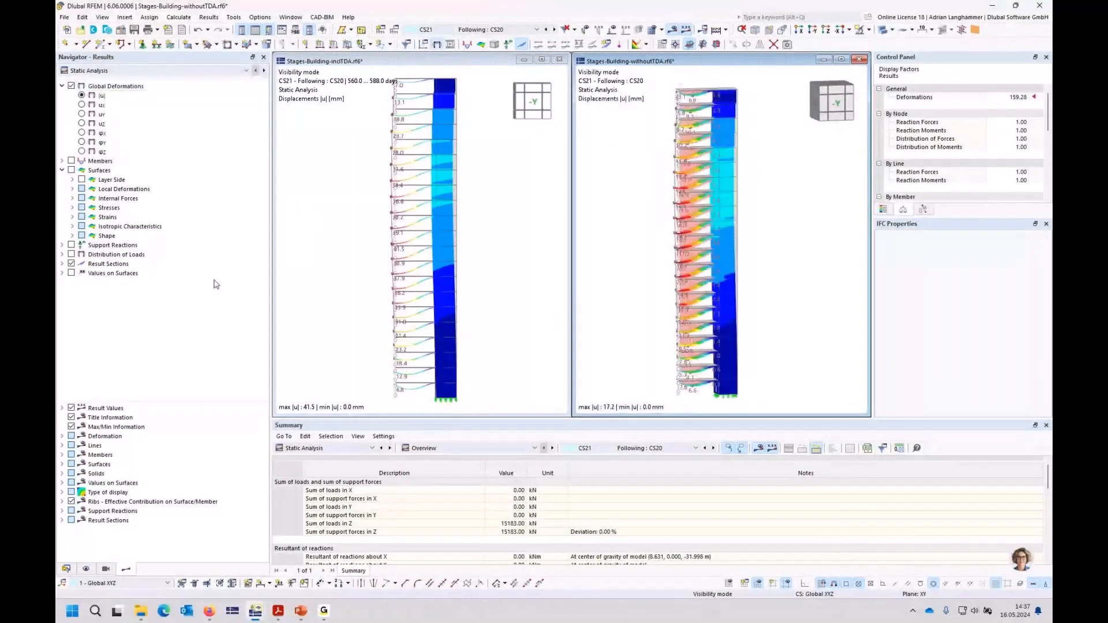
click(71, 264)
middle_drag(648, 208, 625, 195)
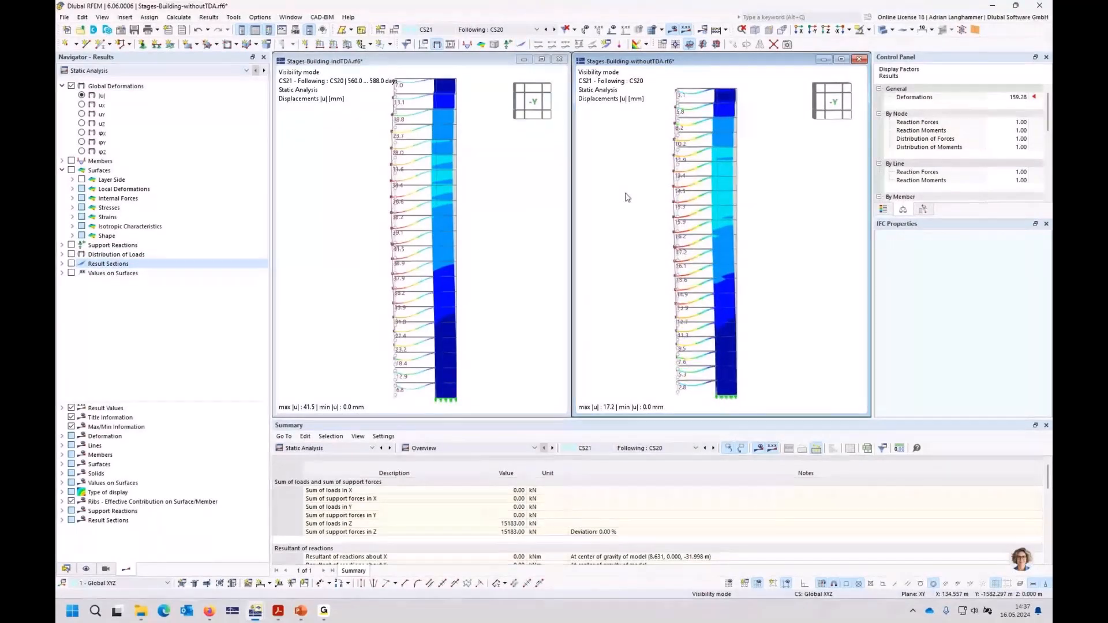
click(834, 104)
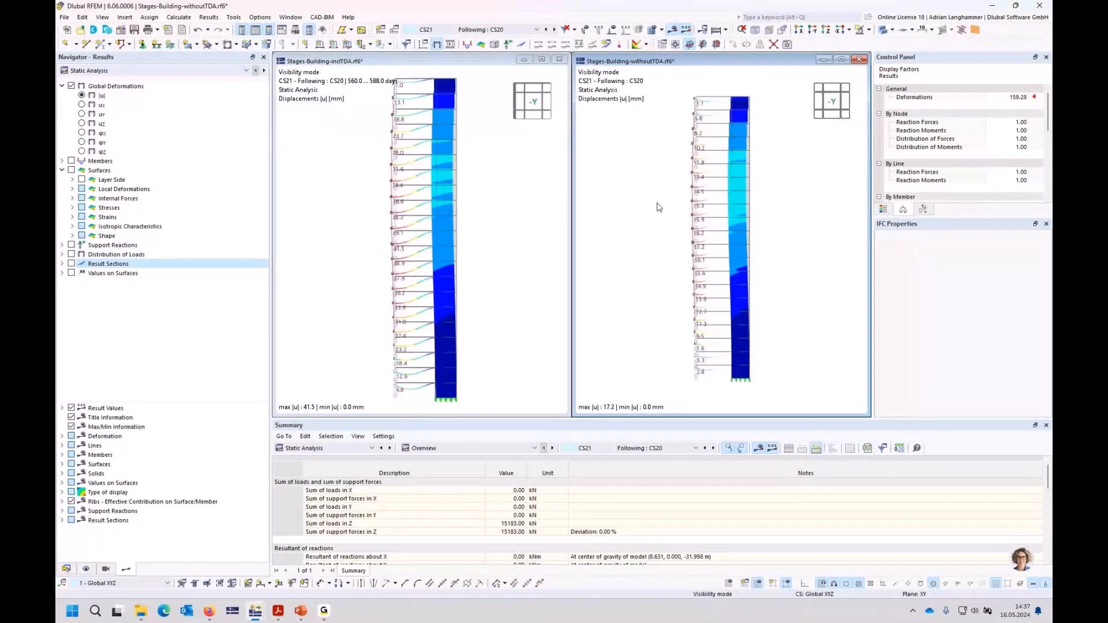
Step: Examine the CS21 deformations of slabs, columns and core wall in the withoutTDA model and compare them with the inclTDA model
ctrl+middle_drag(662, 208, 731, 230)
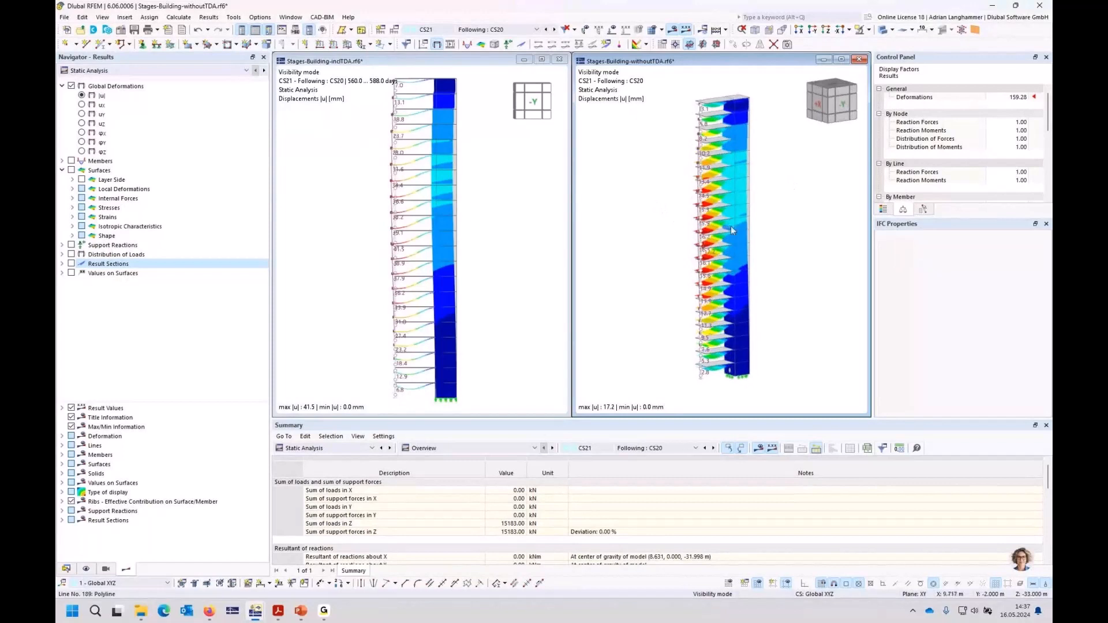
ctrl+middle_drag(663, 243, 628, 241)
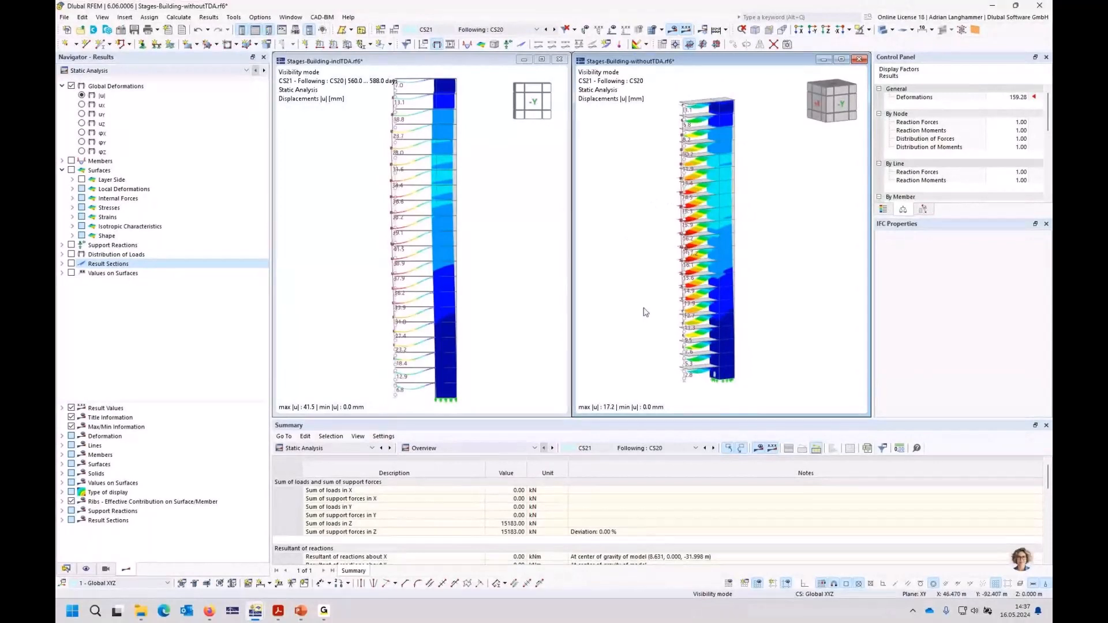
ctrl+middle_drag(643, 308, 646, 302)
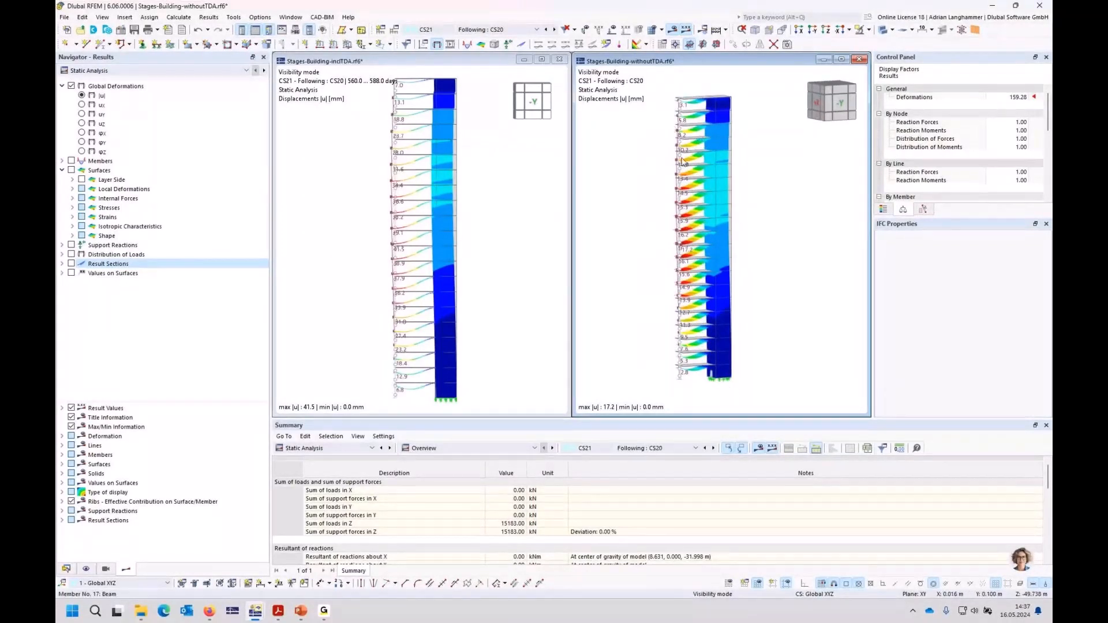
scroll(671, 387, up, 5)
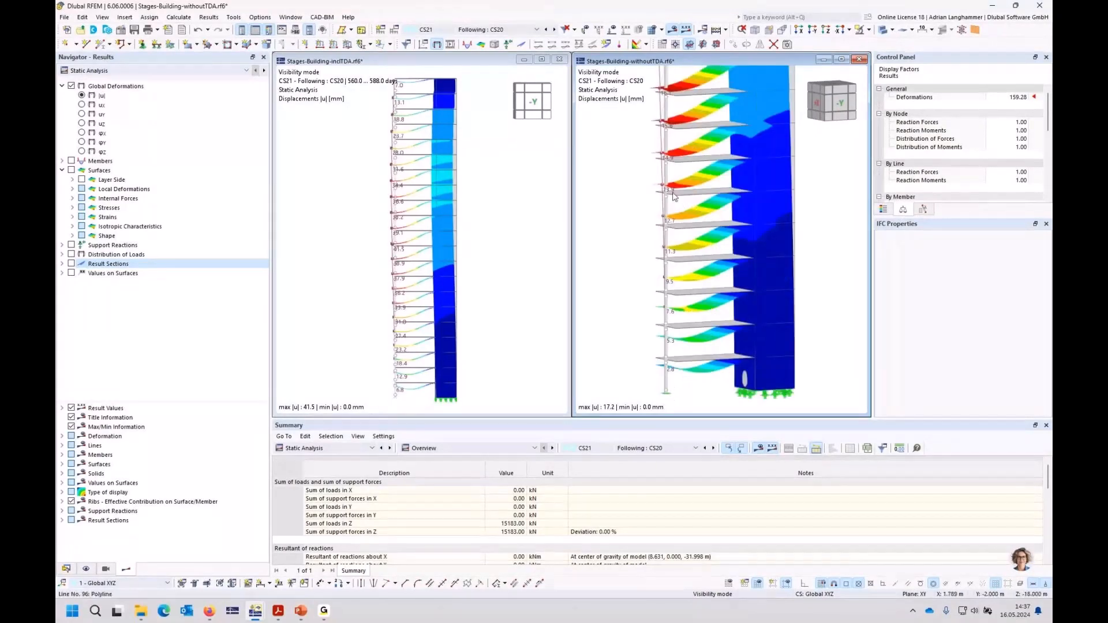
scroll(673, 387, up, 2)
middle_drag(674, 387, 667, 313)
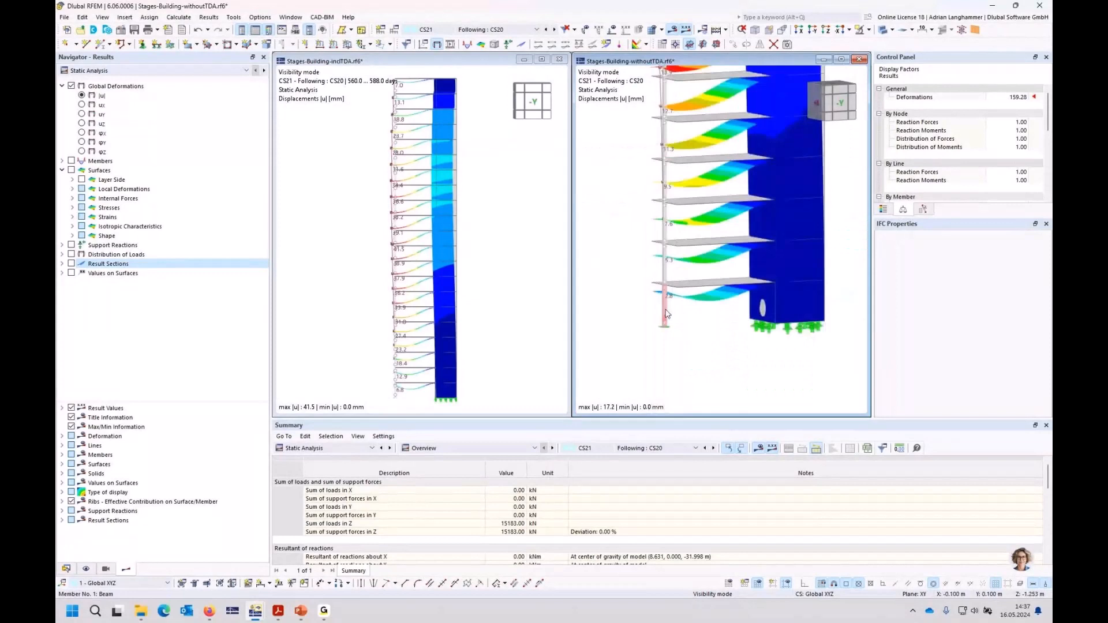
scroll(666, 313, down, 3)
middle_drag(702, 189, 714, 257)
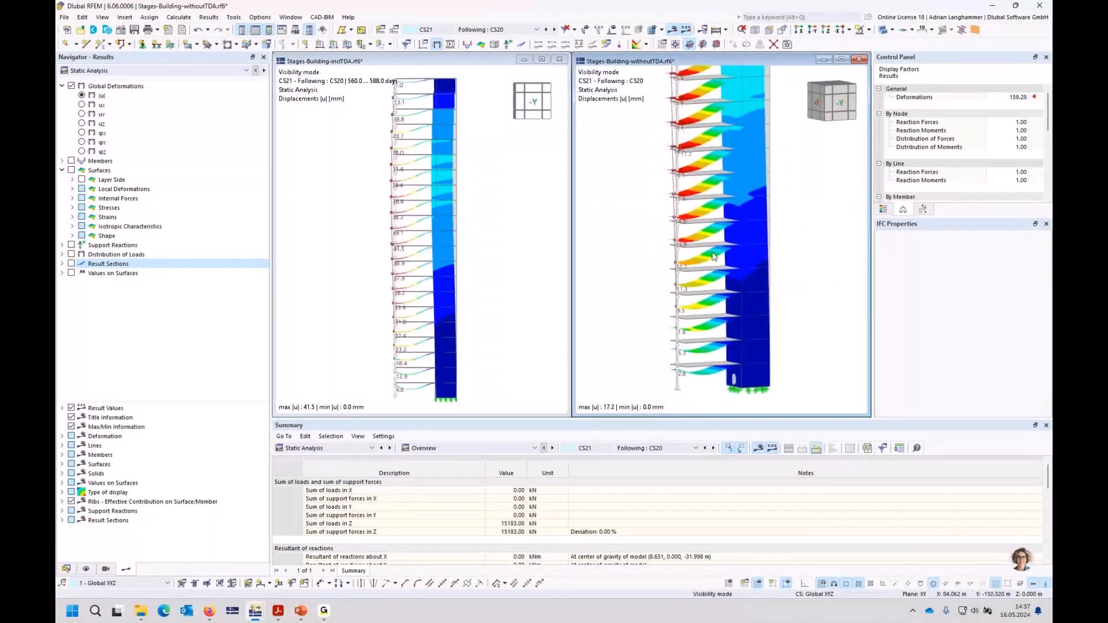
middle_drag(713, 125, 711, 170)
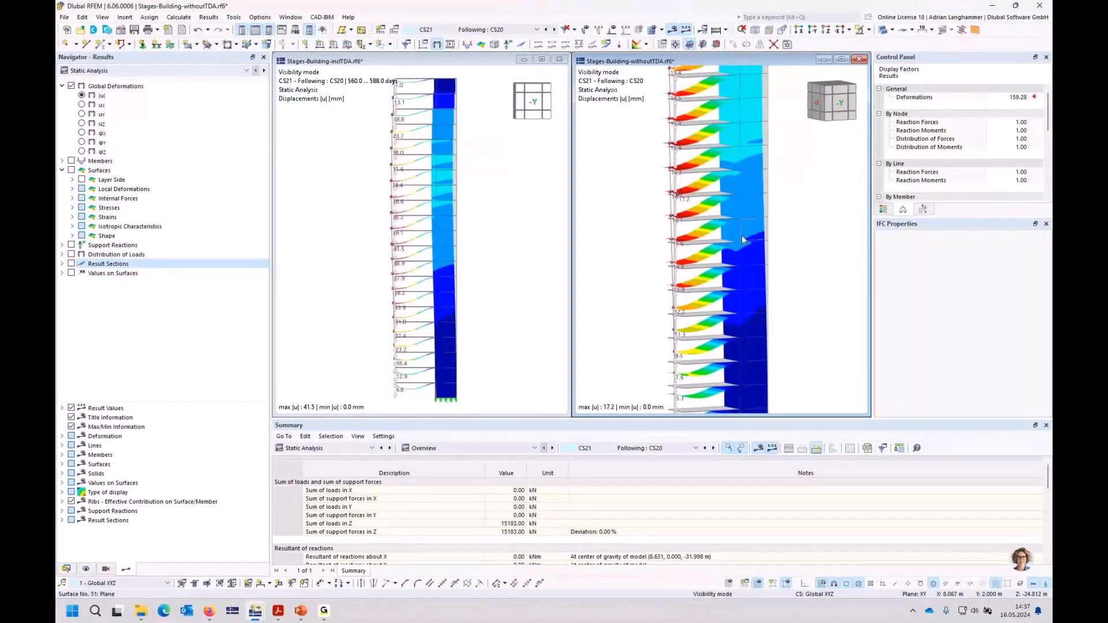
scroll(743, 237, down, 3)
ctrl+middle_drag(737, 254, 698, 251)
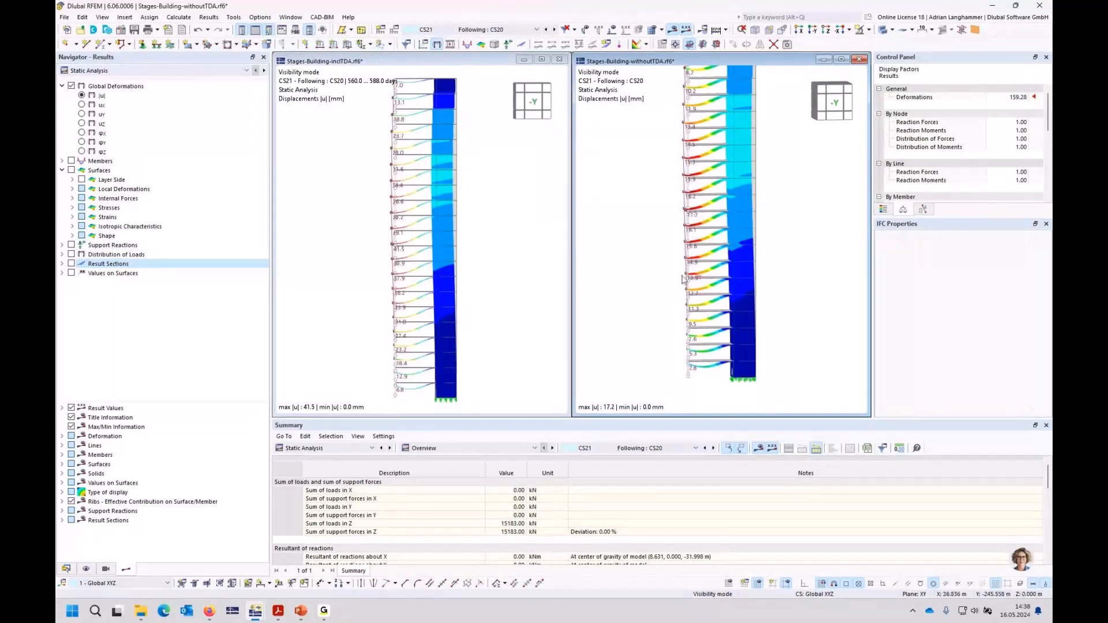
scroll(718, 369, down, 2)
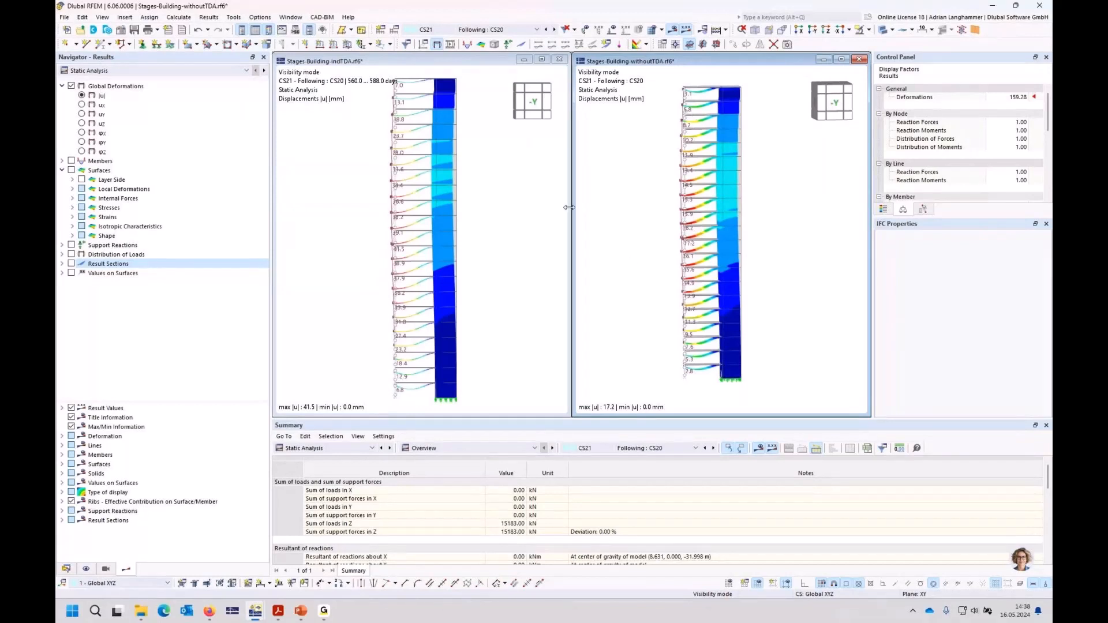
middle_drag(636, 222, 635, 230)
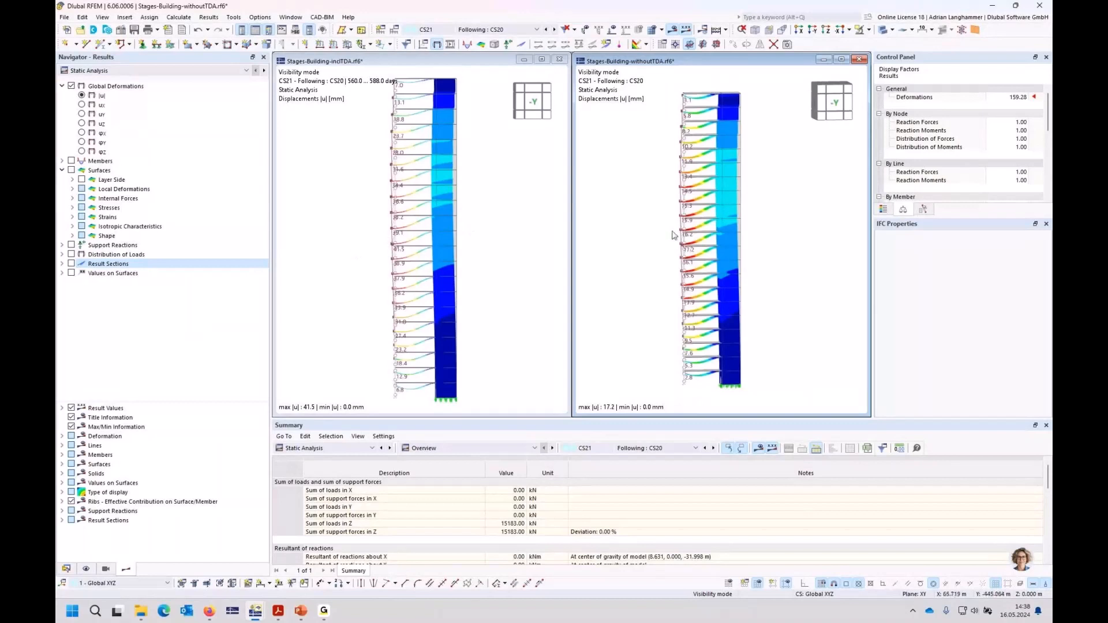
Step: Display the members' local deformations ux of CS21 in the withoutTDA model and the inclTDA model
scroll(673, 235, up, 1)
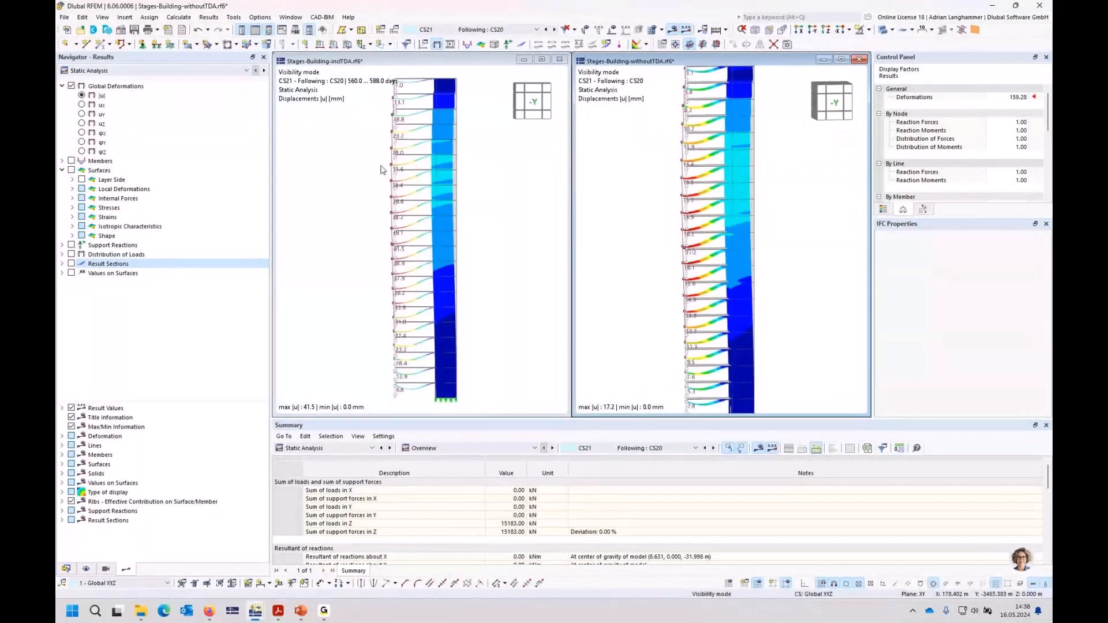
ctrl+middle_drag(579, 217, 572, 209)
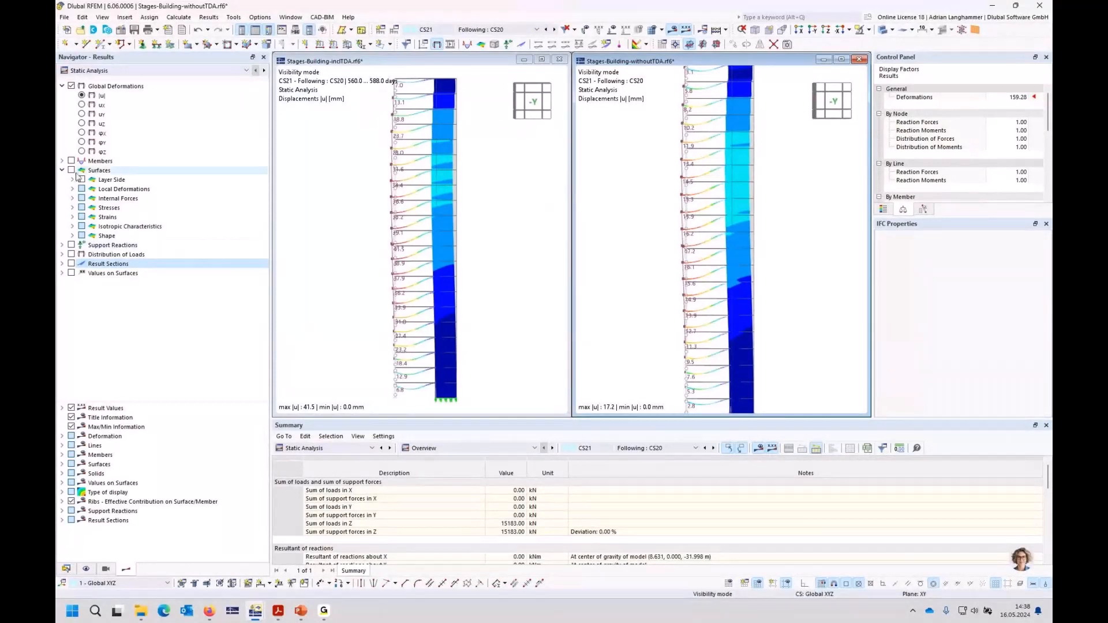
click(63, 161)
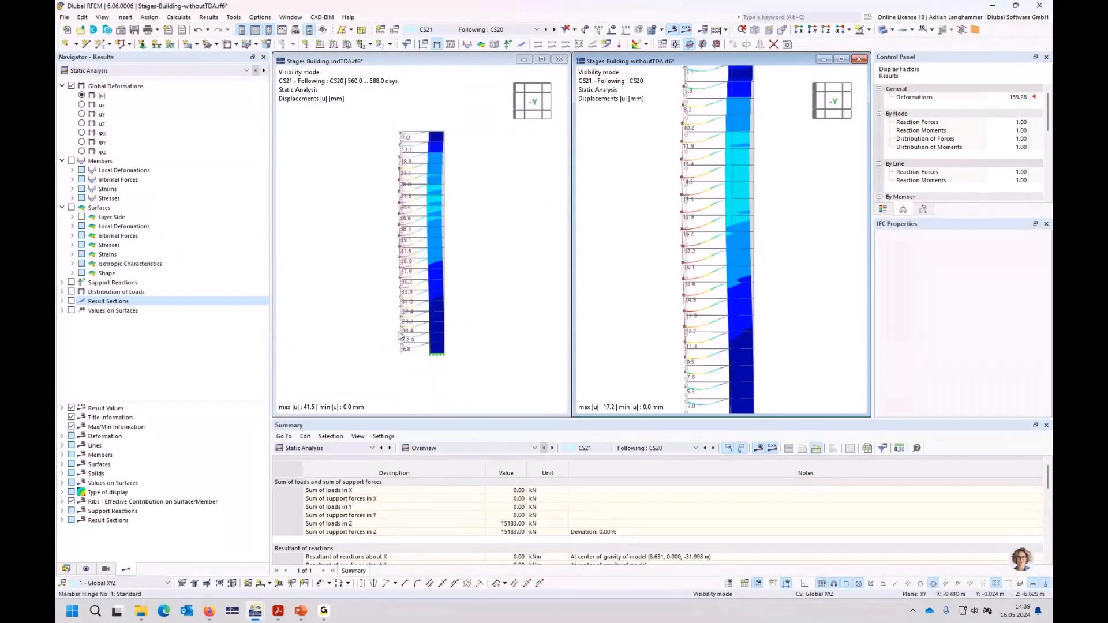
click(73, 170)
click(92, 179)
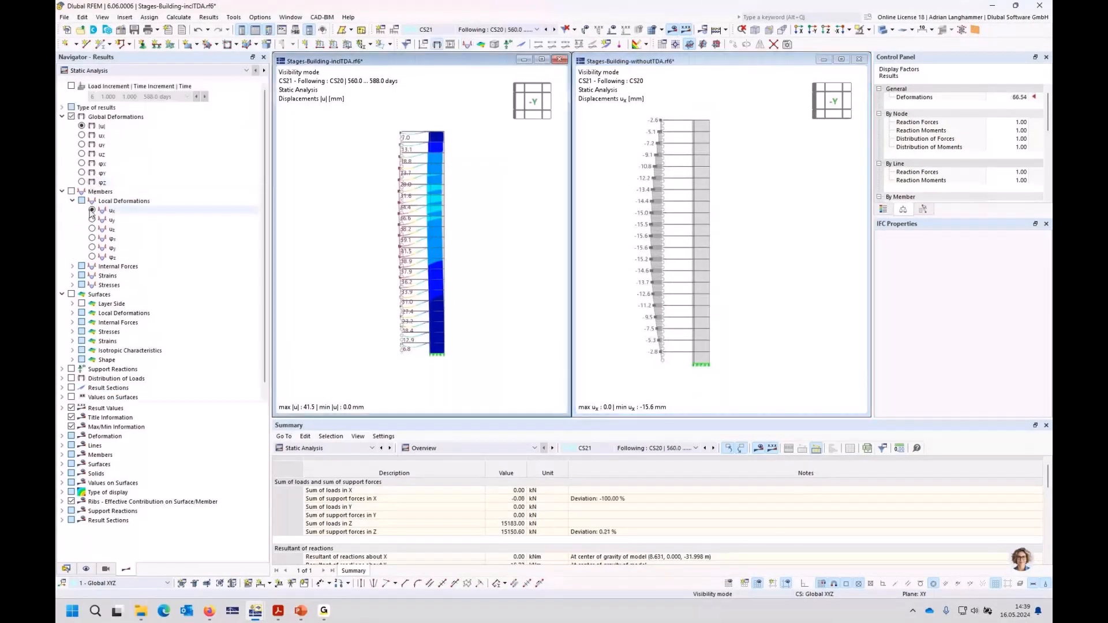
click(92, 210)
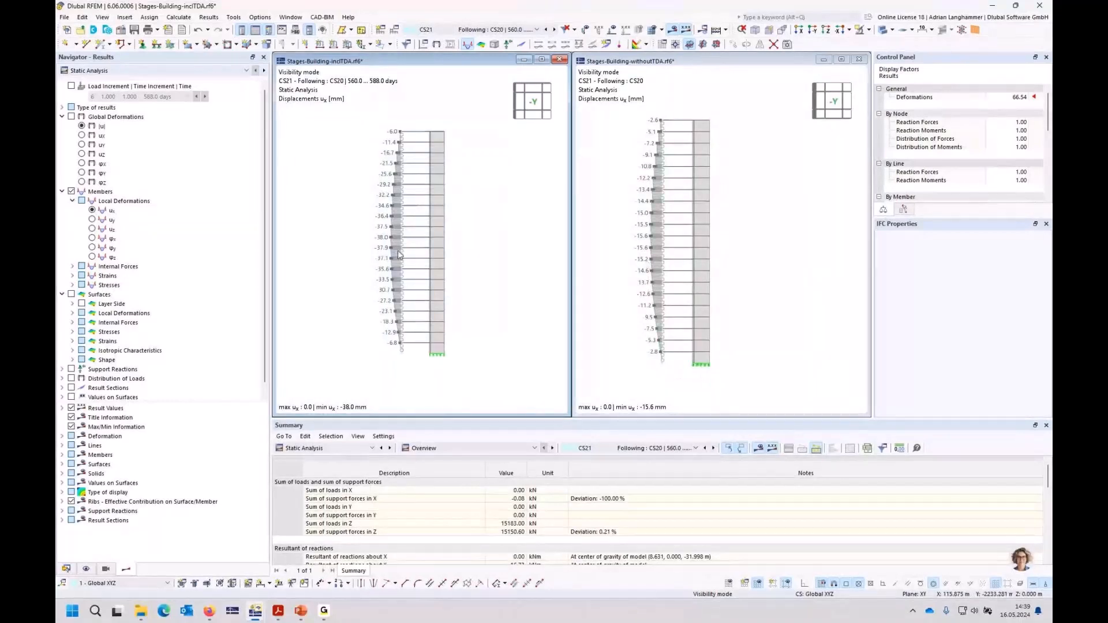
scroll(388, 221, up, 1)
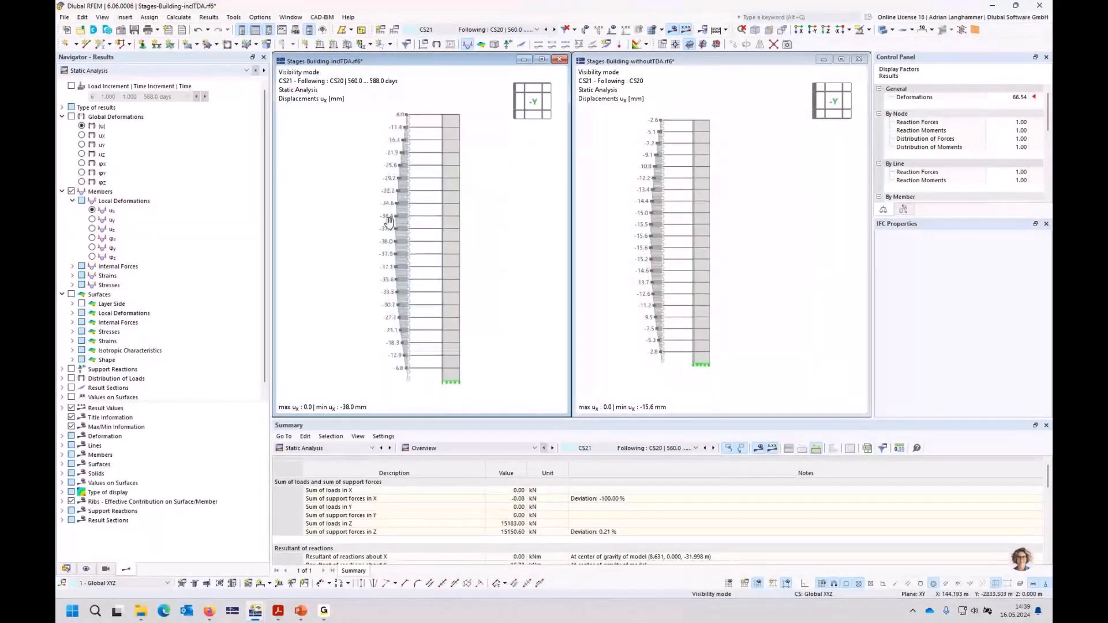
middle_drag(389, 223, 394, 225)
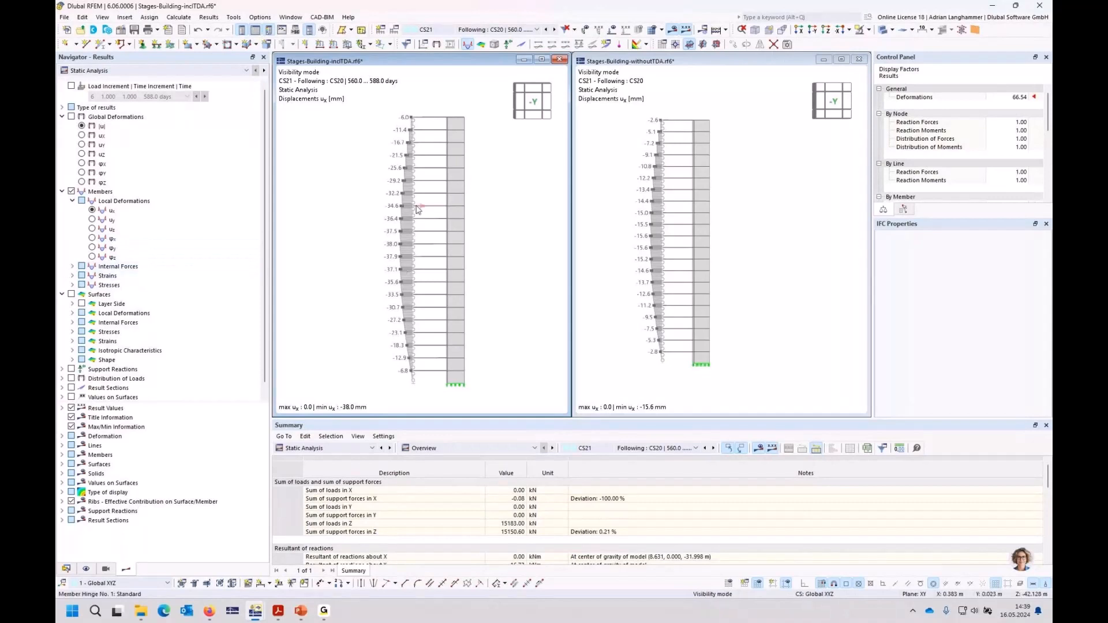
Step: Display the surface moments mx in the inclTDA model on result sections only, with member and surface results hidden
ctrl+middle_drag(418, 210, 437, 236)
scroll(439, 236, up, 3)
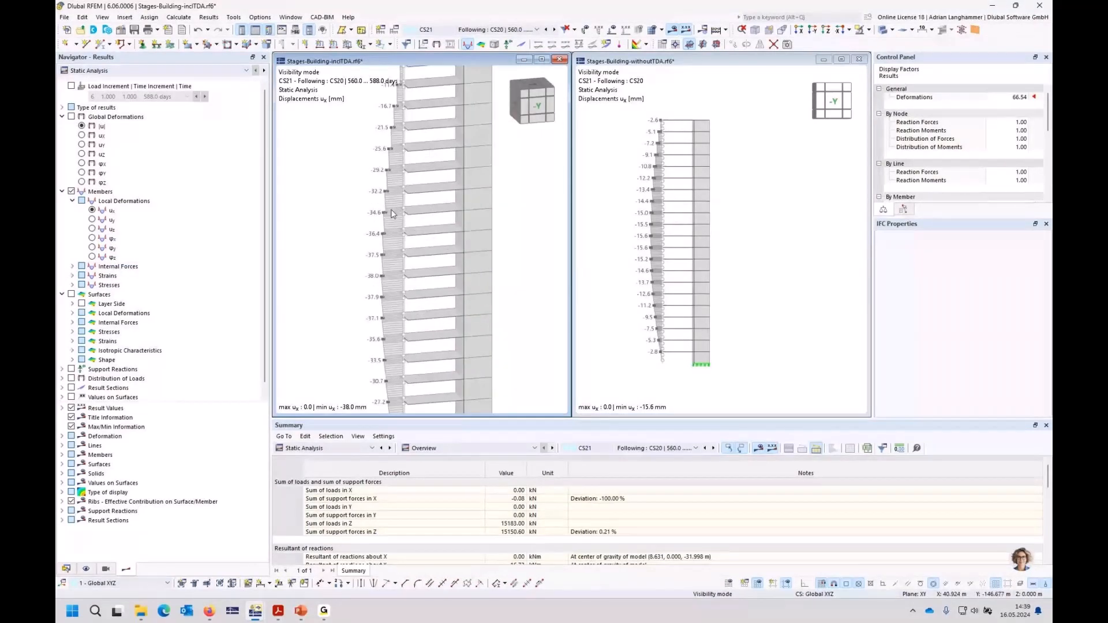
click(71, 388)
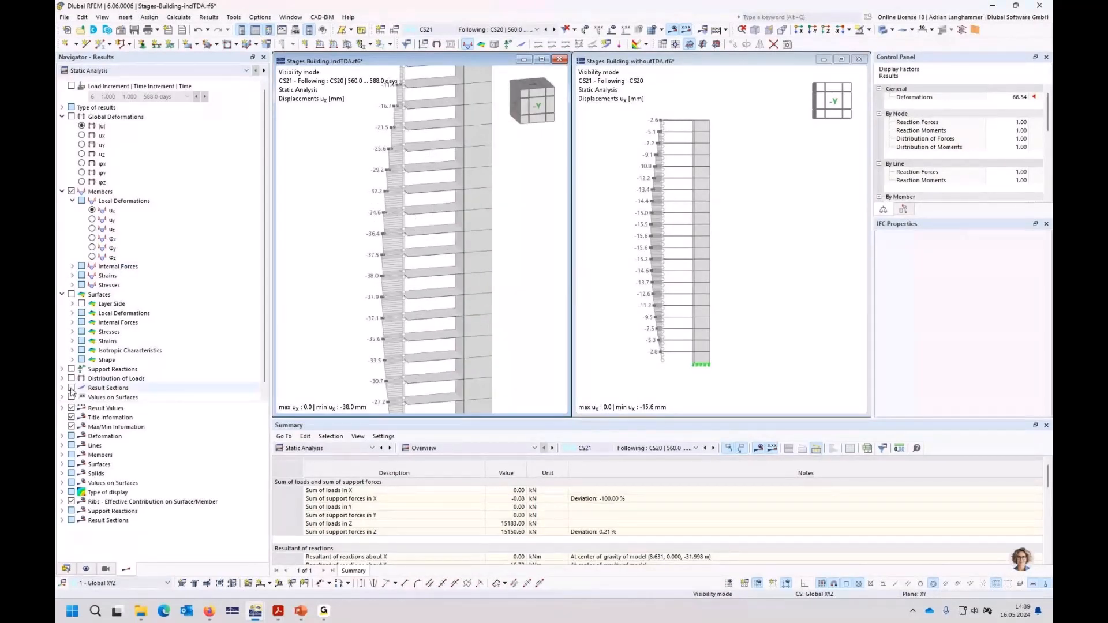
click(68, 192)
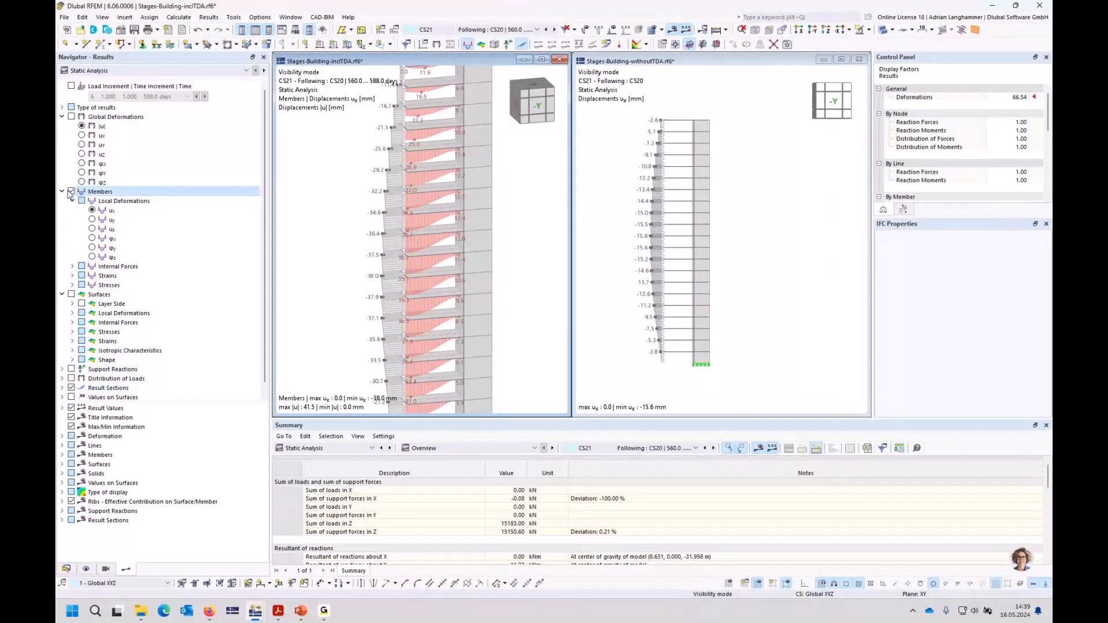
click(71, 192)
click(73, 323)
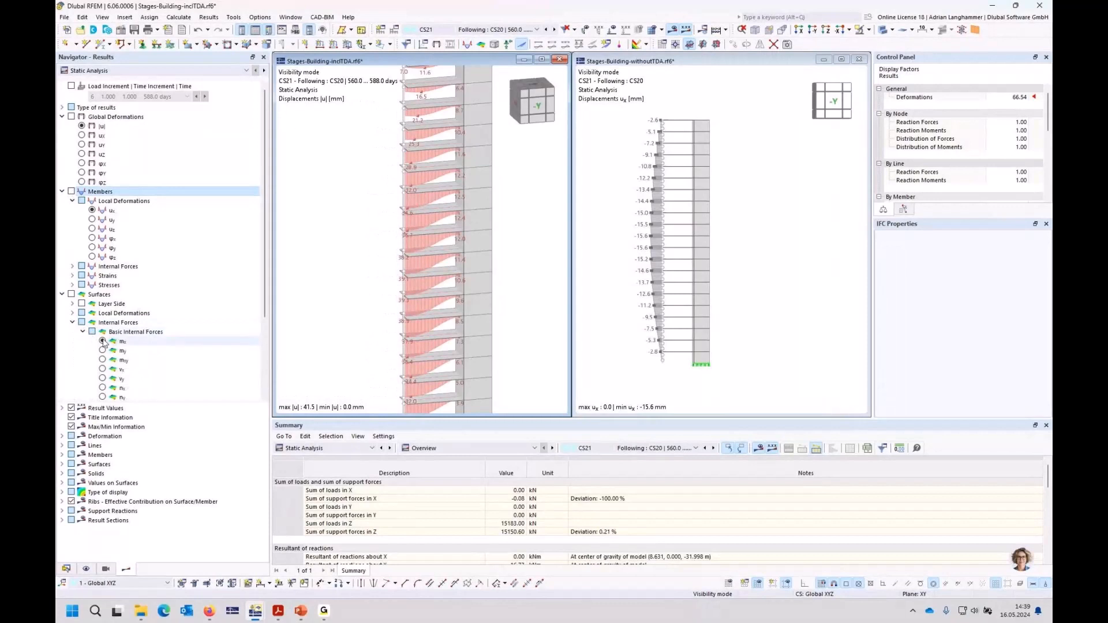
click(103, 342)
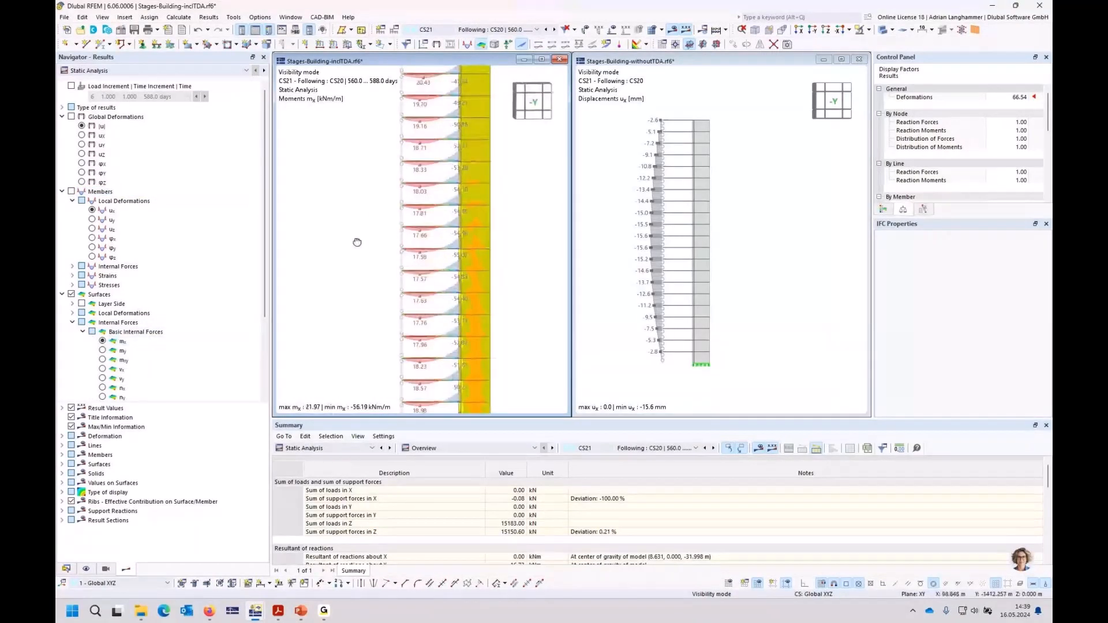
click(72, 295)
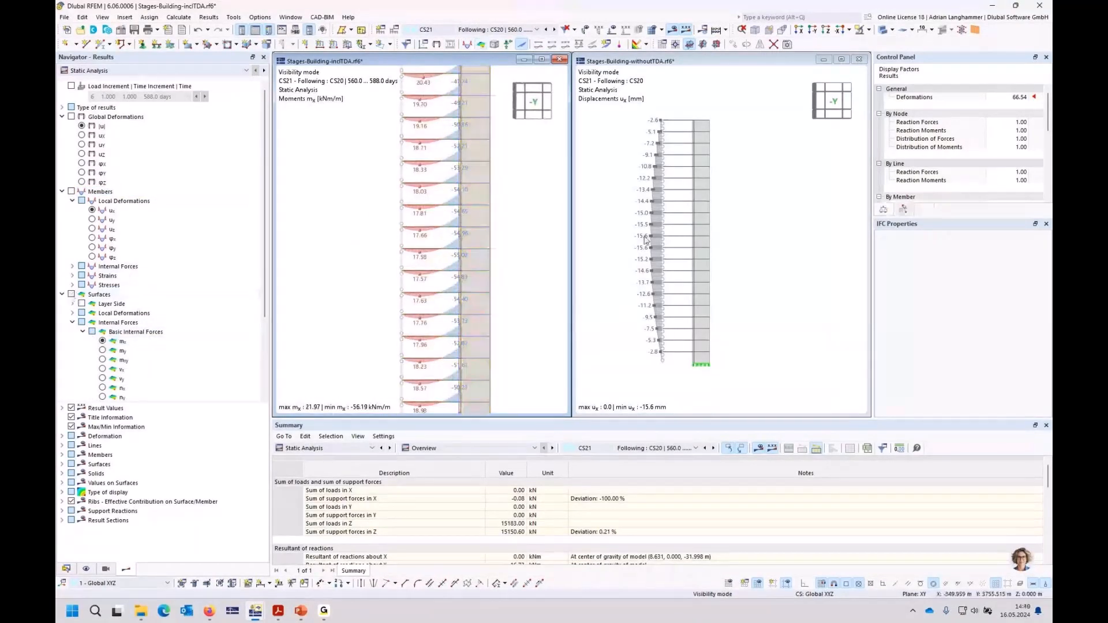
Step: Display the moments mx in the withoutTDA model on result sections only, hiding the member and surface results
click(606, 248)
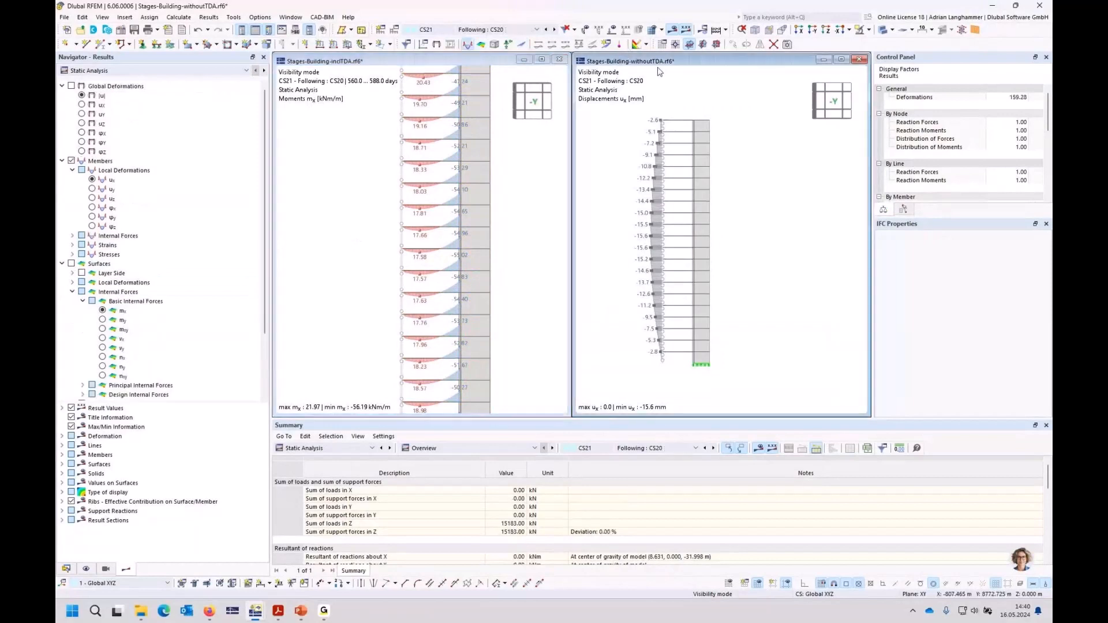
click(72, 264)
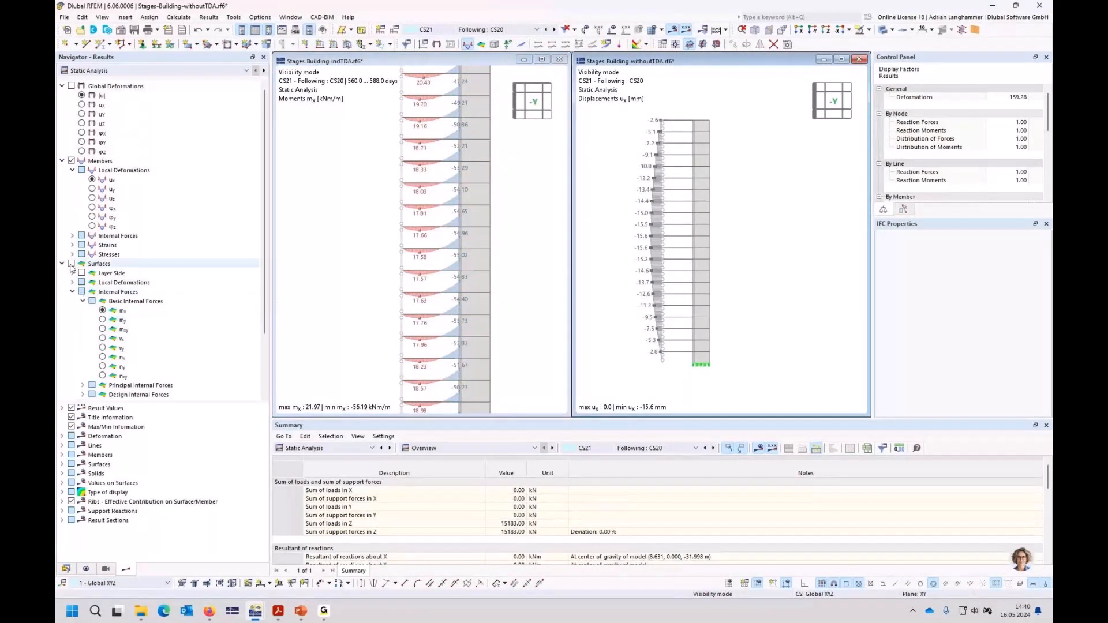
click(71, 161)
scroll(81, 378, down, 3)
click(71, 386)
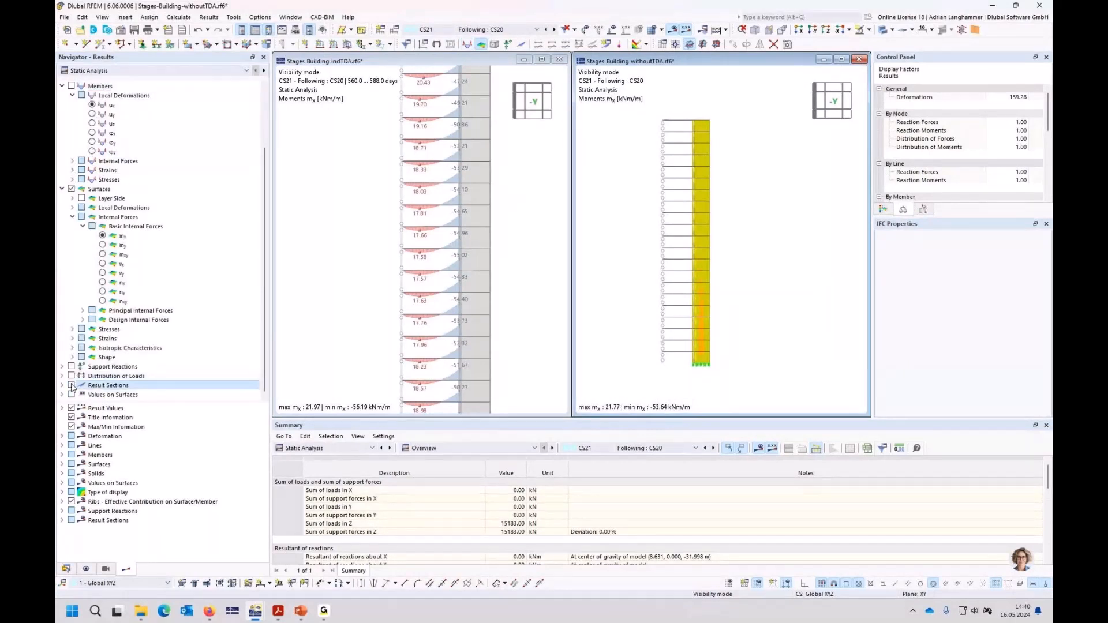
click(72, 189)
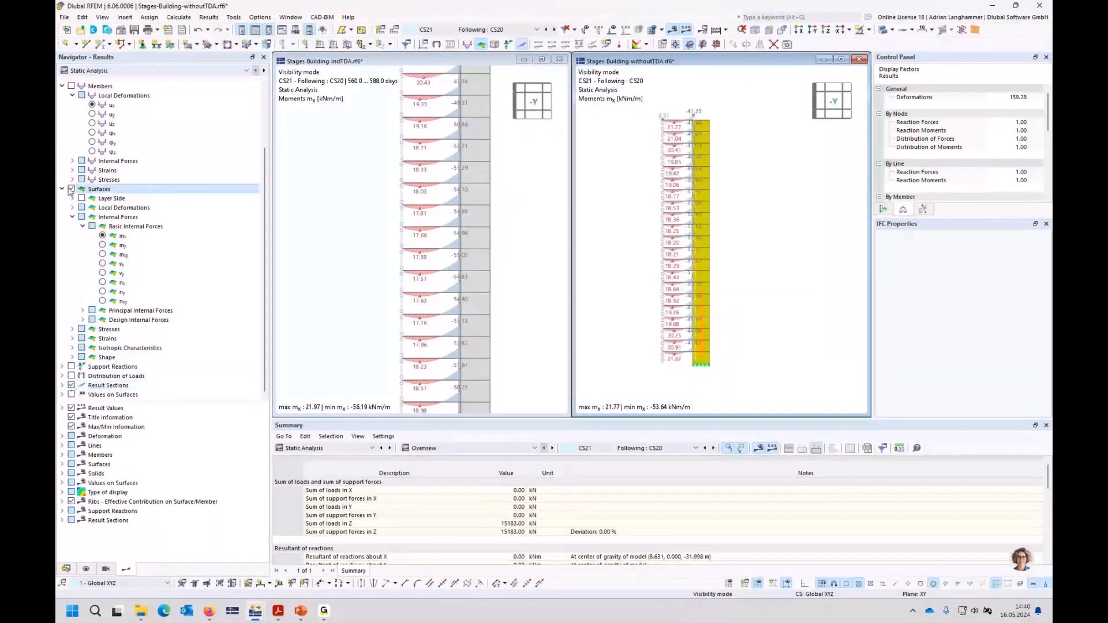
Step: View the inclTDA model along -Y and compare its slab moments mx floor by floor with the withoutTDA model
click(533, 106)
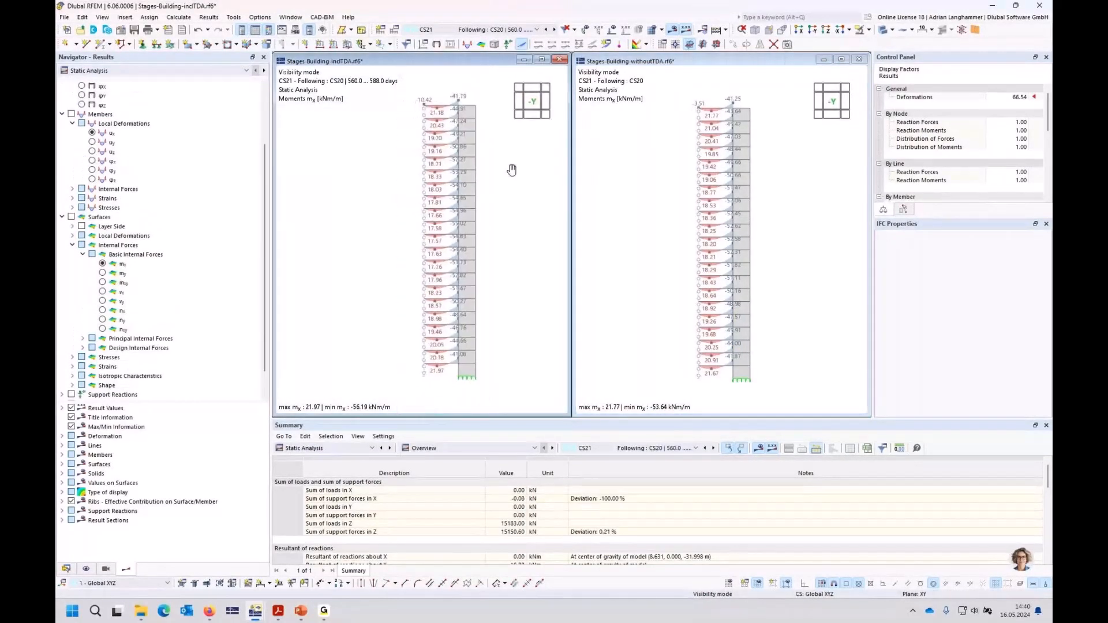
click(683, 247)
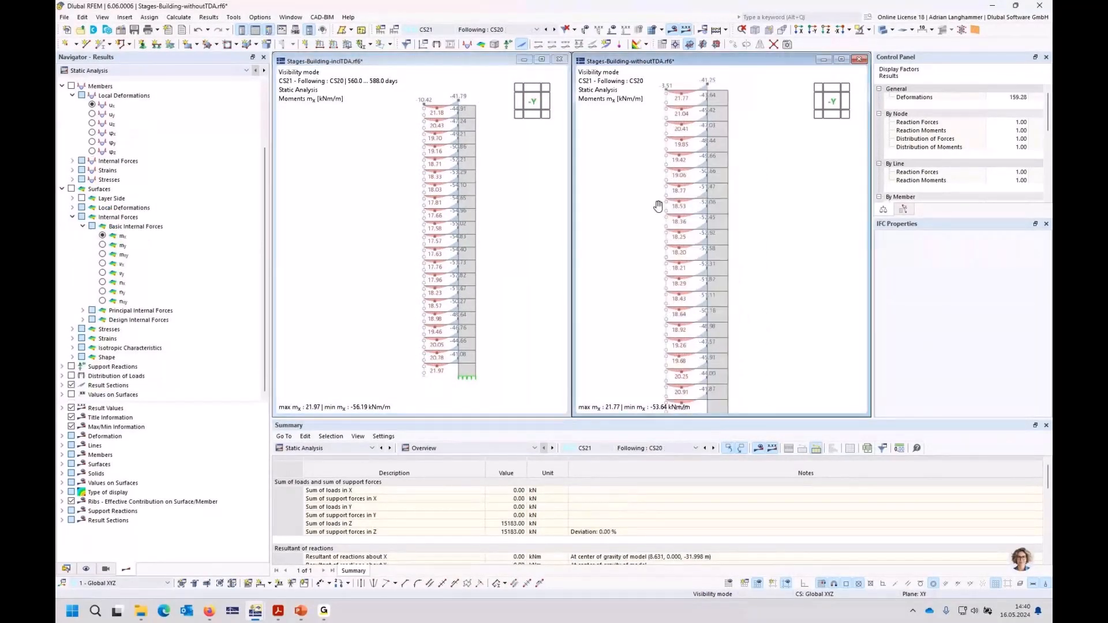
click(513, 191)
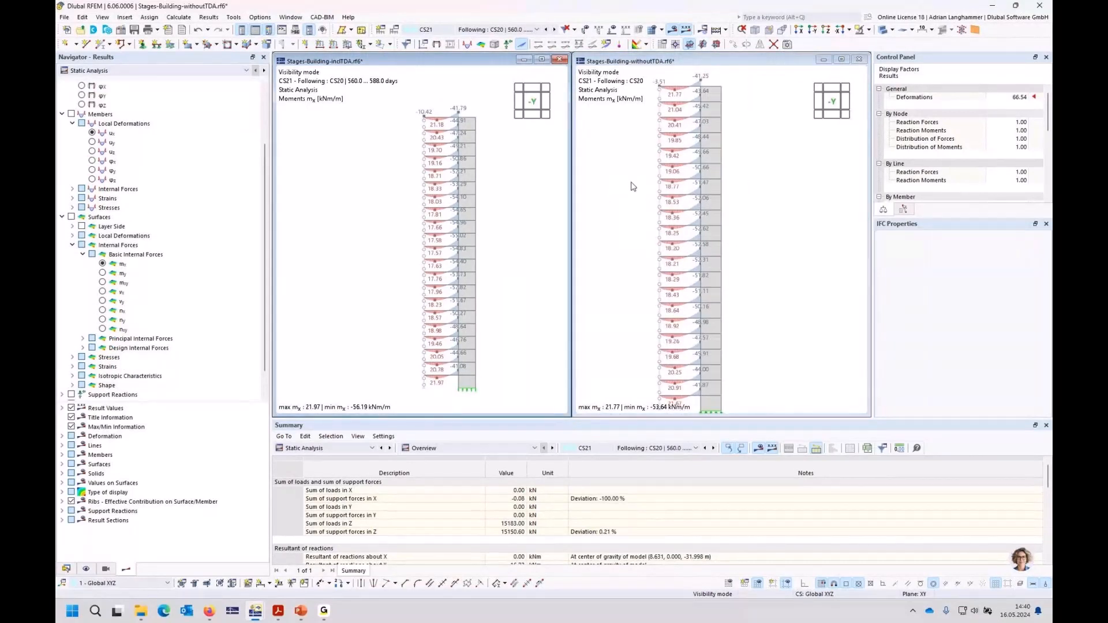
click(632, 188)
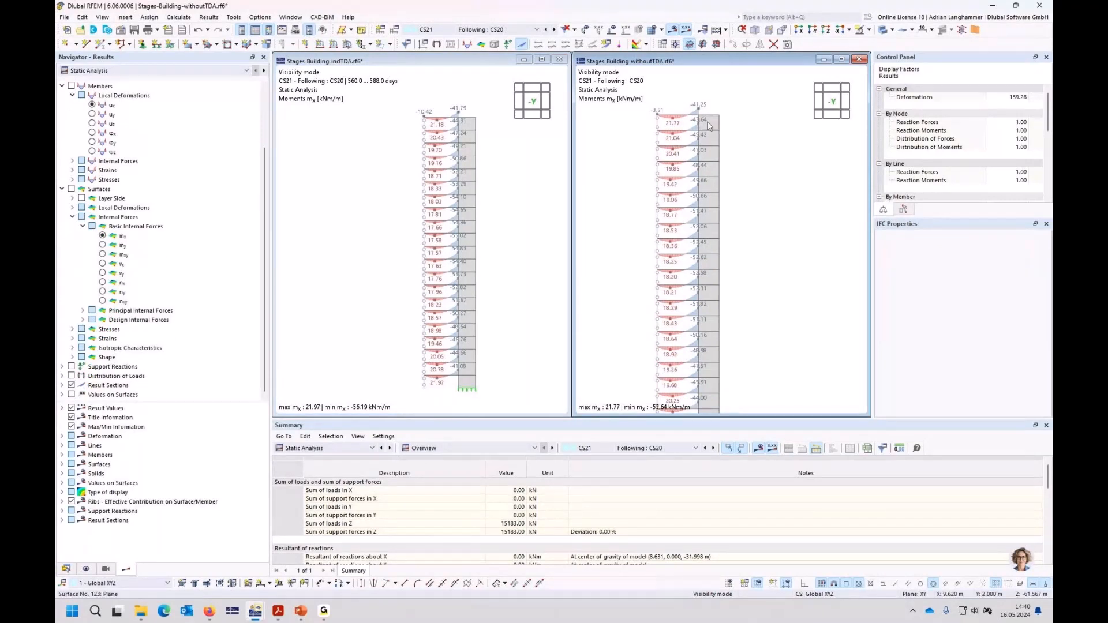
scroll(460, 117, up, 1)
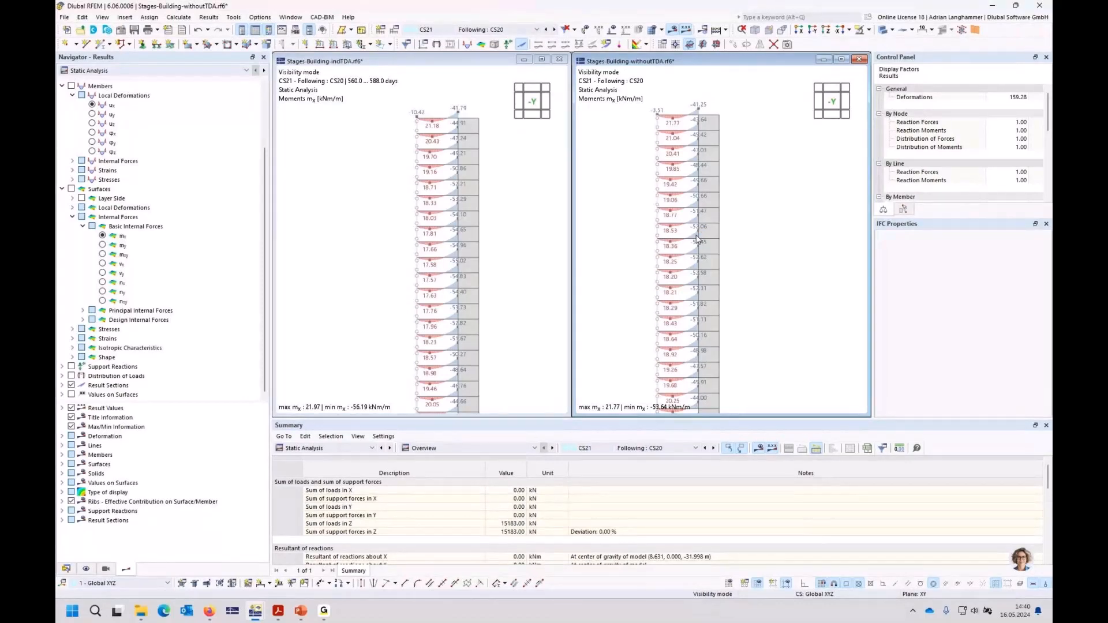
Step: Switch the results of the withoutTDA model and the inclTDA model from Static Analysis to Concrete Design
click(329, 448)
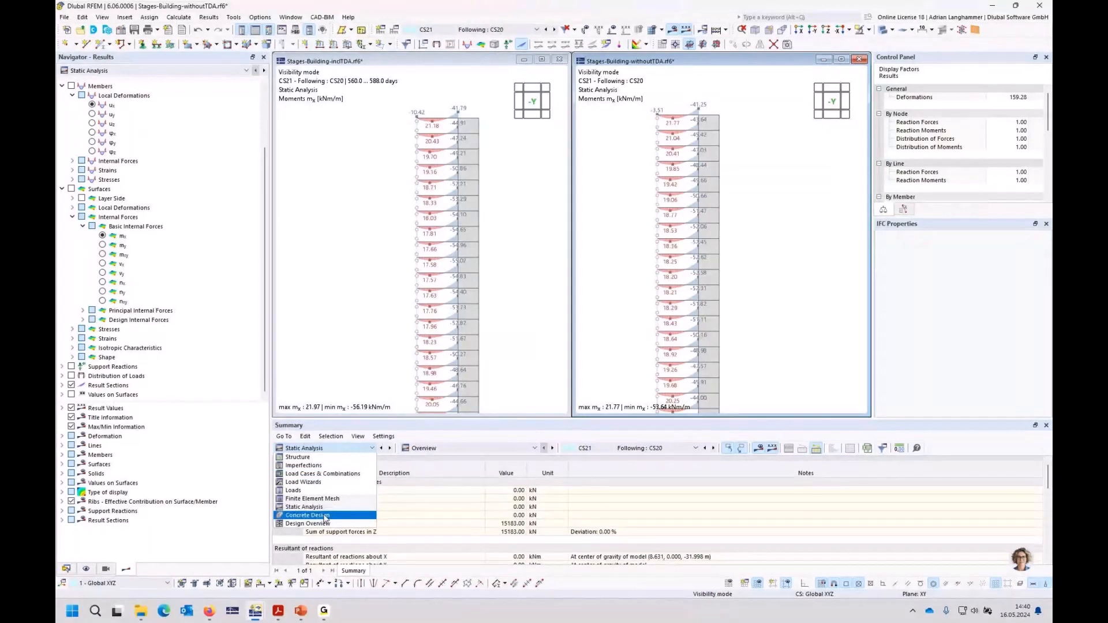
click(324, 516)
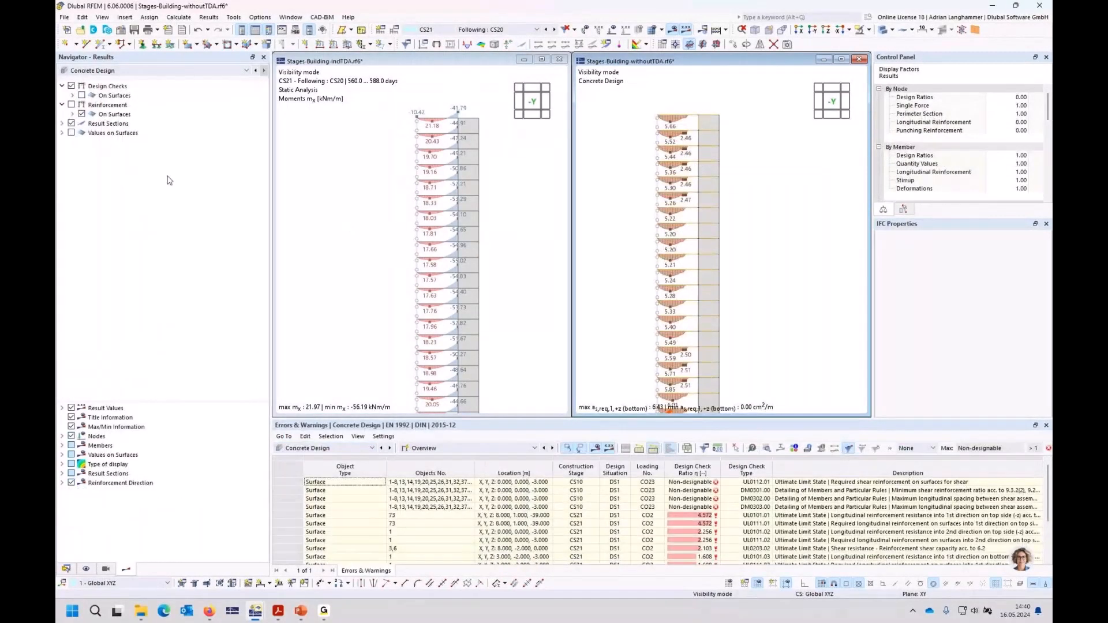
click(341, 323)
click(358, 449)
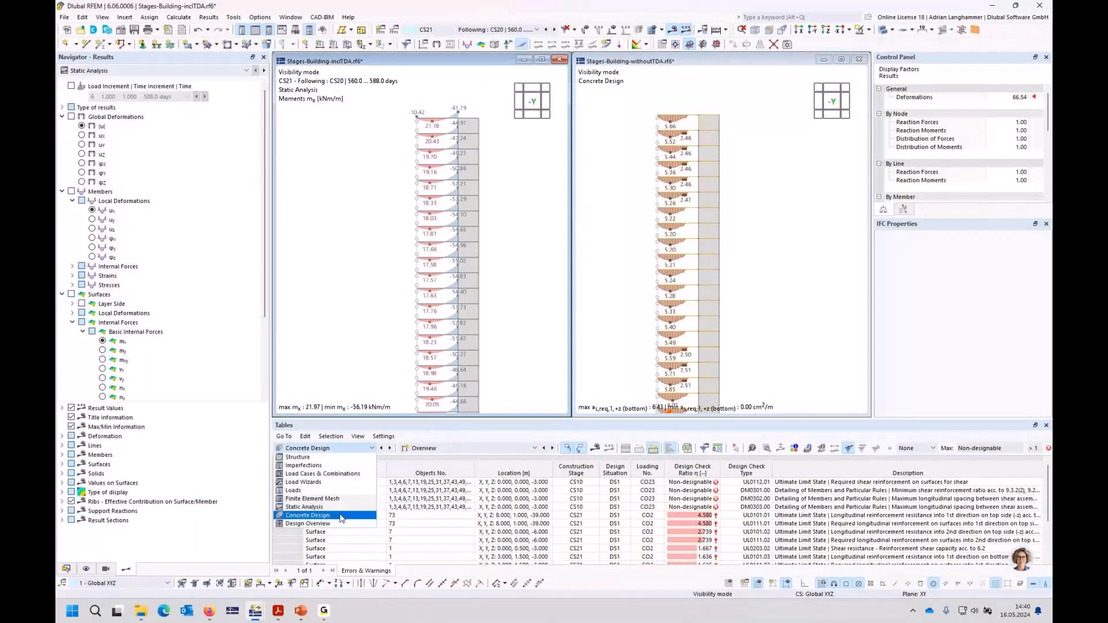
click(312, 515)
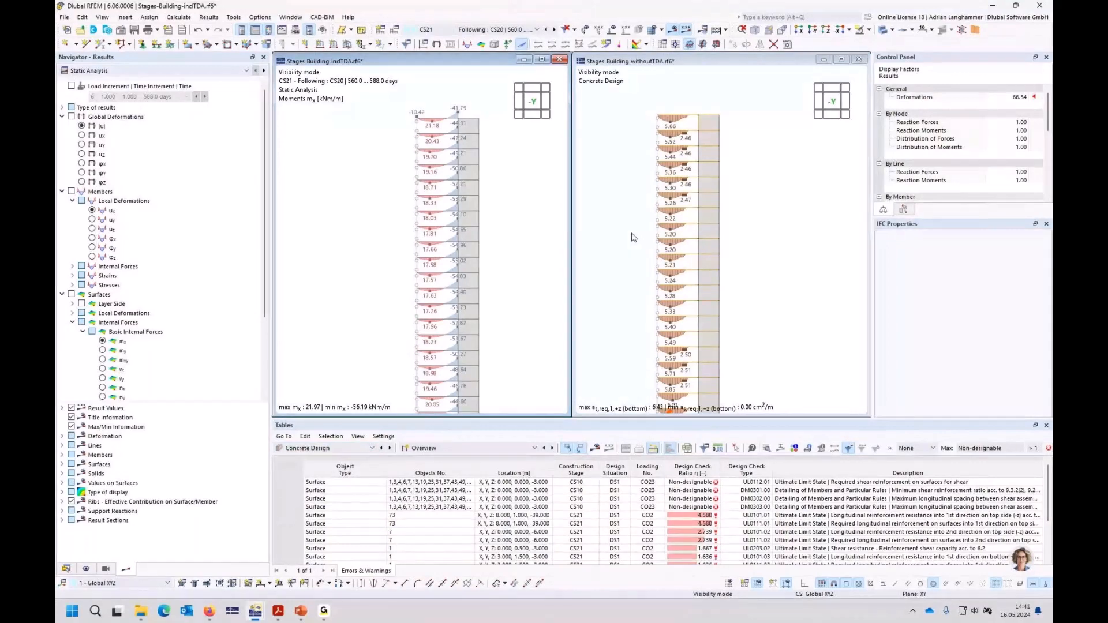
ctrl+middle_drag(632, 234, 654, 244)
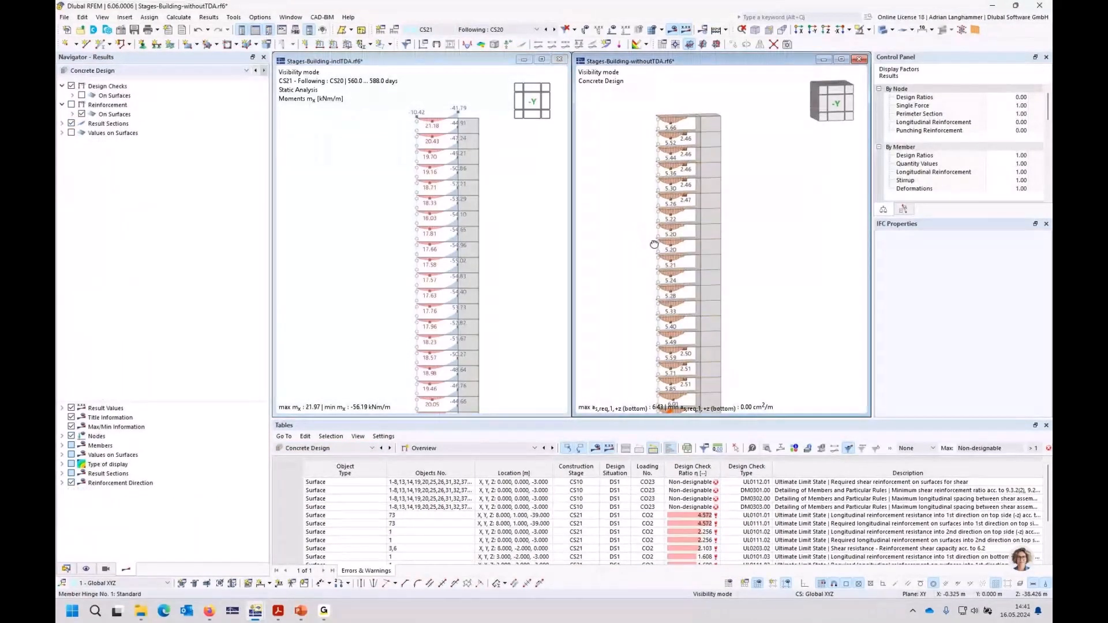
scroll(654, 244, up, 2)
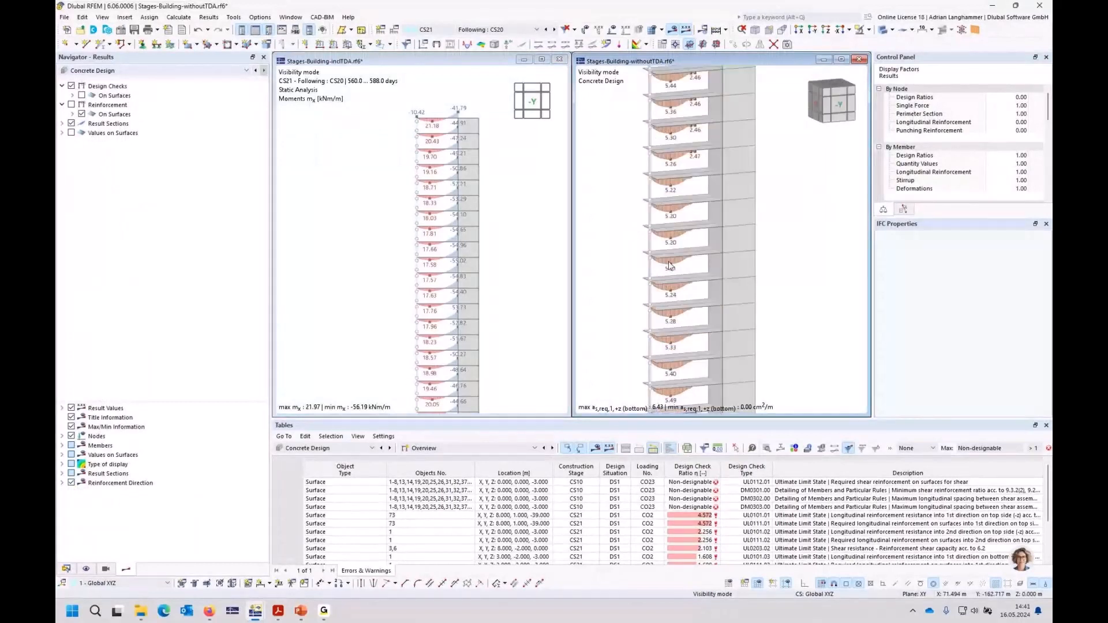
click(364, 412)
click(321, 401)
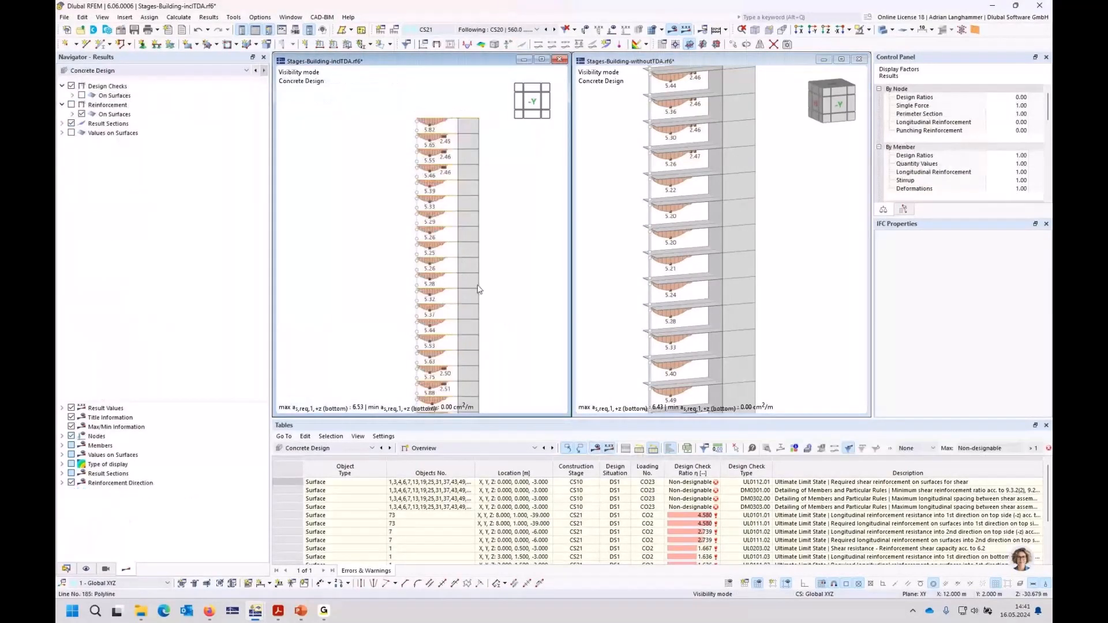
Step: Display the required longitudinal reinforcement as,req,1,-z (top) on the inclTDA model's result sections, with the surface display off
click(73, 114)
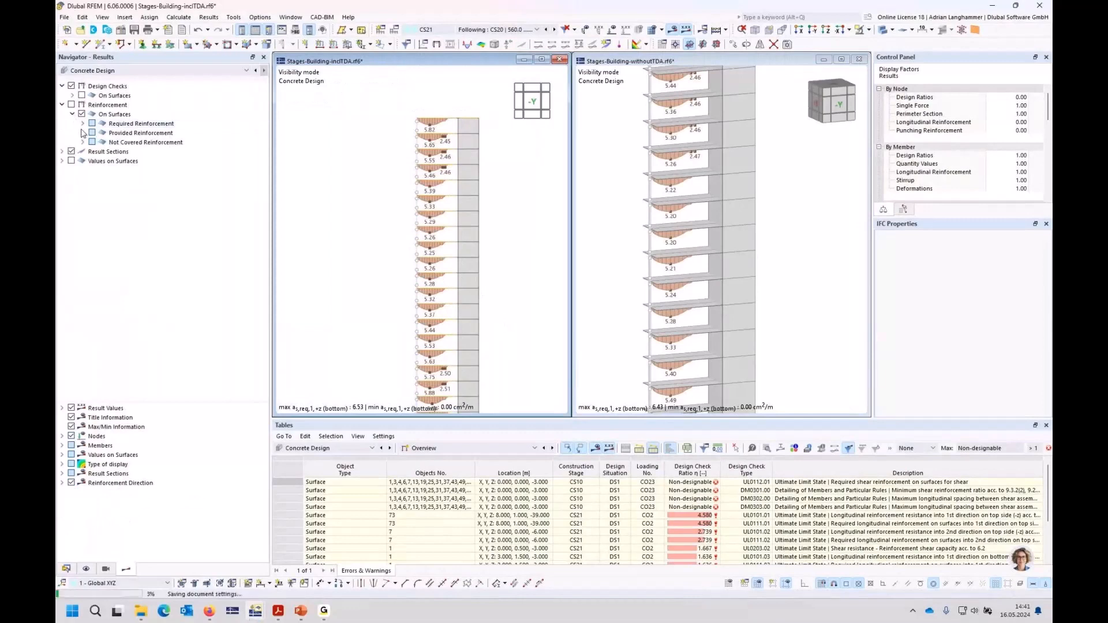
click(83, 123)
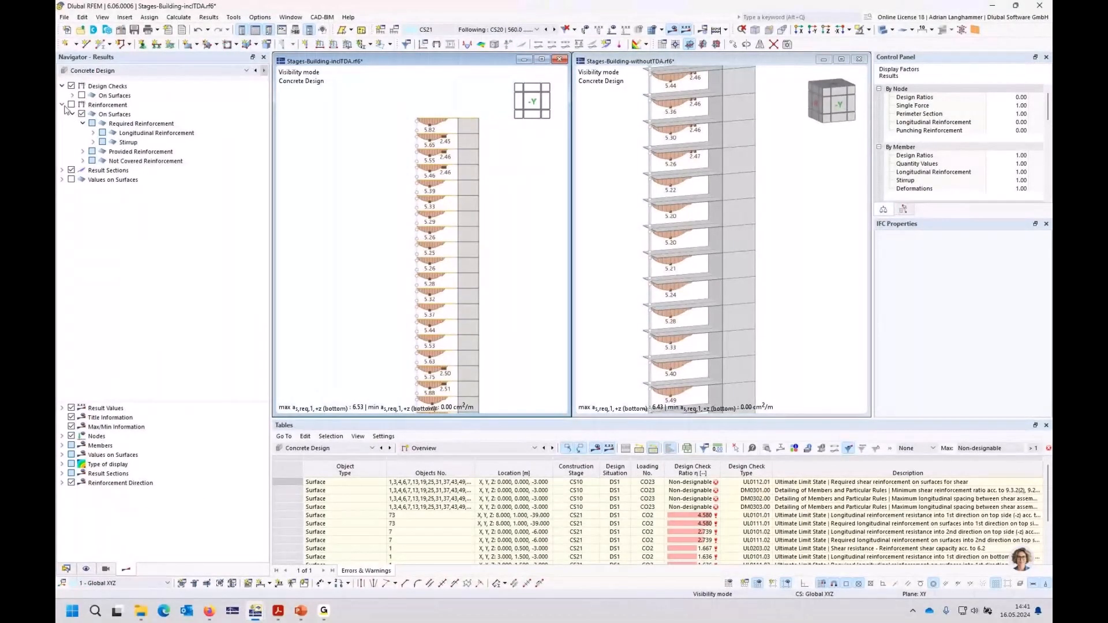
click(93, 133)
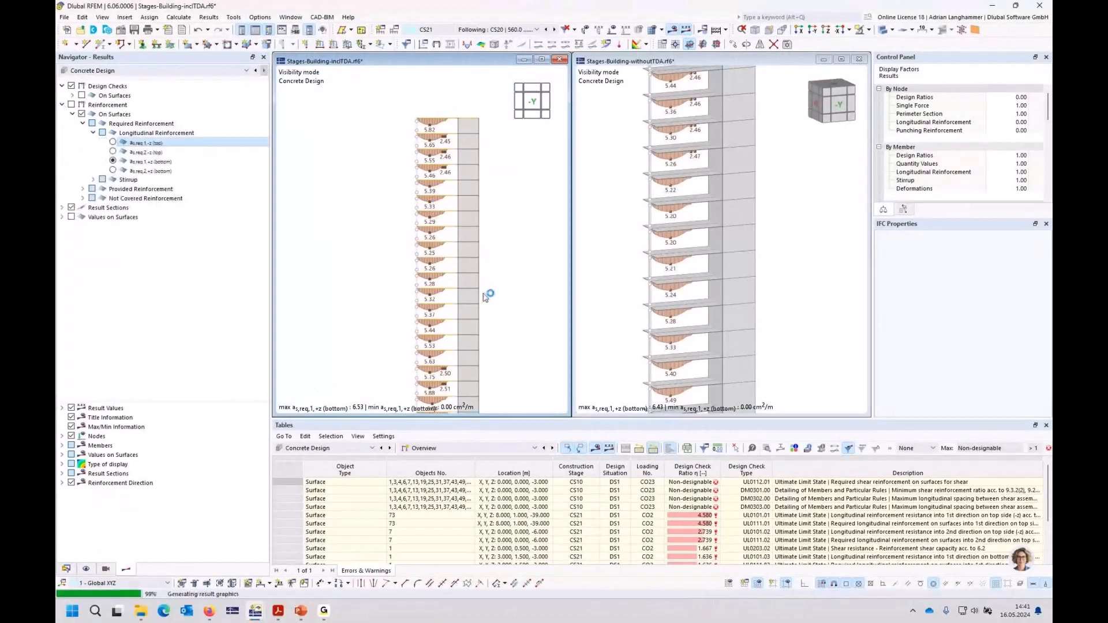
click(82, 114)
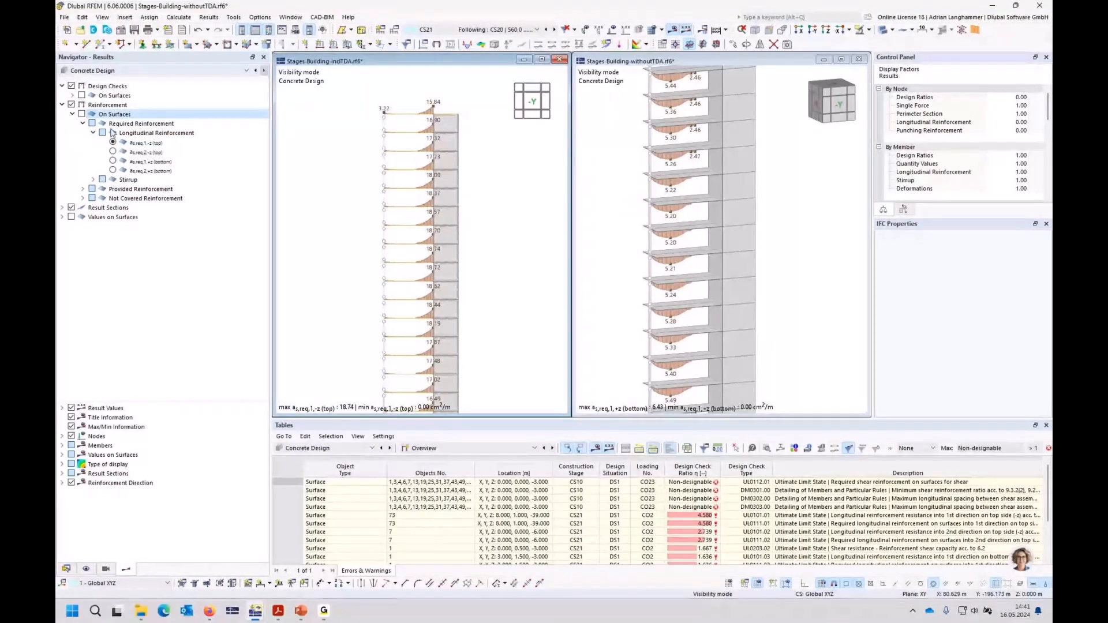
Step: Show the required reinforcement as,req,1,-z (top) on the withoutTDA model's result sections, with the surface display off
click(113, 161)
click(113, 142)
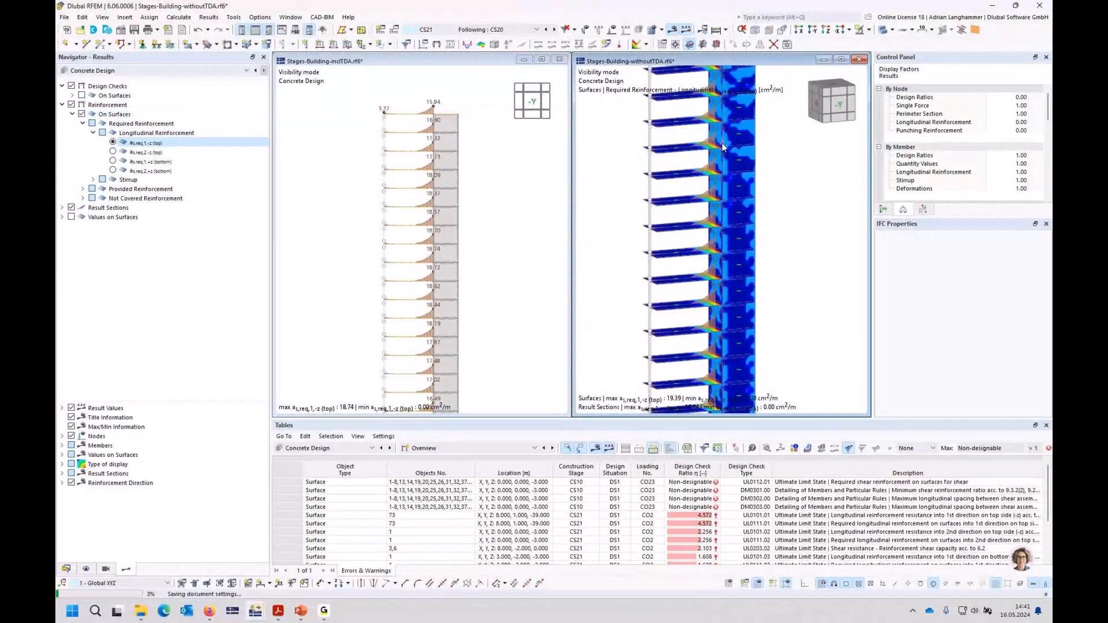
click(125, 115)
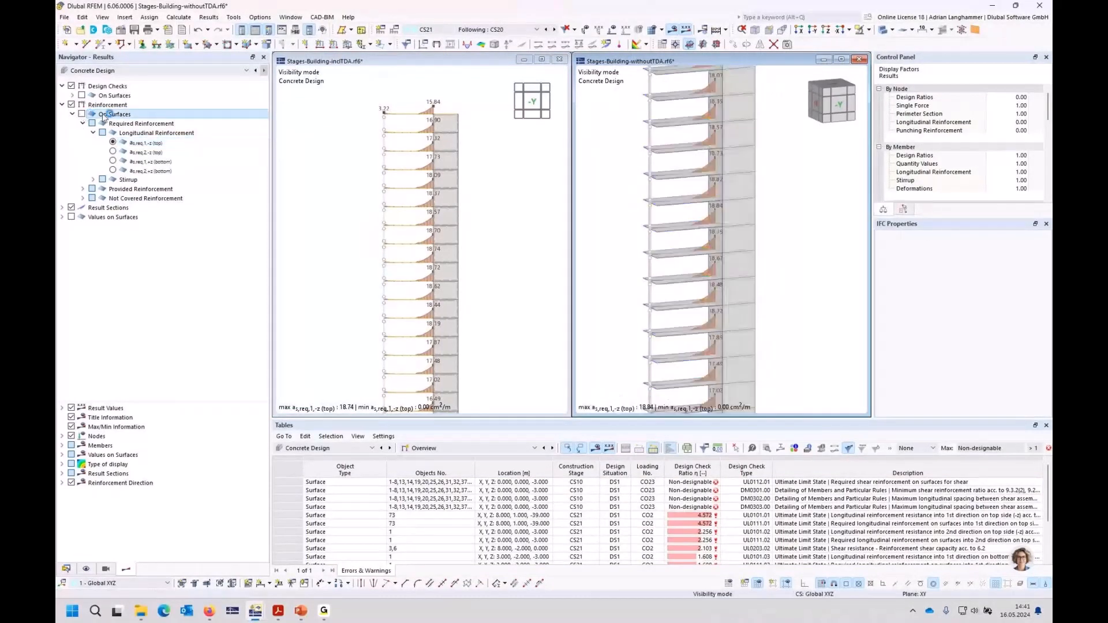
Step: View the withoutTDA model along -Y and compare its required reinforcement as,req,1,-z (top) floor by floor with the inclTDA model
click(835, 105)
click(530, 104)
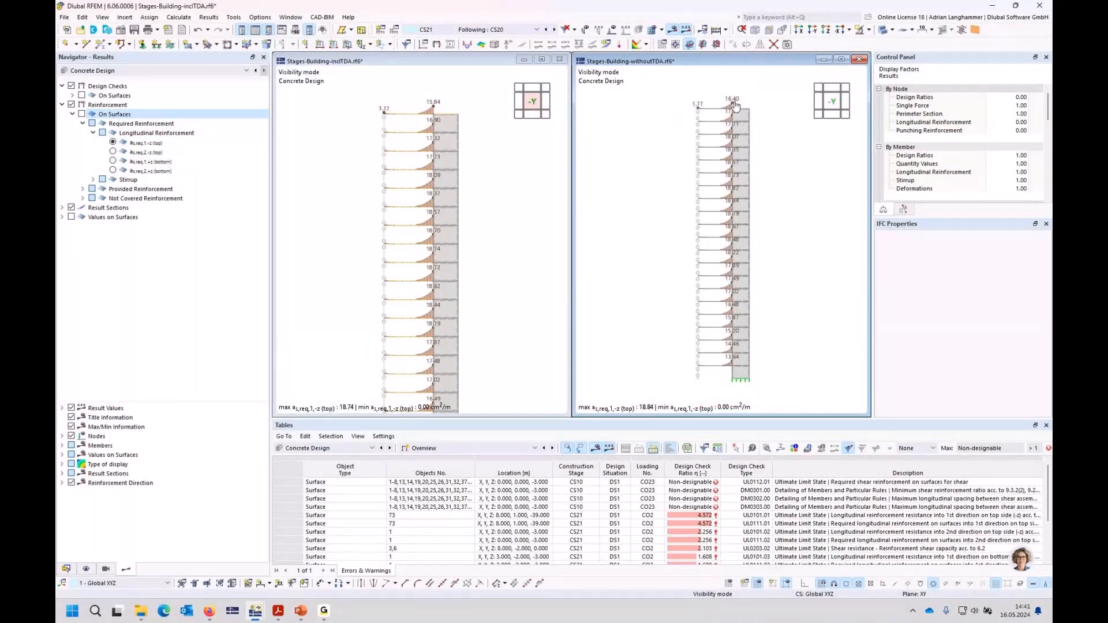
click(466, 115)
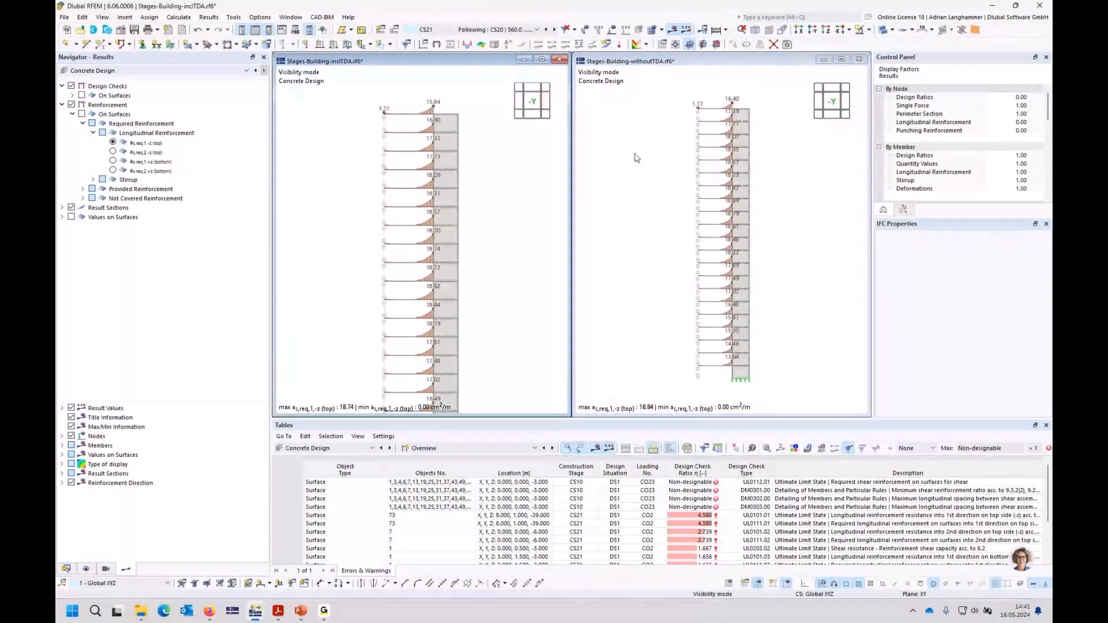
click(634, 180)
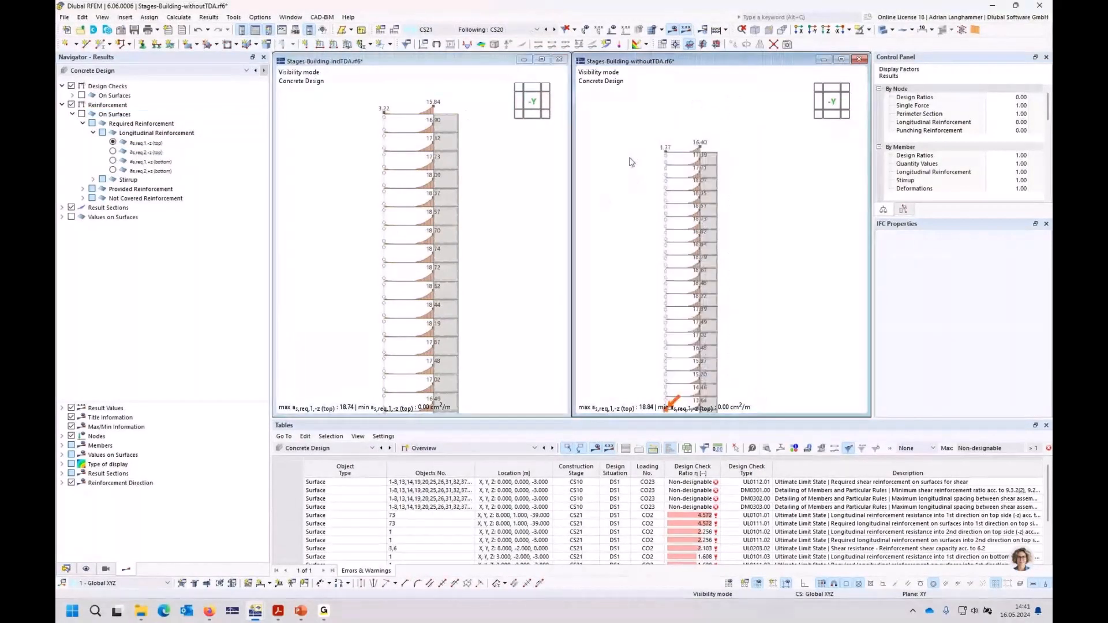
scroll(632, 168, up, 1)
middle_drag(633, 171, 638, 136)
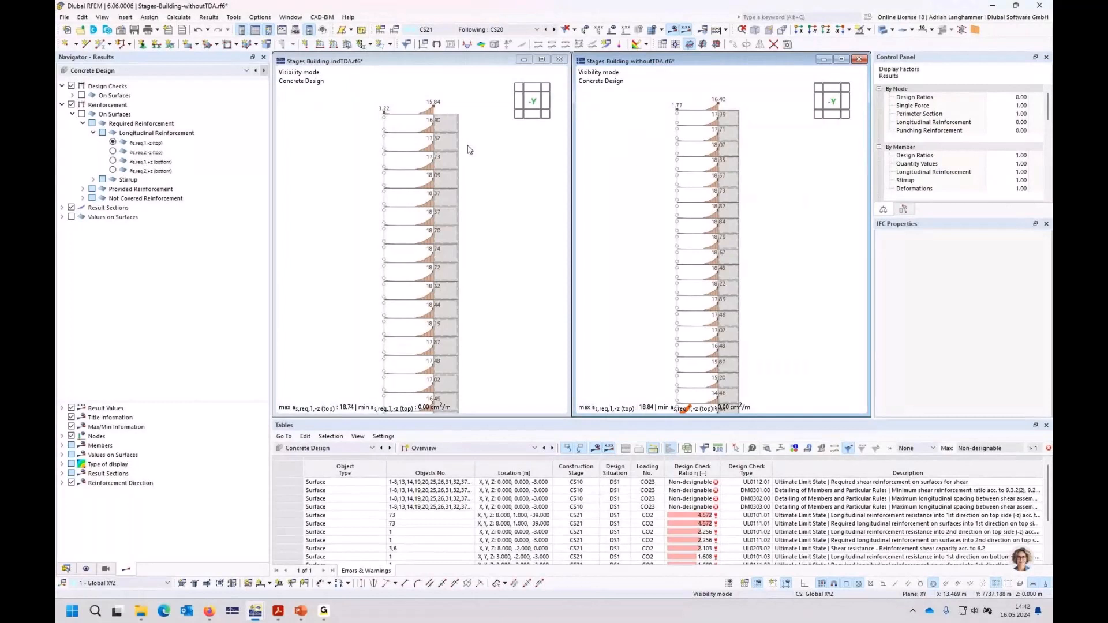
middle_drag(497, 192, 497, 171)
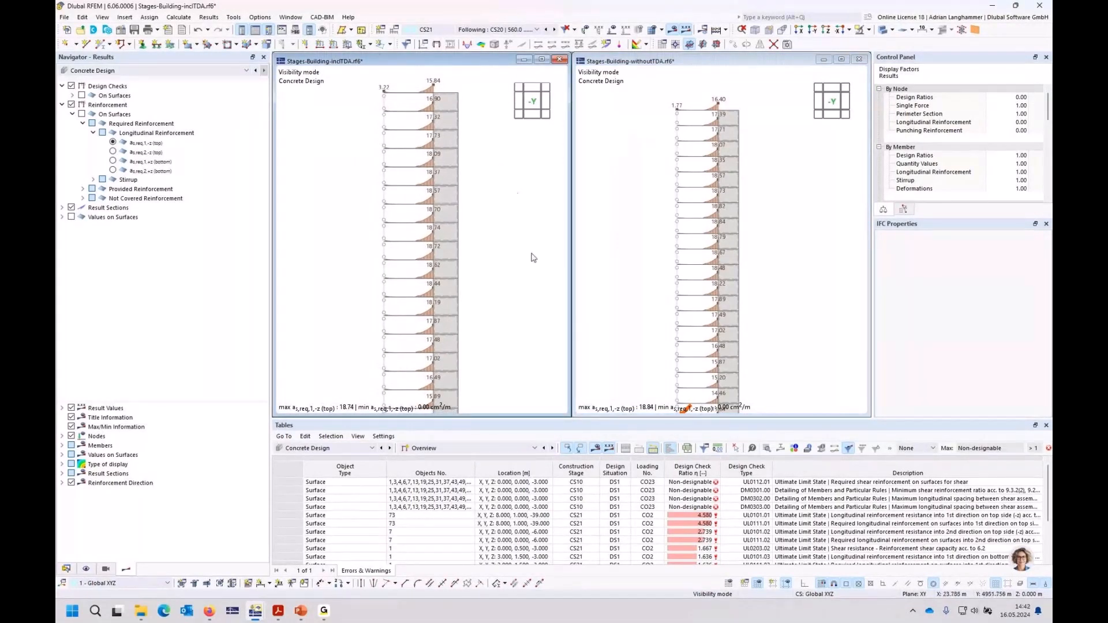
scroll(529, 255, down, 1)
scroll(497, 240, down, 1)
scroll(499, 245, down, 1)
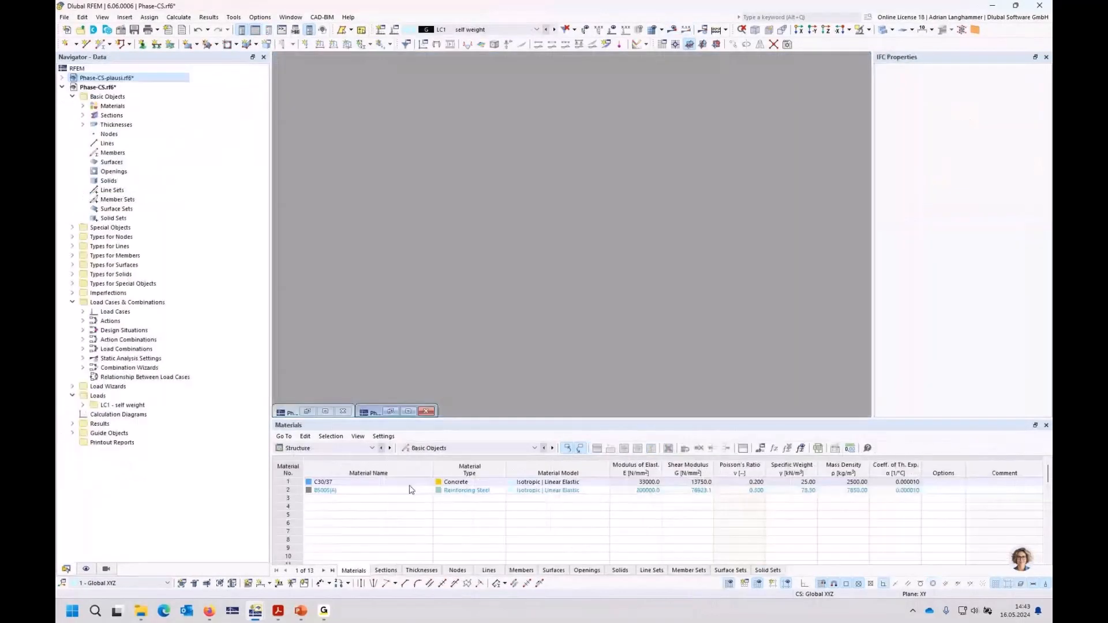
Step: Restore the empty Phase-CS model, start a new single member and open its section TH_M2 800/600/200/150/1 for editing
click(408, 411)
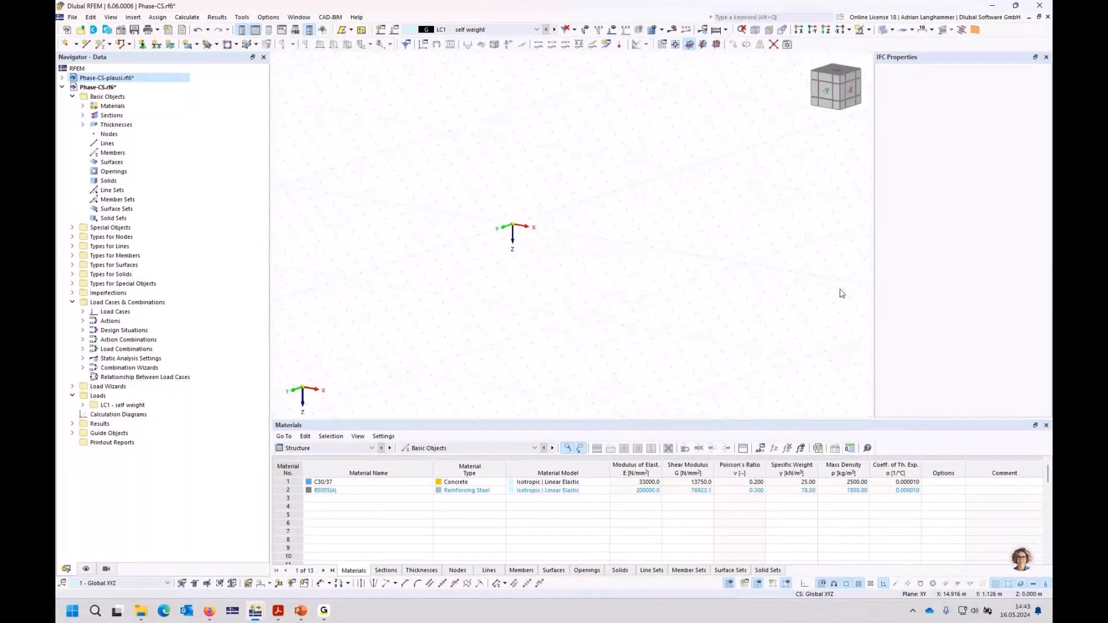
mouse_move(495, 257)
middle_down()
mouse_move(465, 245)
mouse_move(495, 248)
middle_up()
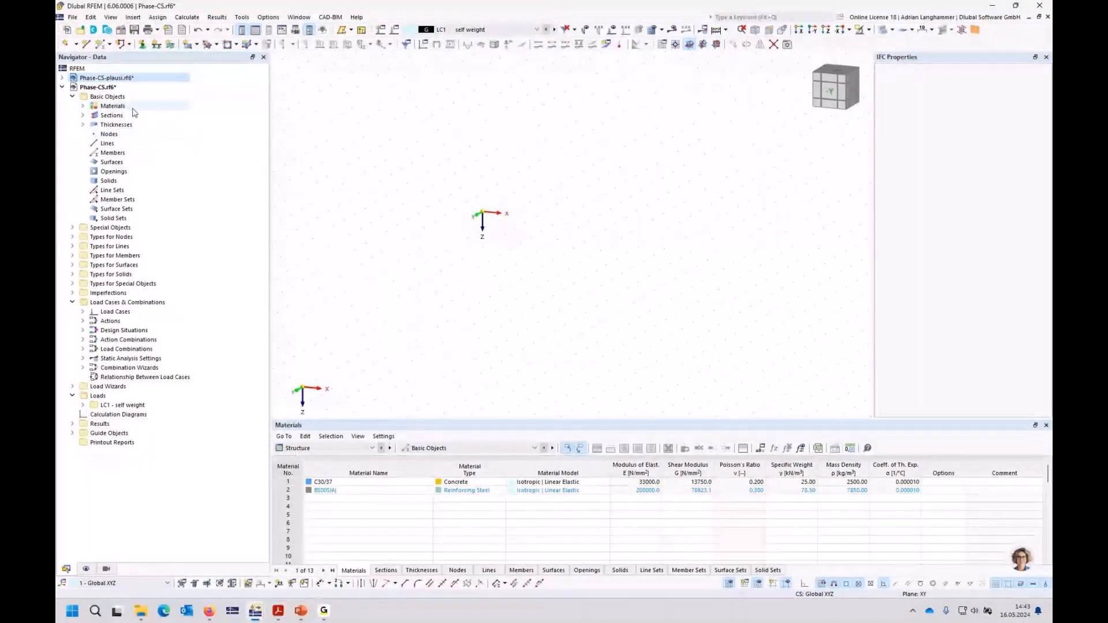
click(98, 45)
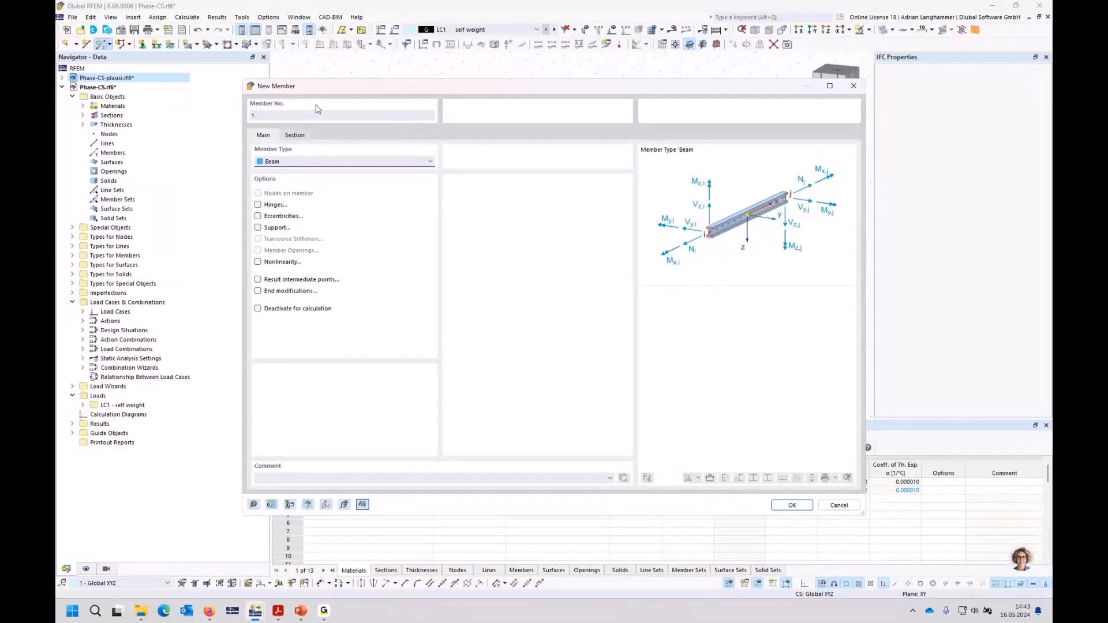
click(294, 136)
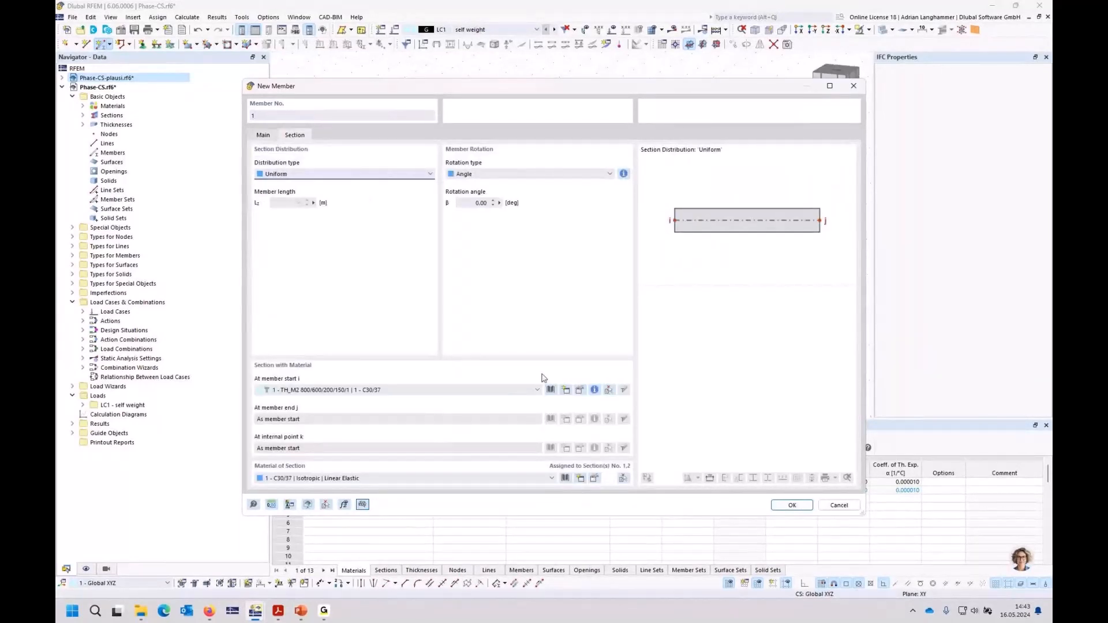
click(580, 390)
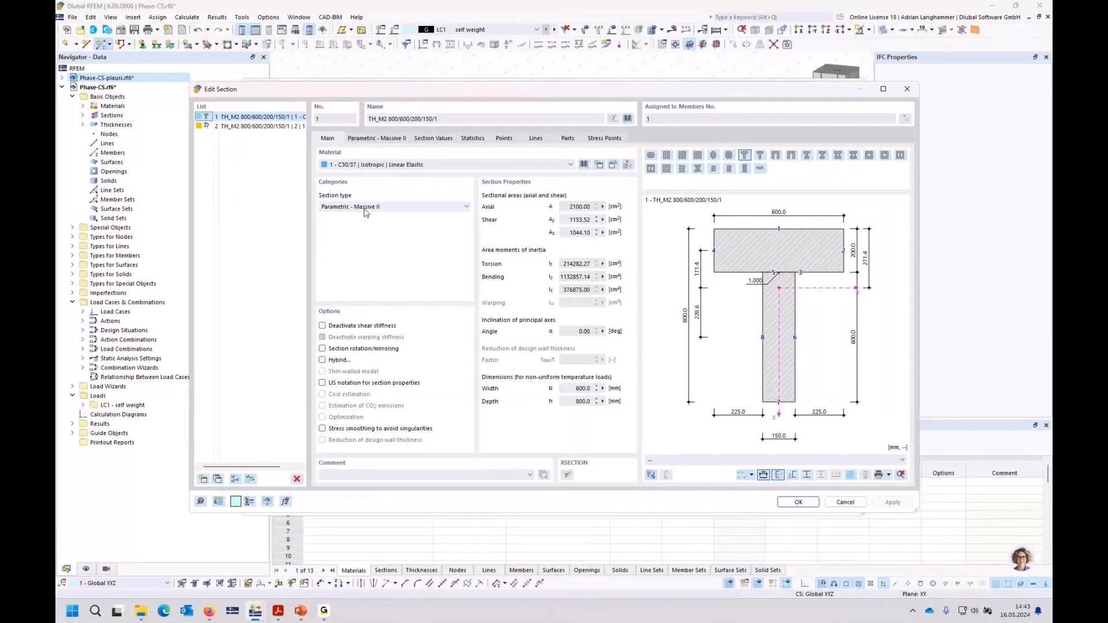
click(402, 212)
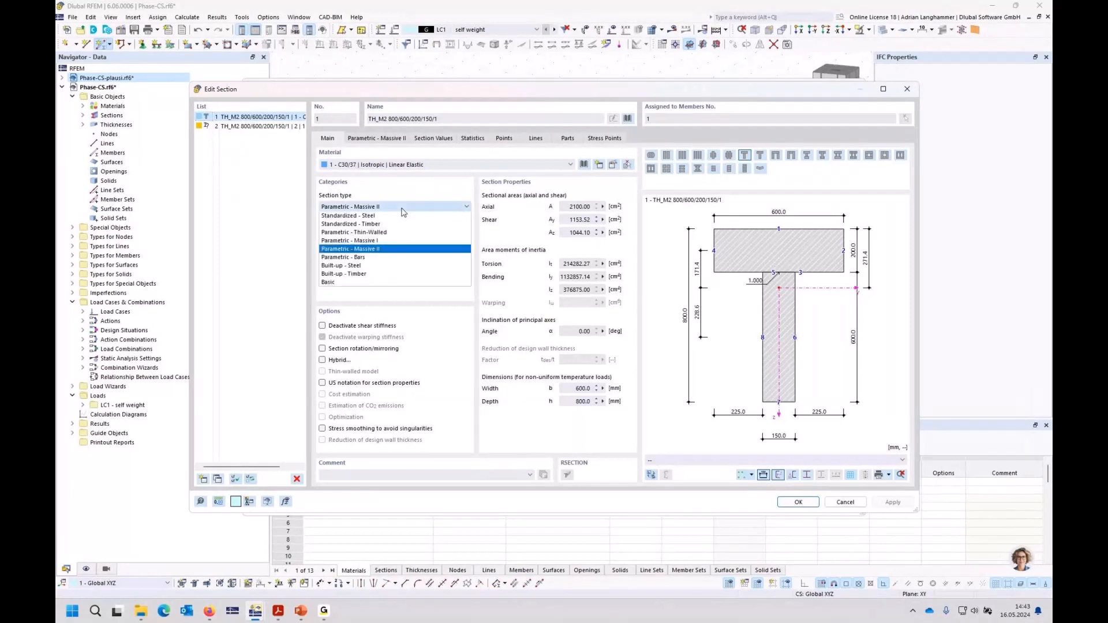
click(426, 183)
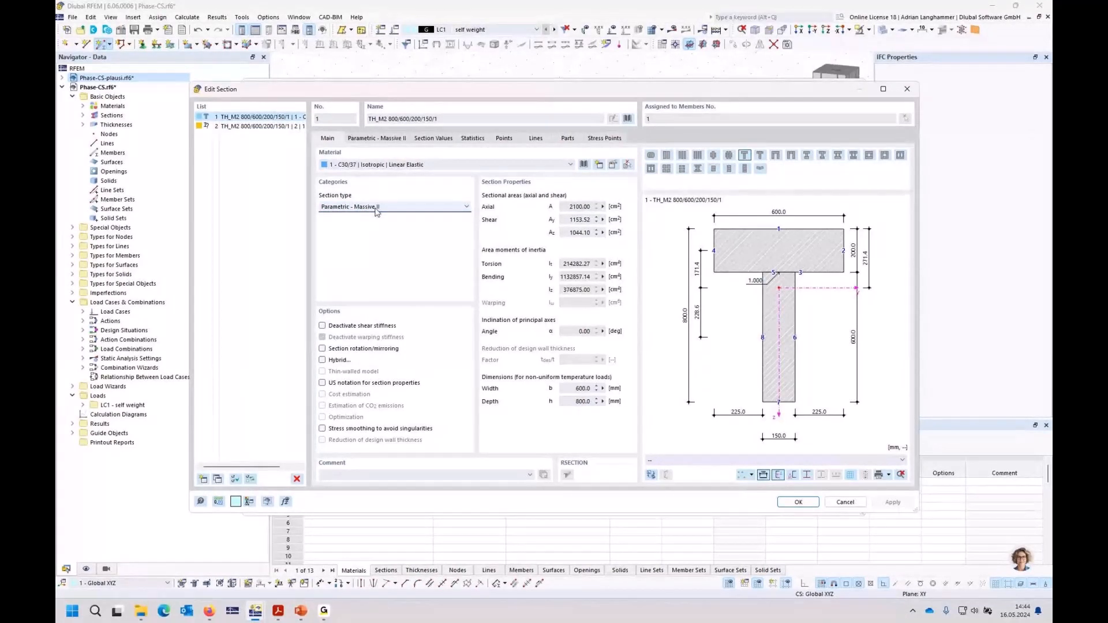
Step: Delete the existing phase section no. 2, based on TH_M2 800/600/200/150/1, from the section list
click(277, 125)
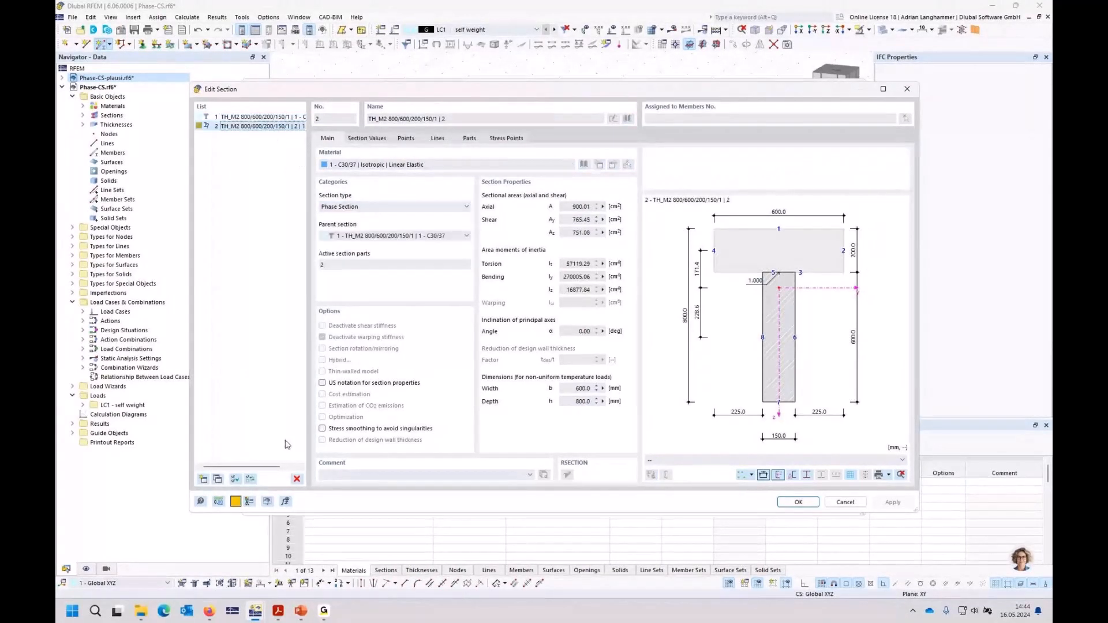
key(Delete)
key(Return)
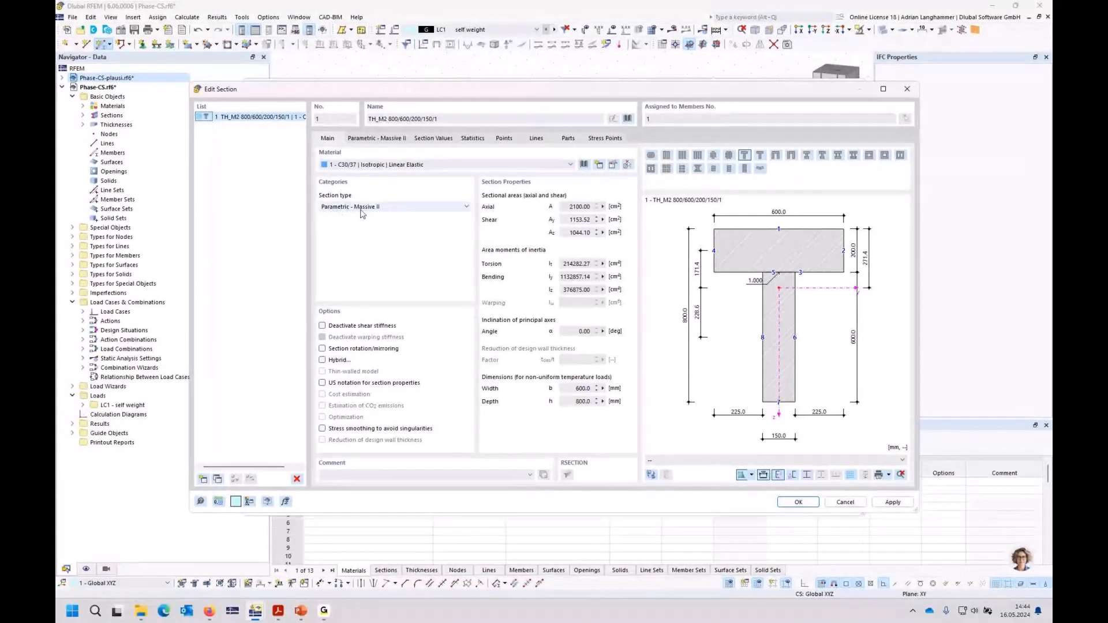
Step: Add a new section R_M1 500/1000 in material C30/37, checking the available section types
click(204, 478)
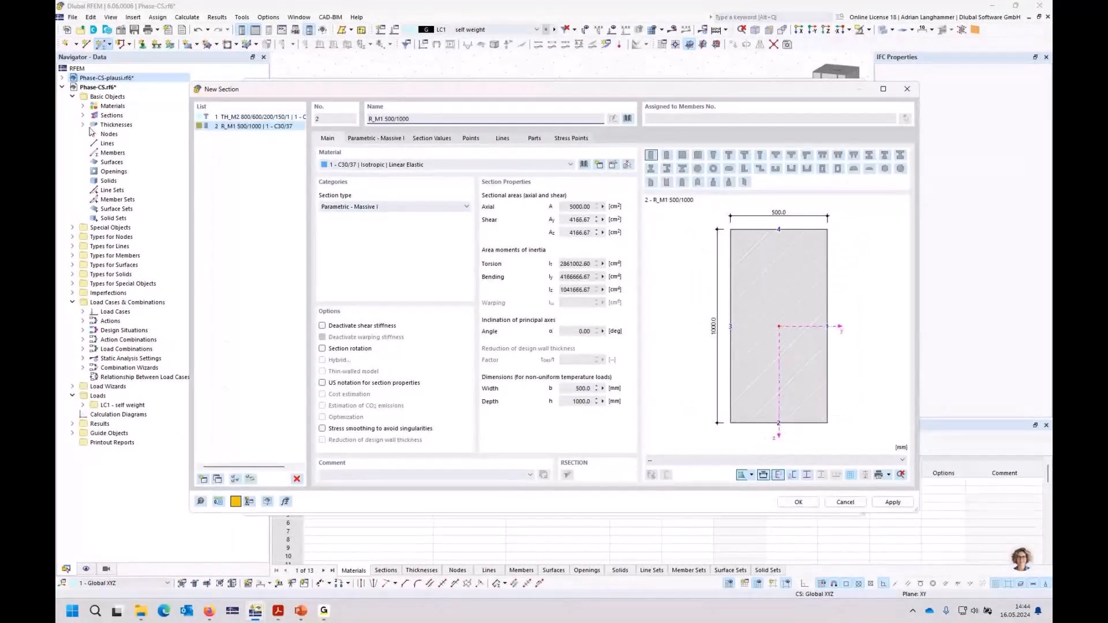
click(380, 208)
click(379, 207)
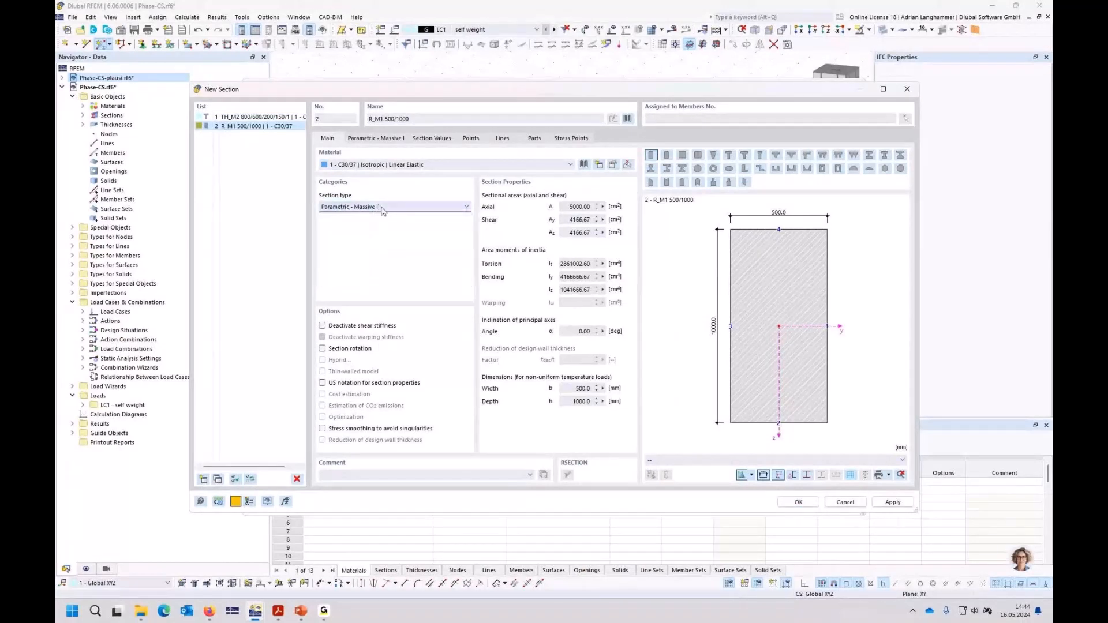
click(797, 501)
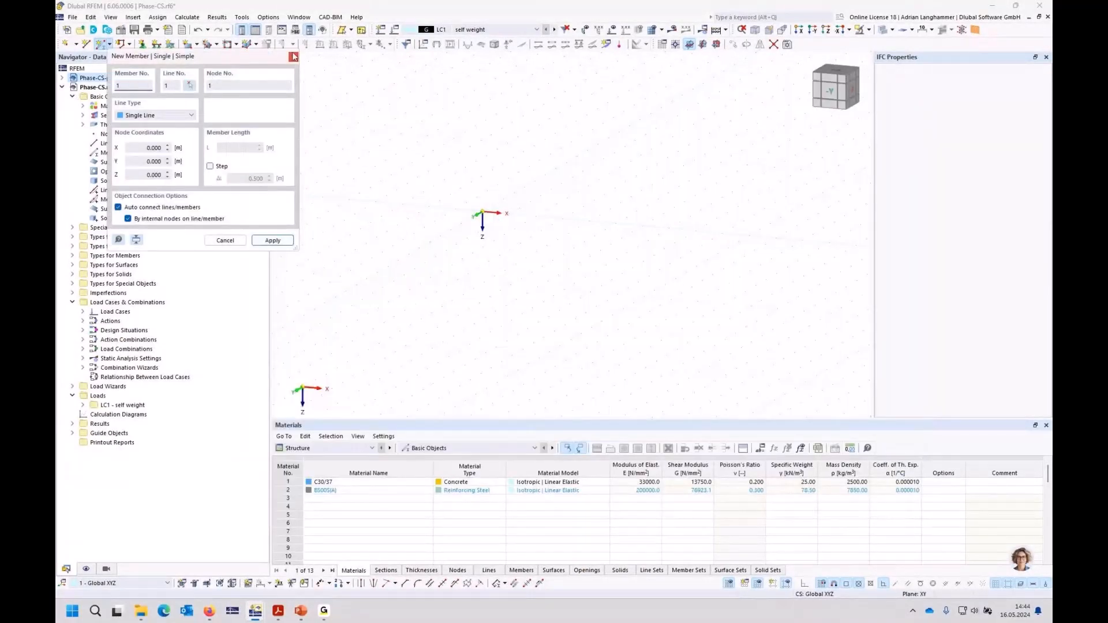
Step: Leave the member command and activate the Construction Stages Analysis (CSA) add-on in the Phase-CS model's base data
right_click(84, 87)
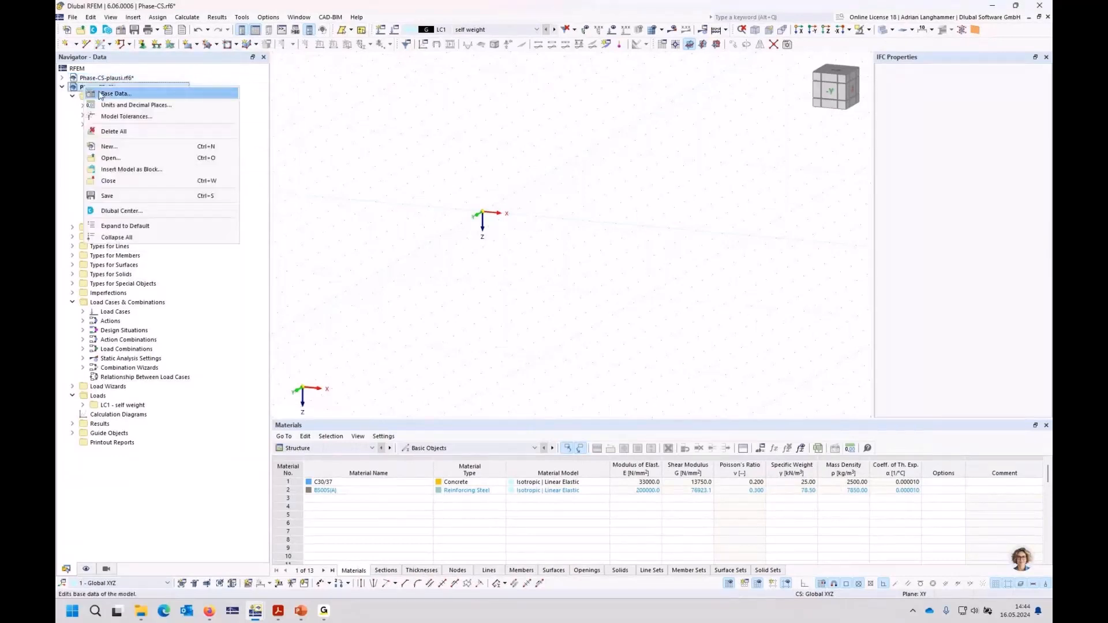
click(382, 132)
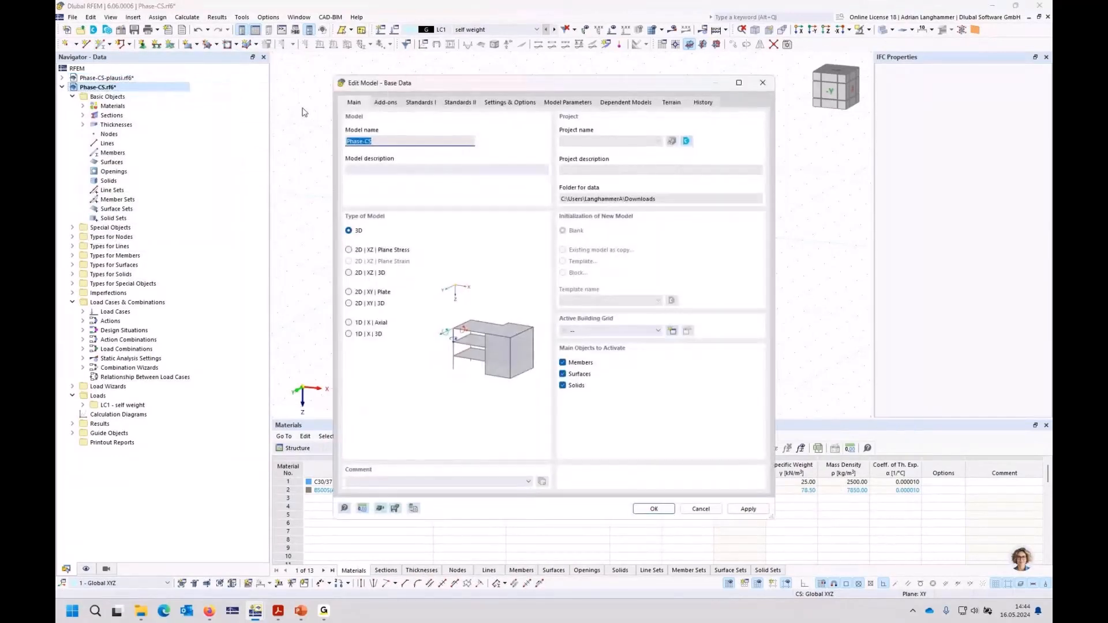
click(385, 102)
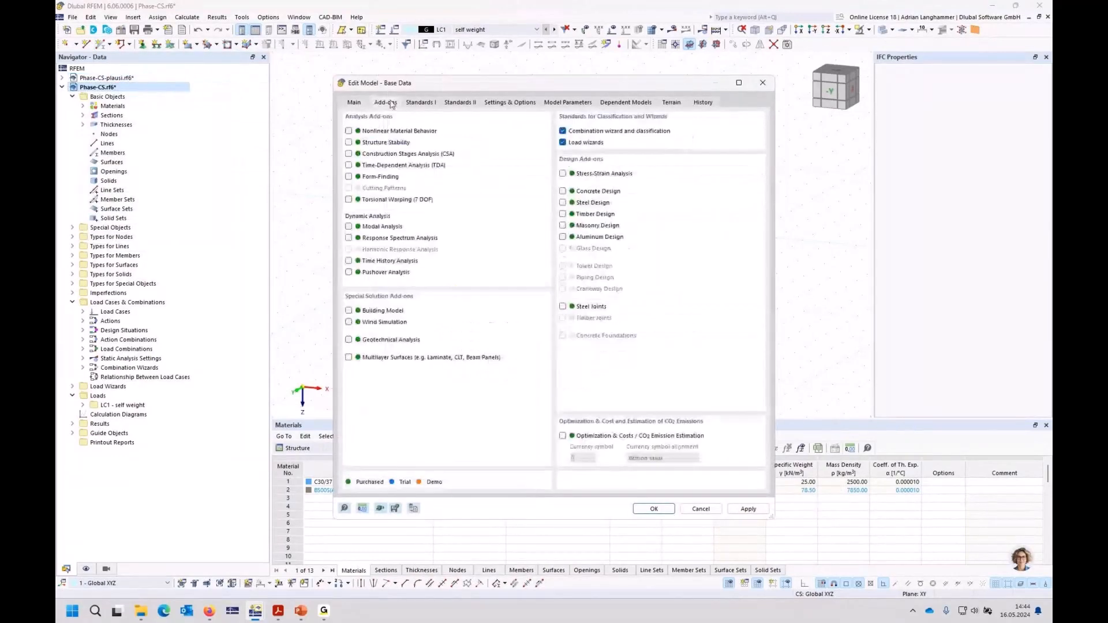
click(349, 153)
key(Return)
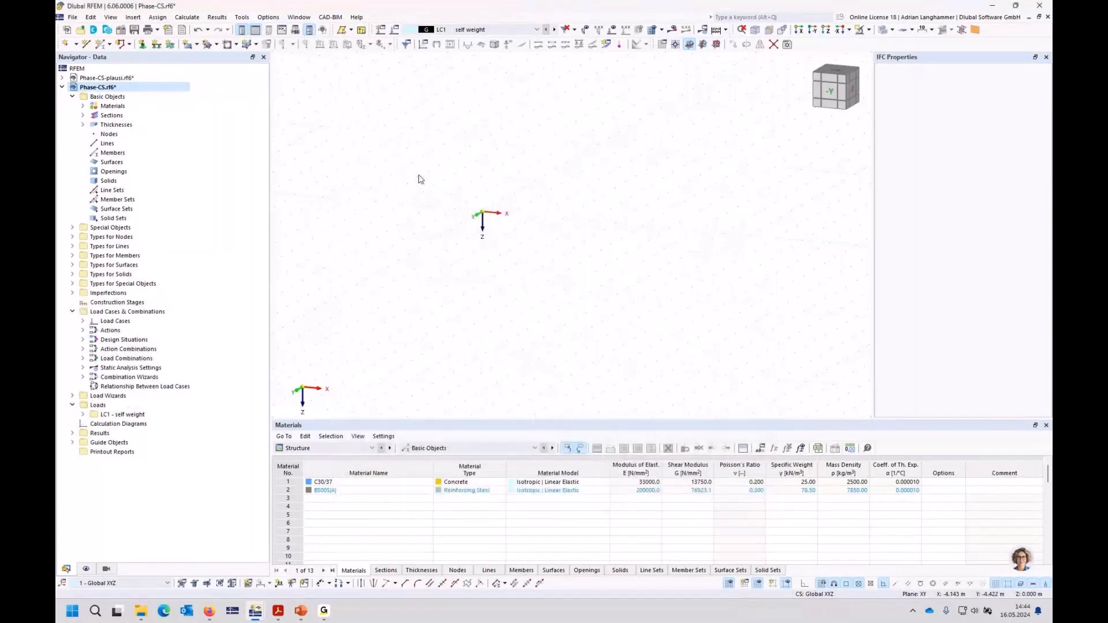
Step: Reopen section TH_M2 800/600/200/150/1 for editing and delete the rectangular section R_M1 500/1000 from the section list
click(82, 115)
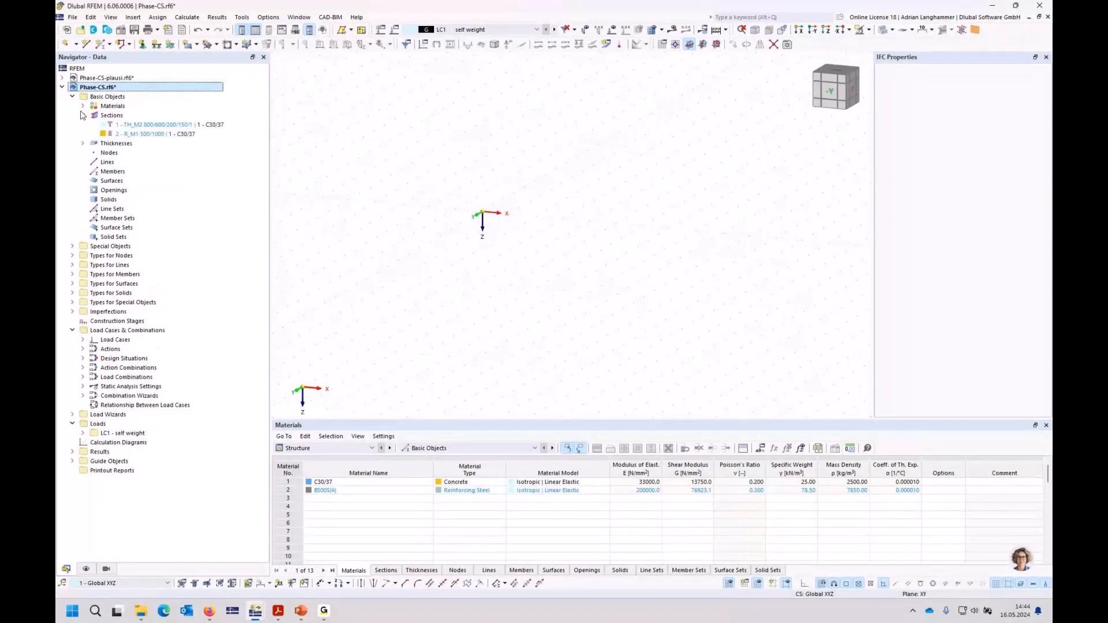
click(119, 126)
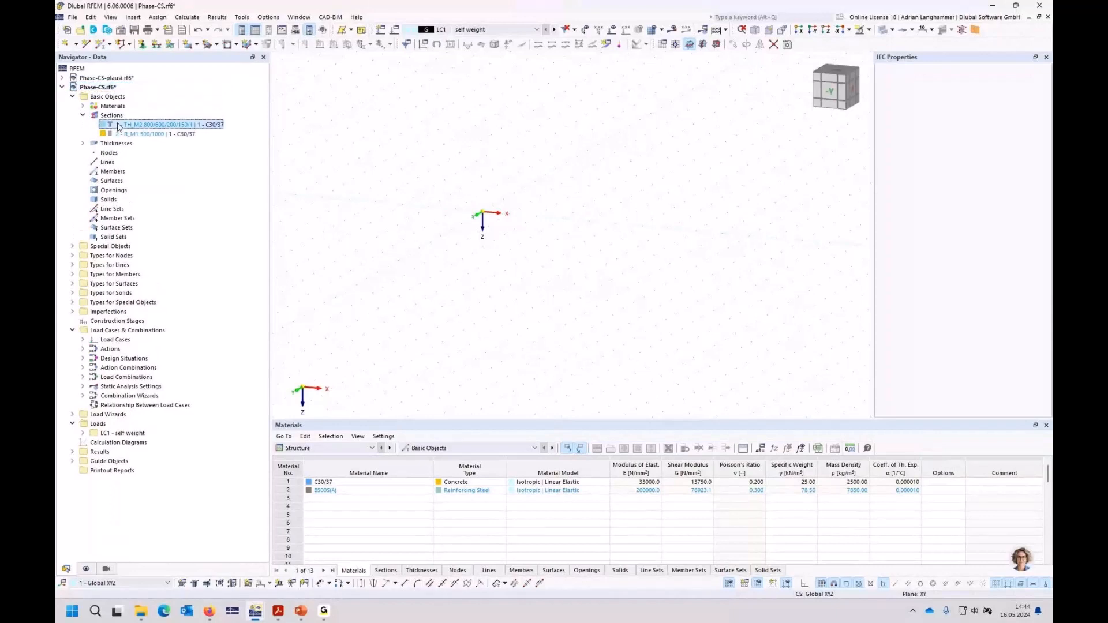
double_click(118, 126)
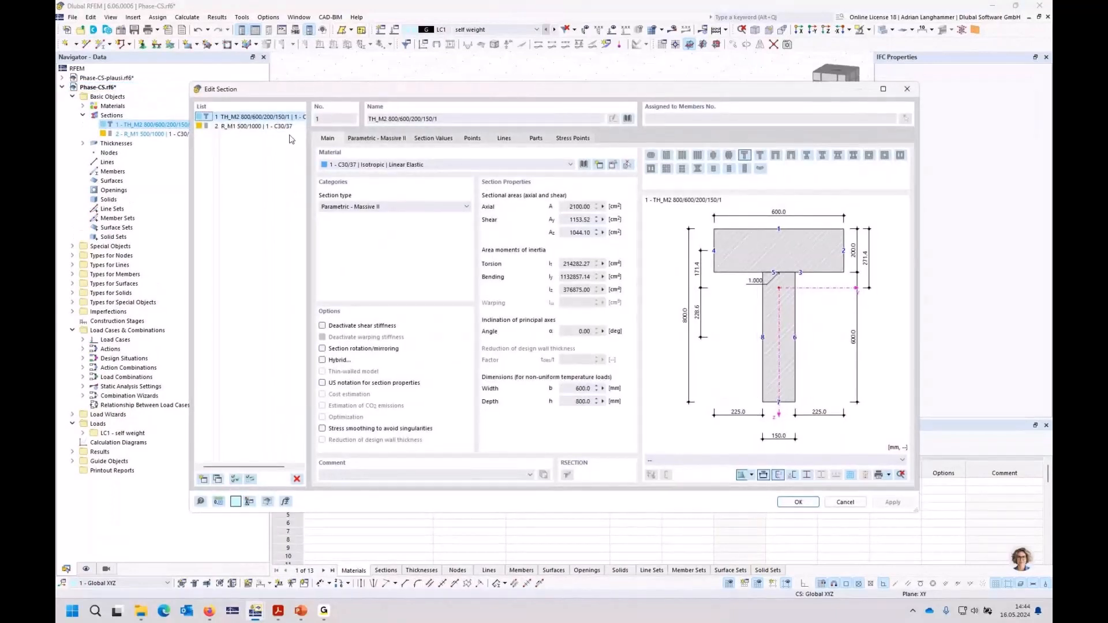
click(257, 126)
key(Delete)
click(564, 340)
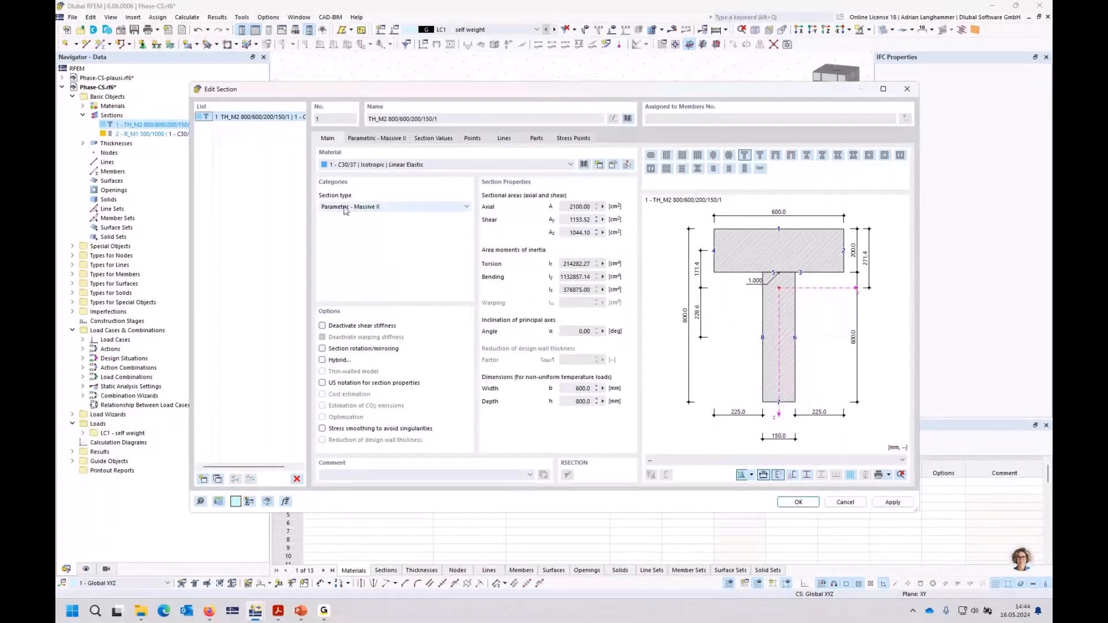
Step: Create section no. 2 as a Phase Section with parent section TH_M2 800/600/200/150/1, keeping only the web (part 2) active
click(202, 478)
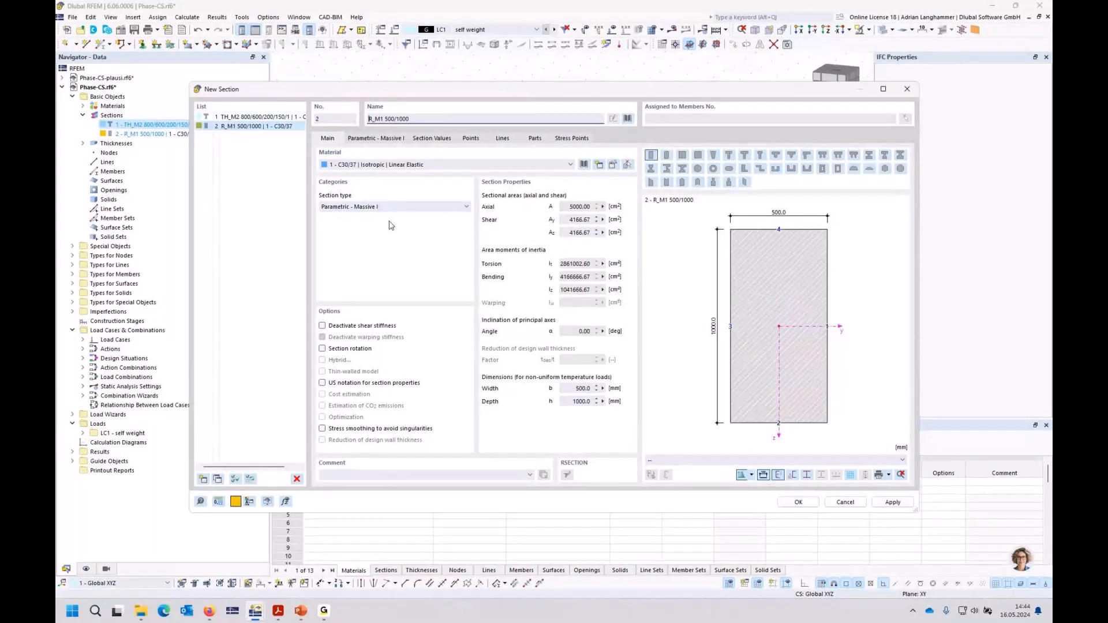
click(403, 207)
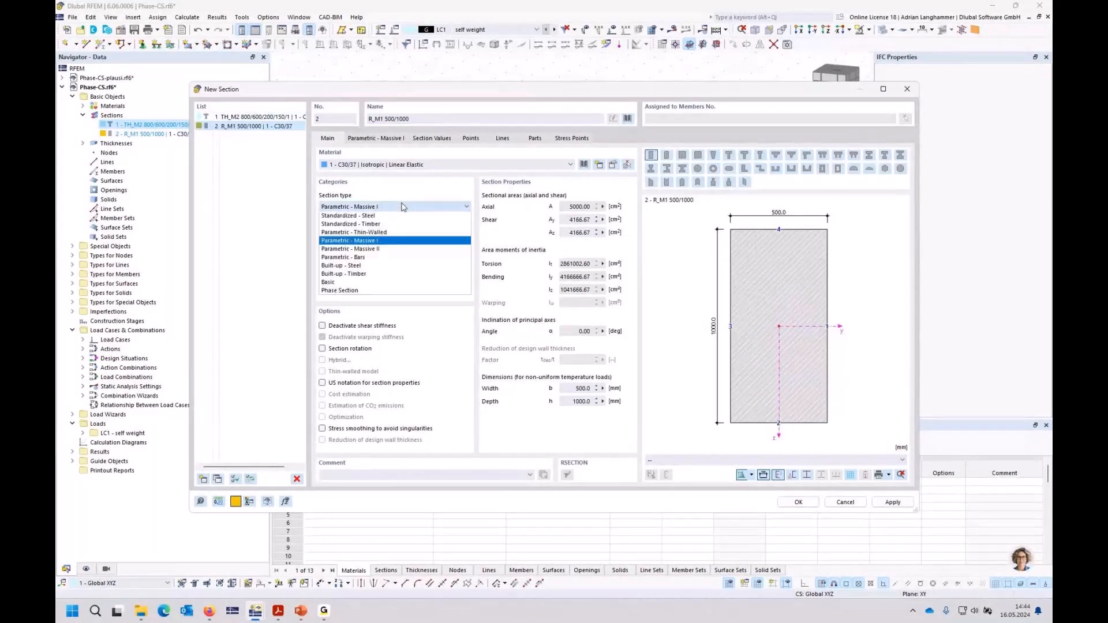
click(353, 291)
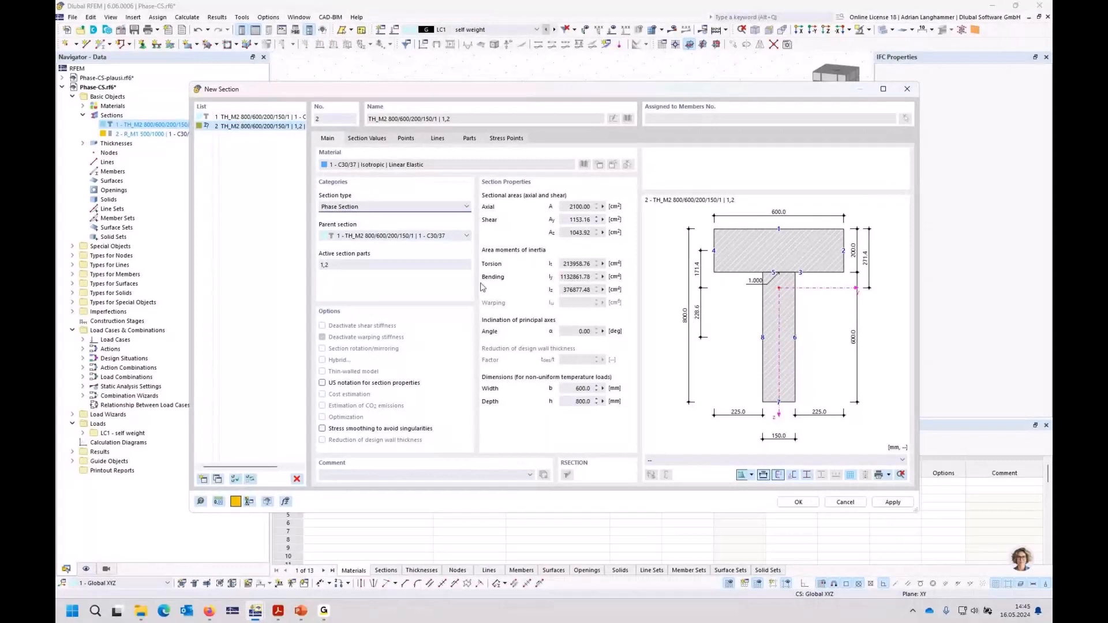
click(750, 254)
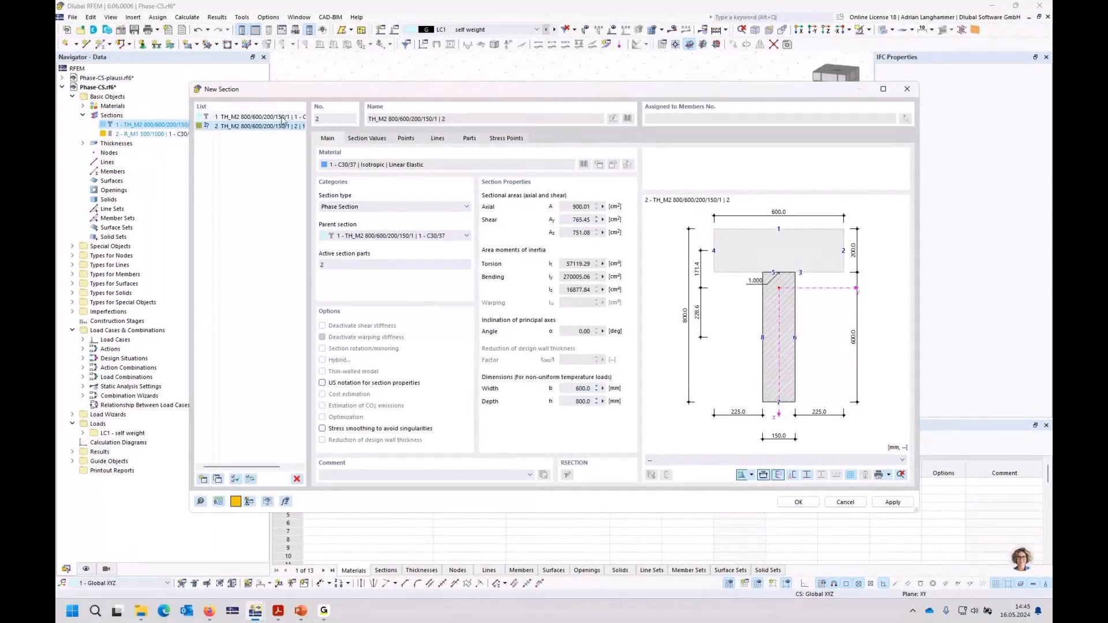
click(799, 502)
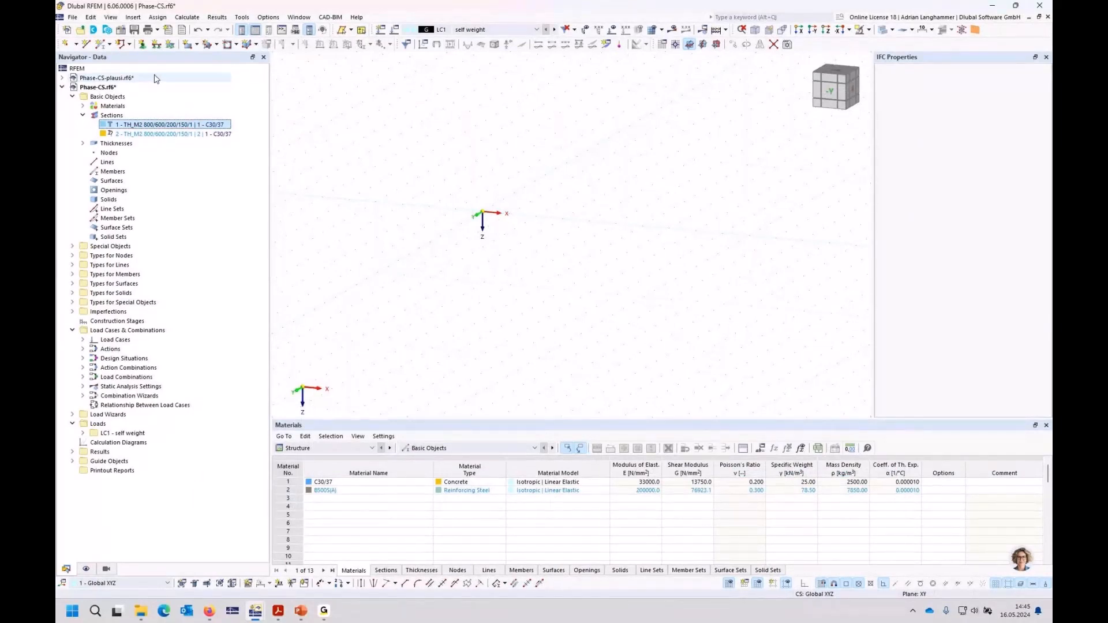
Step: Draw a single beam member about 7 m long from the origin along X, using section TH_M2 800/600/200/150/1
click(99, 46)
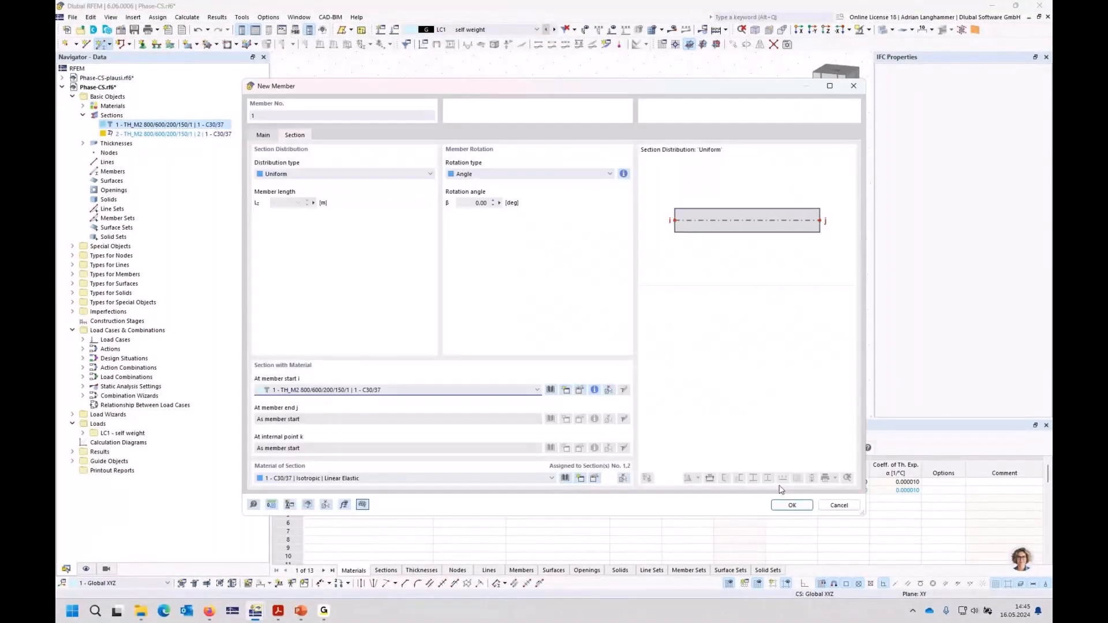
click(791, 505)
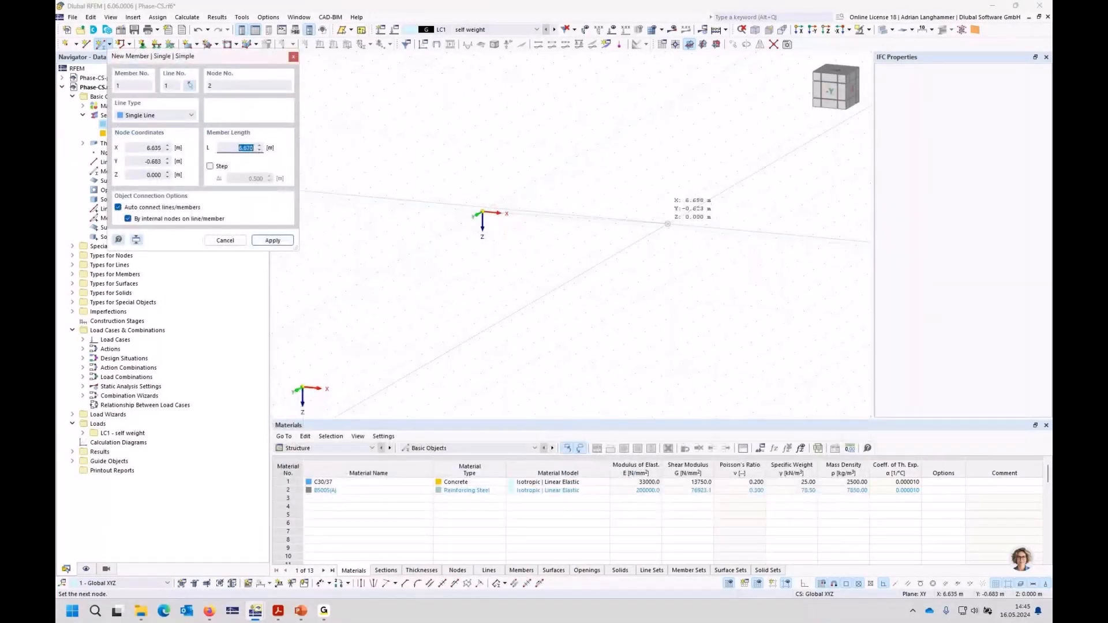
click(668, 224)
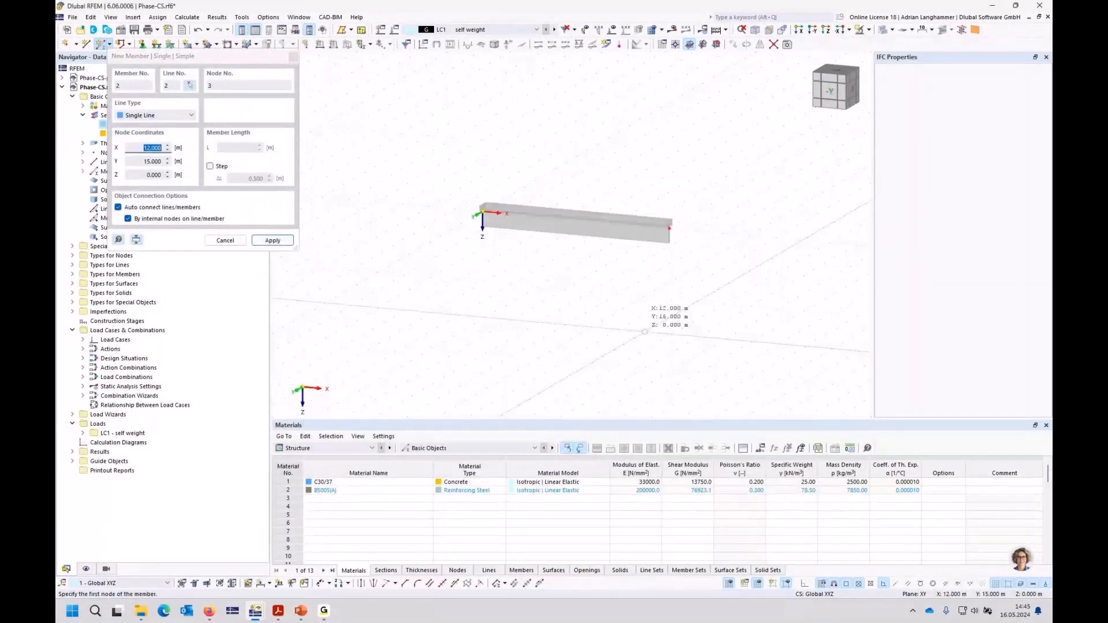
key(Escape)
Step: Create a nodal support fixed in uX, uY, uZ, φX and φZ, leaving φY free, and assign it to the beam's start node
click(143, 45)
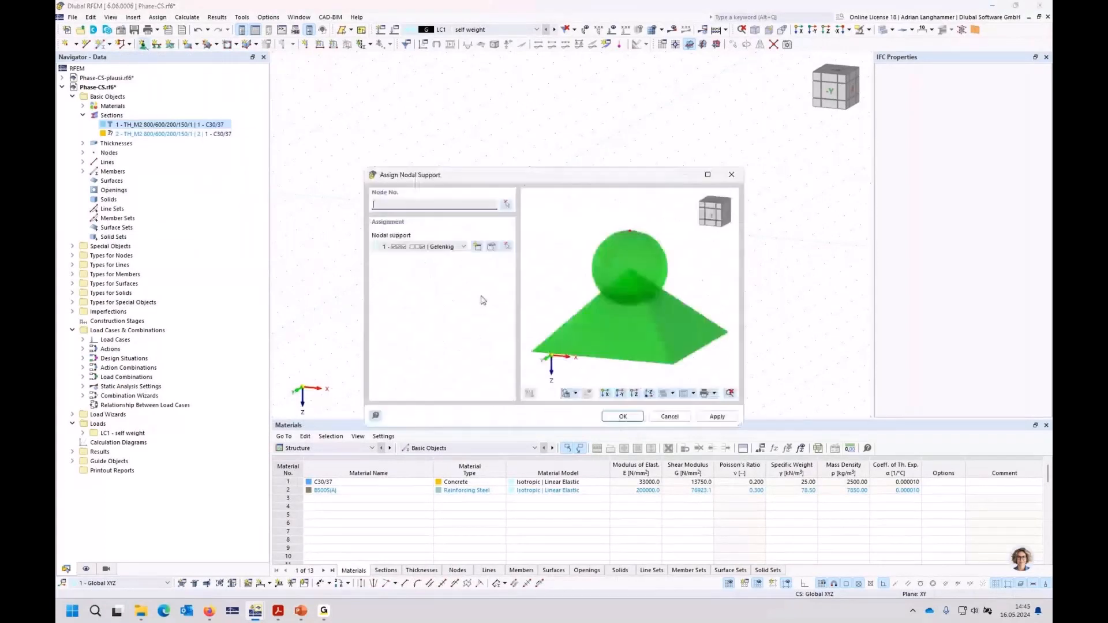
click(477, 247)
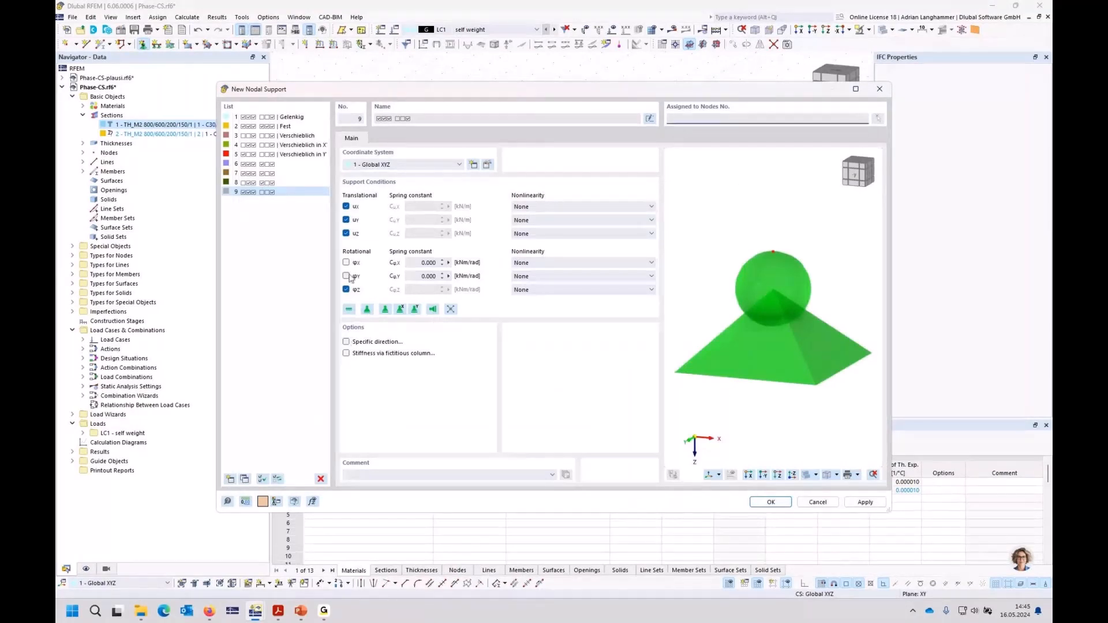
click(347, 206)
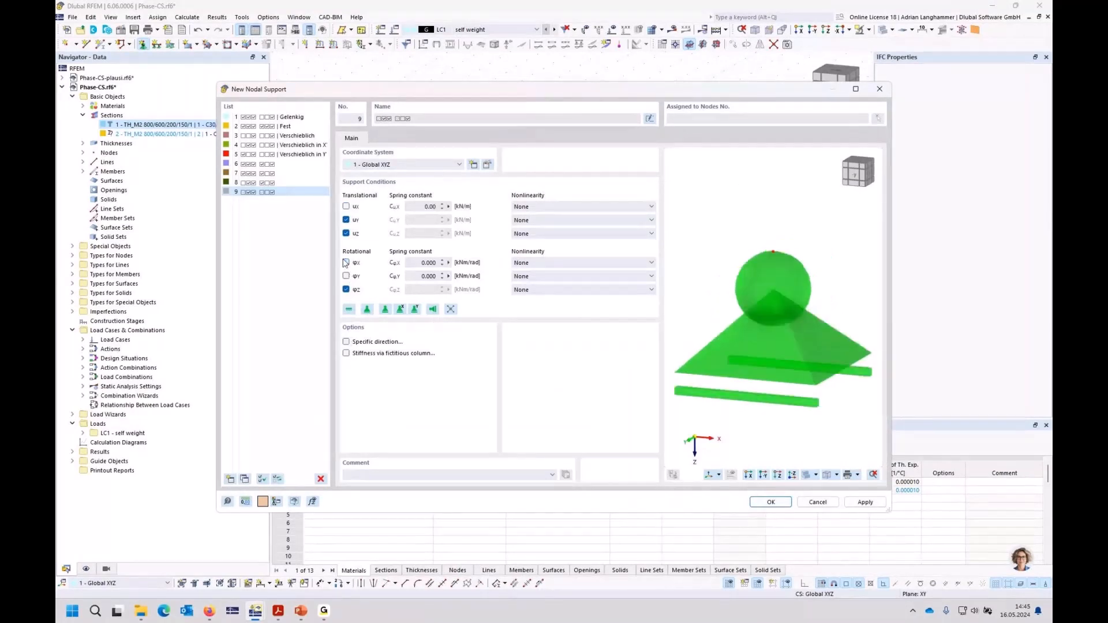
click(345, 263)
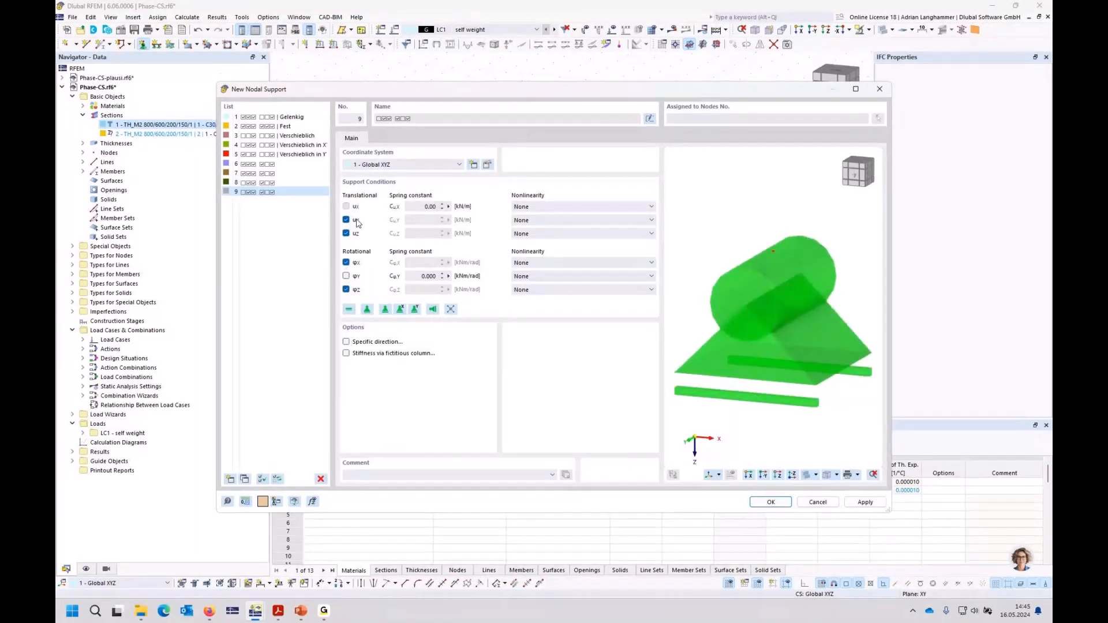
click(346, 207)
click(817, 502)
click(635, 416)
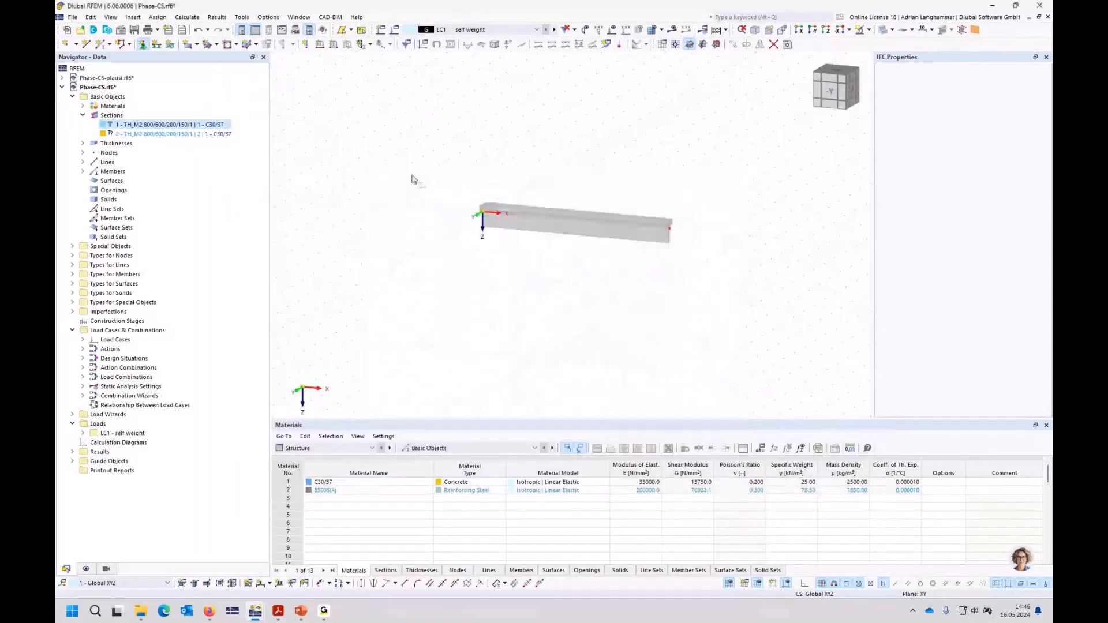
Step: Create a second nodal support fixed in uY, uZ, φX and φZ, with uX and φY free, and assign it to the beam's end node
click(143, 44)
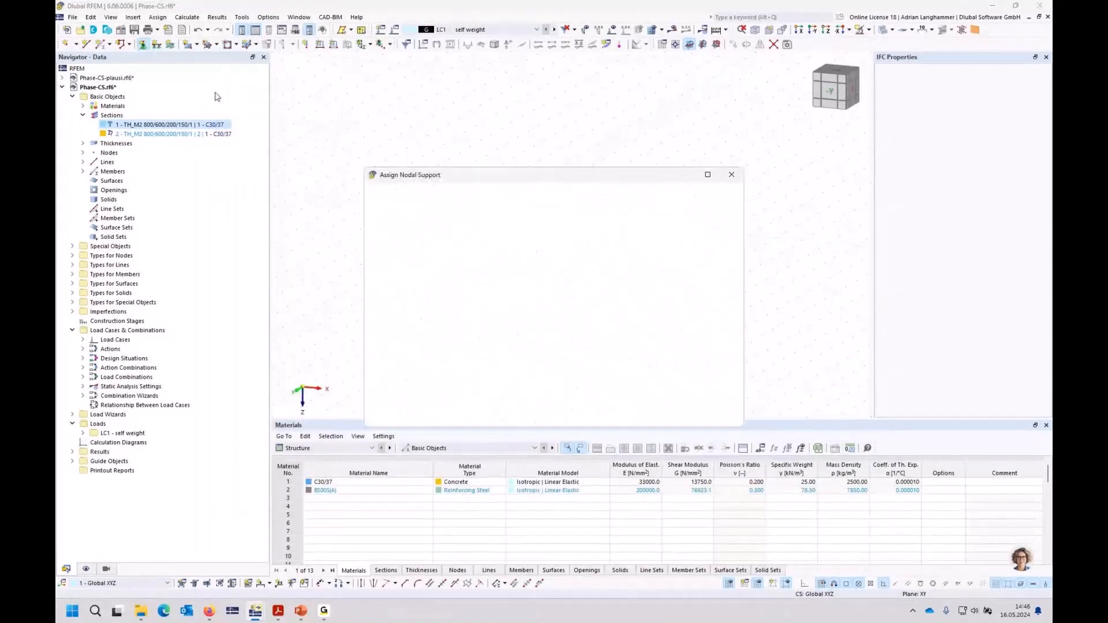
click(478, 247)
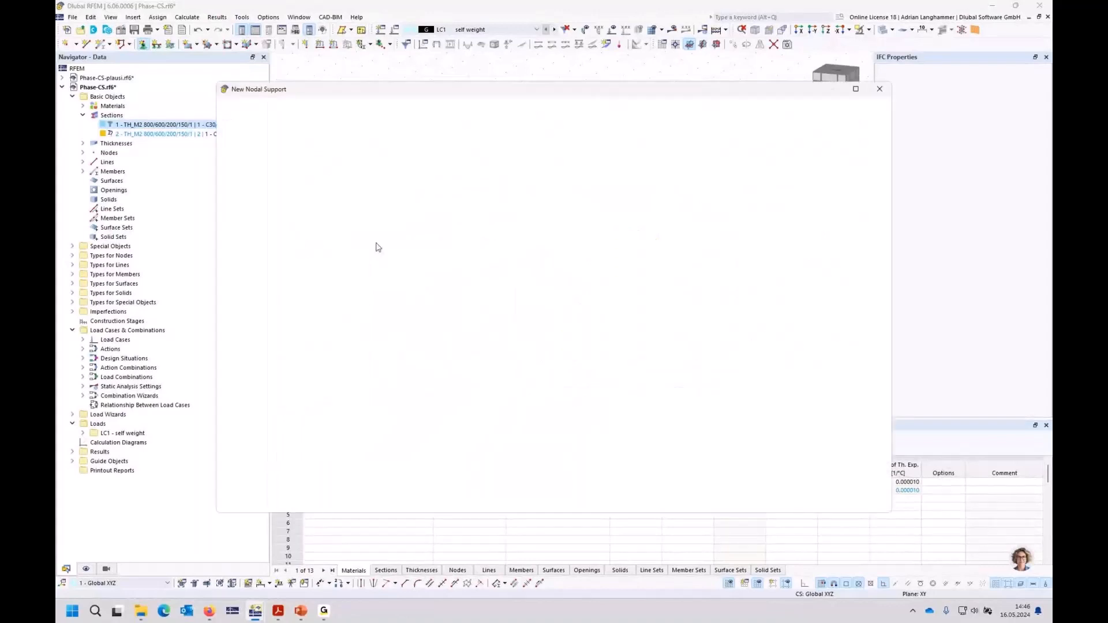
click(346, 263)
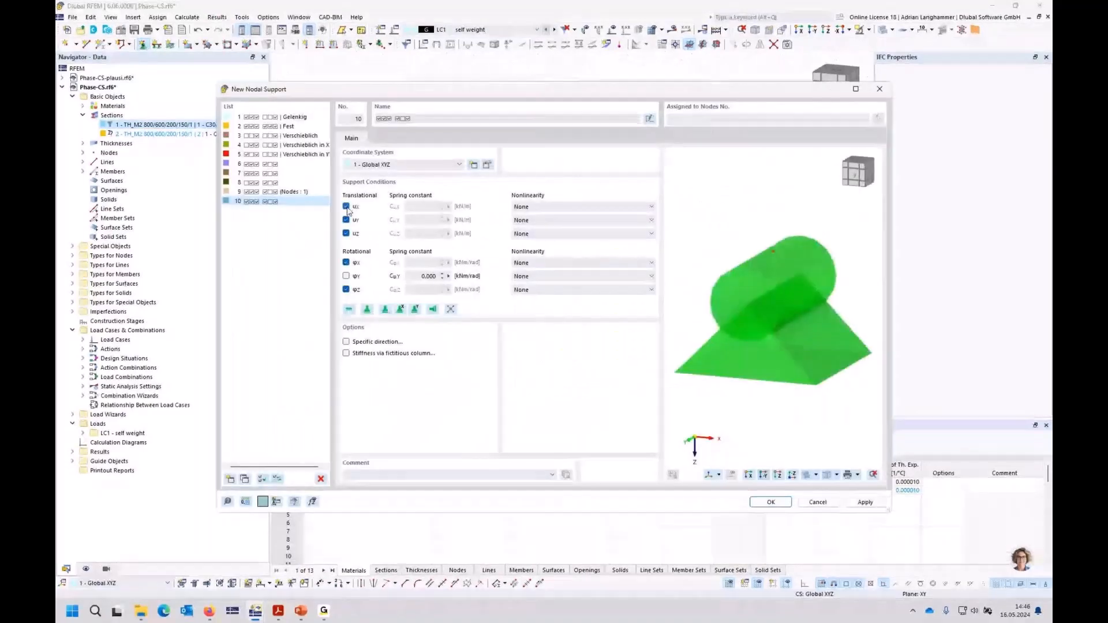
click(346, 206)
key(Escape)
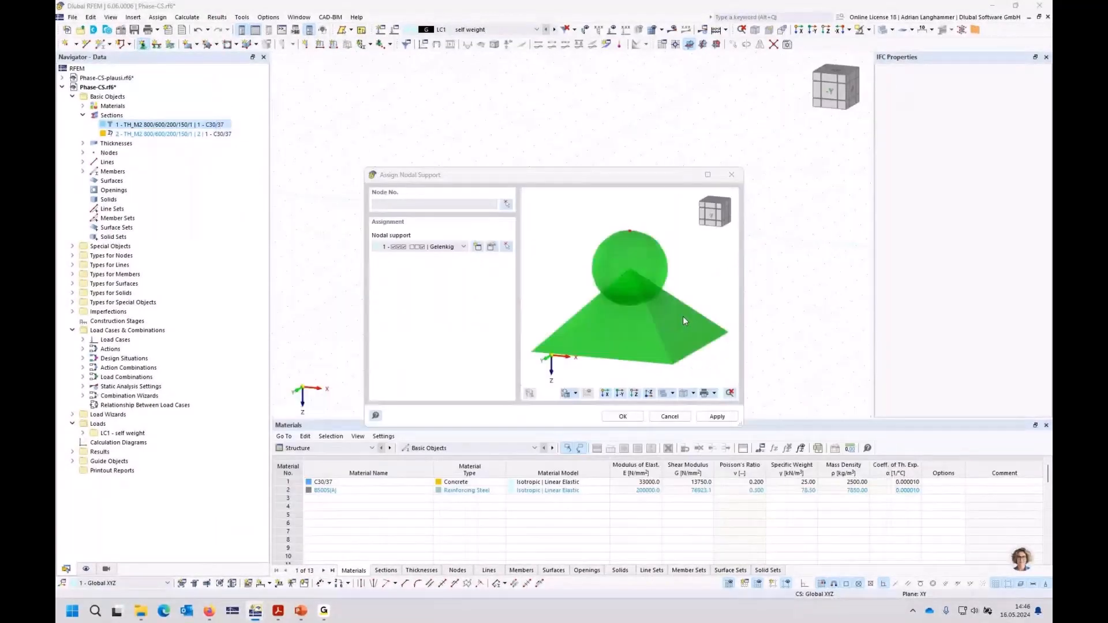
key(Escape)
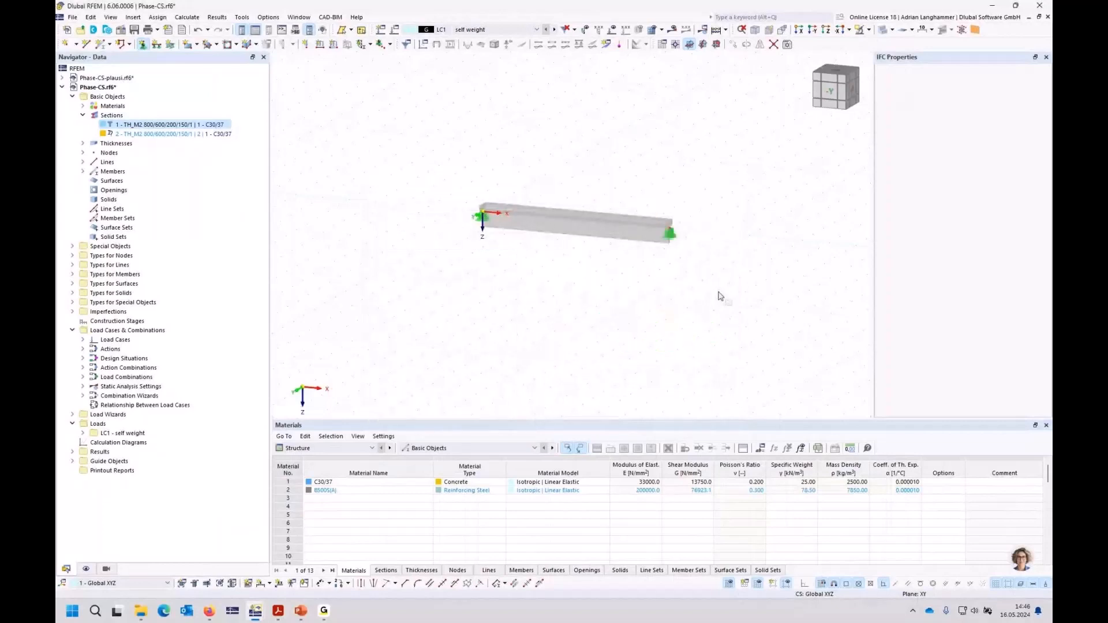
Step: Enlarge the display size of the nodal support symbols on the beam
right_click(673, 238)
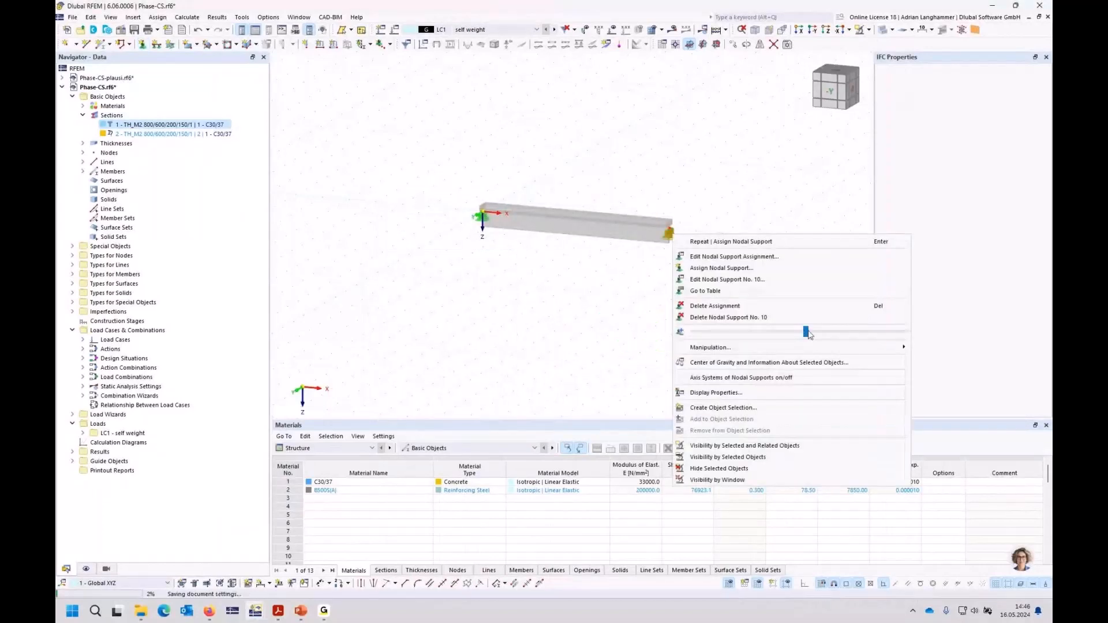
drag(831, 333, 841, 332)
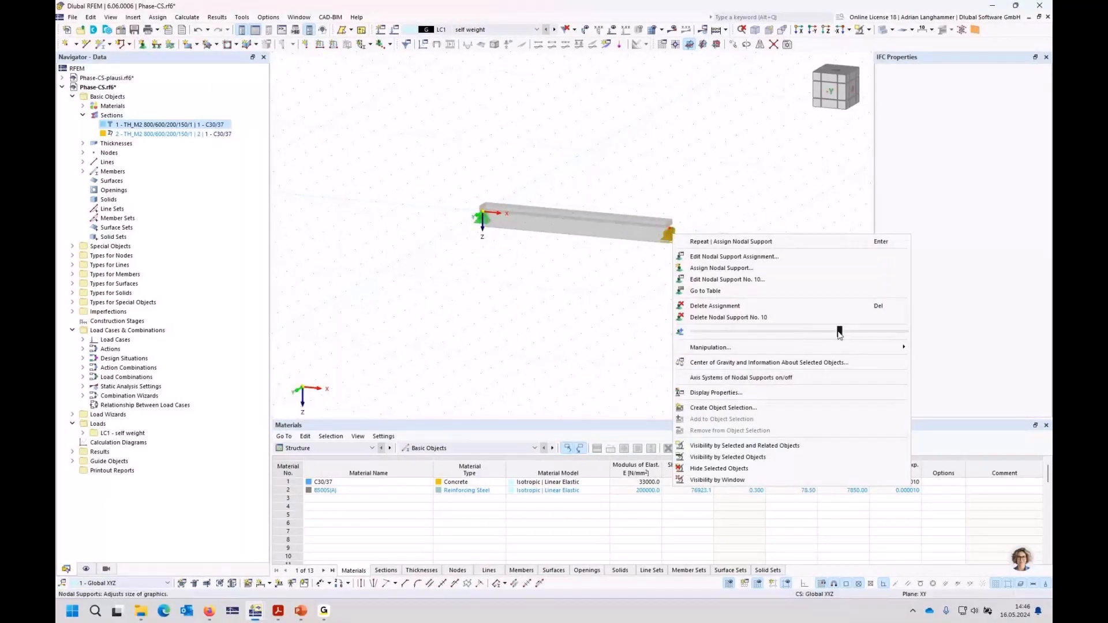
click(577, 317)
middle_click(581, 312)
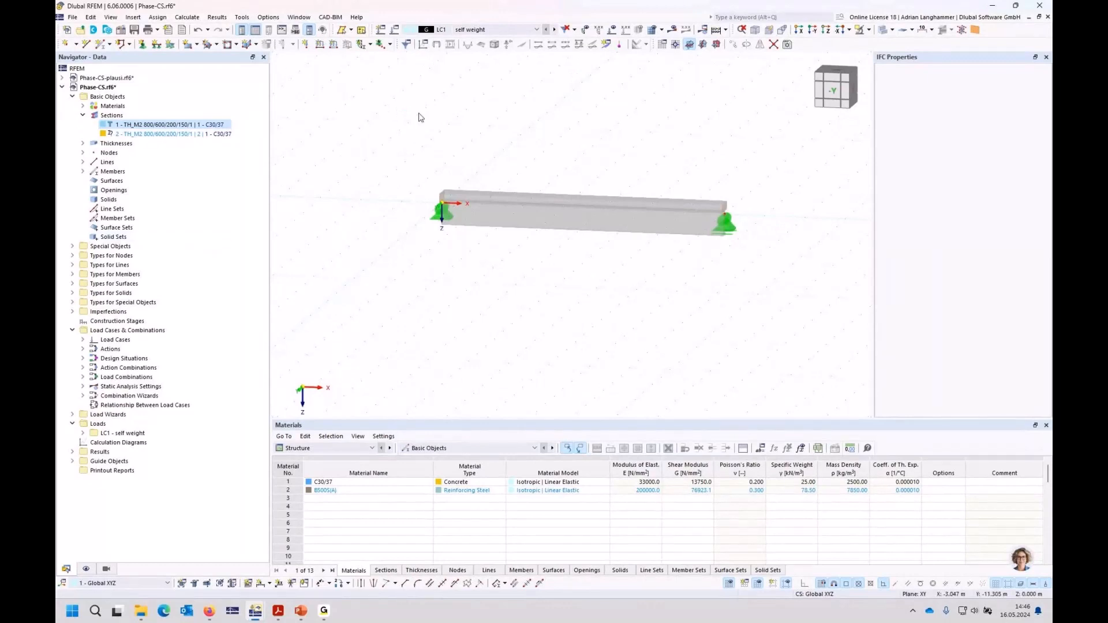
Step: Create the first construction stage with changes to members and nodal supports, adding all members and all supported nodes
right_click(101, 321)
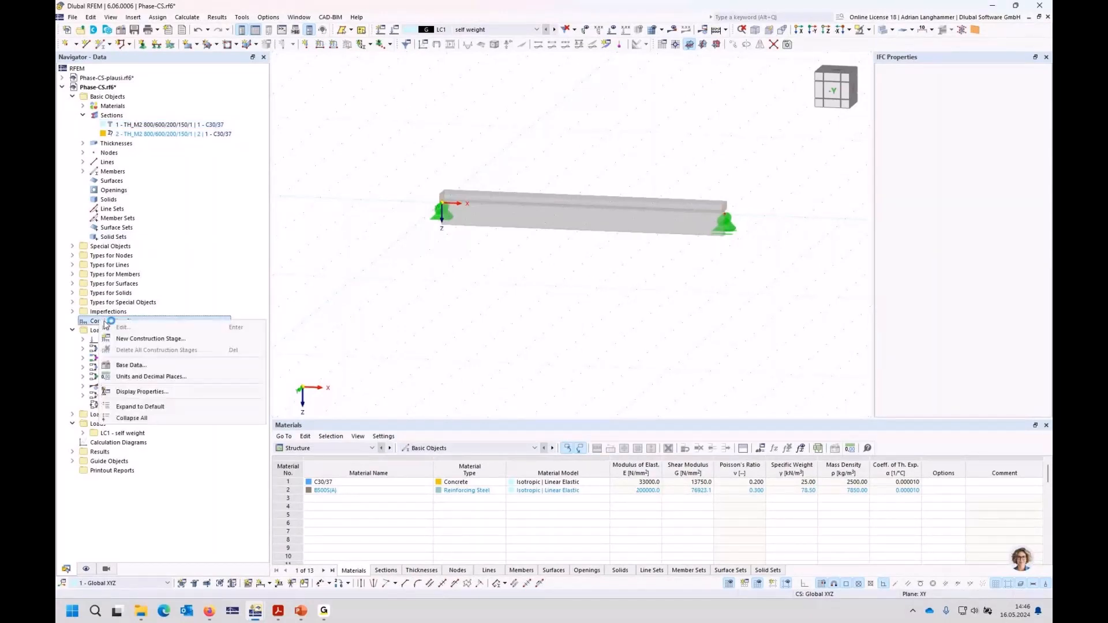
click(162, 340)
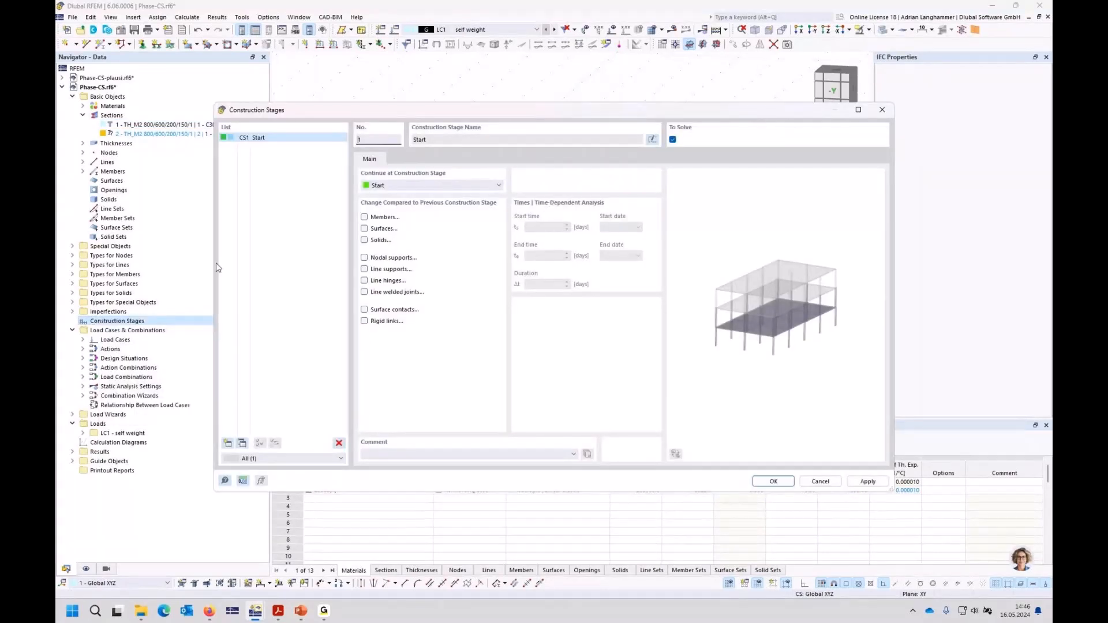
click(365, 218)
click(364, 257)
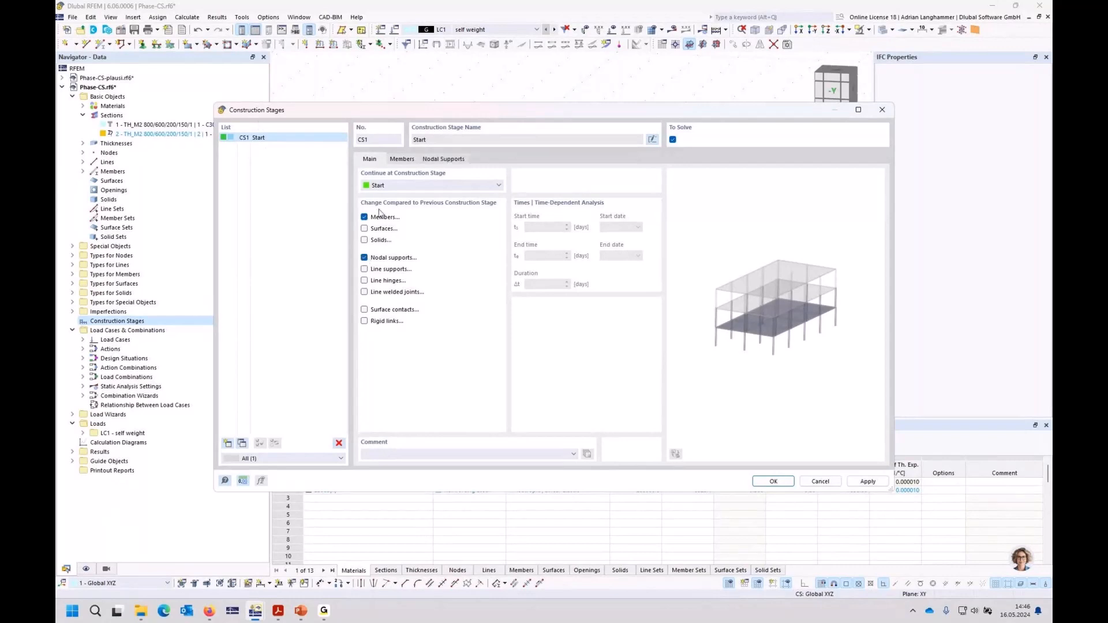
click(402, 159)
click(444, 159)
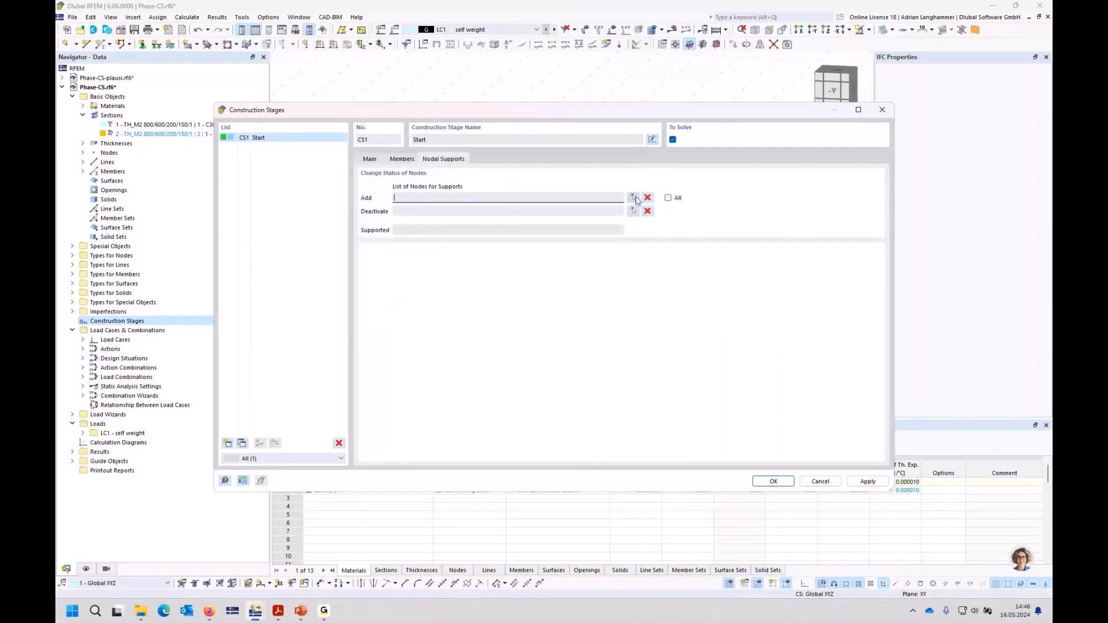
click(668, 198)
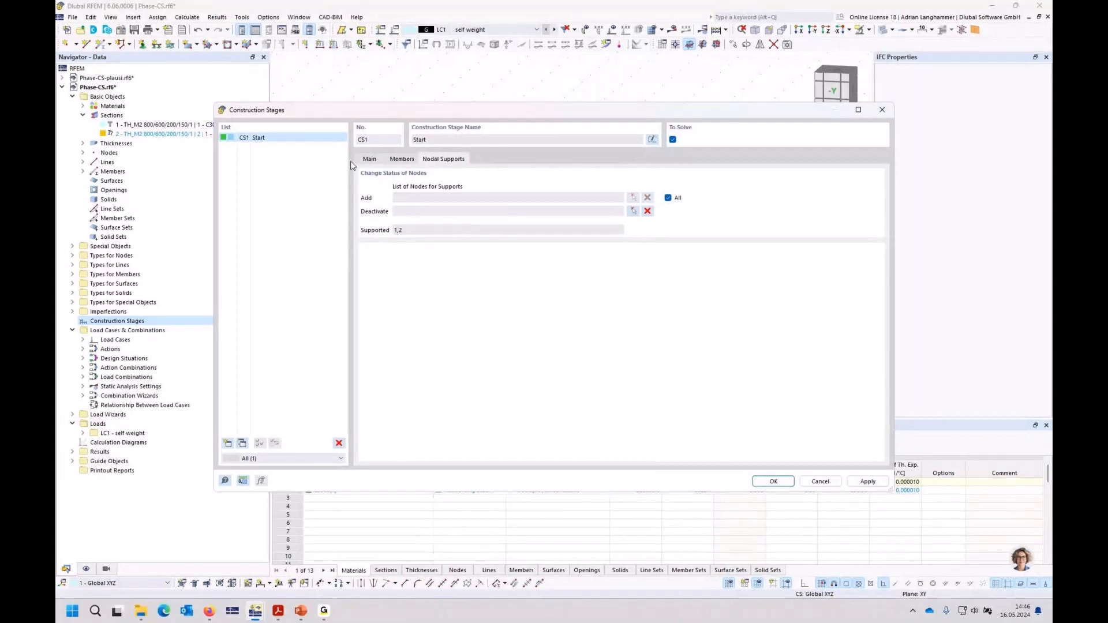
Step: Modify member 1's section at member start in CS1 to phase section no. 2, with the comment "web"
click(401, 159)
click(373, 278)
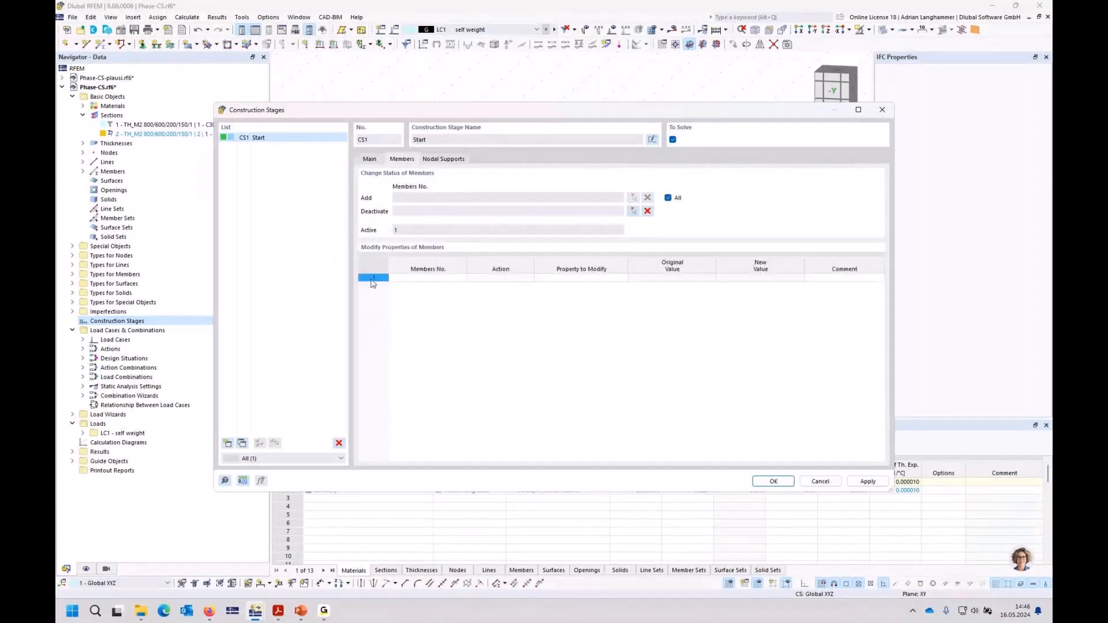
click(447, 278)
click(462, 279)
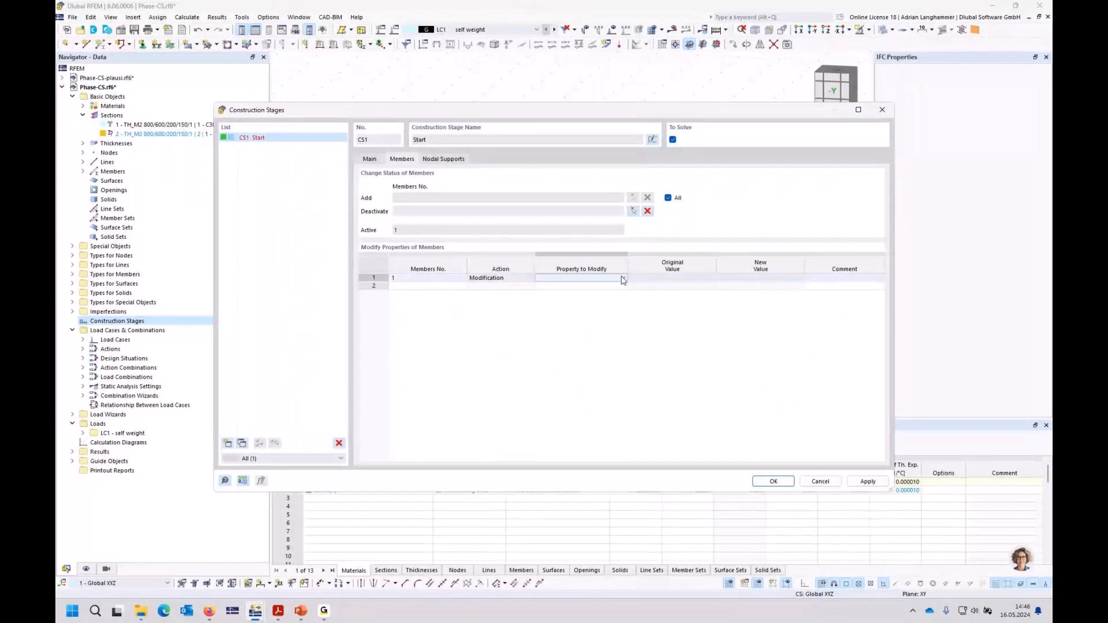
click(623, 278)
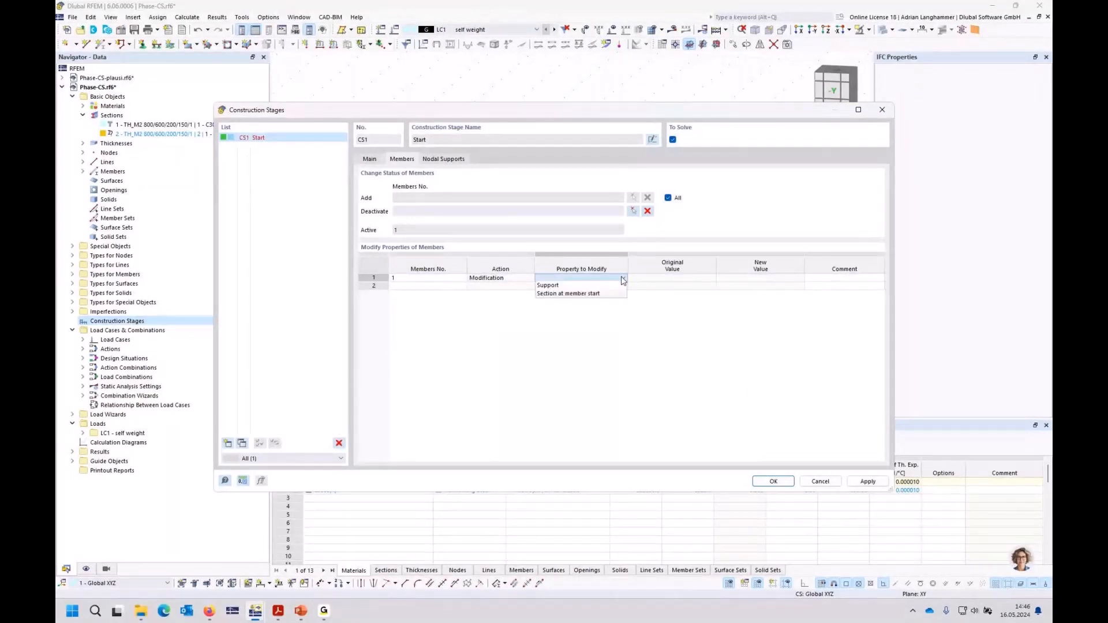
click(619, 294)
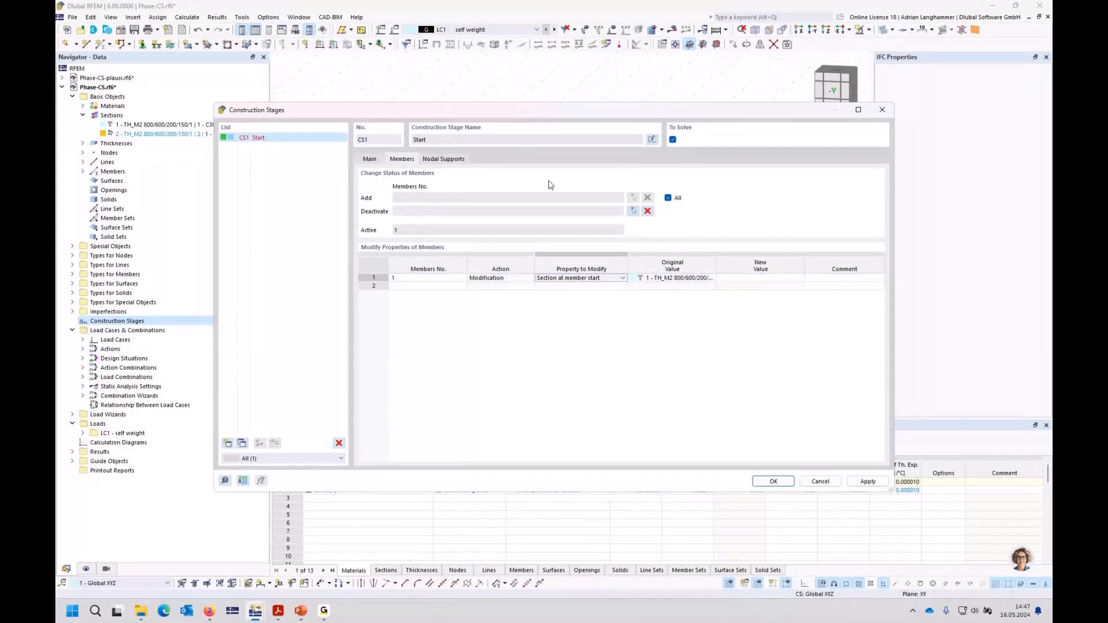
click(786, 277)
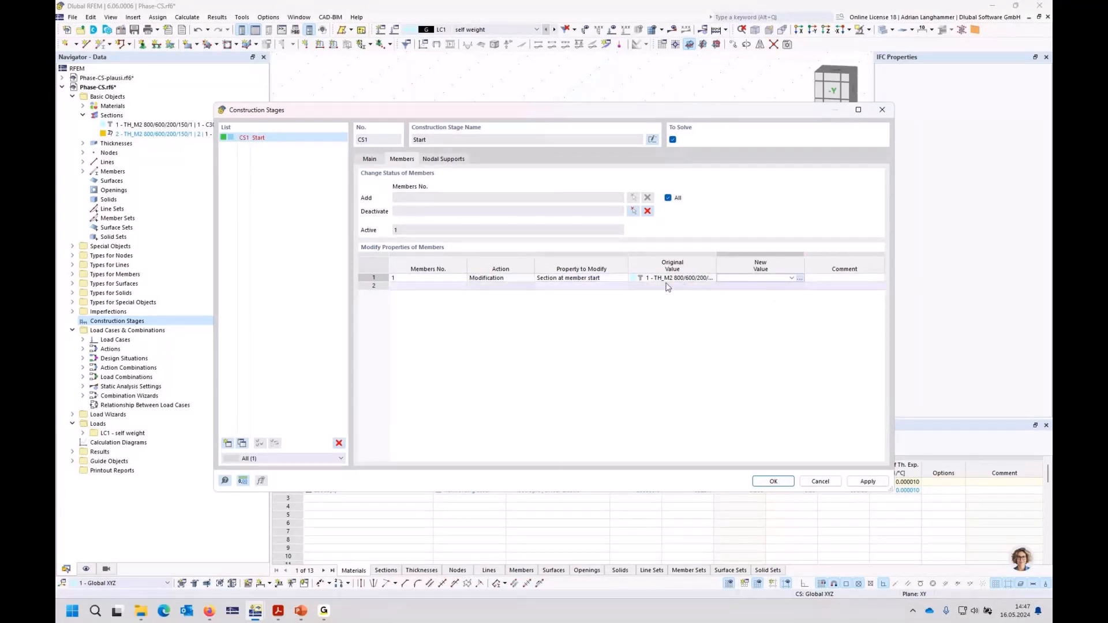
click(791, 278)
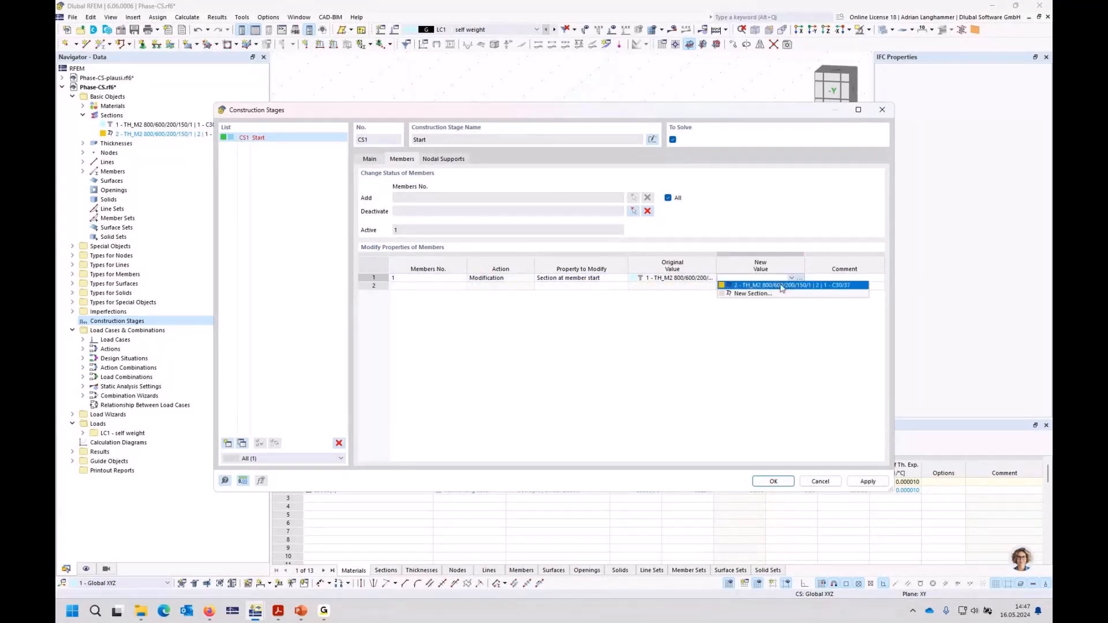
click(782, 285)
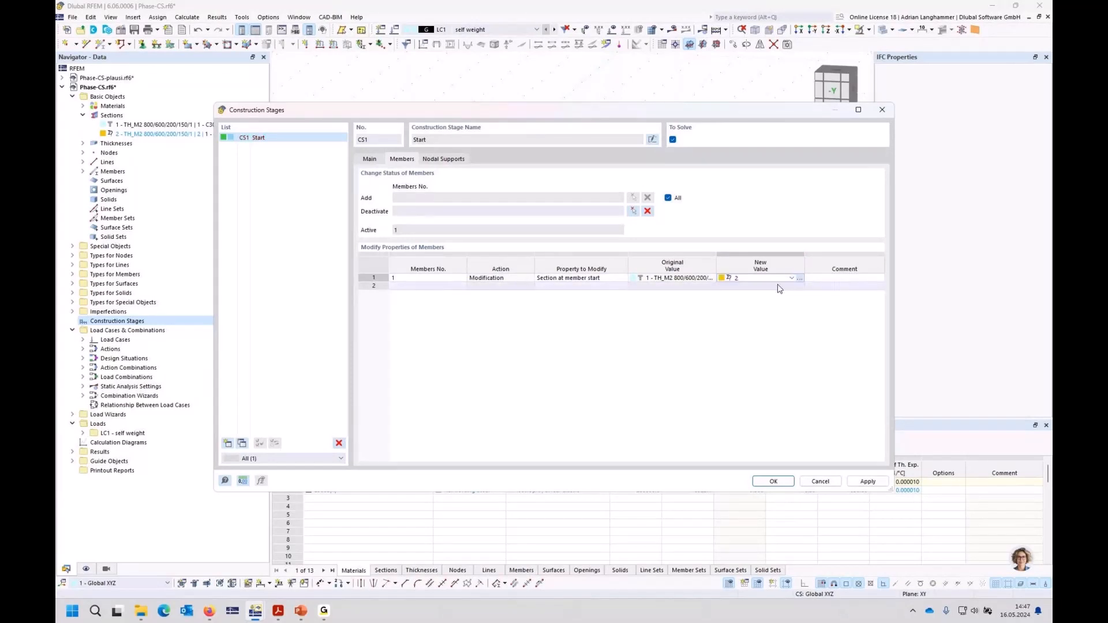
click(817, 277)
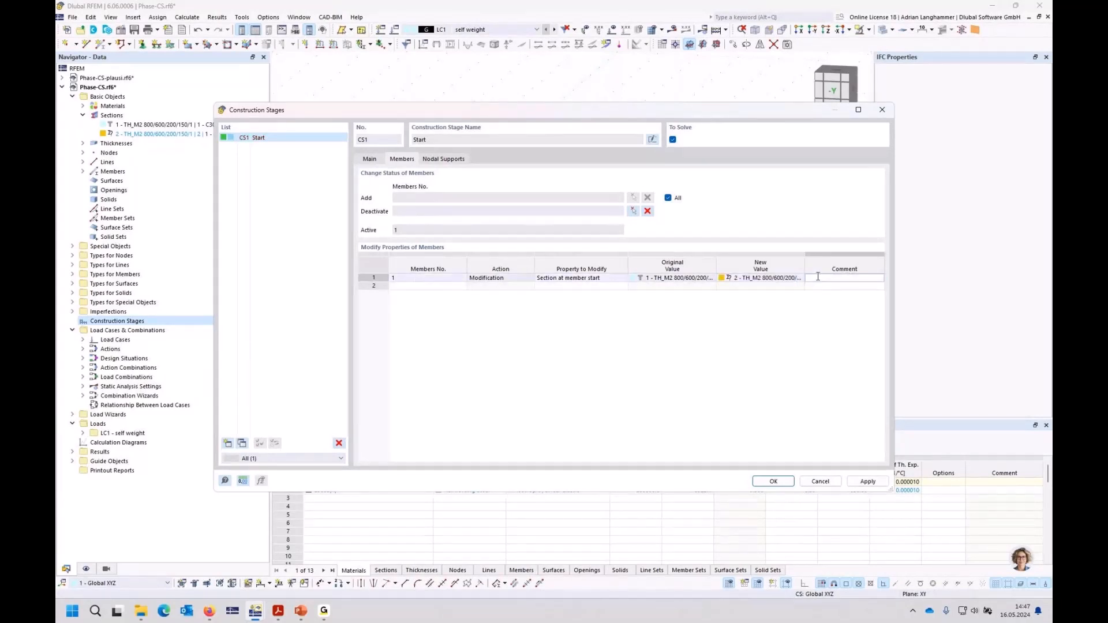
text(web)
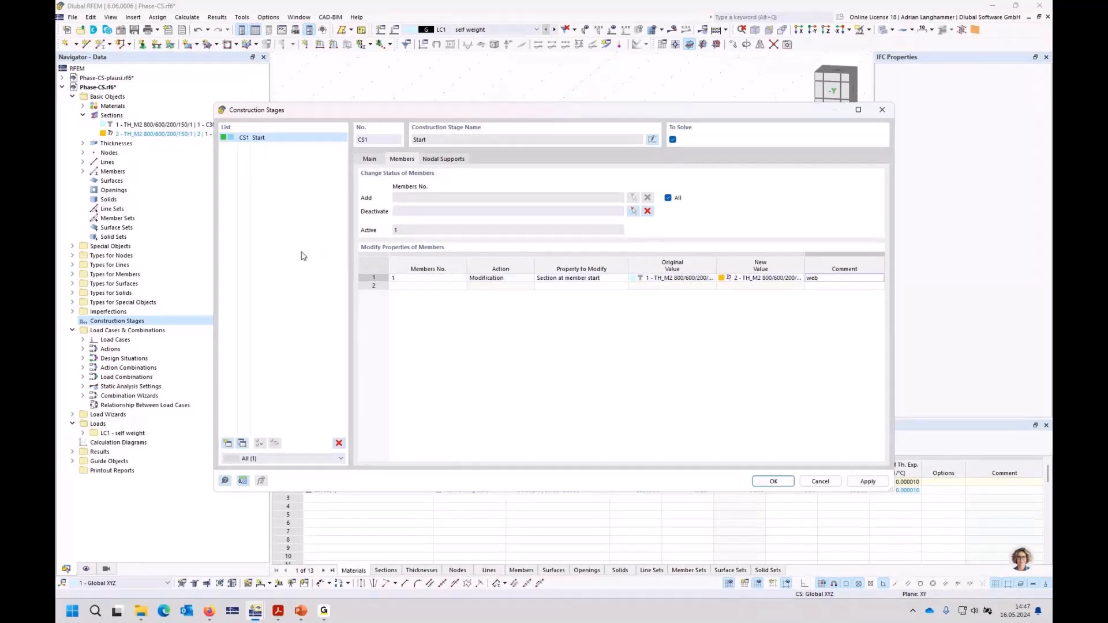
Step: Add construction stage CS2 following CS1, change member 1's section at member start to the full T-section no. 1, and save the stages
click(228, 443)
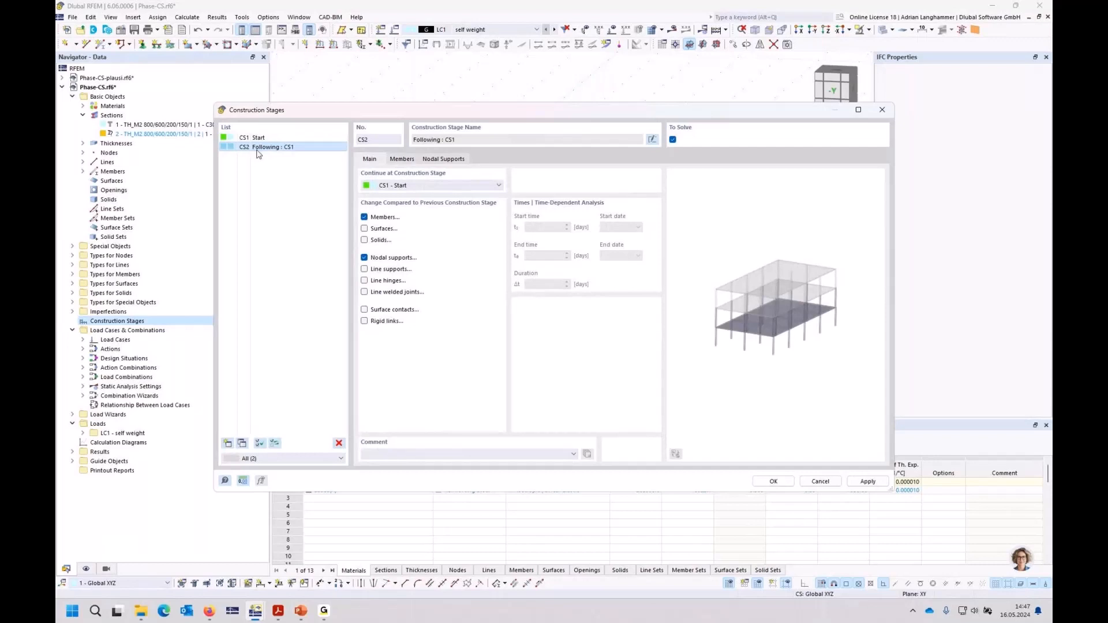
click(402, 159)
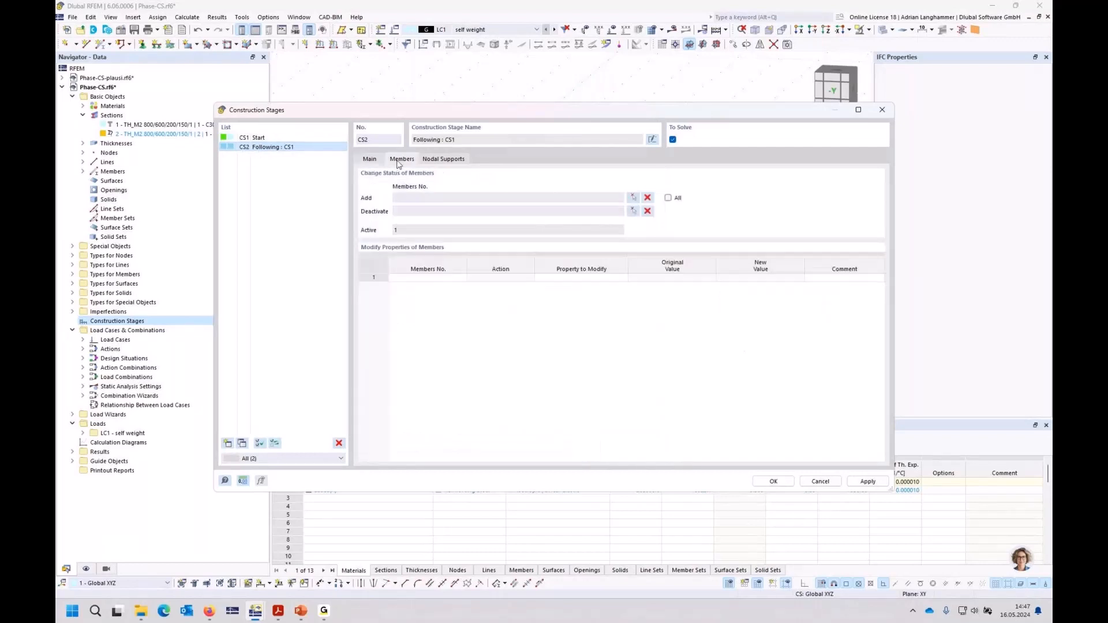
click(475, 279)
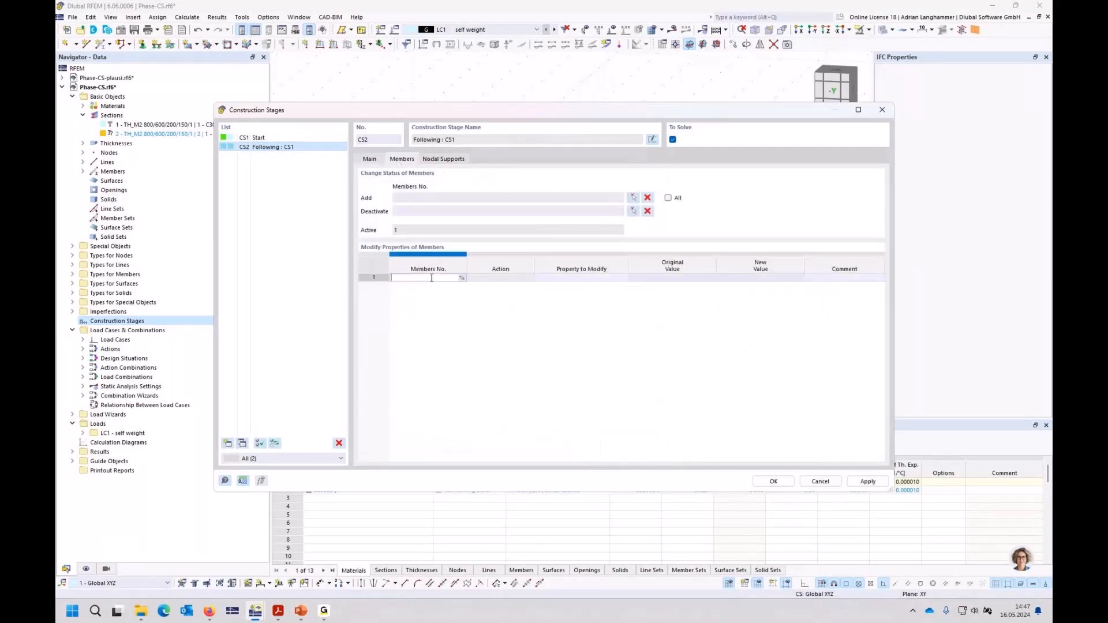
click(462, 277)
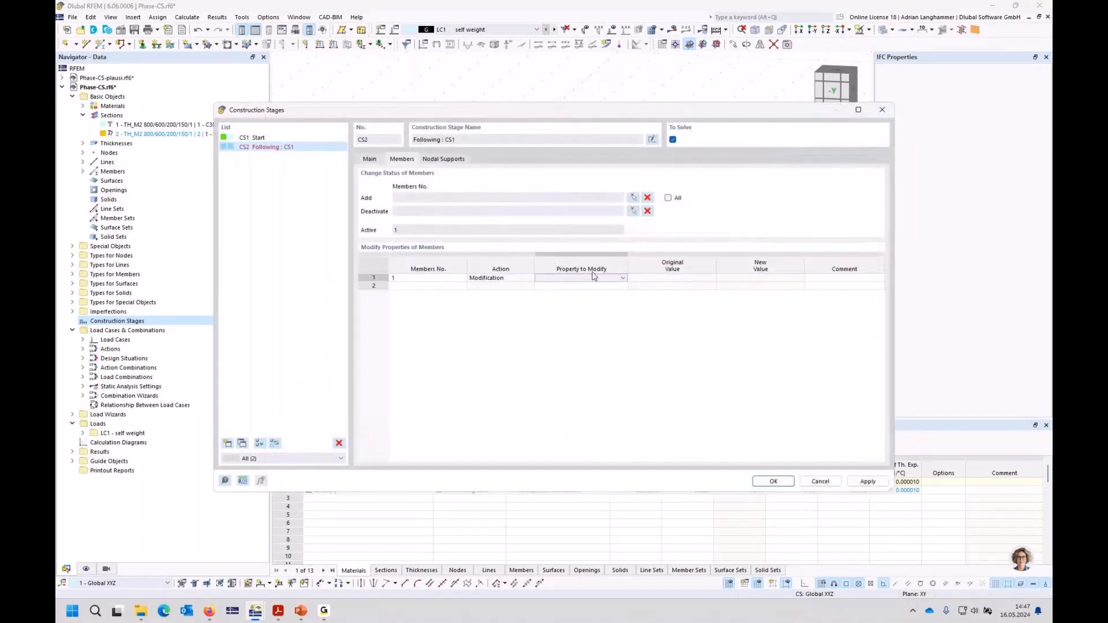
click(592, 278)
click(591, 293)
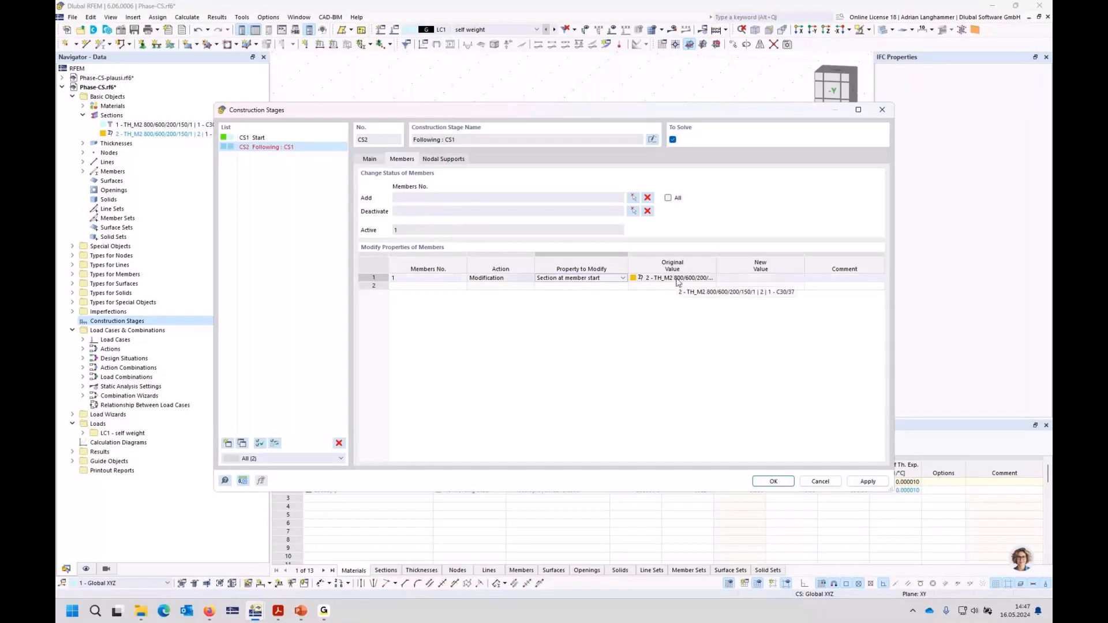
click(770, 280)
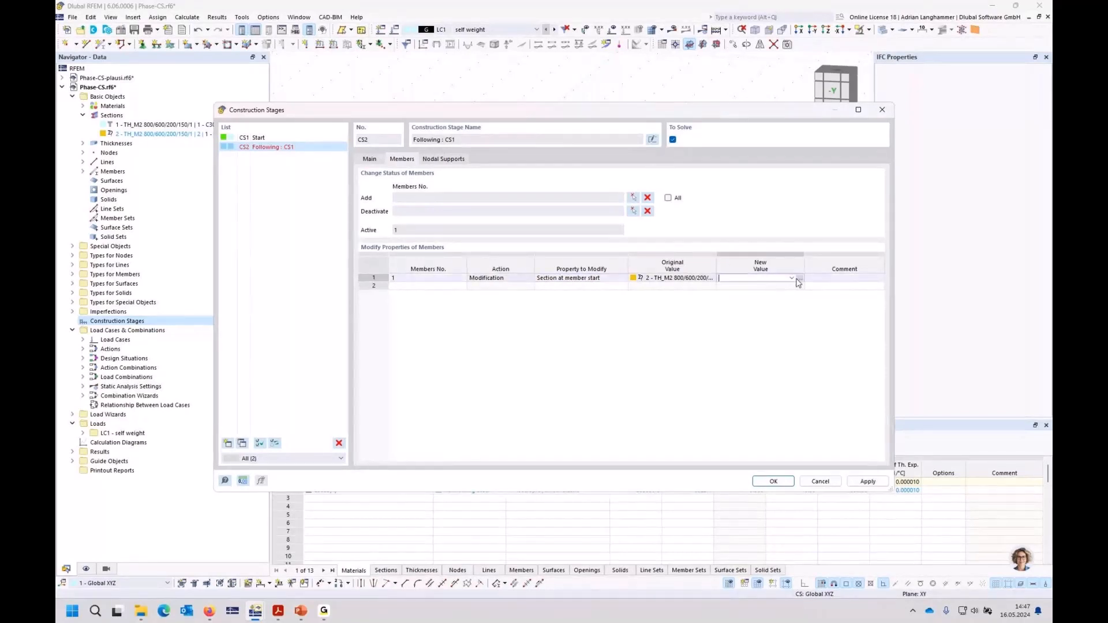
click(793, 278)
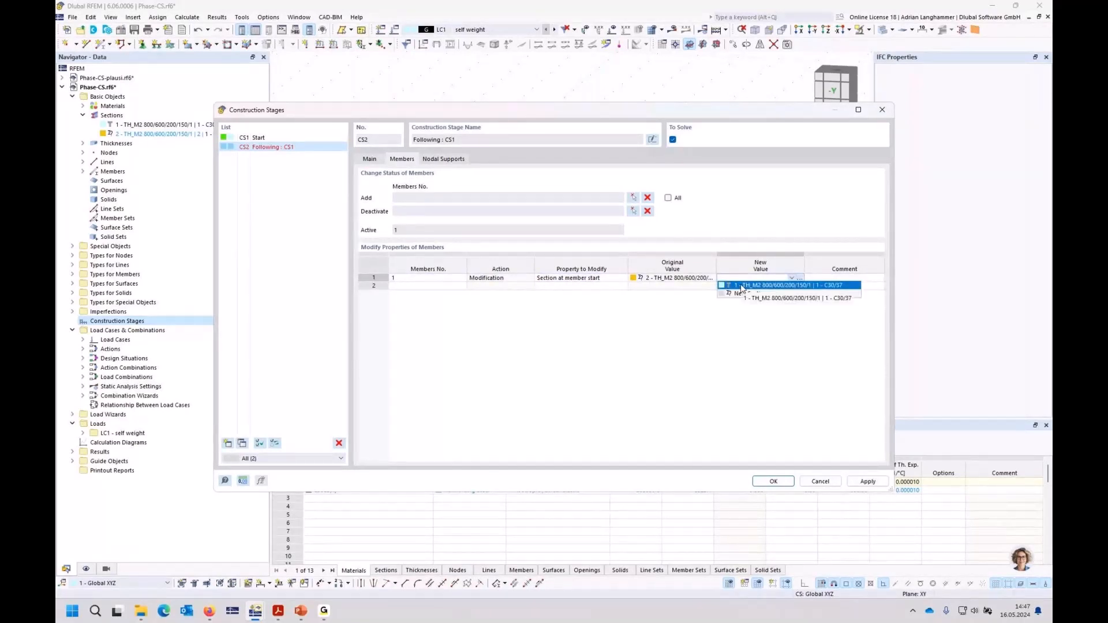
click(744, 286)
key(Return)
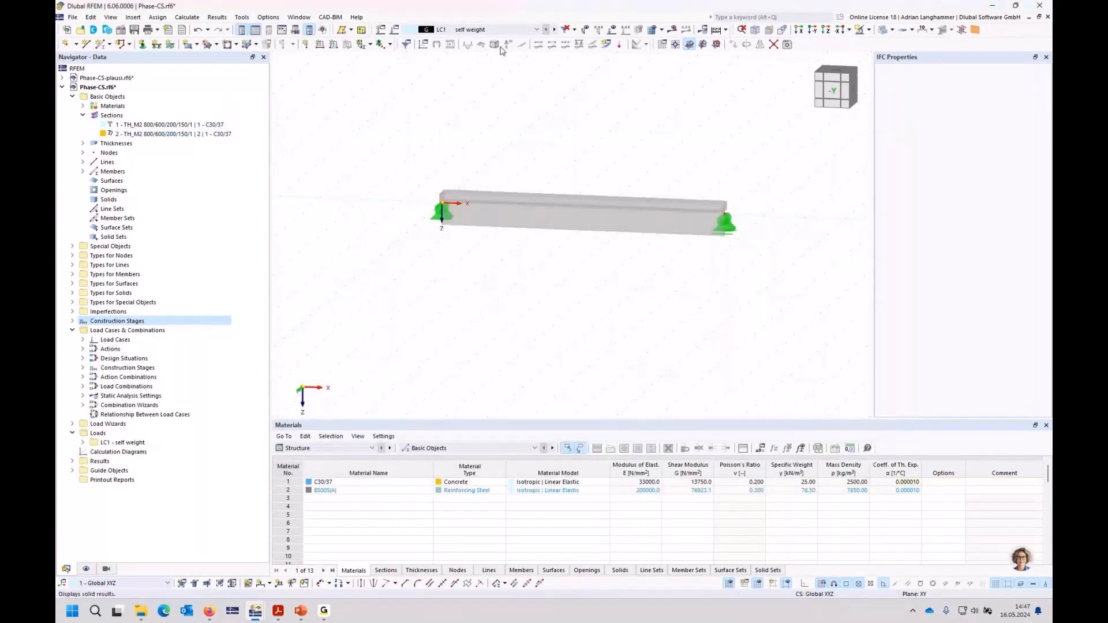
Step: Assign load case LC1 self weight to construction stage CS1 and save the load case settings
click(395, 30)
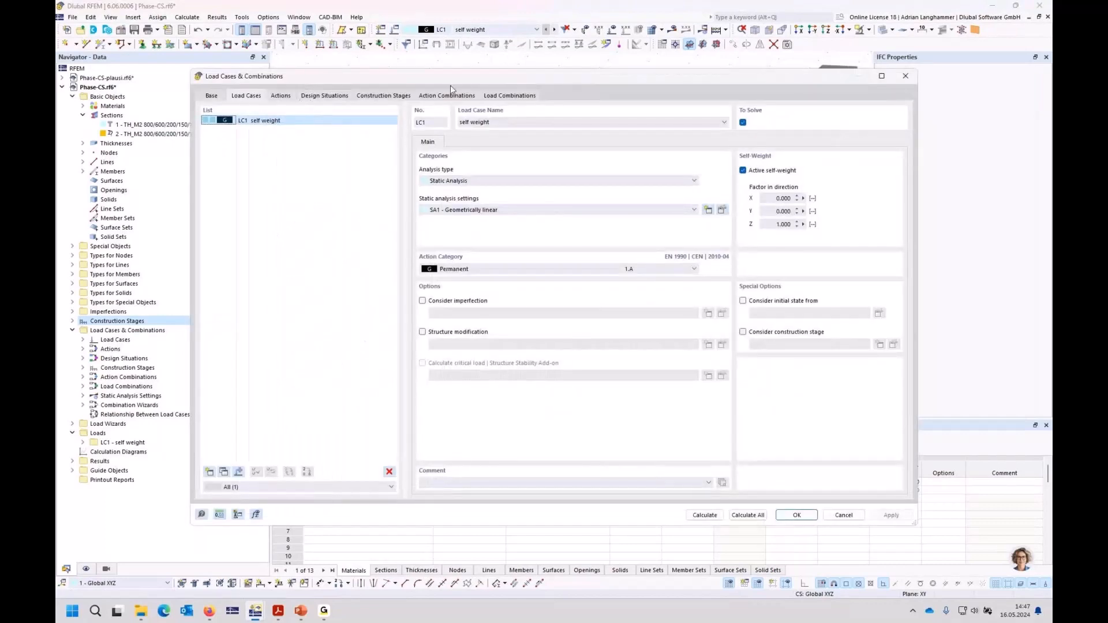
click(372, 98)
click(462, 141)
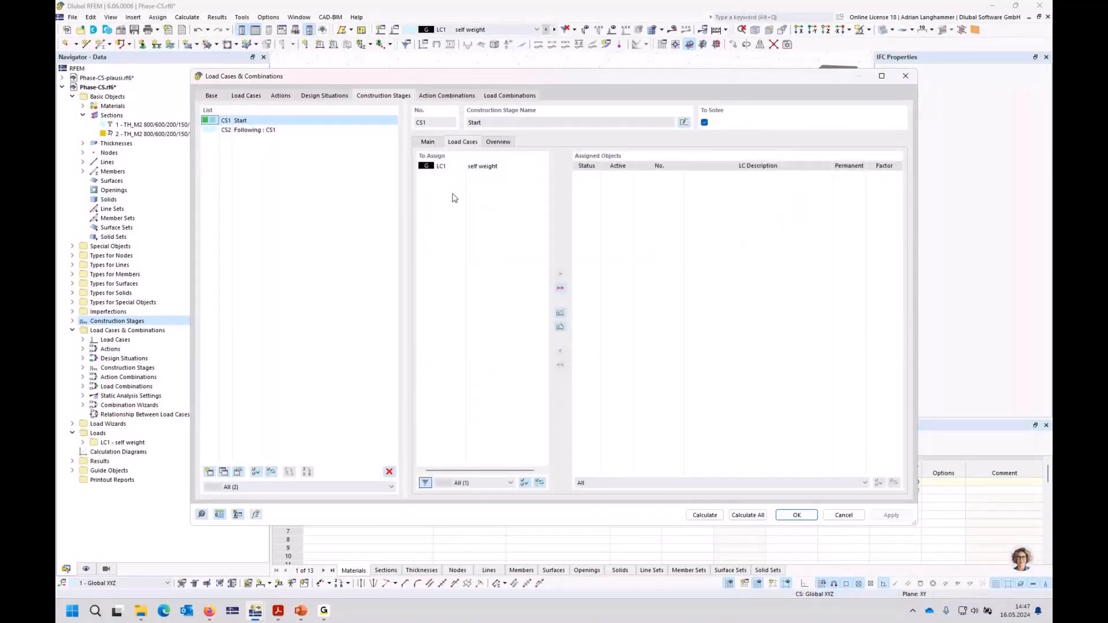
double_click(450, 167)
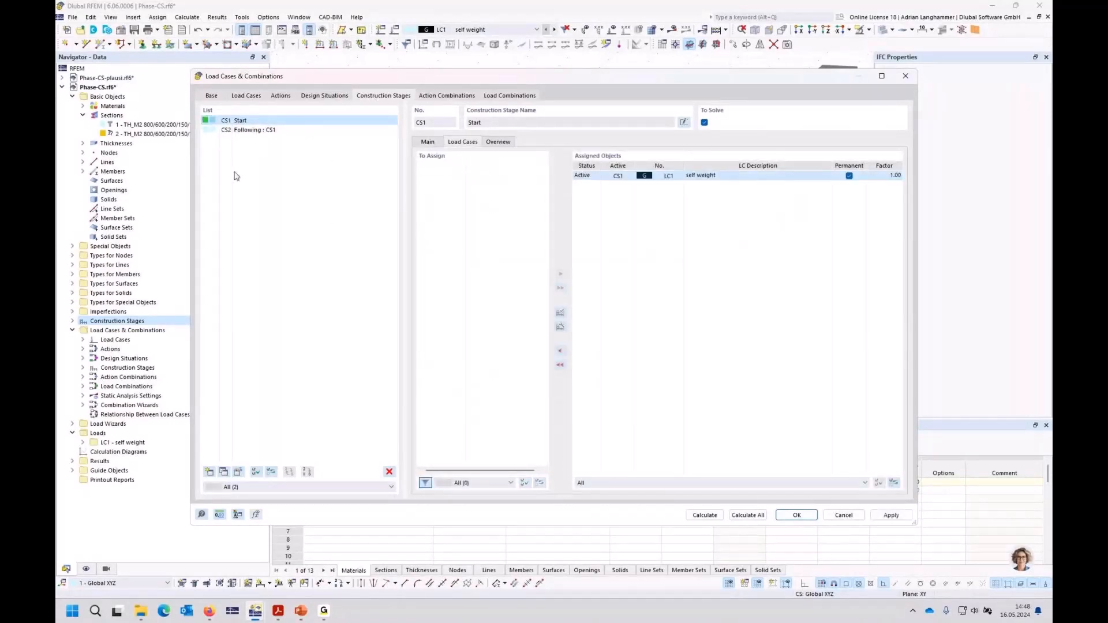
click(796, 515)
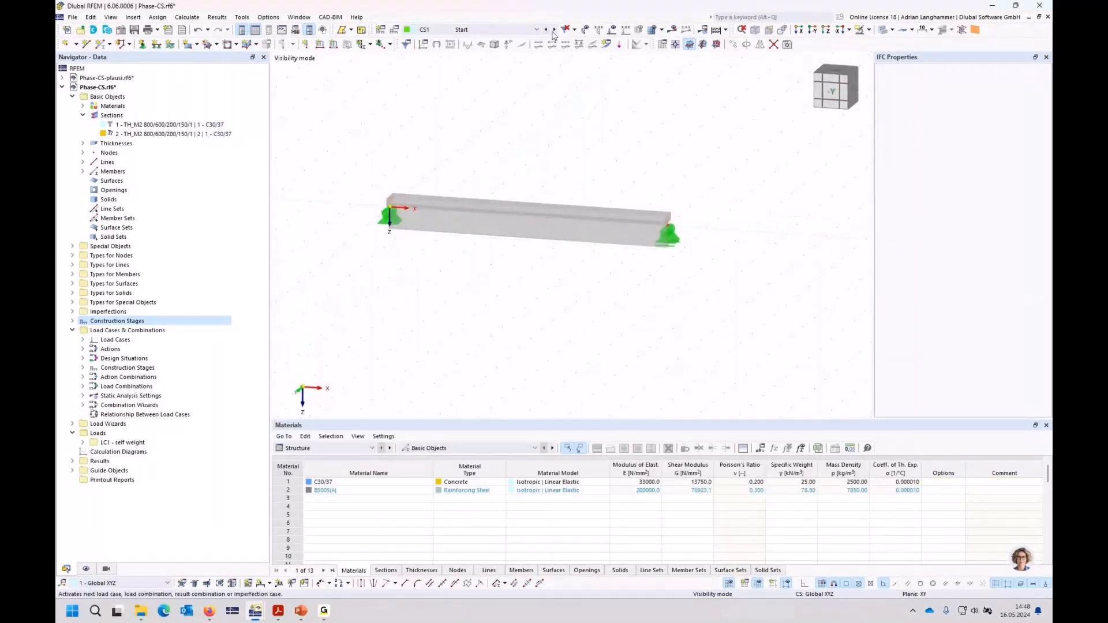
Step: Calculate the construction stages and view the beam's displacements in CS2 and CS1
click(672, 30)
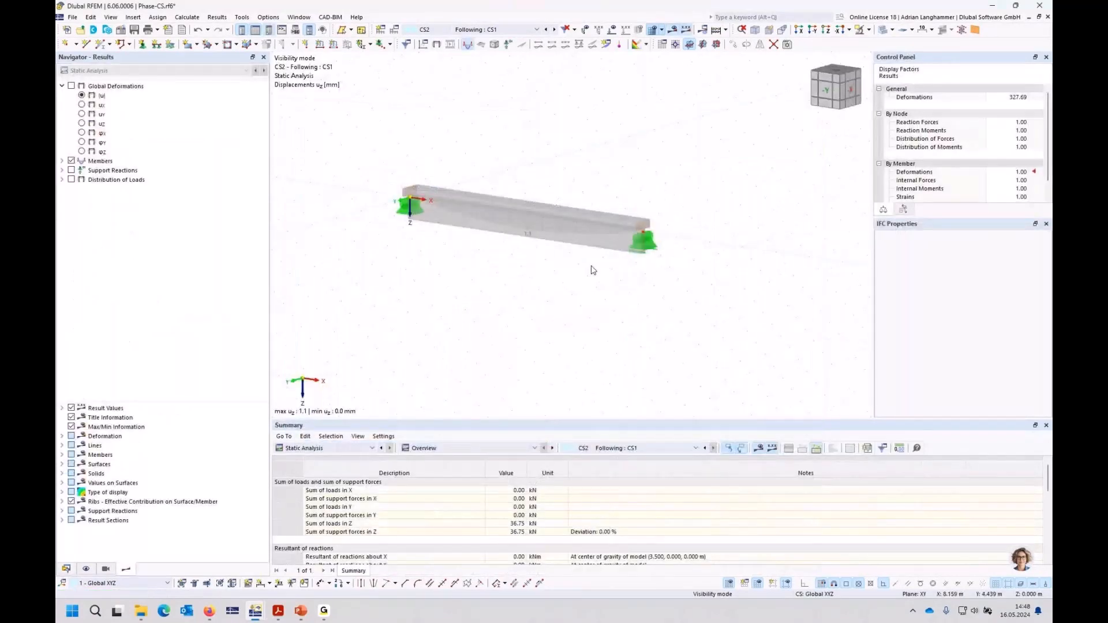
scroll(643, 222, up, 3)
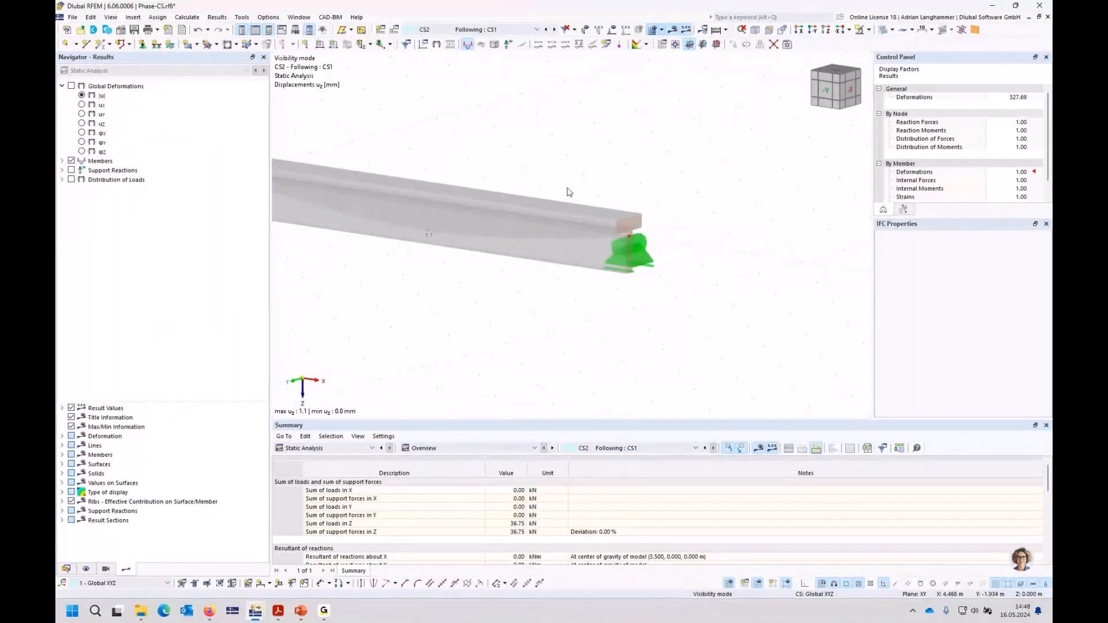
click(546, 30)
middle_drag(532, 118, 605, 146)
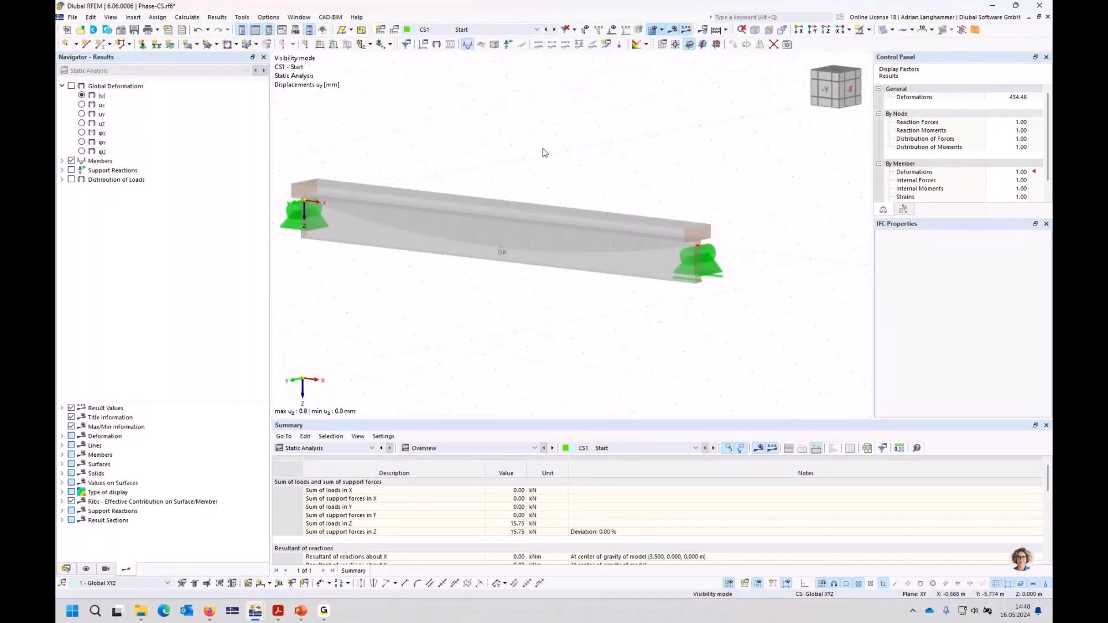
Step: Display the member bending moments My on the beam for CS1 and examine the diagram
click(62, 161)
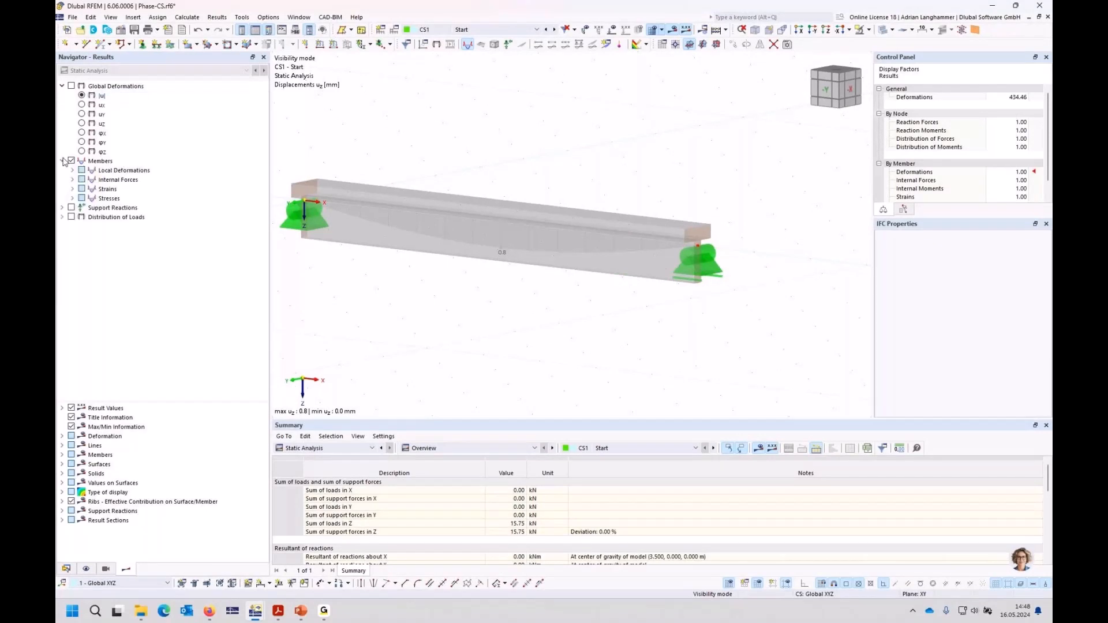
click(72, 179)
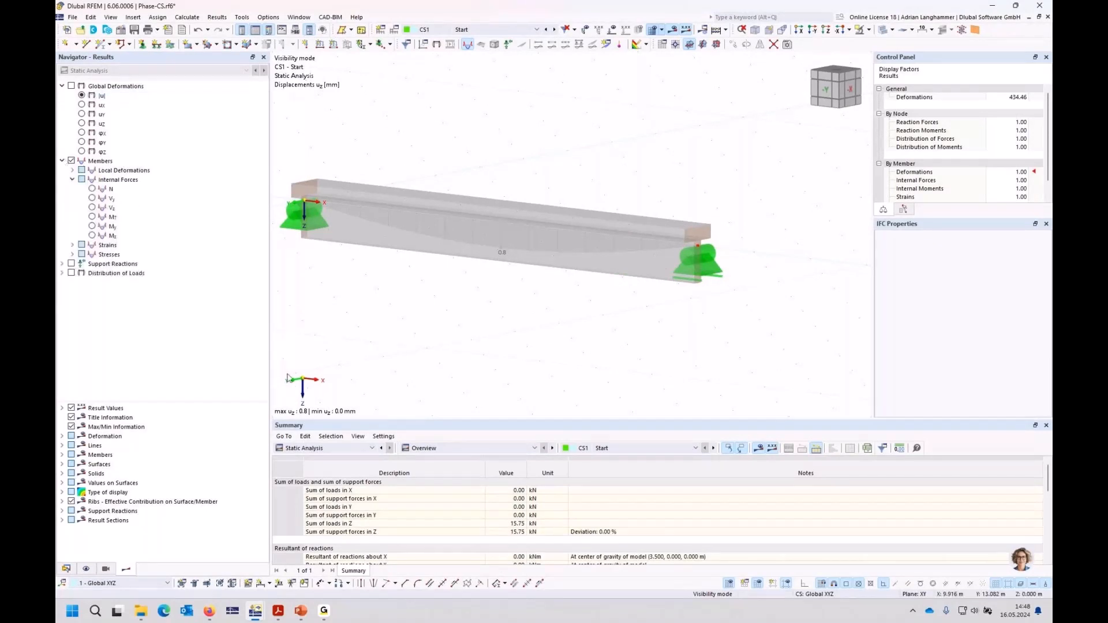
click(92, 226)
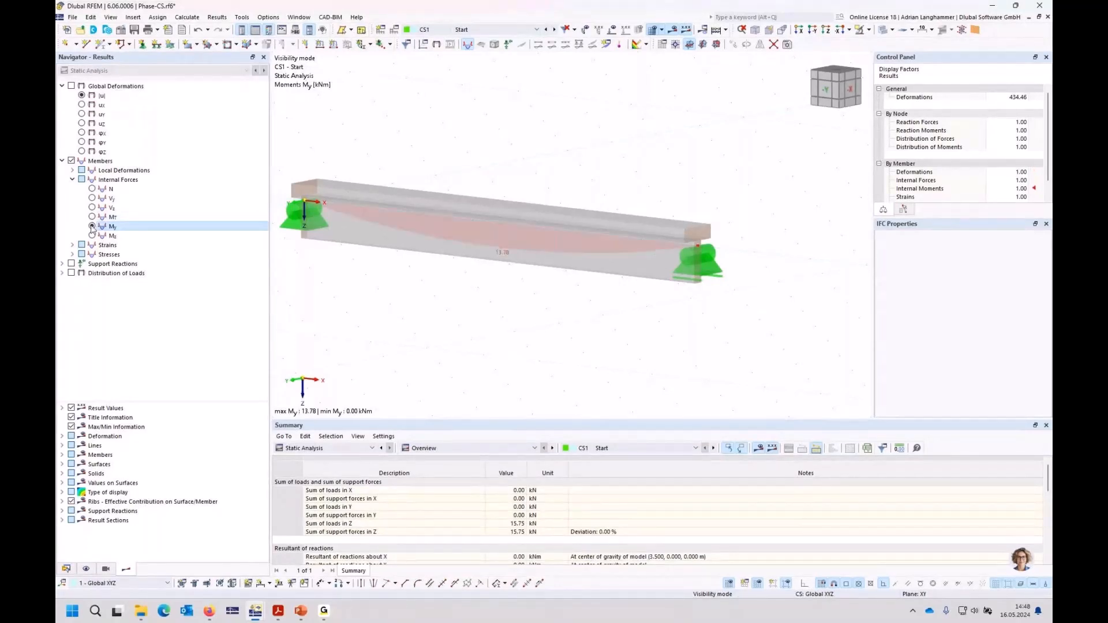
ctrl+middle_drag(539, 303, 537, 309)
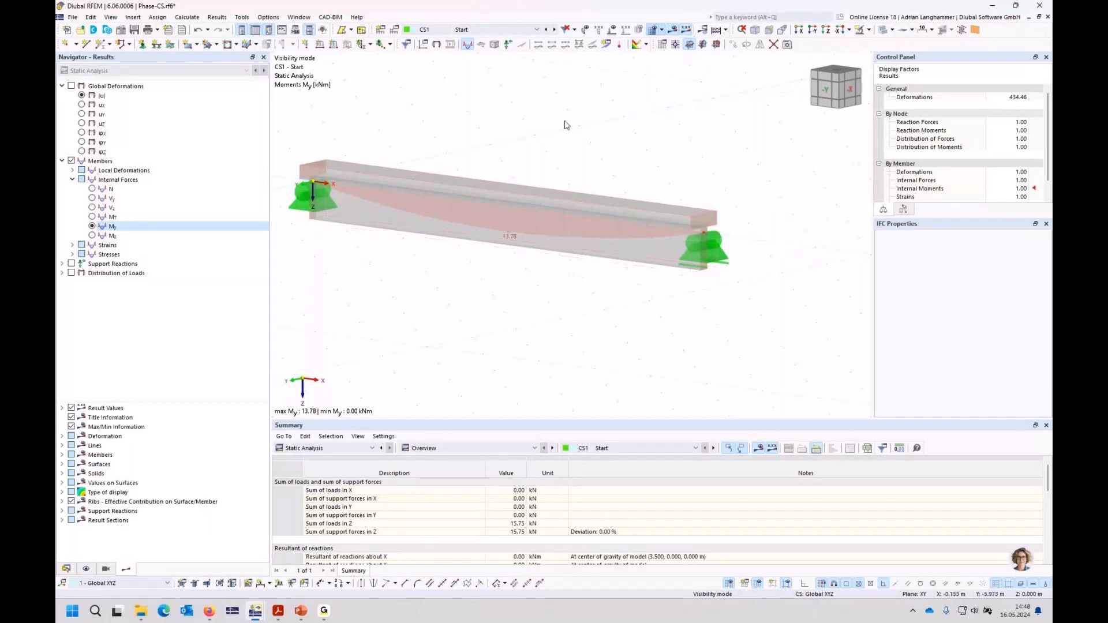
middle_drag(552, 319, 588, 302)
scroll(584, 330, down, 1)
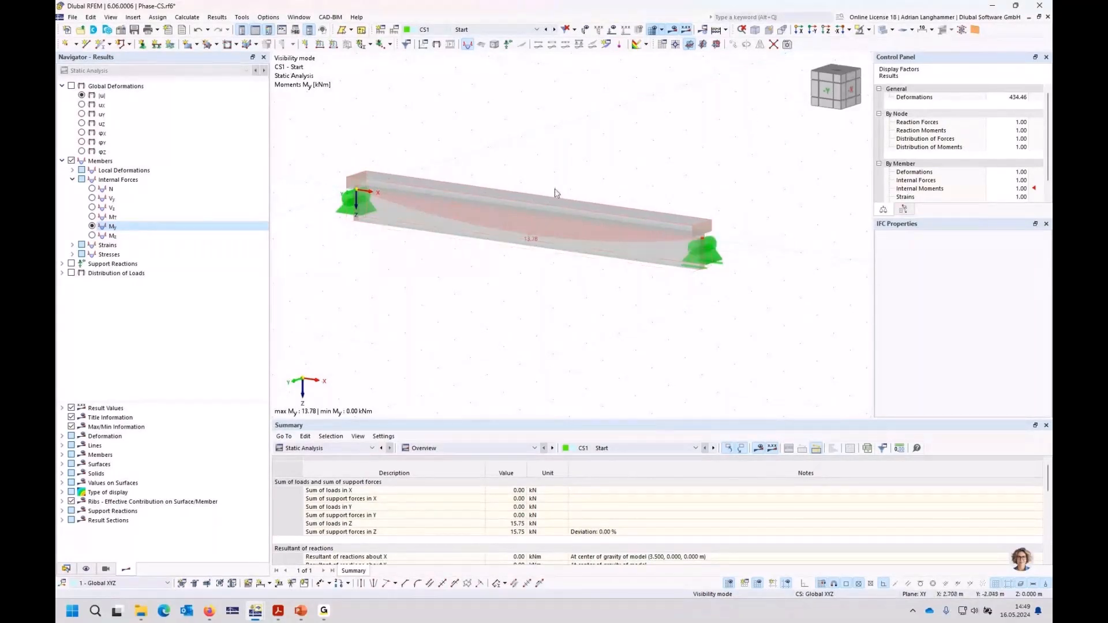
Step: Restore the minimized Phase-CS-plausi model and tile both model windows vertically side by side
click(1038, 18)
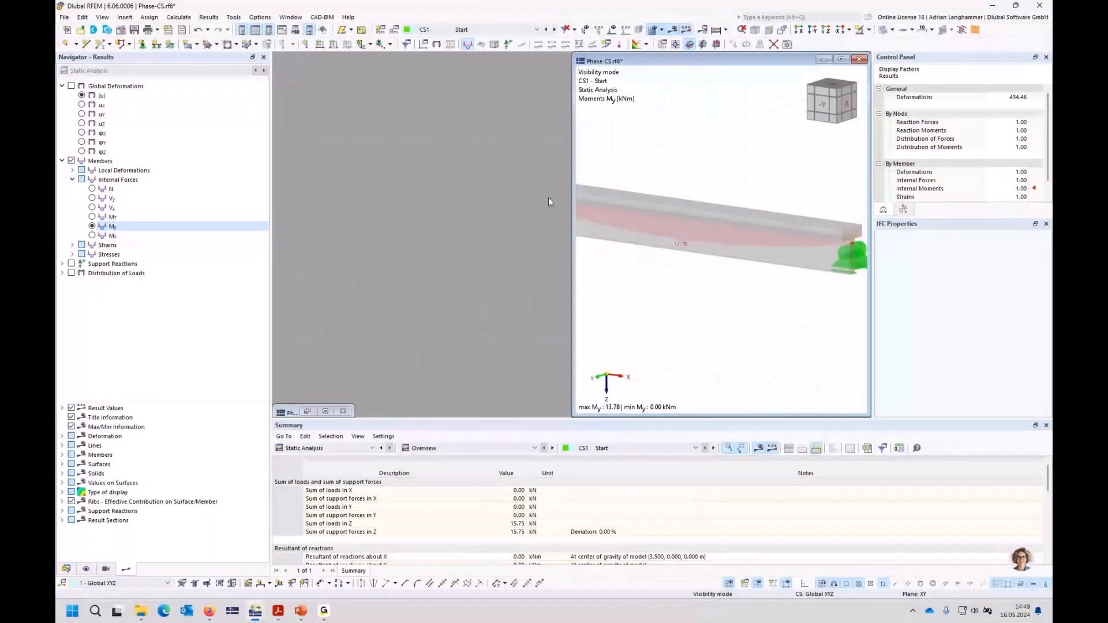
click(325, 411)
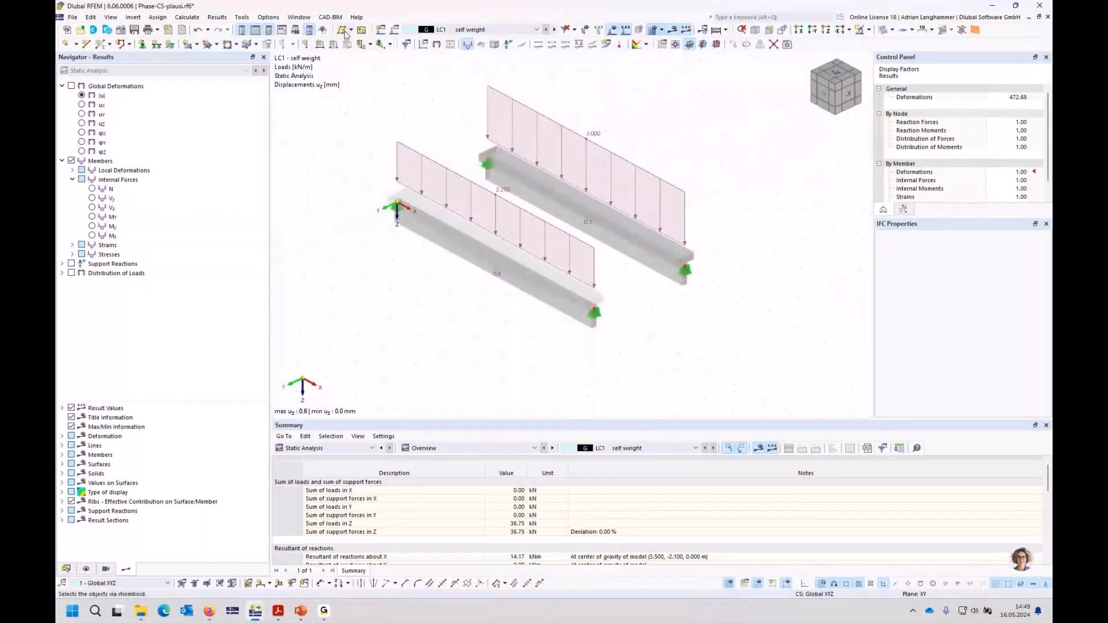
click(301, 18)
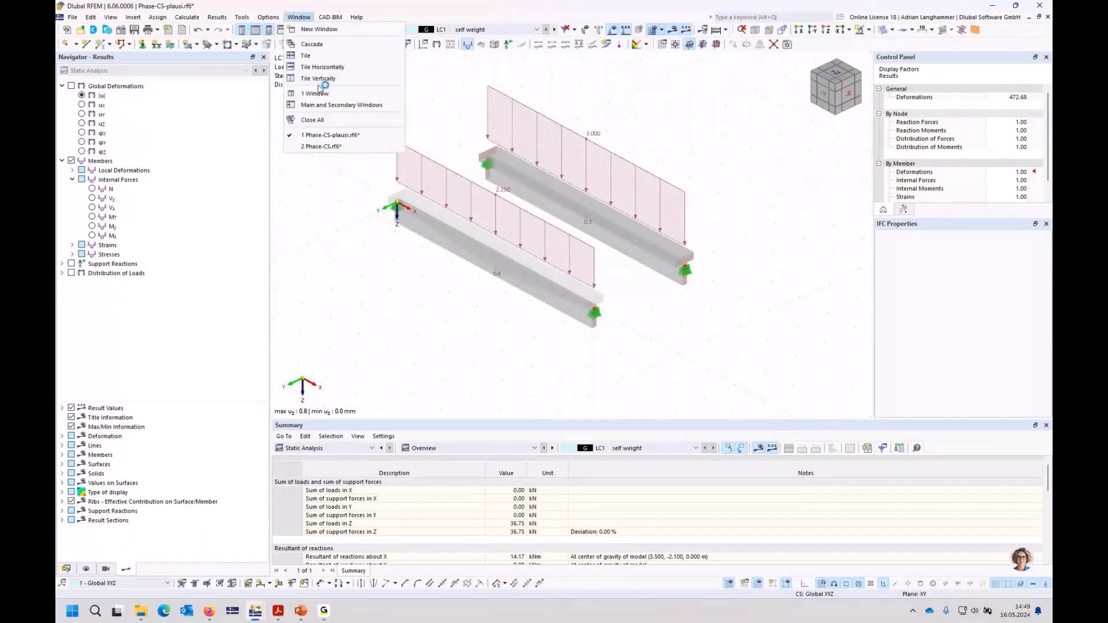
click(320, 78)
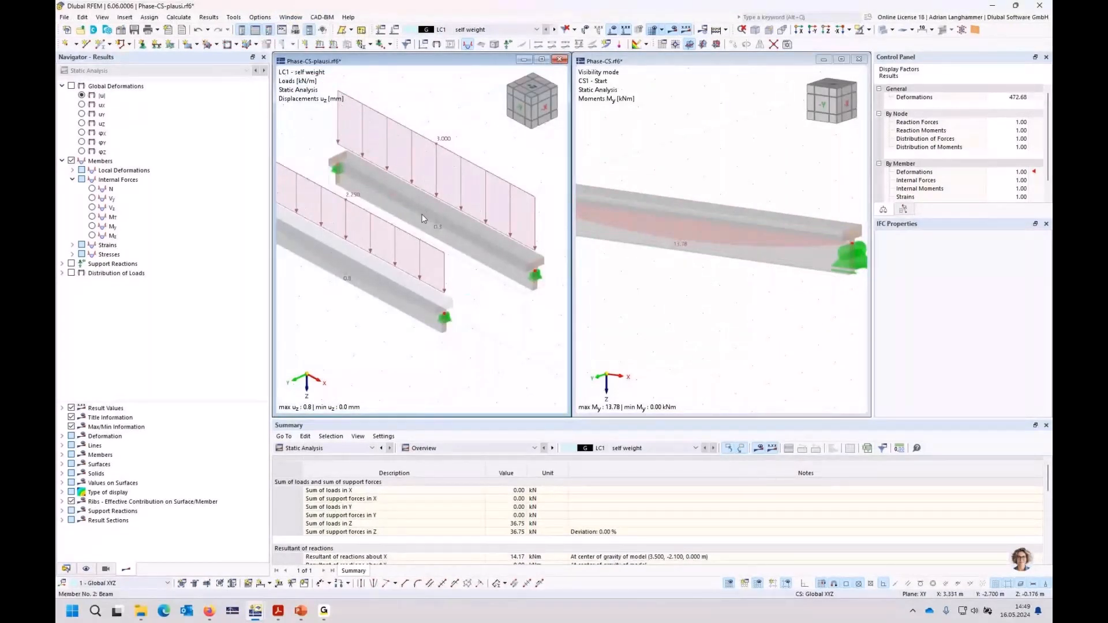
Step: Display the moments My for LC1 in Phase-CS-plausi and compare them with CS1 in Phase-CS
scroll(760, 299, down, 2)
middle_drag(762, 298, 755, 293)
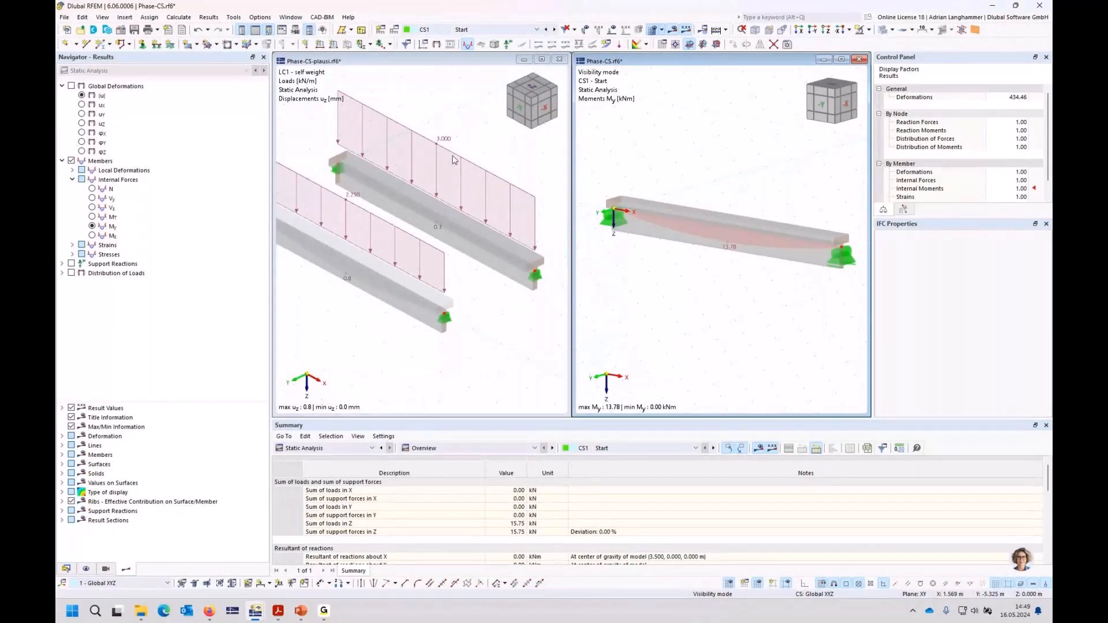
ctrl+middle_drag(456, 317, 449, 281)
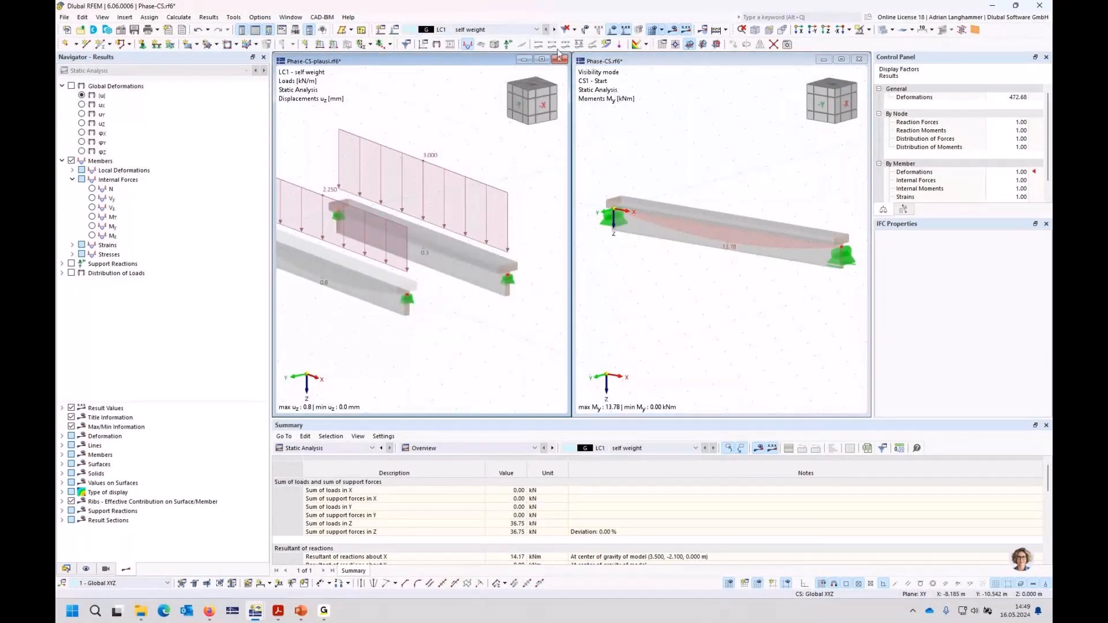
click(536, 29)
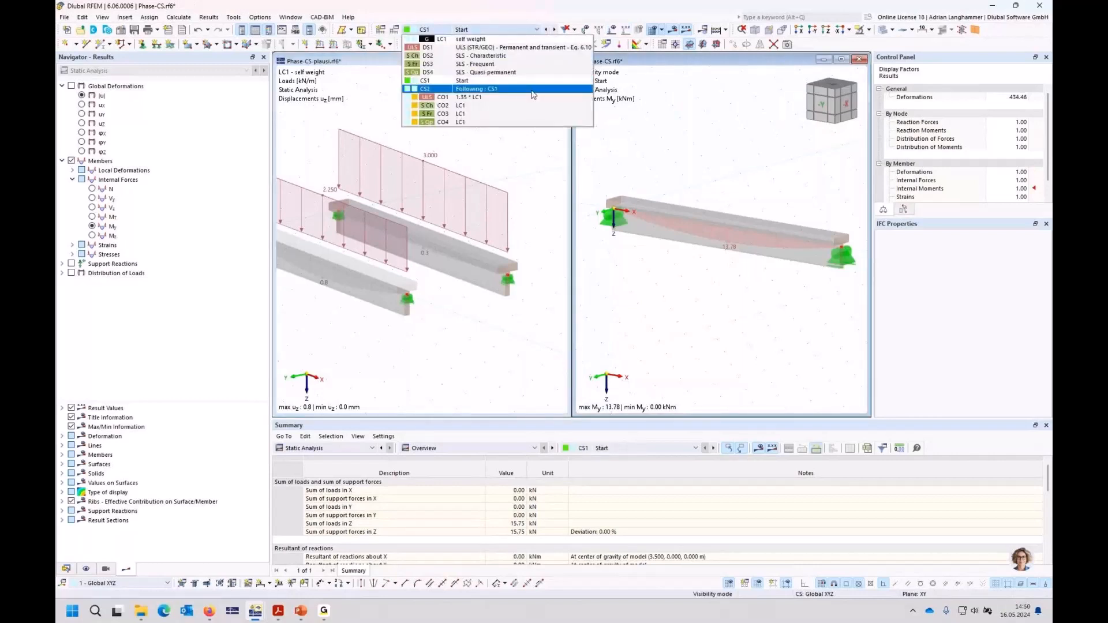
key(Escape)
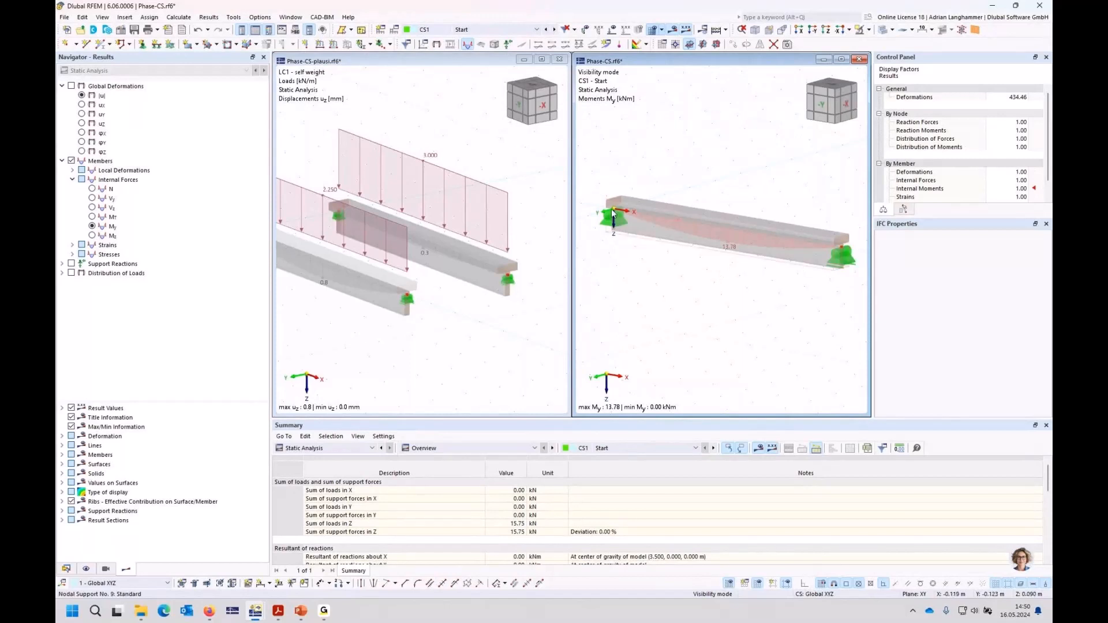
middle_drag(674, 269, 684, 264)
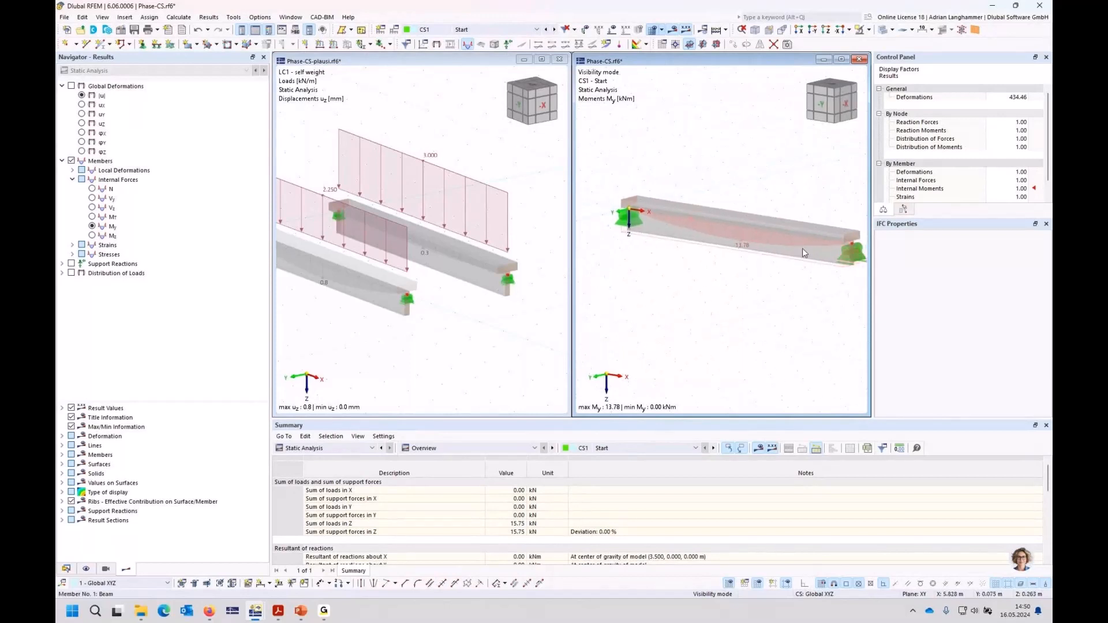
ctrl+middle_drag(434, 281, 497, 278)
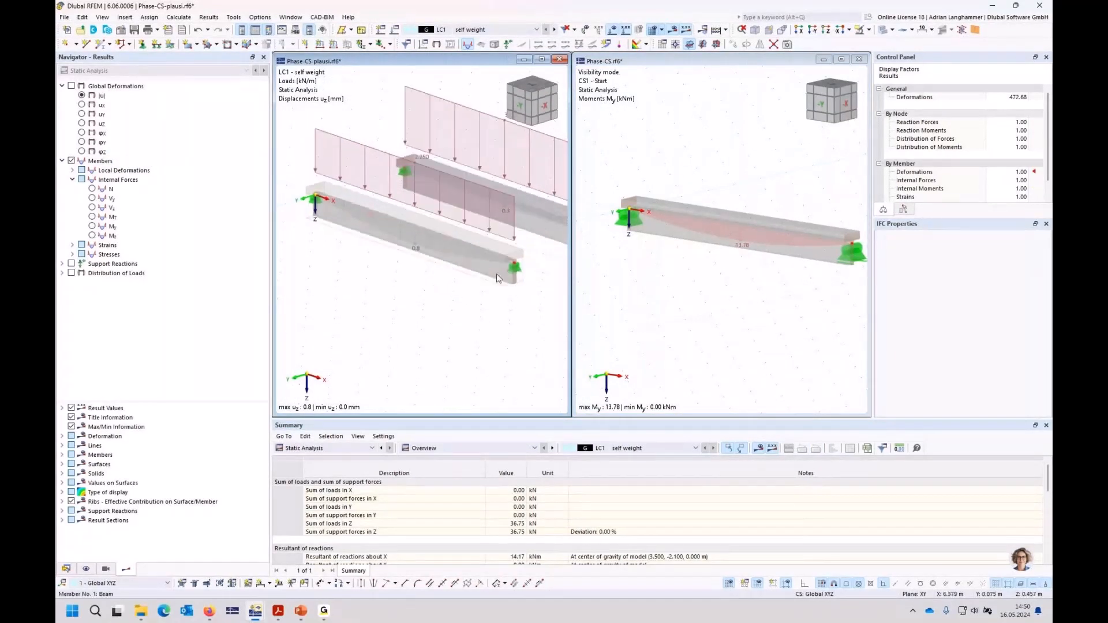
click(112, 226)
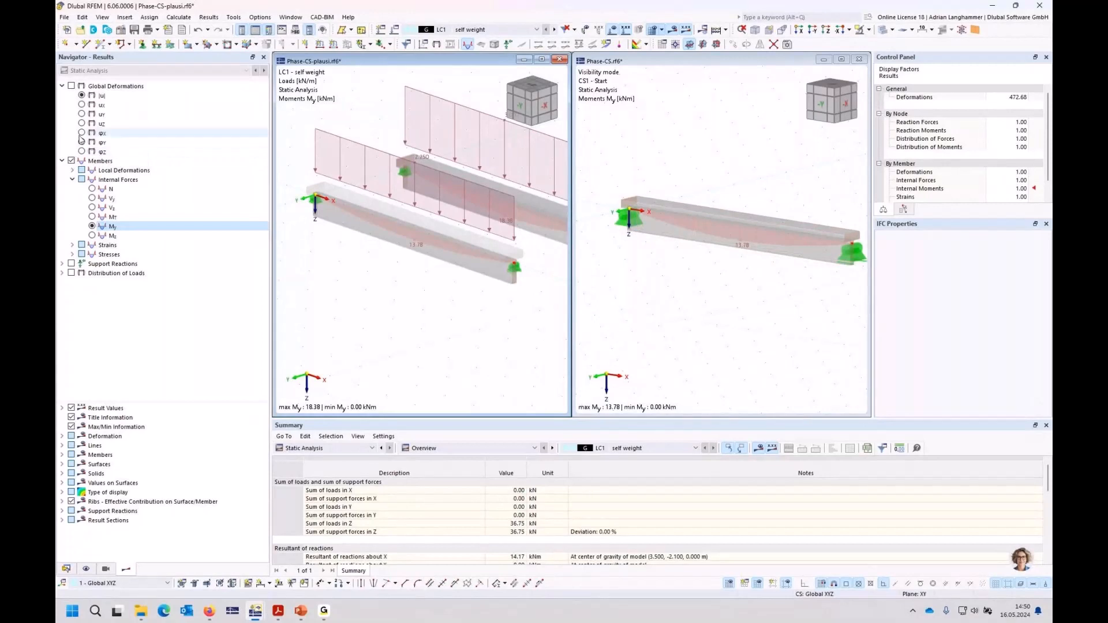
Step: Show the global deformations |u| in both models and compare LC1 with CS1
click(71, 86)
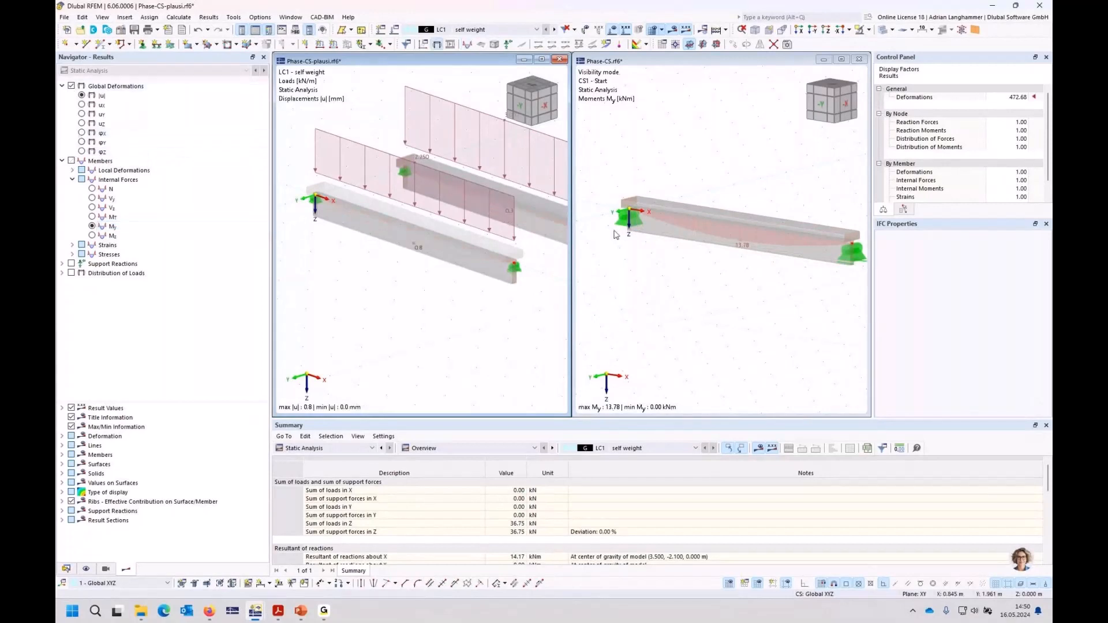
click(645, 225)
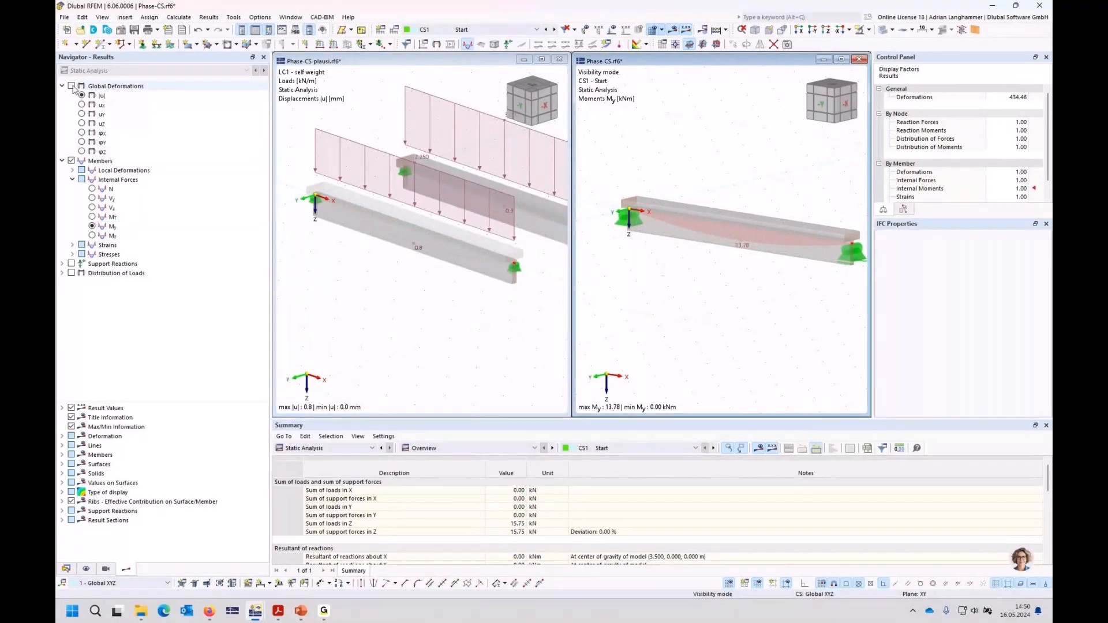
click(71, 86)
middle_drag(484, 335, 386, 362)
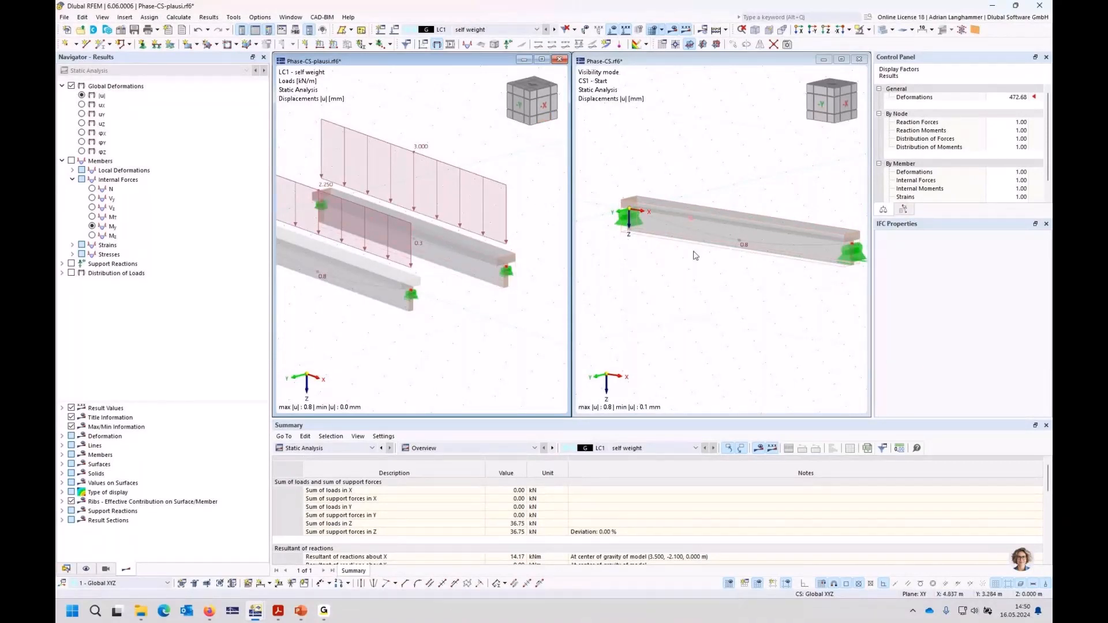
Step: Switch Phase-CS to CS2, display the moments My in both models, and compare the two check beams with CS2
click(710, 281)
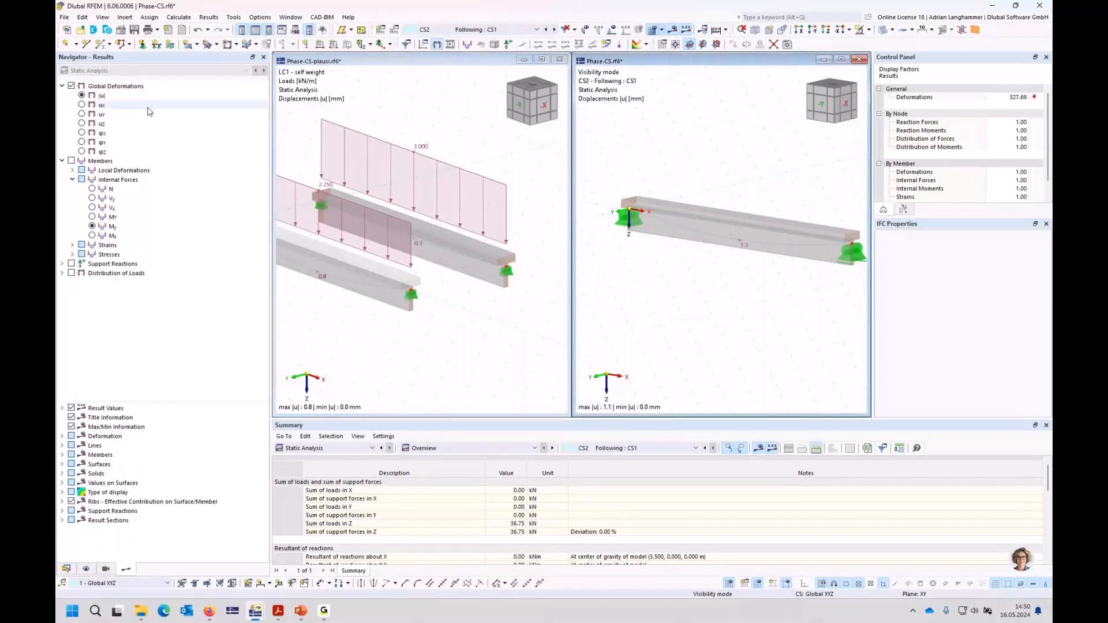
click(92, 226)
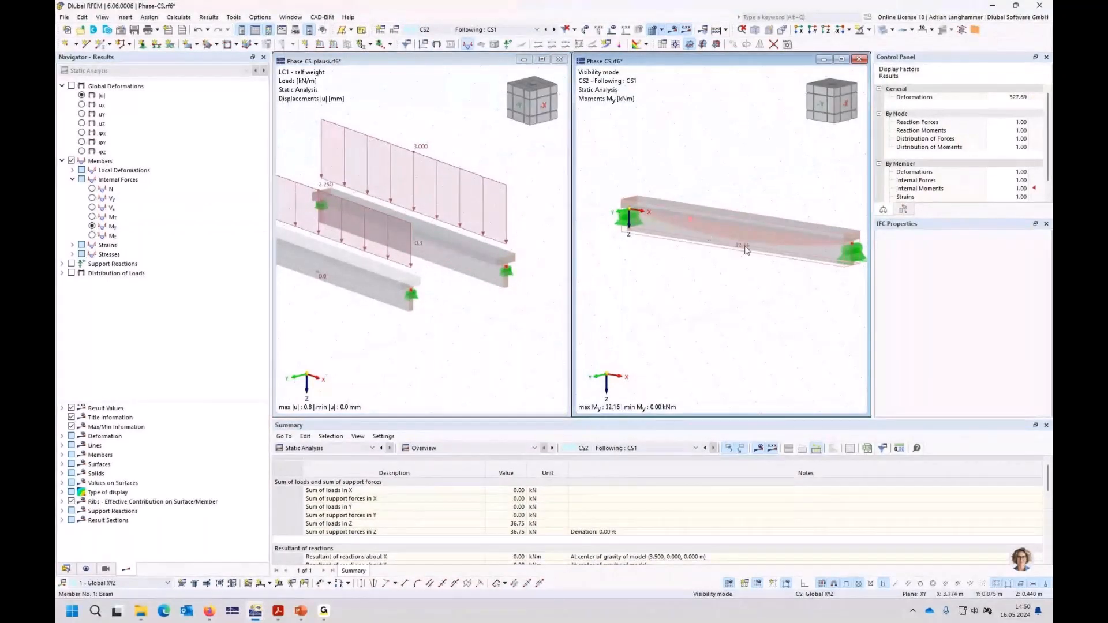
middle_drag(444, 296, 414, 305)
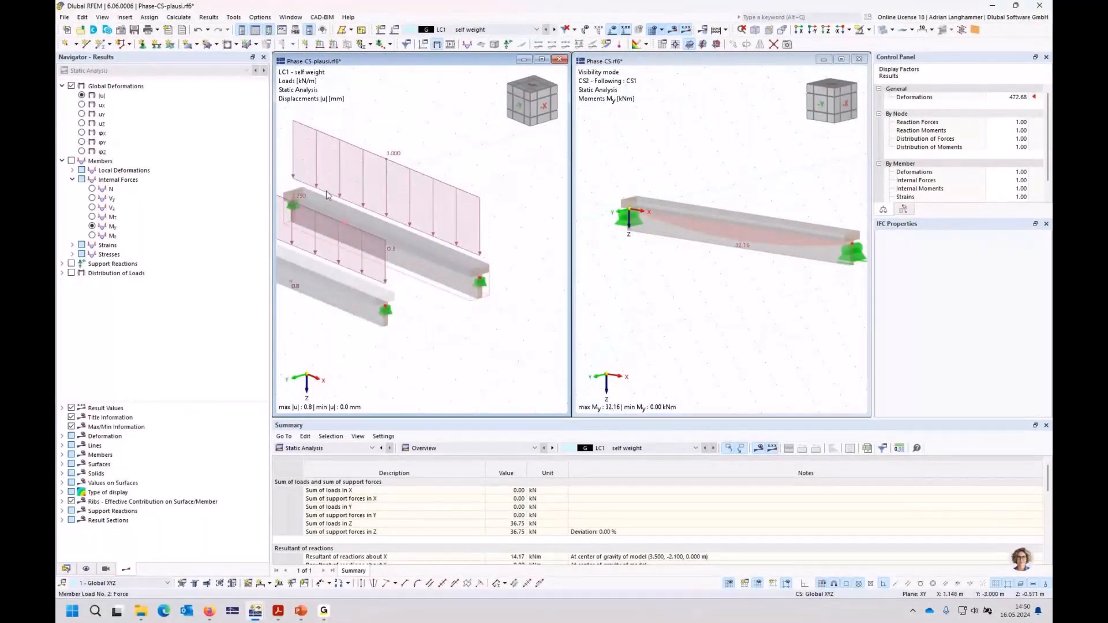
ctrl+middle_drag(326, 190, 330, 203)
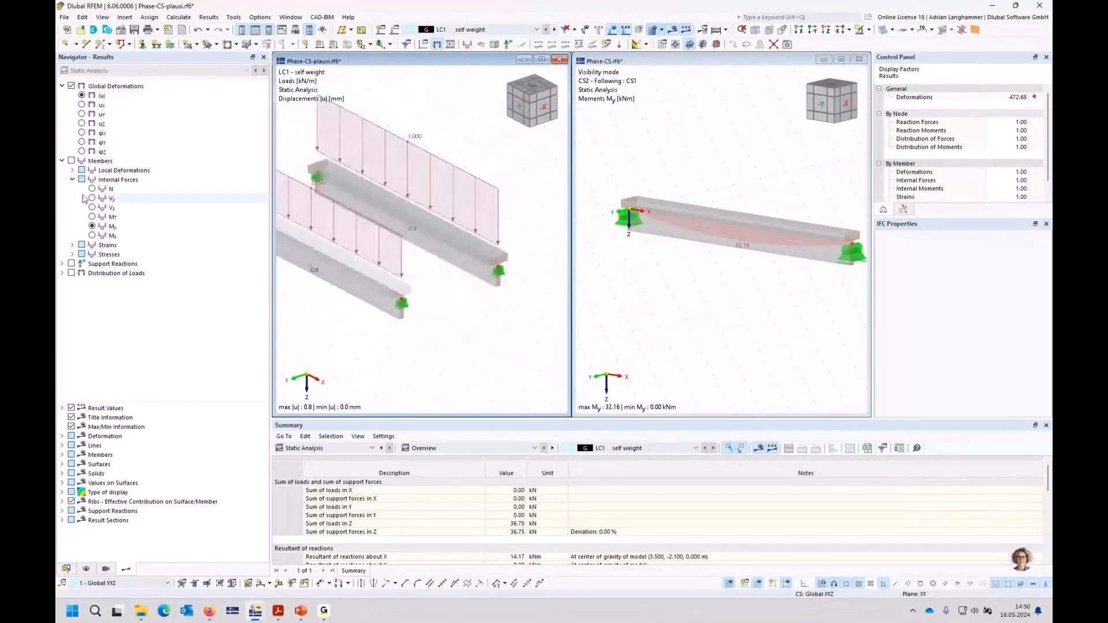
click(92, 227)
ctrl+middle_drag(450, 313, 433, 272)
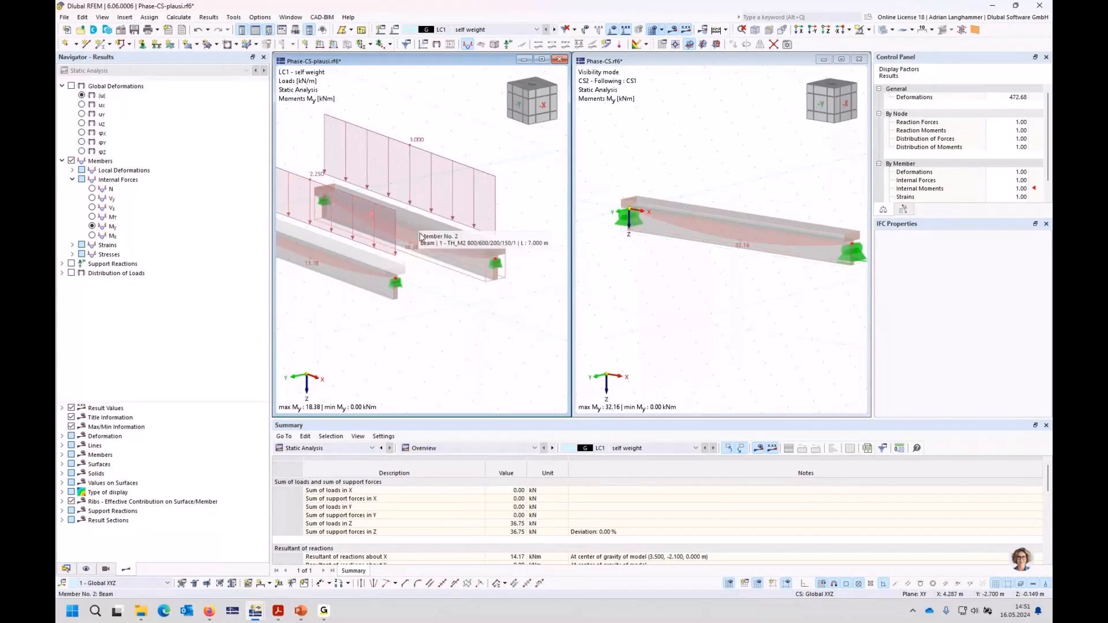
middle_drag(418, 223, 410, 229)
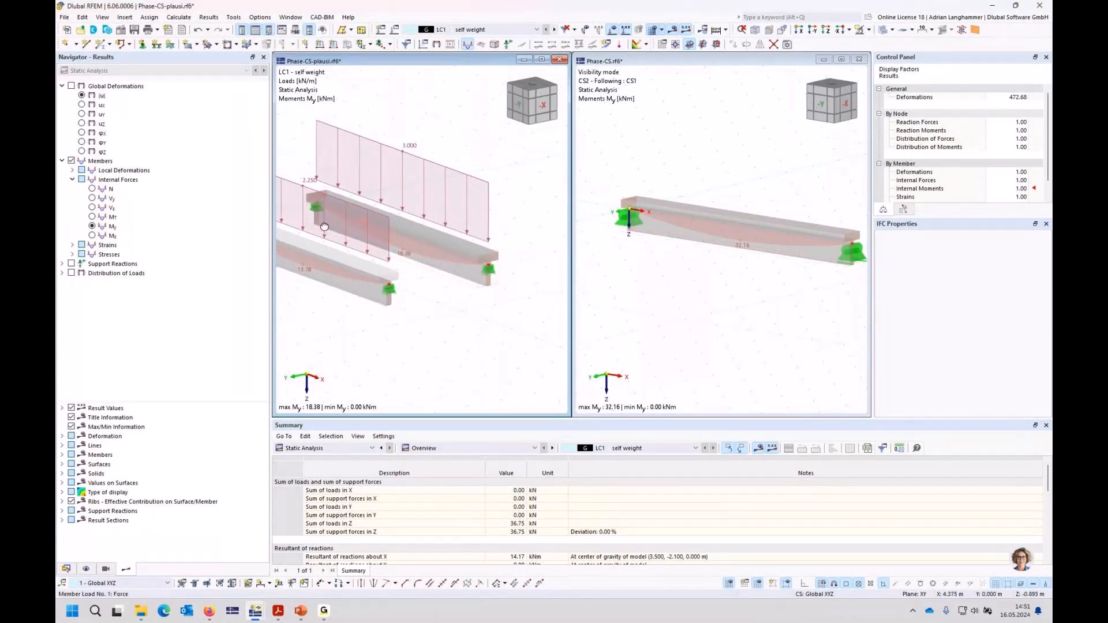
mouse_move(321, 229)
ctrl+middle_down()
mouse_move(345, 235)
mouse_move(331, 234)
ctrl+middle_up()
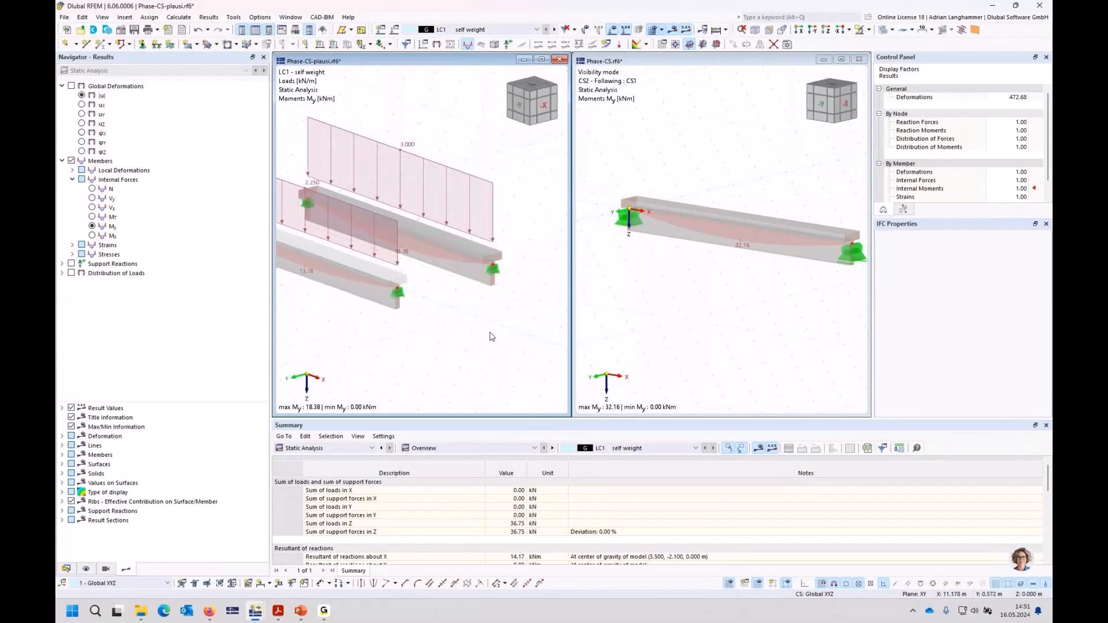
Step: Show the global deformations |u| in both models to compare the check beams with CS2
click(72, 86)
click(680, 295)
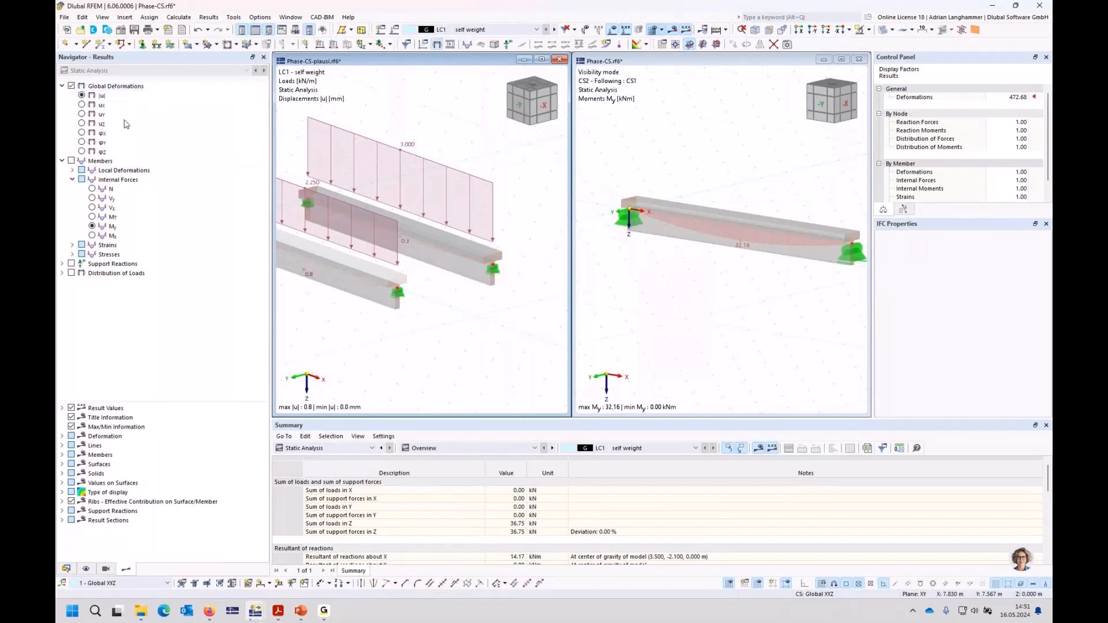
click(72, 86)
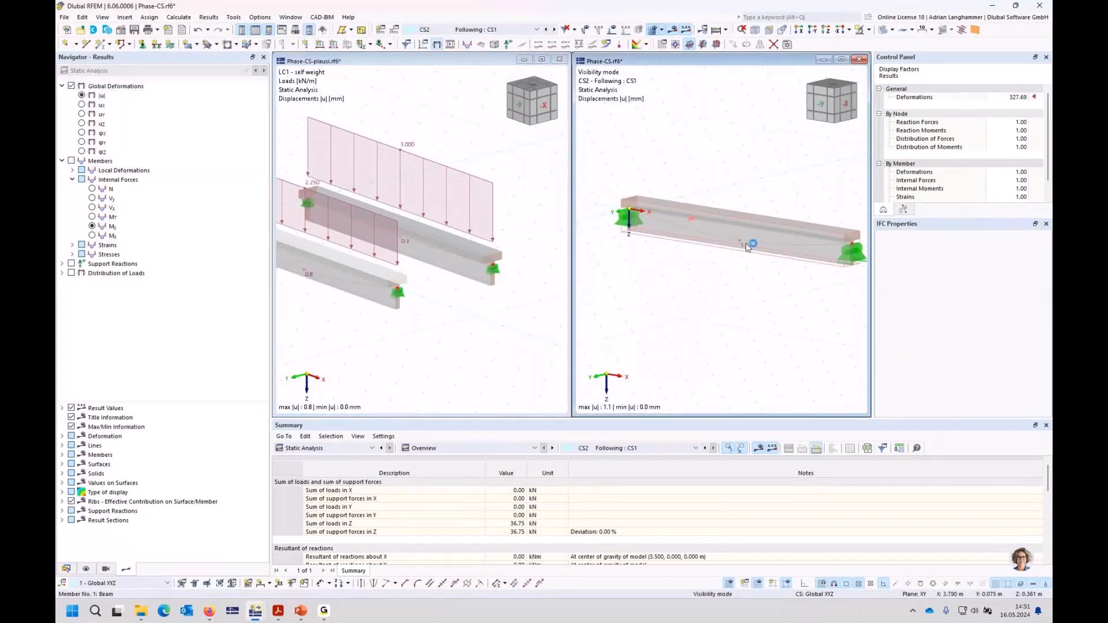
Step: Examine the |u| deformations of both LC1 check beams in Phase-CS-plausi against the CS2 beam in Phase-CS
ctrl+middle_drag(749, 276, 744, 279)
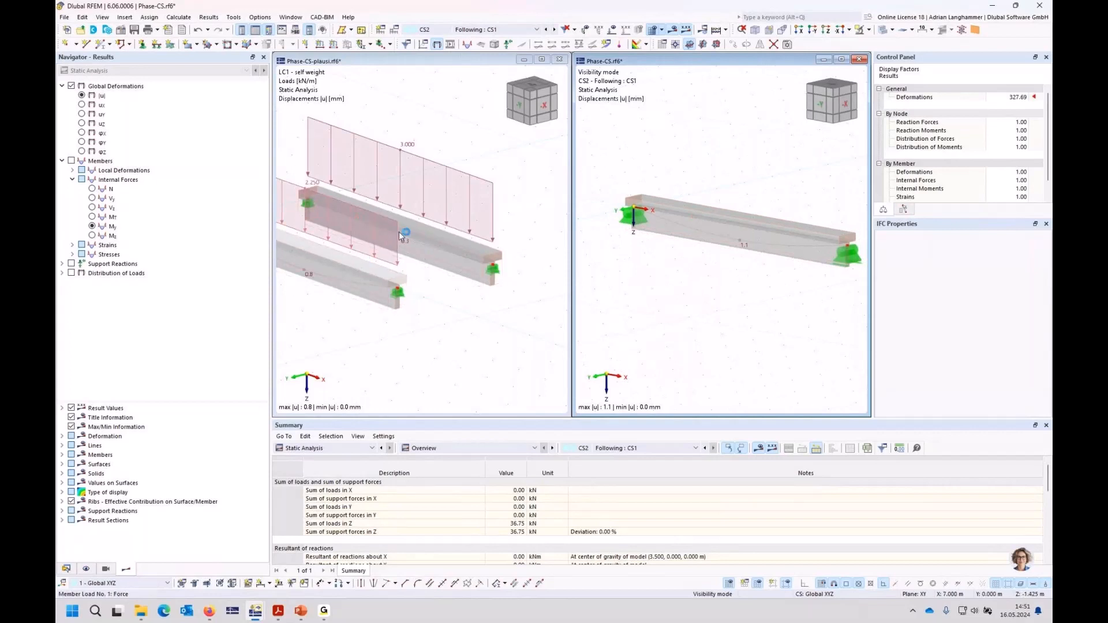
mouse_move(399, 233)
click(424, 277)
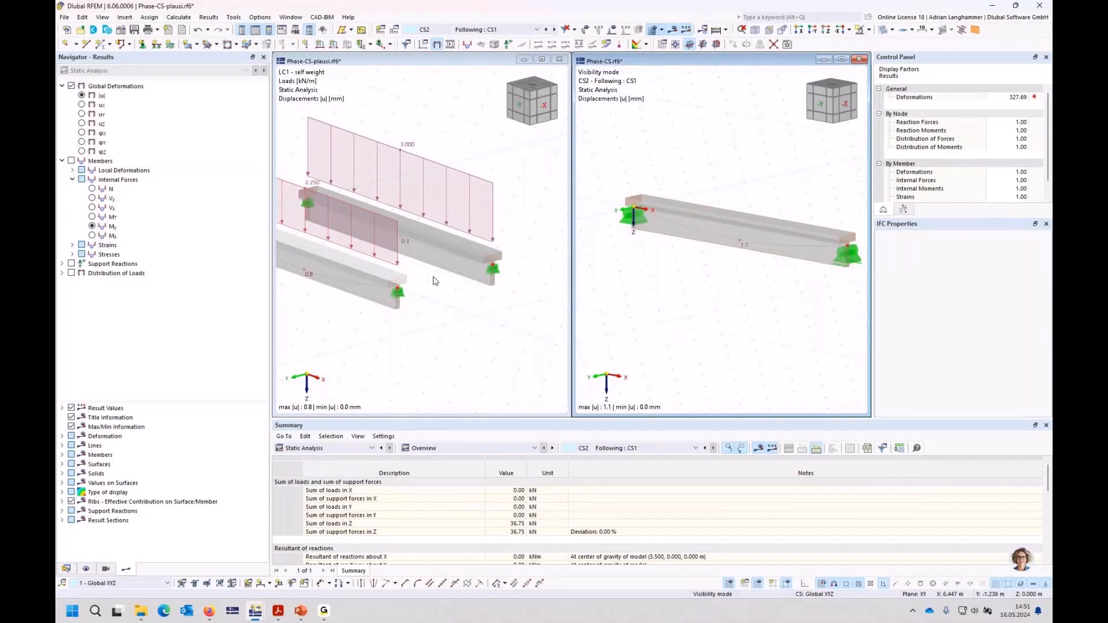
ctrl+middle_drag(435, 280, 450, 301)
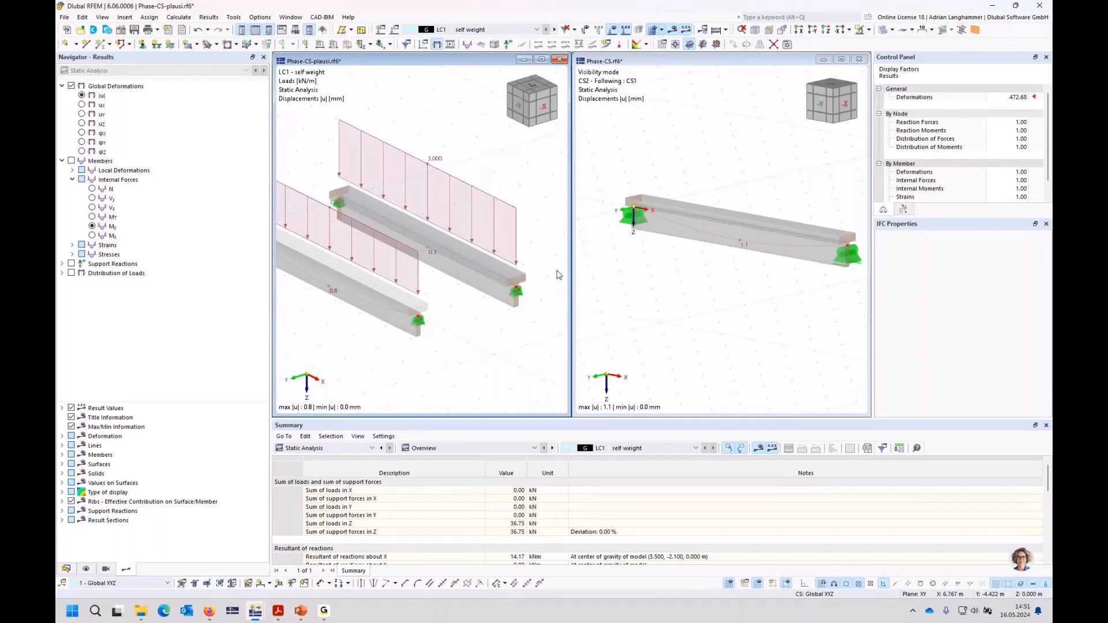
click(701, 277)
ctrl+middle_drag(701, 278, 690, 279)
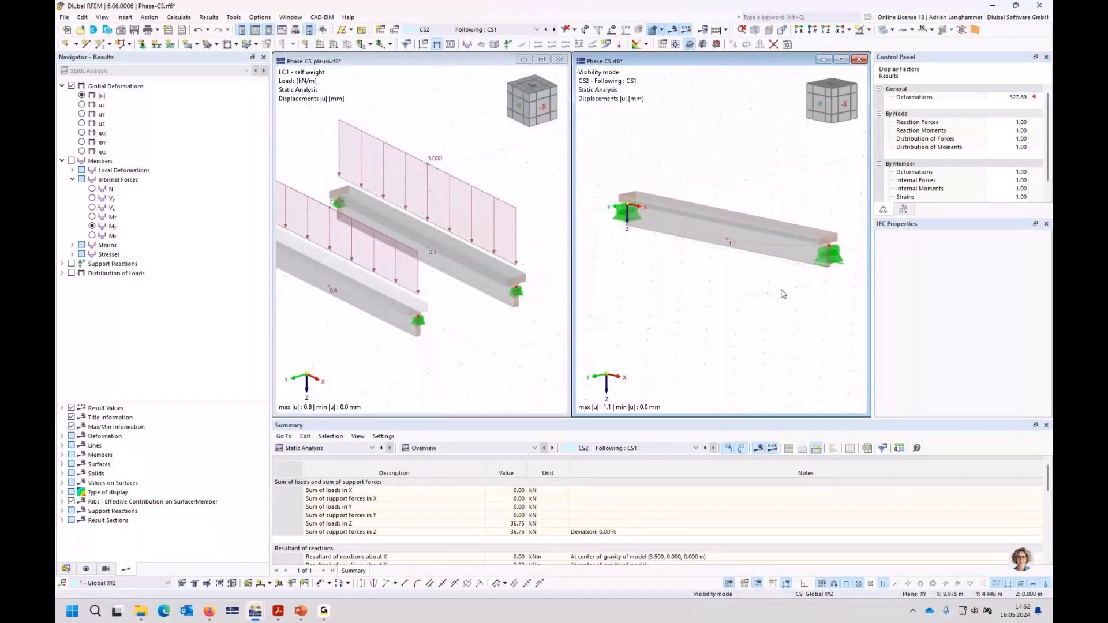
ctrl+middle_drag(769, 290, 745, 293)
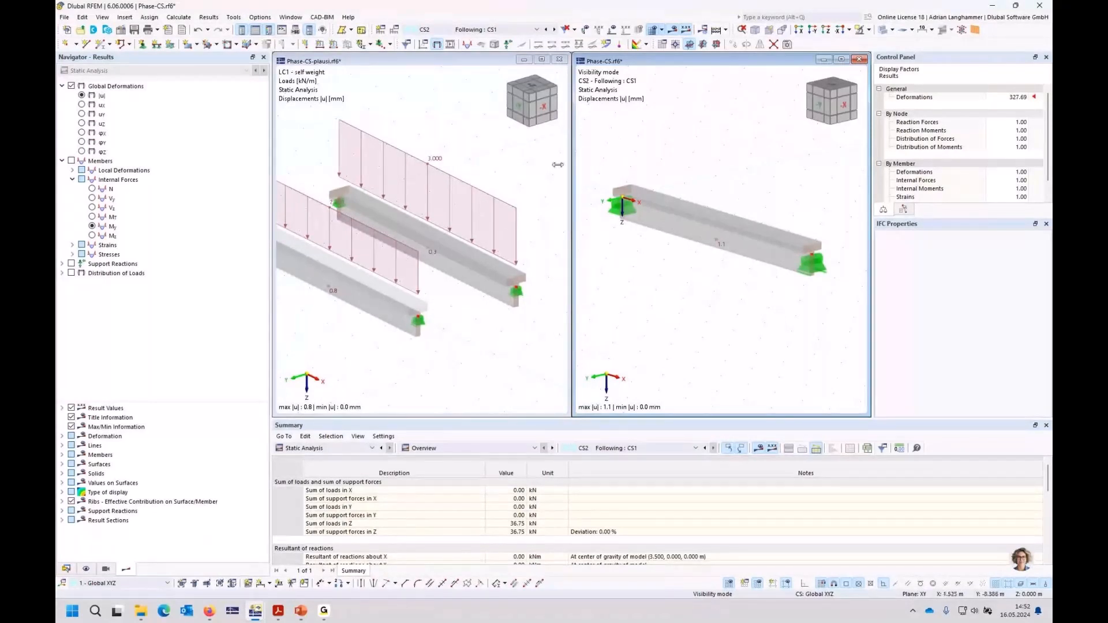
middle_drag(489, 160, 475, 141)
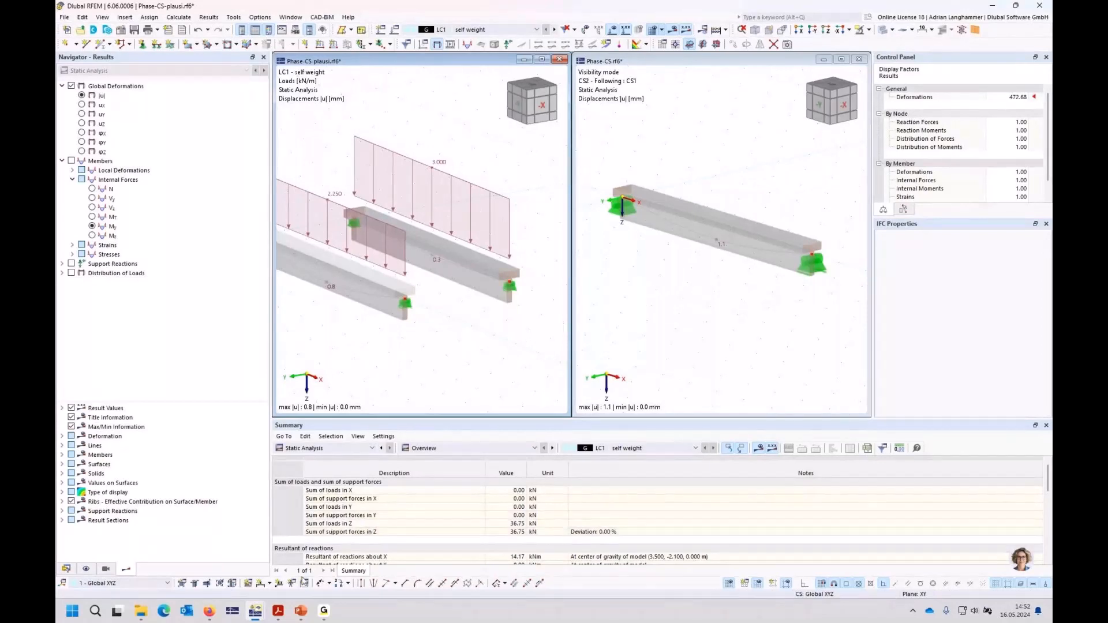
Step: Switch to the browser and open the Webinars page listed under Events on the Dlubal website
click(324, 611)
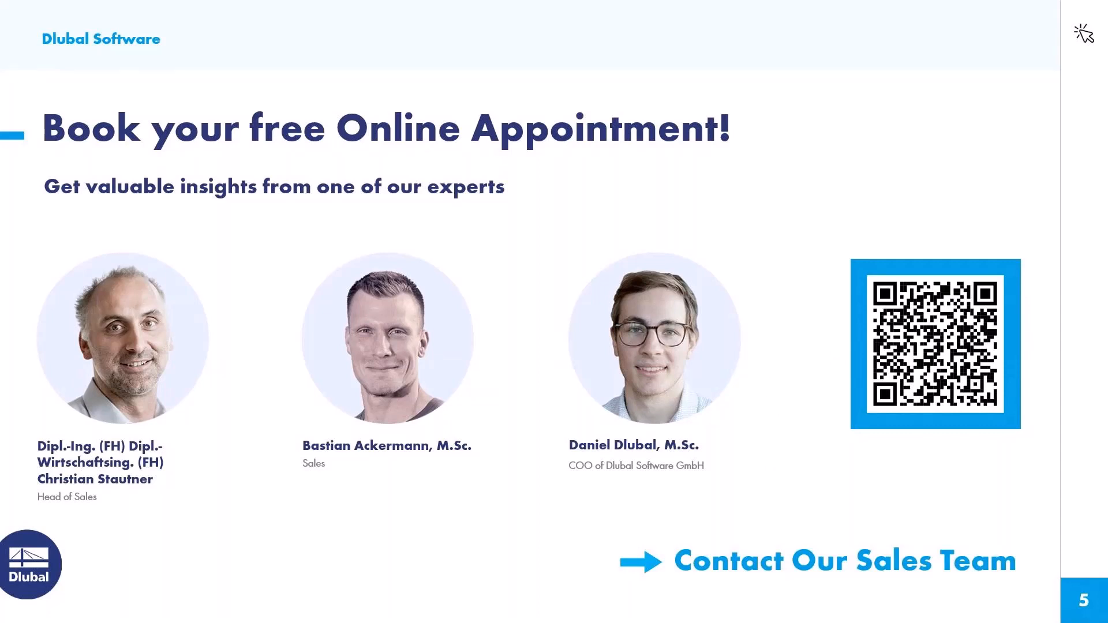
key(alt+Tab)
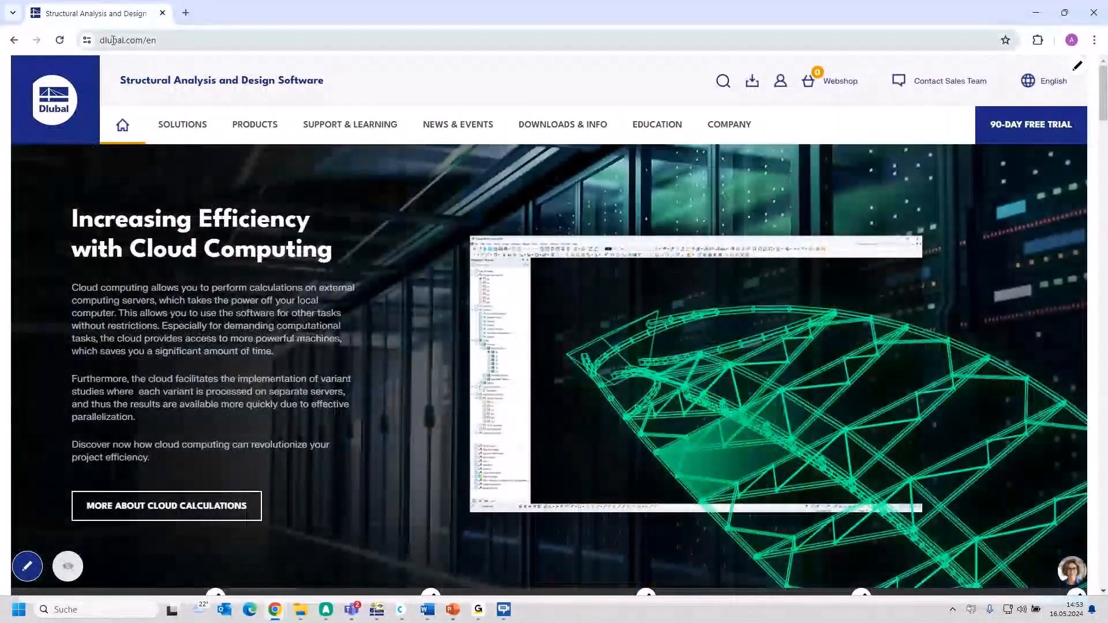
mouse_move(460, 127)
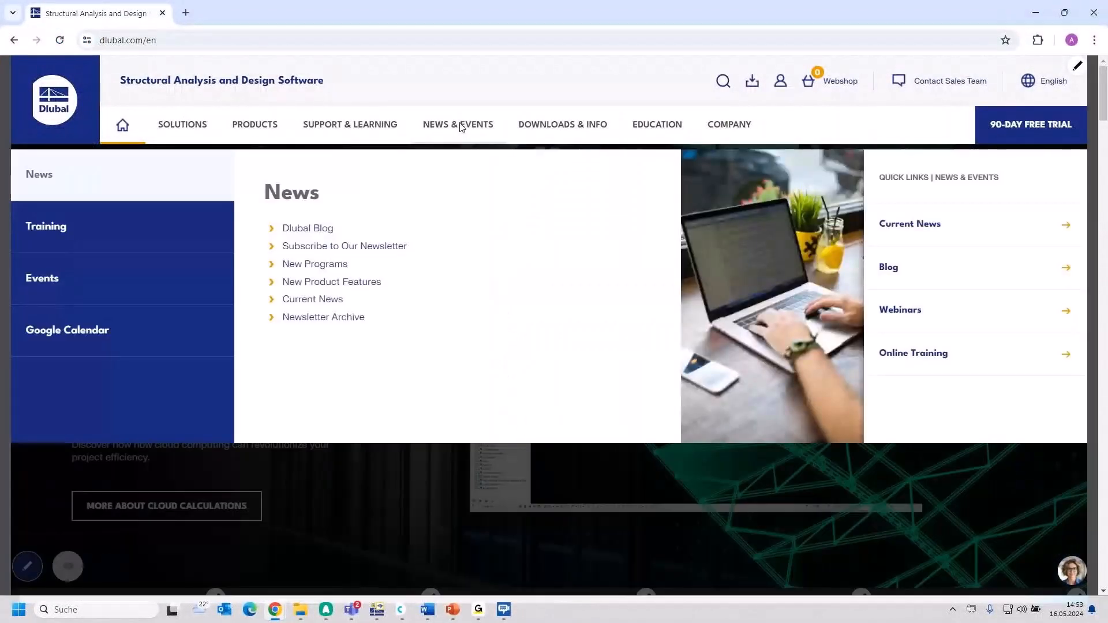
mouse_move(131, 281)
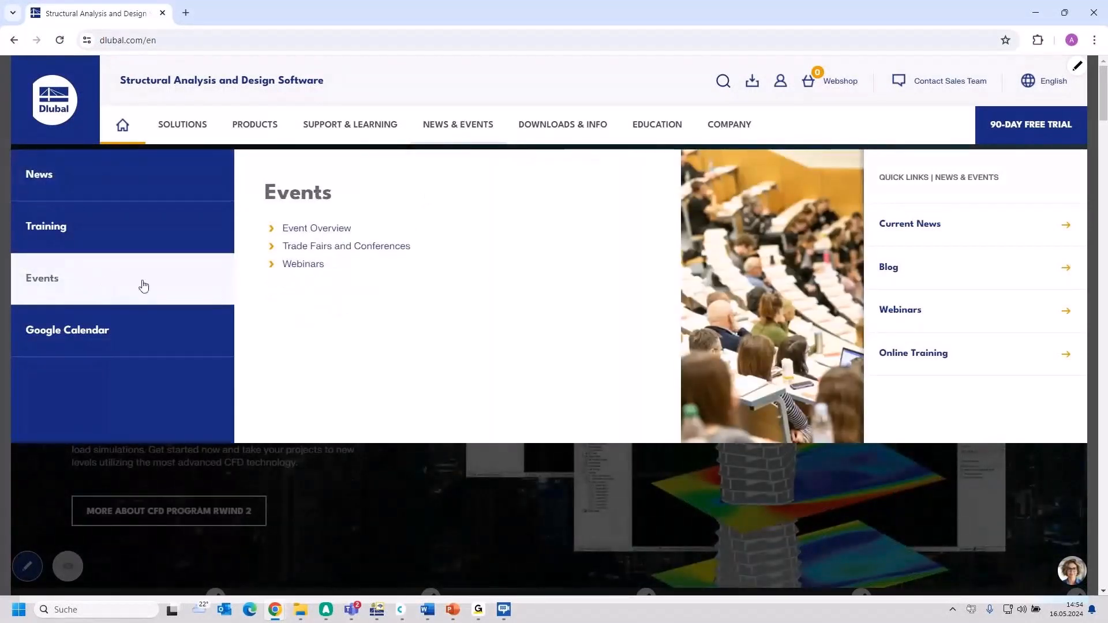
click(302, 265)
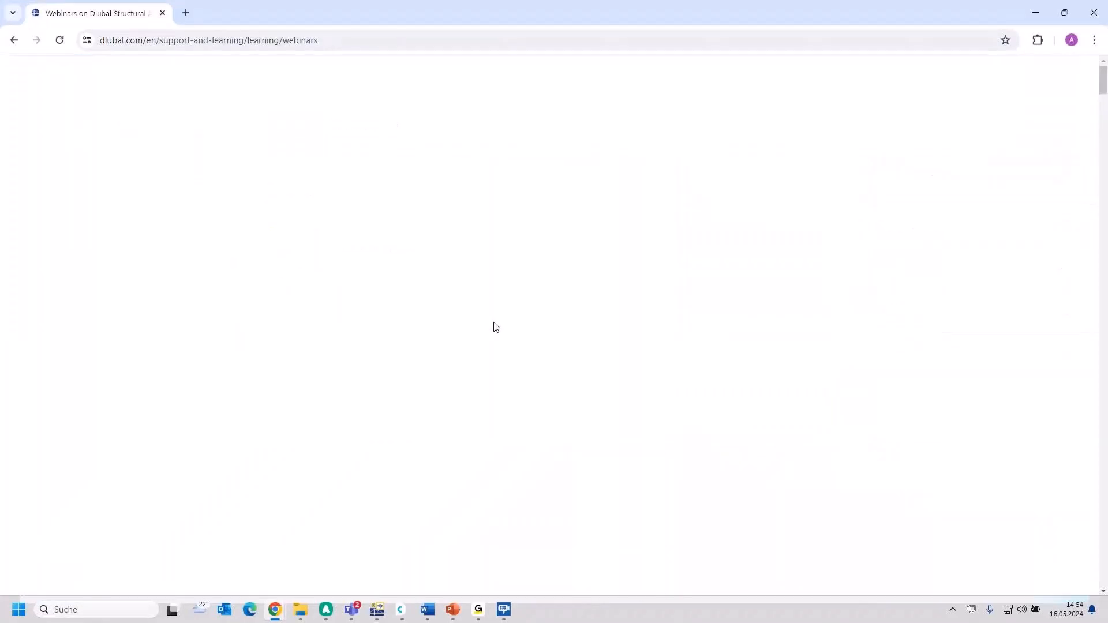
Step: Look through the upcoming webinars with their dates and times, down to the past webinar on construction stages in RFEM 6
scroll(721, 341, down, 2)
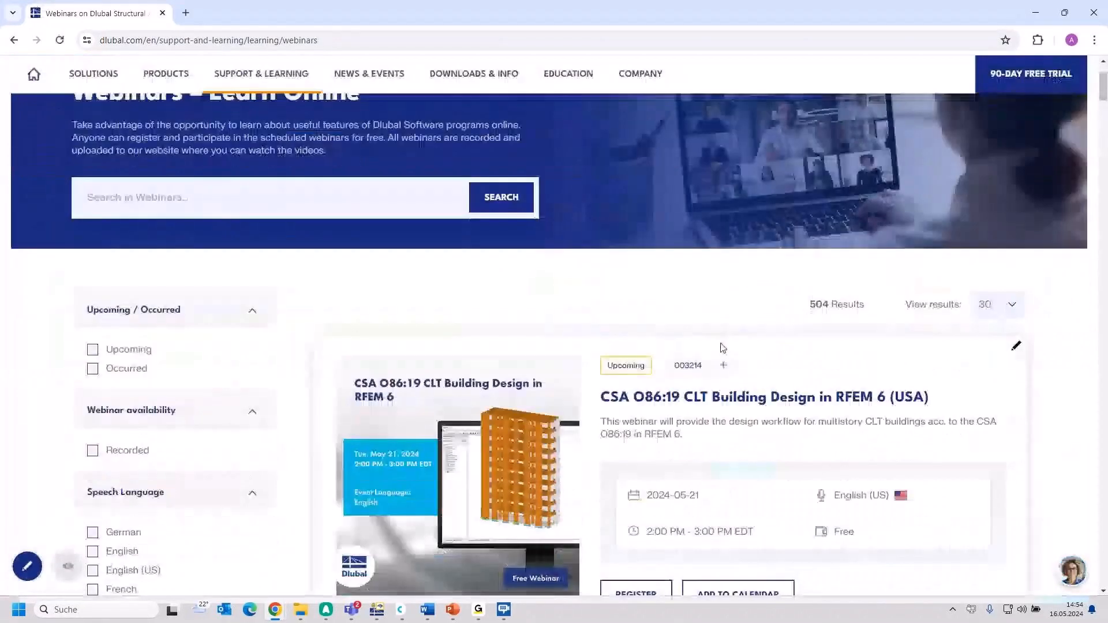
scroll(723, 348, down, 3)
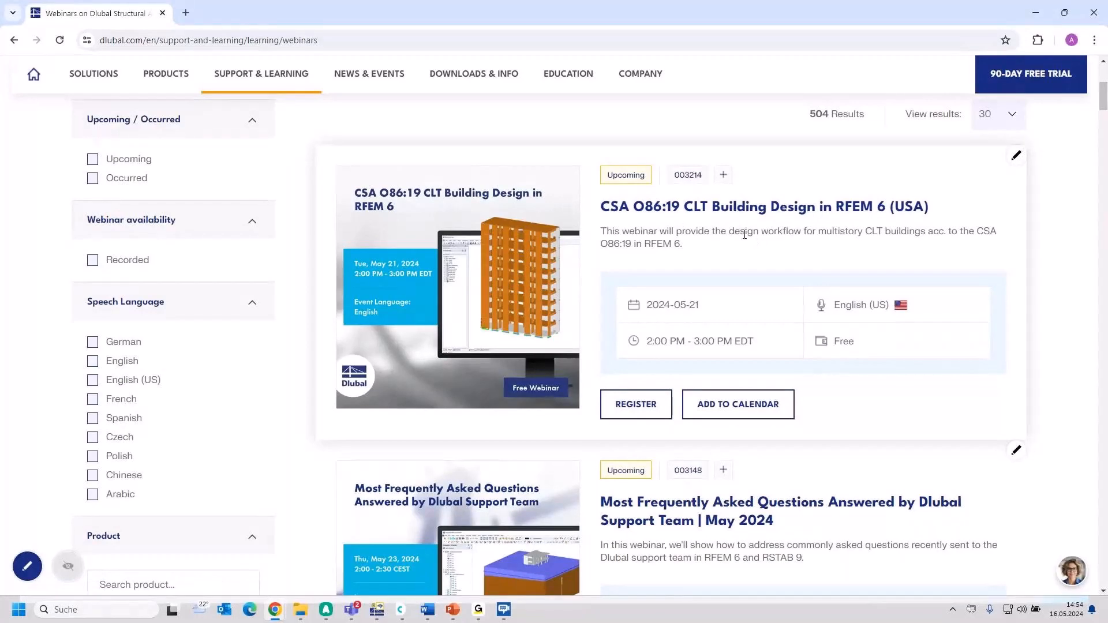
scroll(795, 265, down, 2)
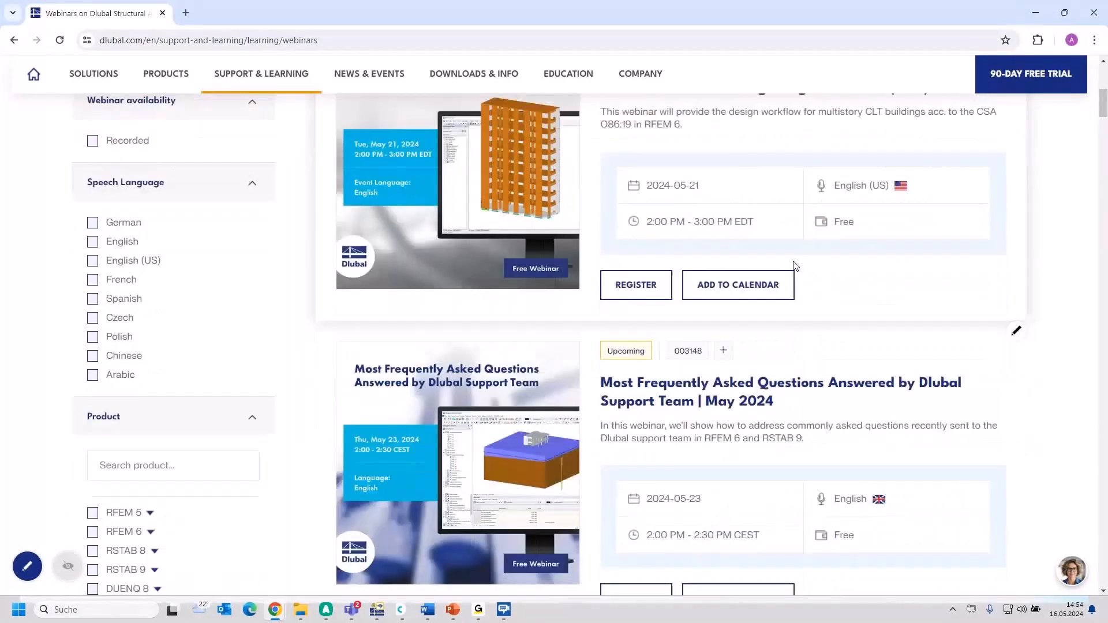
scroll(794, 265, up, 1)
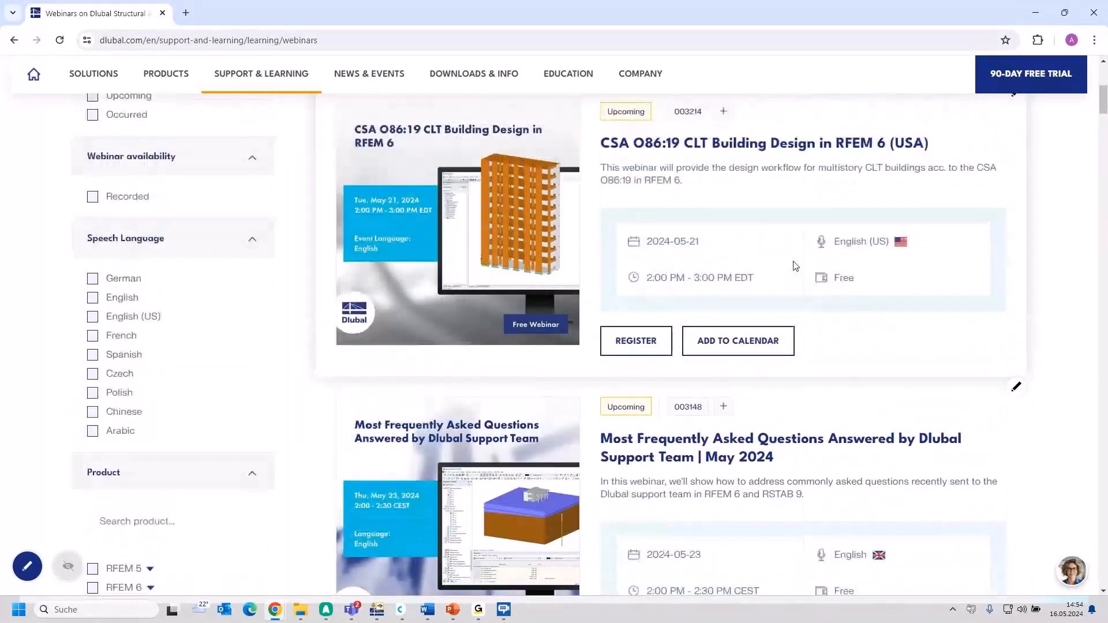
scroll(726, 258, down, 1)
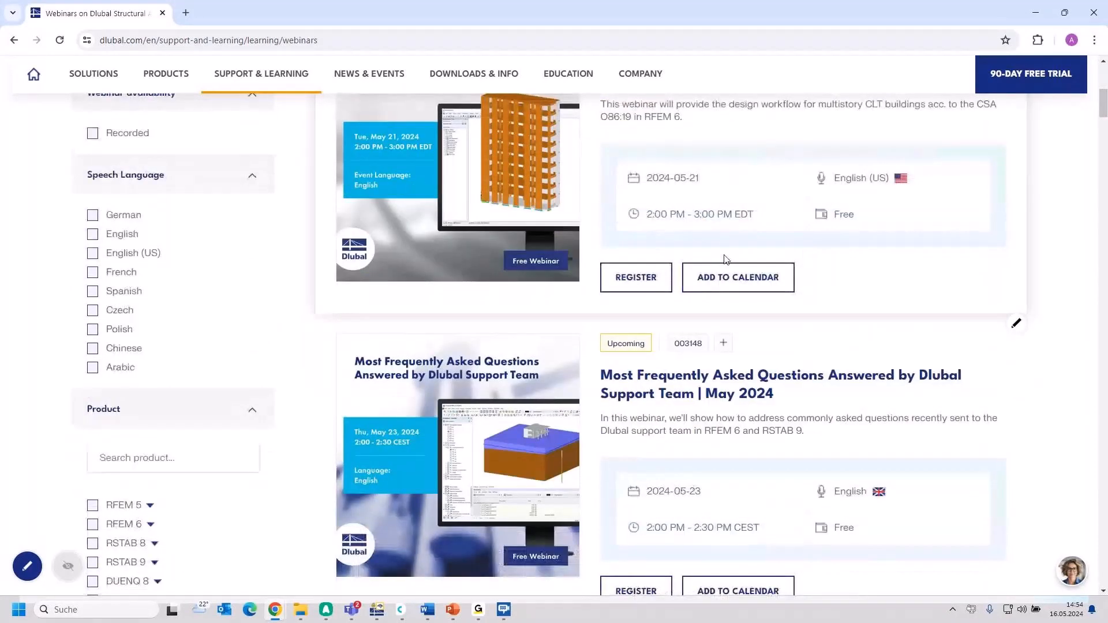
scroll(726, 259, down, 2)
scroll(742, 339, up, 2)
scroll(786, 426, down, 2)
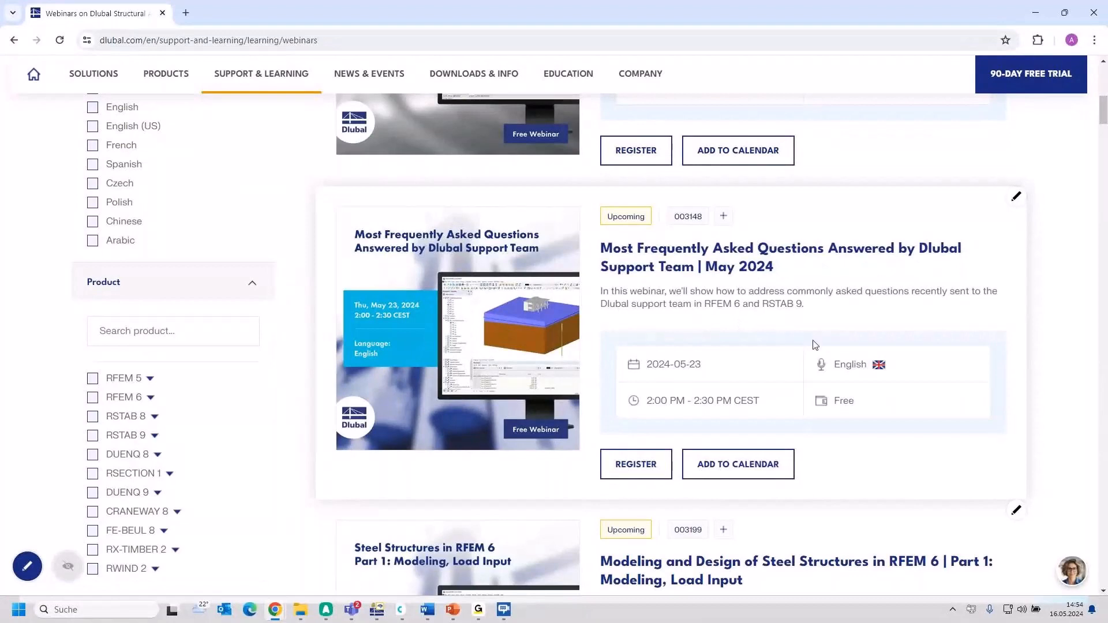
scroll(752, 339, down, 5)
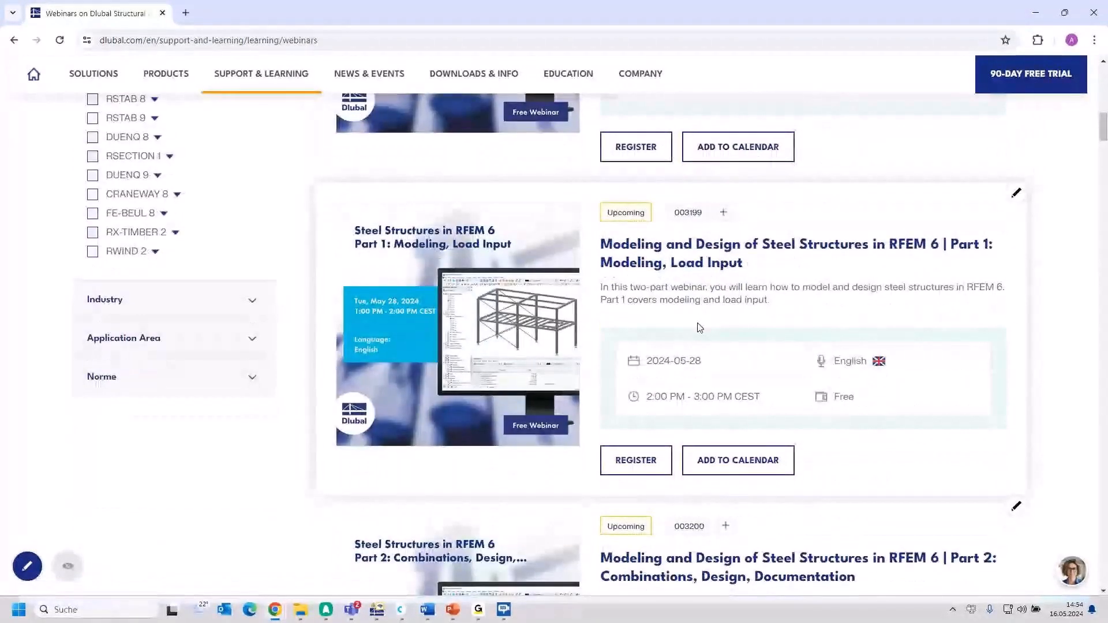
scroll(698, 325, down, 1)
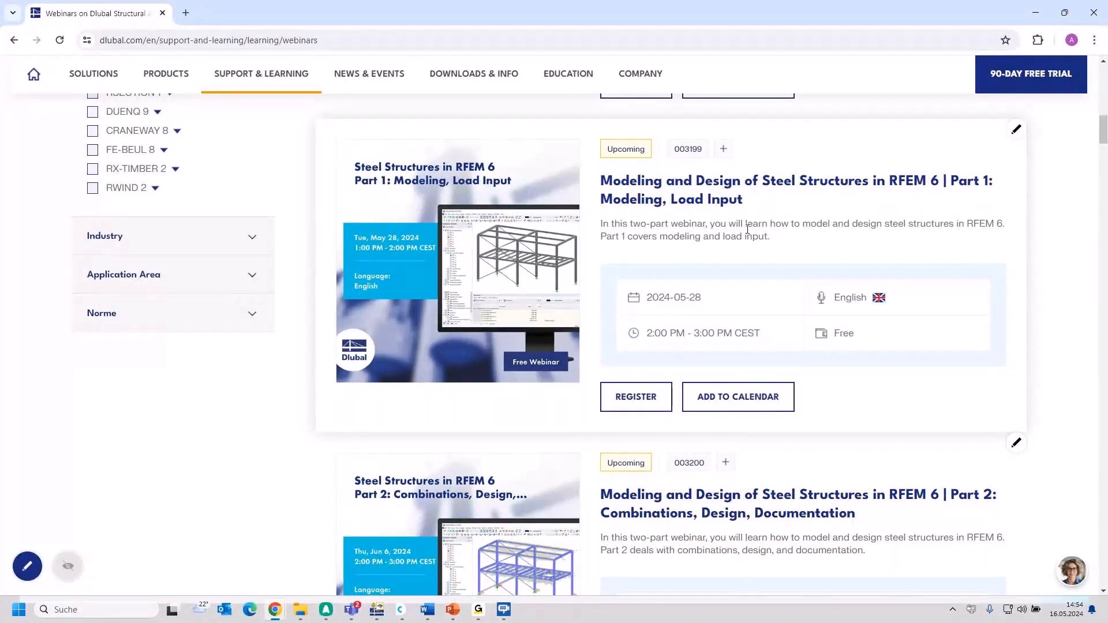
scroll(747, 229, down, 1)
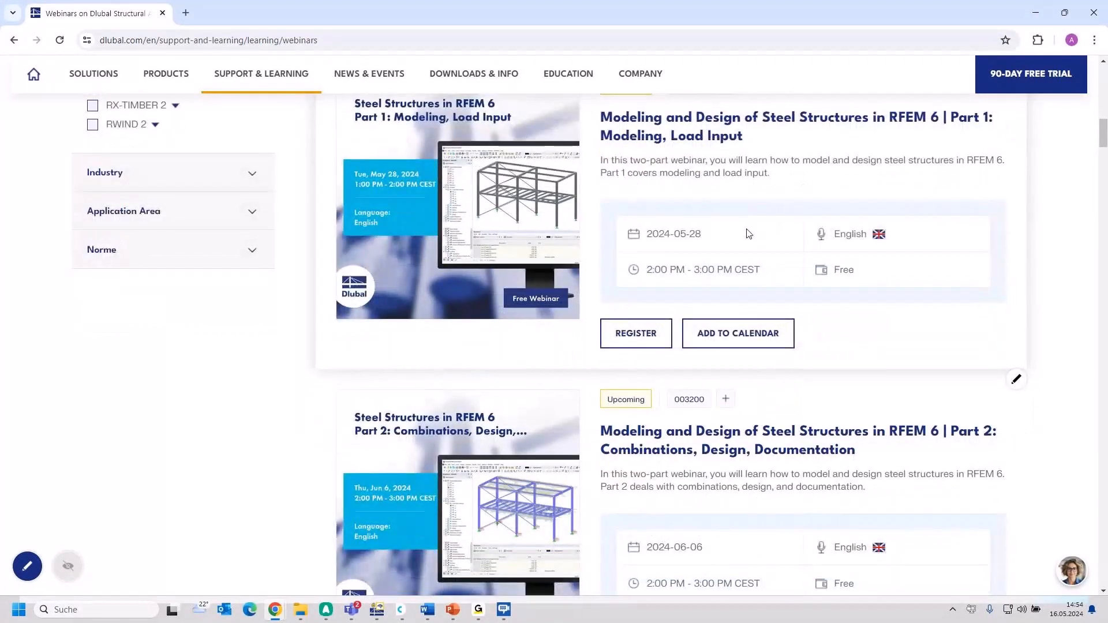
scroll(744, 231, down, 1)
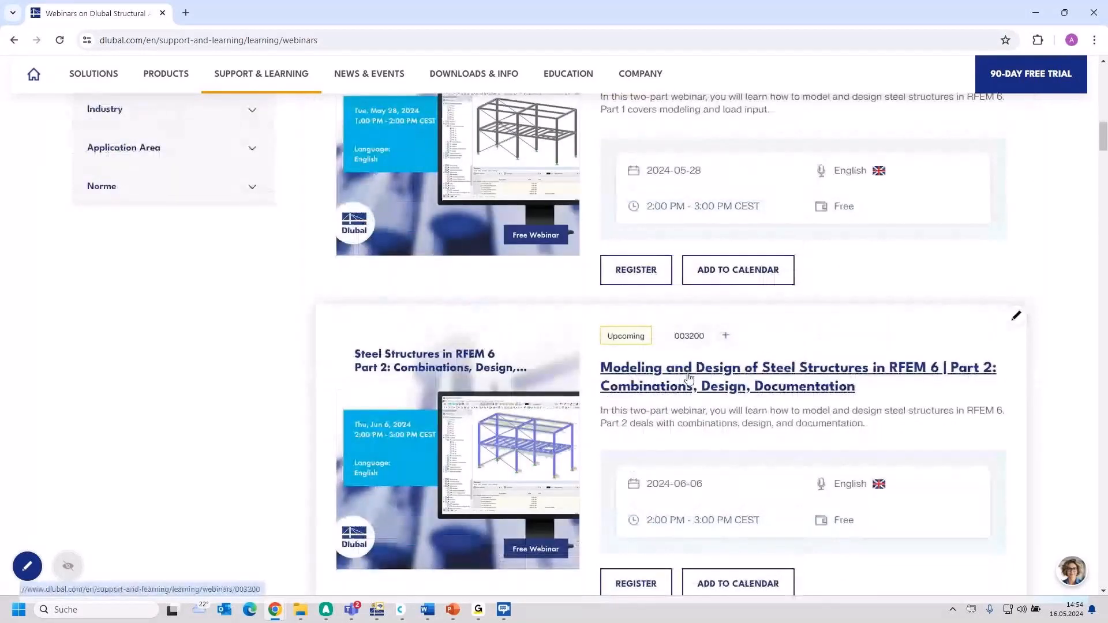
scroll(689, 376, up, 1)
scroll(737, 347, down, 2)
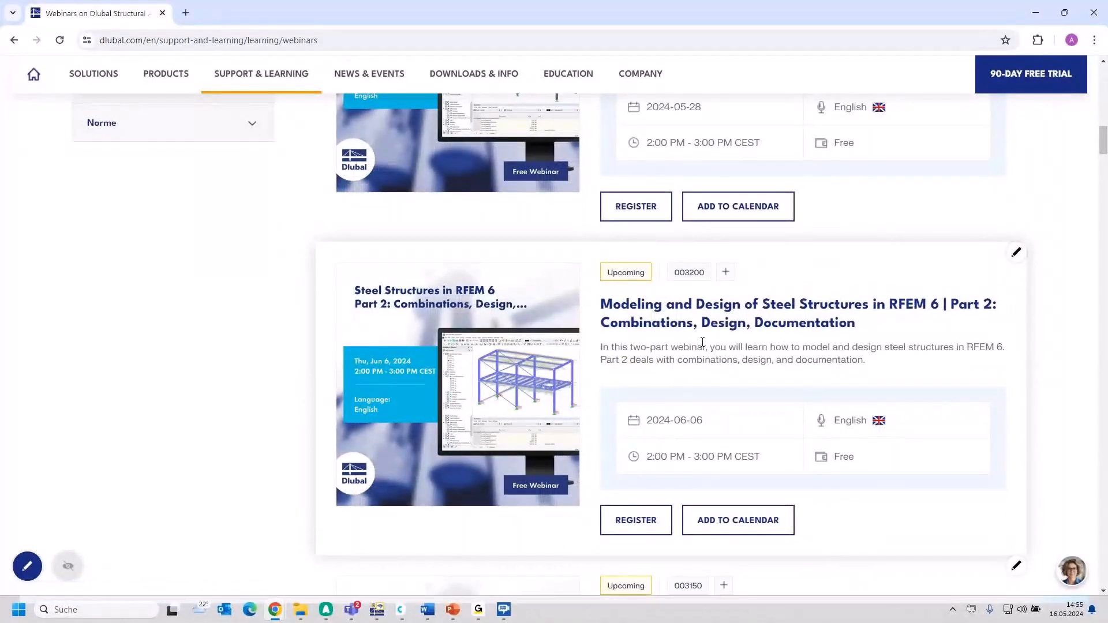
scroll(703, 342, down, 2)
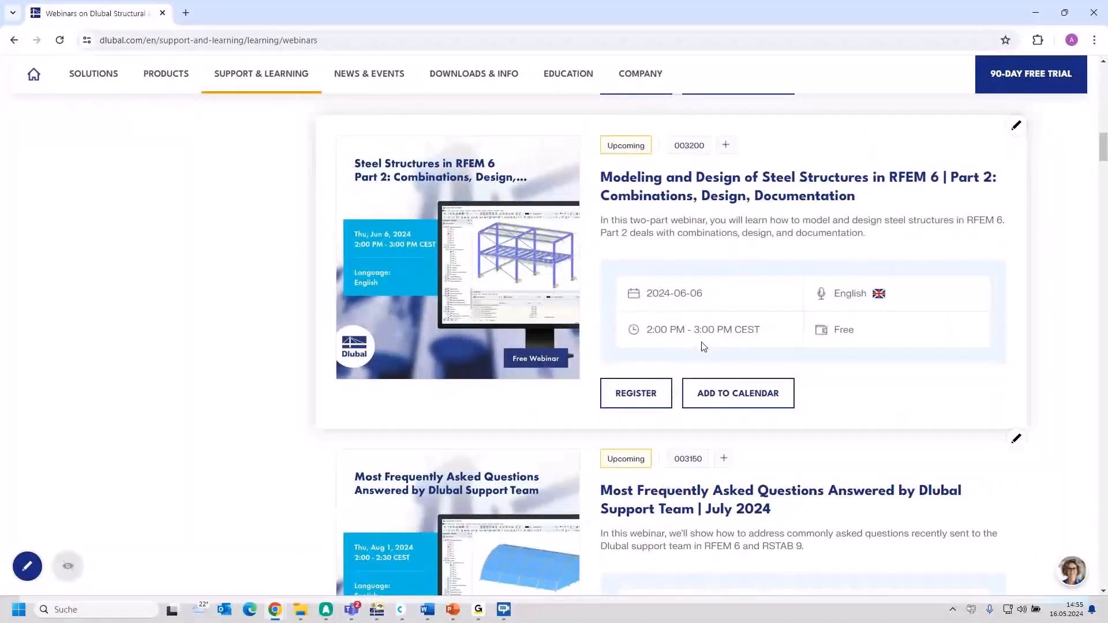
scroll(704, 346, down, 10)
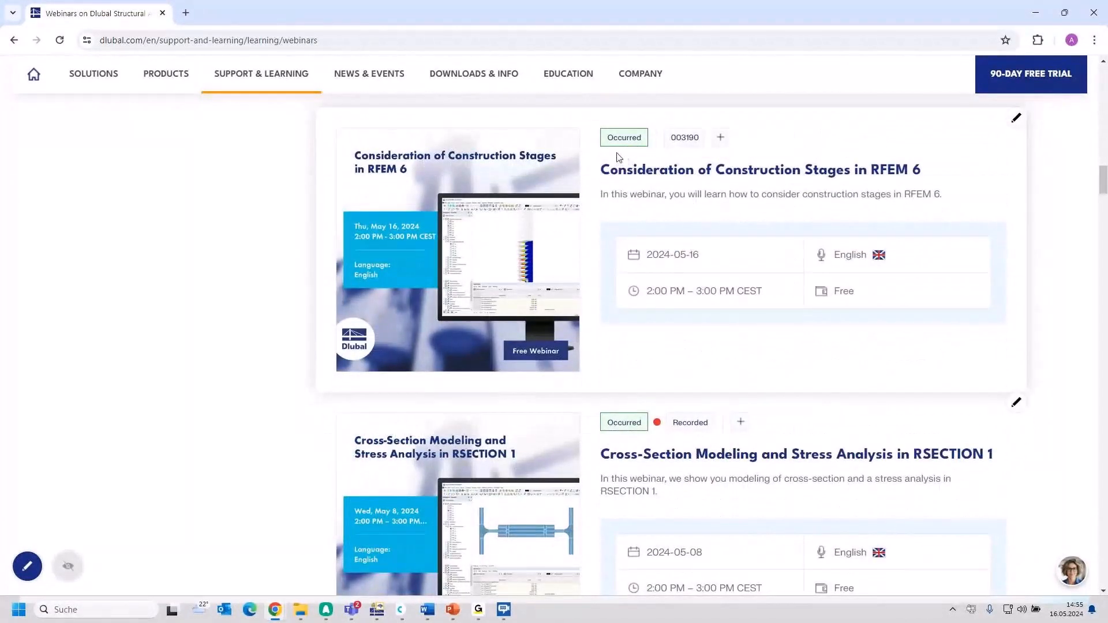
Step: Open the webinar "Consideration of Construction Stages in RFEM 6" and locate its presentation slides PDF among the downloads
click(725, 179)
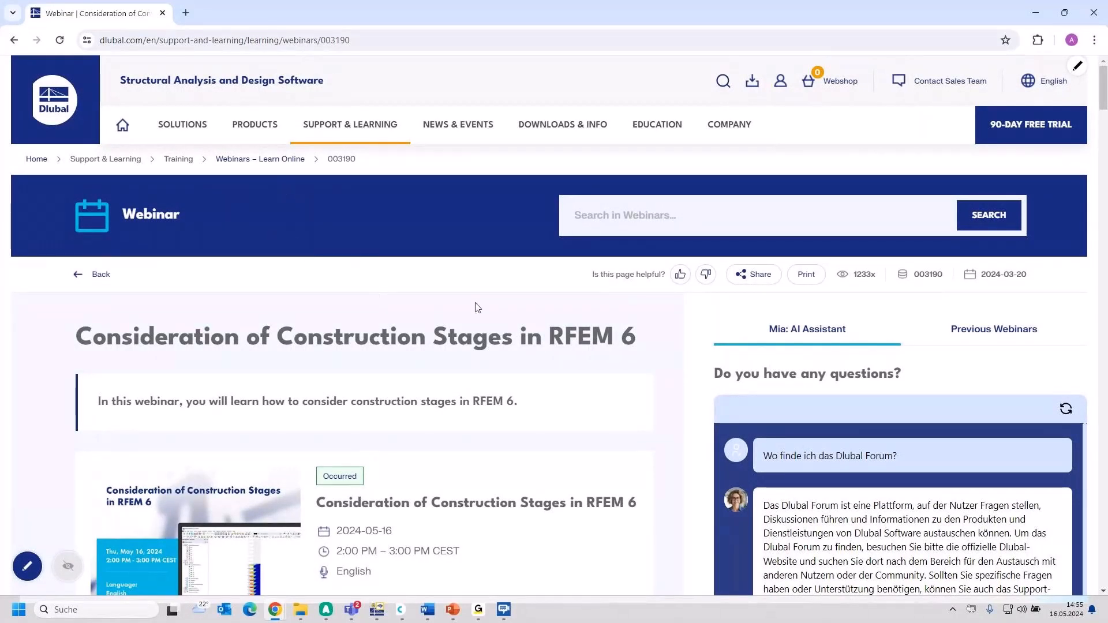
scroll(487, 311, down, 6)
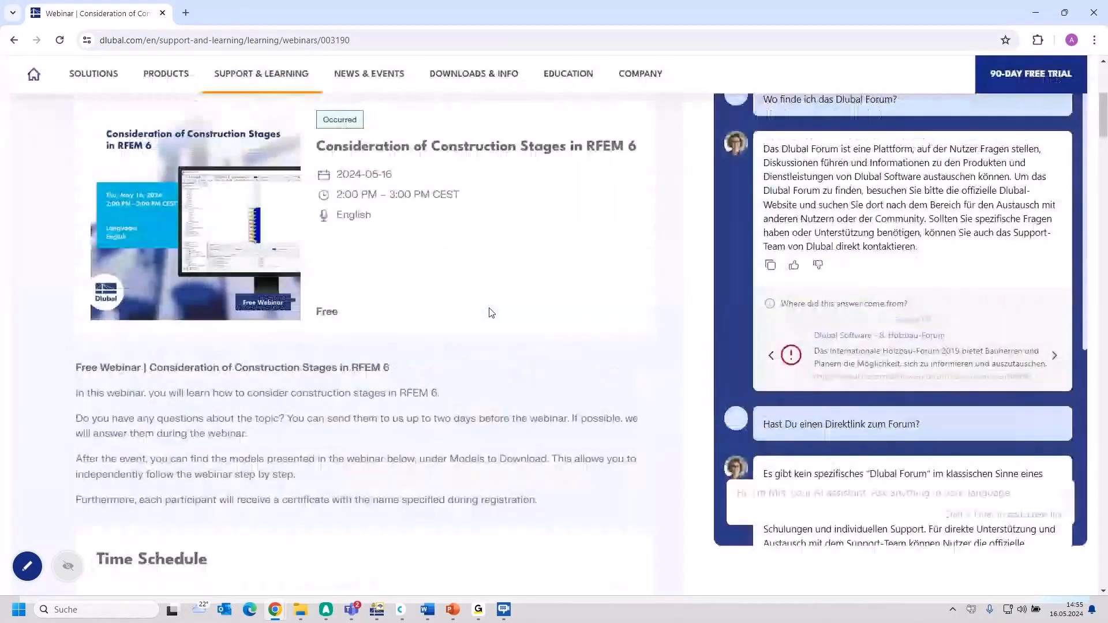
scroll(490, 312, up, 2)
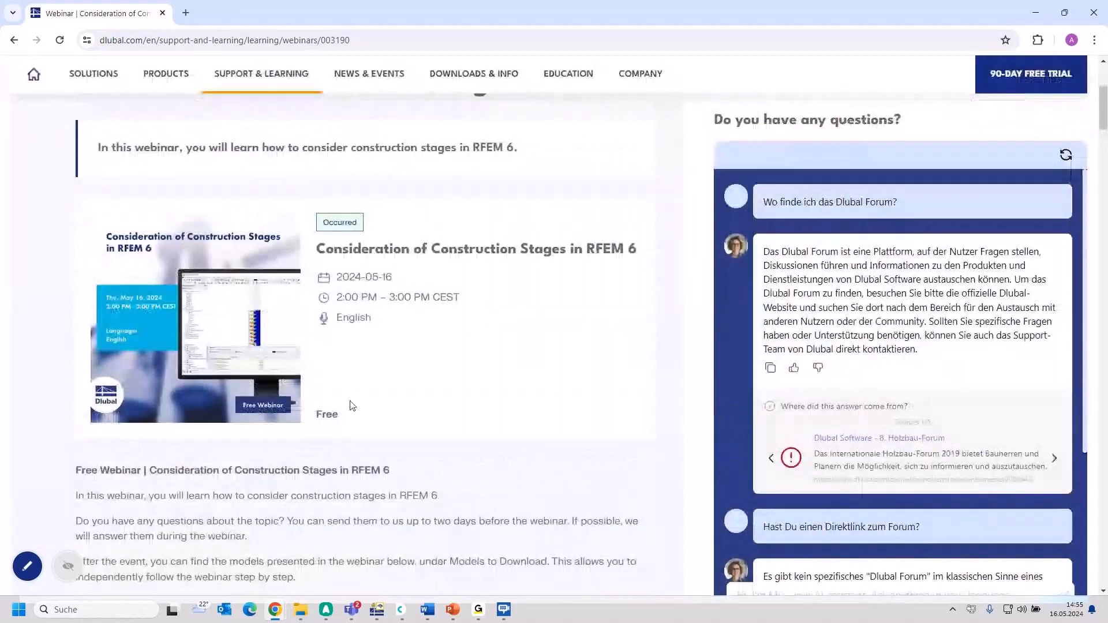
scroll(380, 325, down, 14)
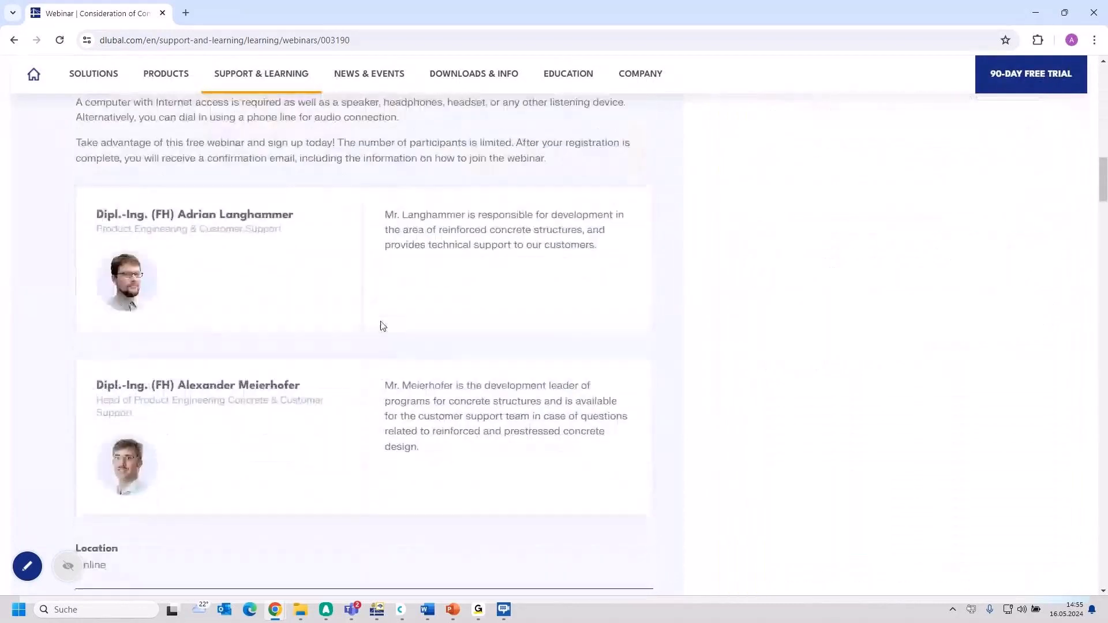
scroll(381, 327, down, 4)
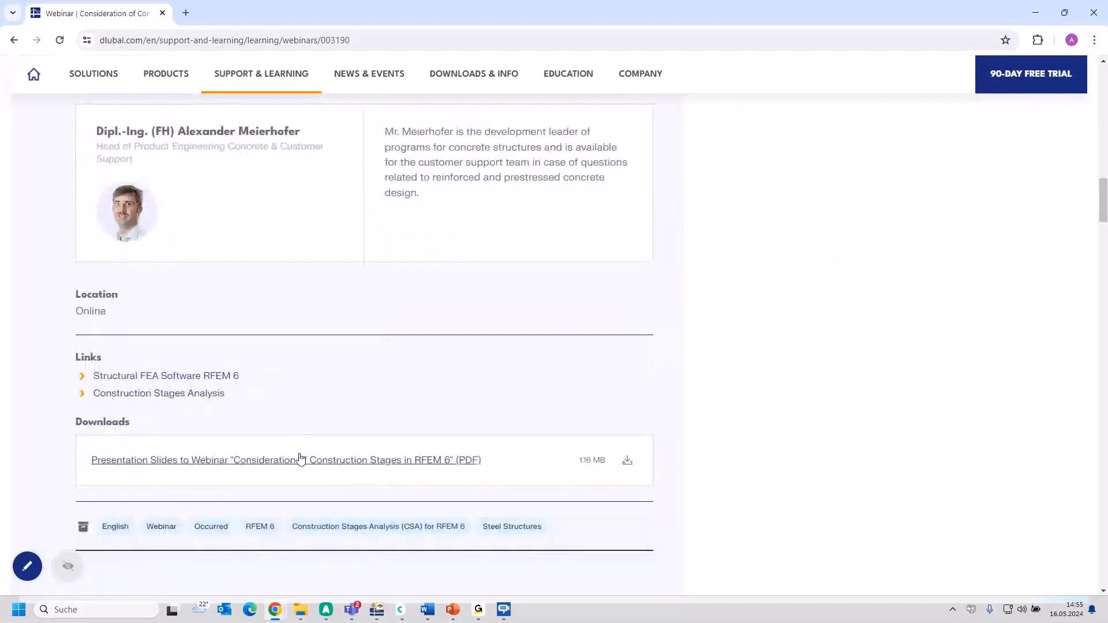
scroll(301, 457, down, 1)
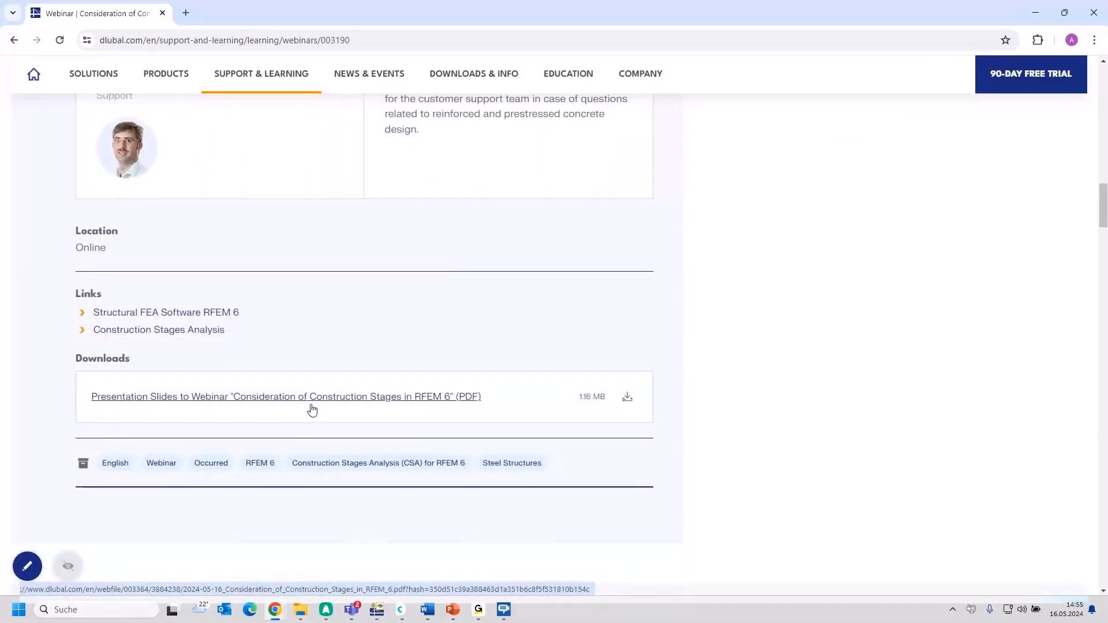
scroll(417, 389, down, 1)
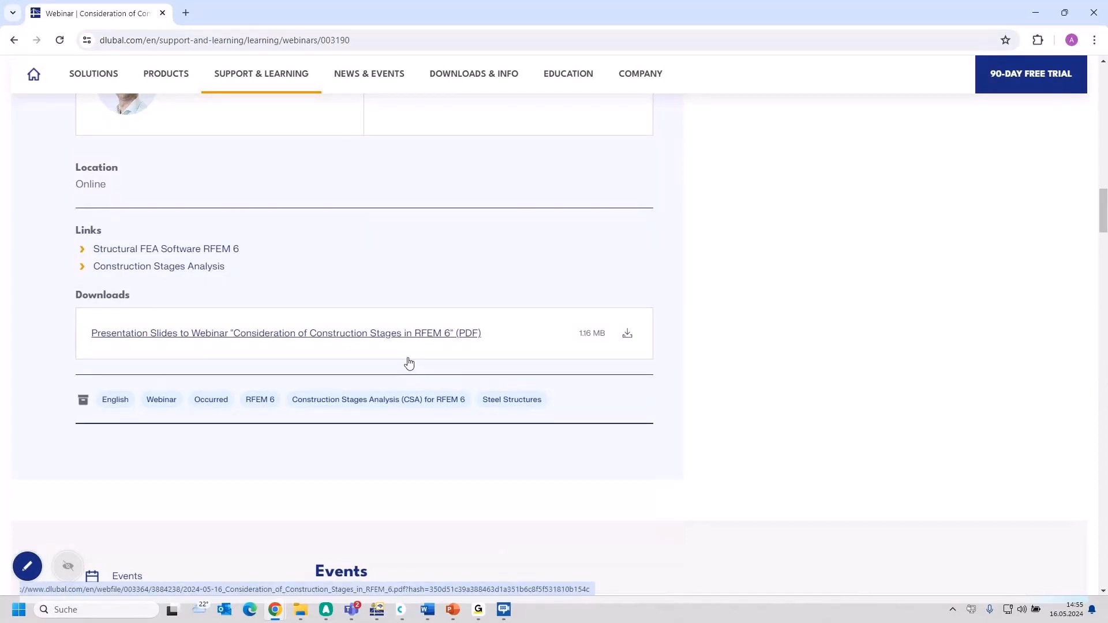
Step: Find the models to download further down the webinar page
scroll(408, 363, down, 6)
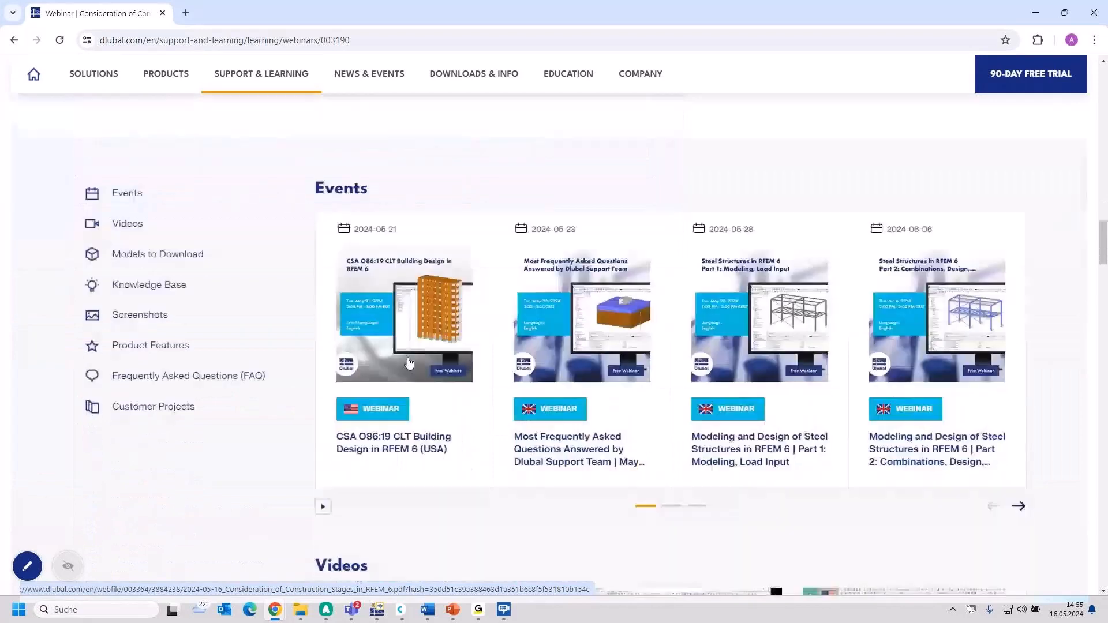
scroll(409, 363, down, 7)
scroll(409, 362, down, 5)
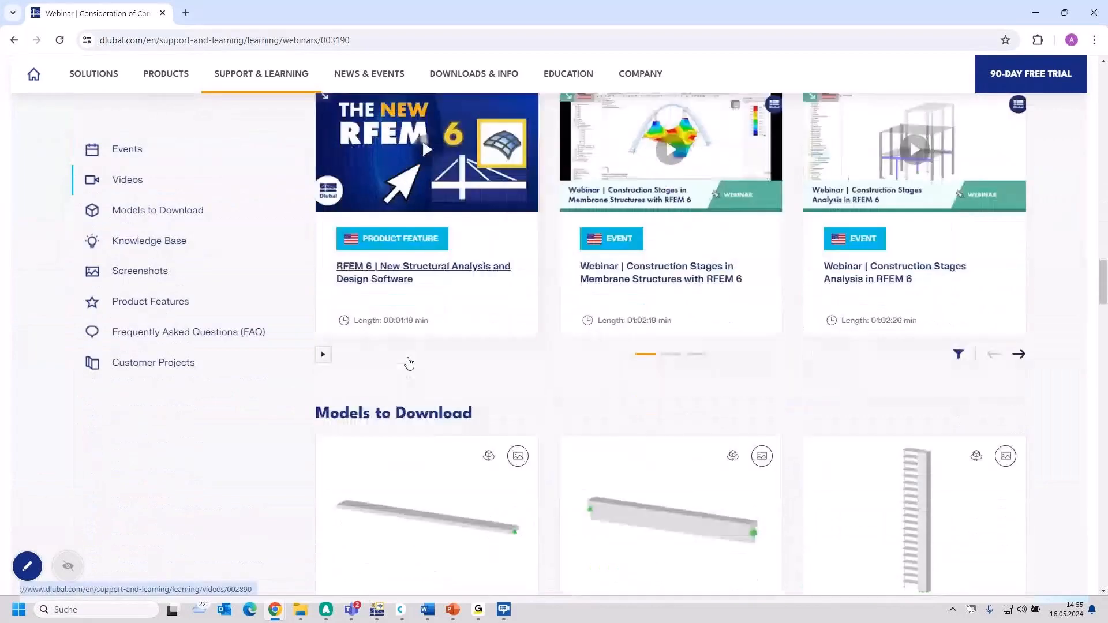